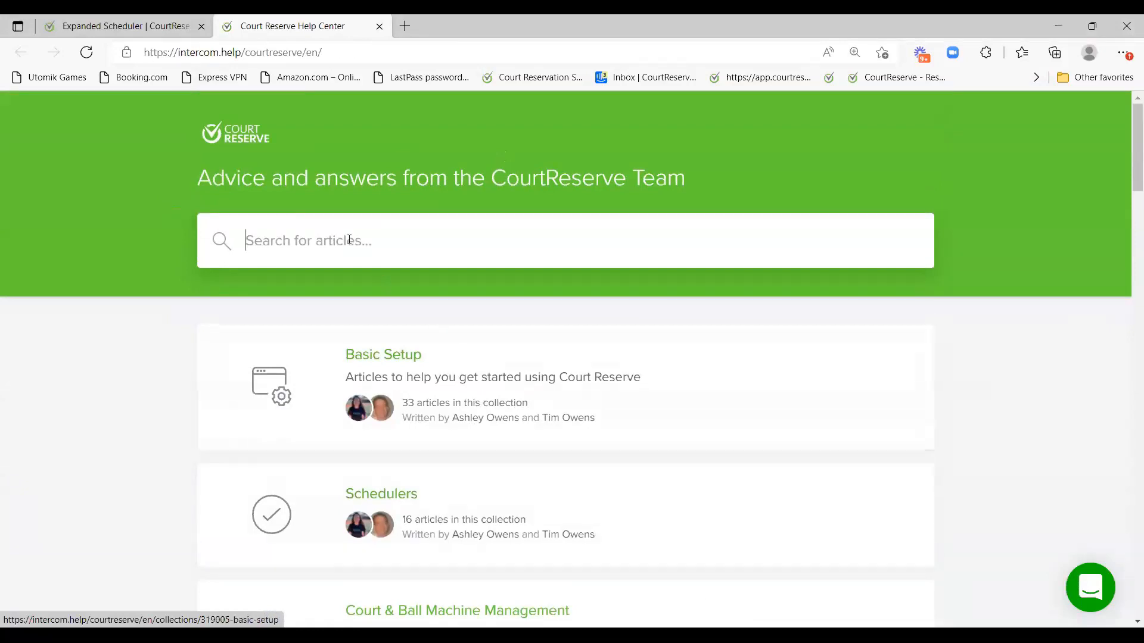
# Search the Help Center for 'ball machine', browse the results, and return to the Expanded Scheduler.
pyautogui.write('ball machine')
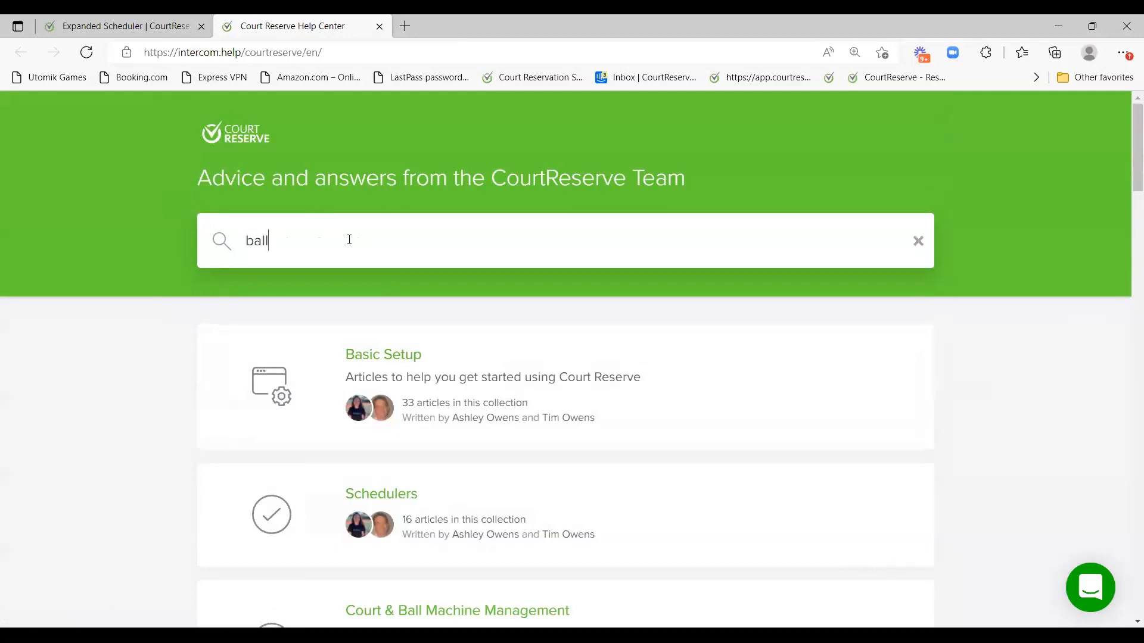
pyautogui.press('Return')
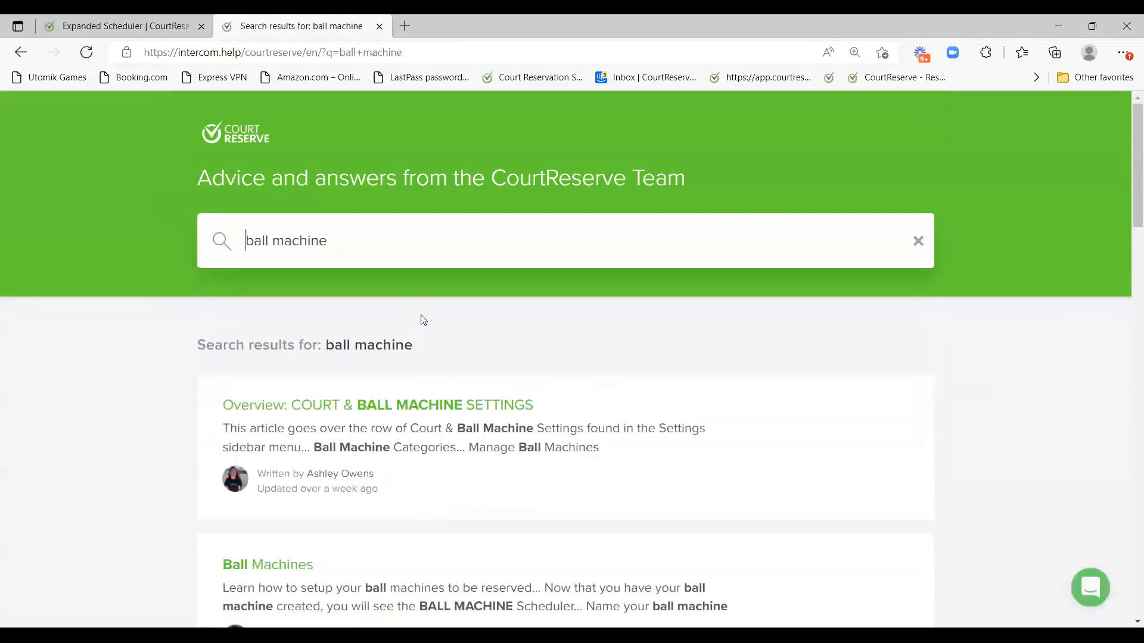
pyautogui.scroll(-3, 417, 325)
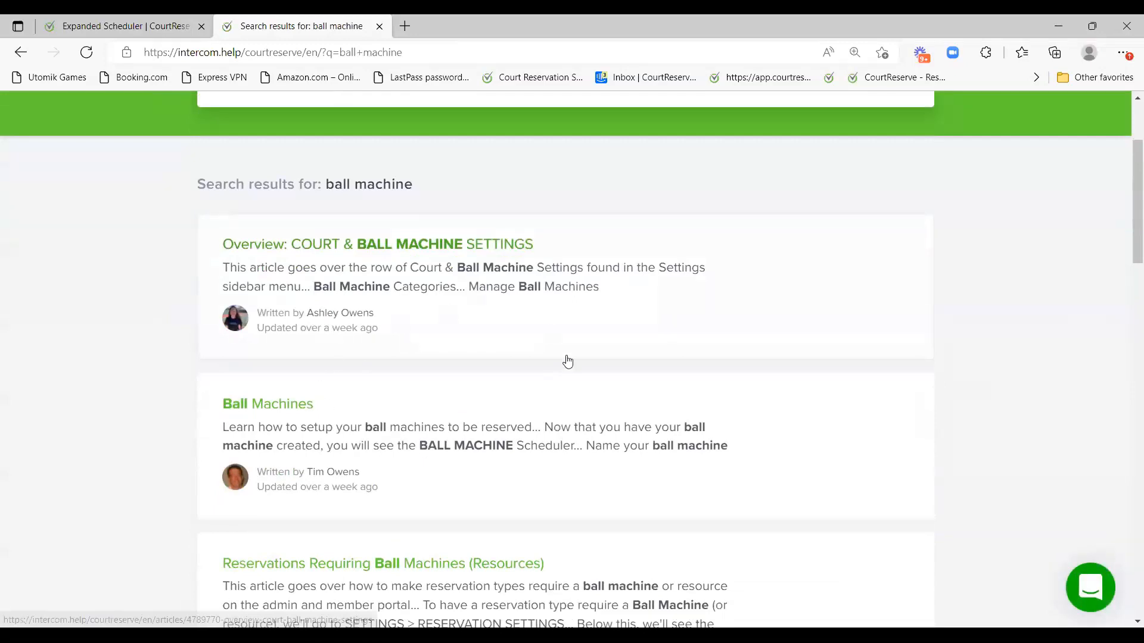
pyautogui.scroll(-4, 567, 361)
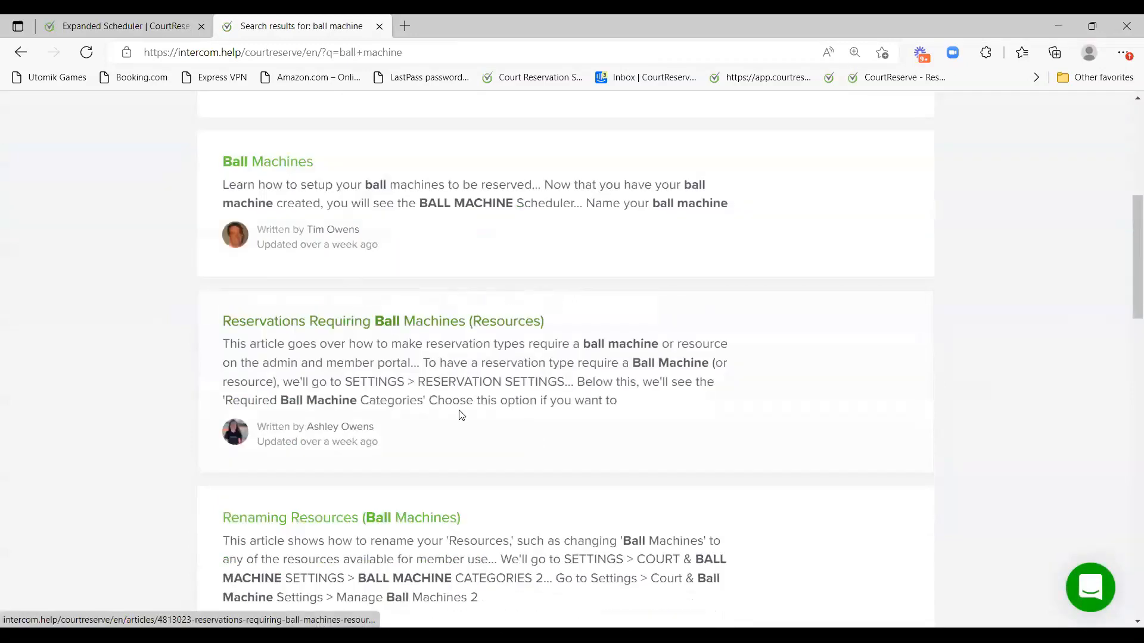
pyautogui.click(158, 24)
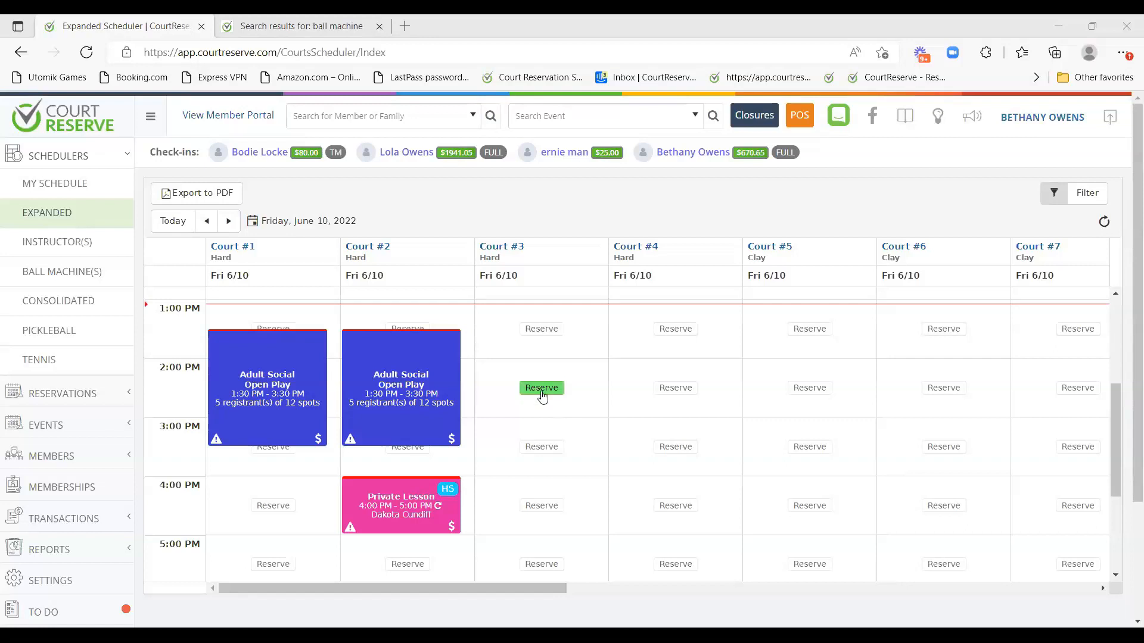
# Start a Singles Tennis booking on Court #3 from 2:00 to 3:00 PM.
pyautogui.click(541, 394)
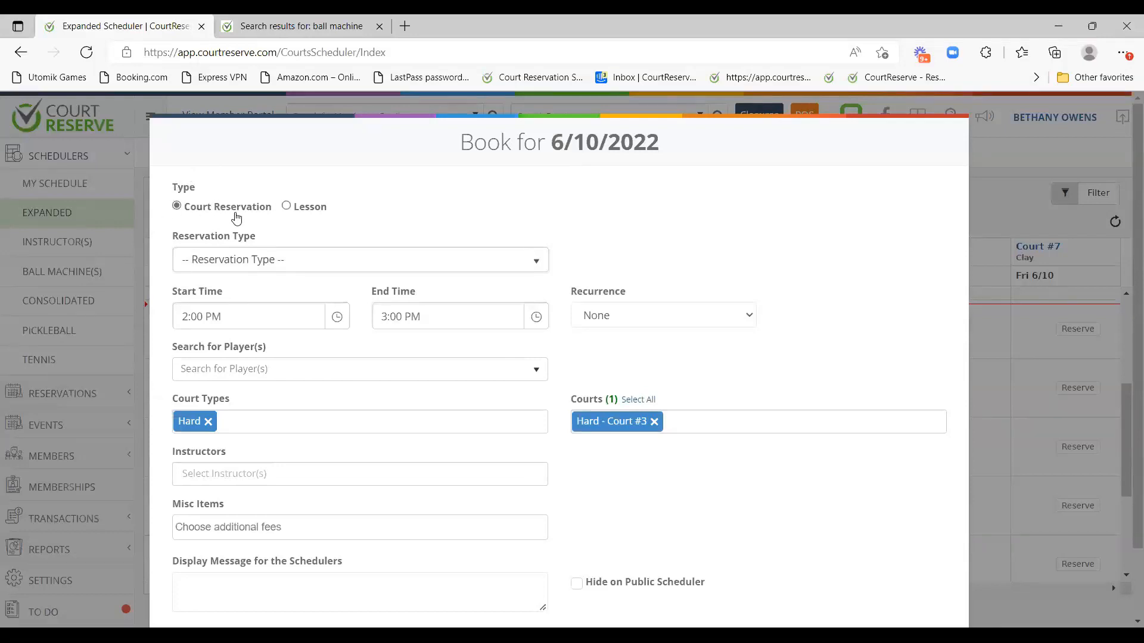
pyautogui.click(242, 256)
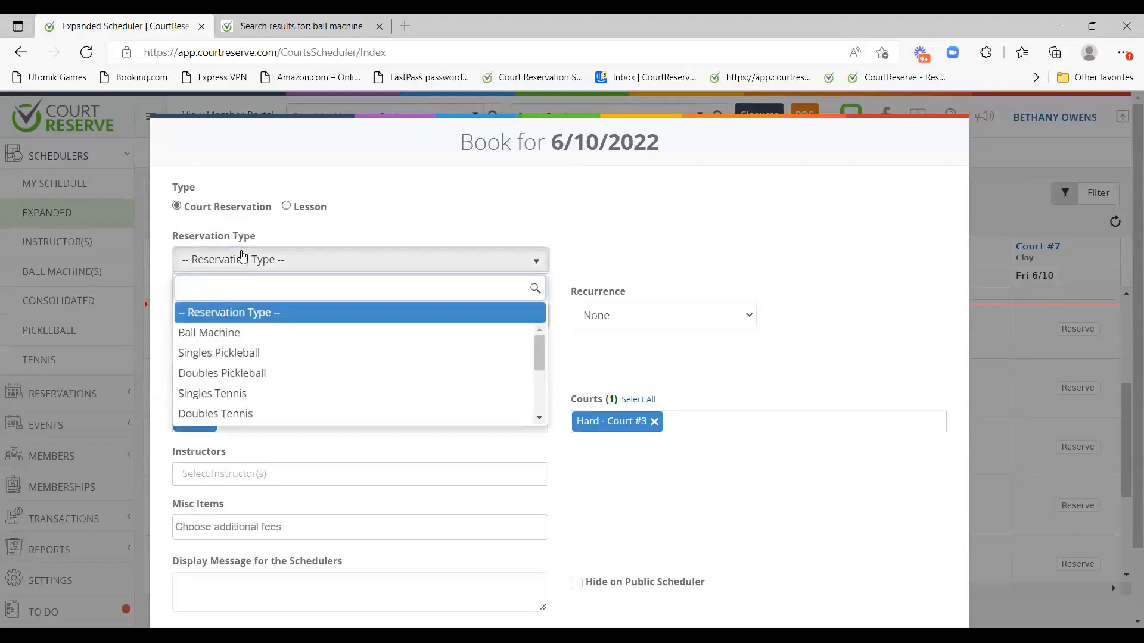
pyautogui.click(276, 393)
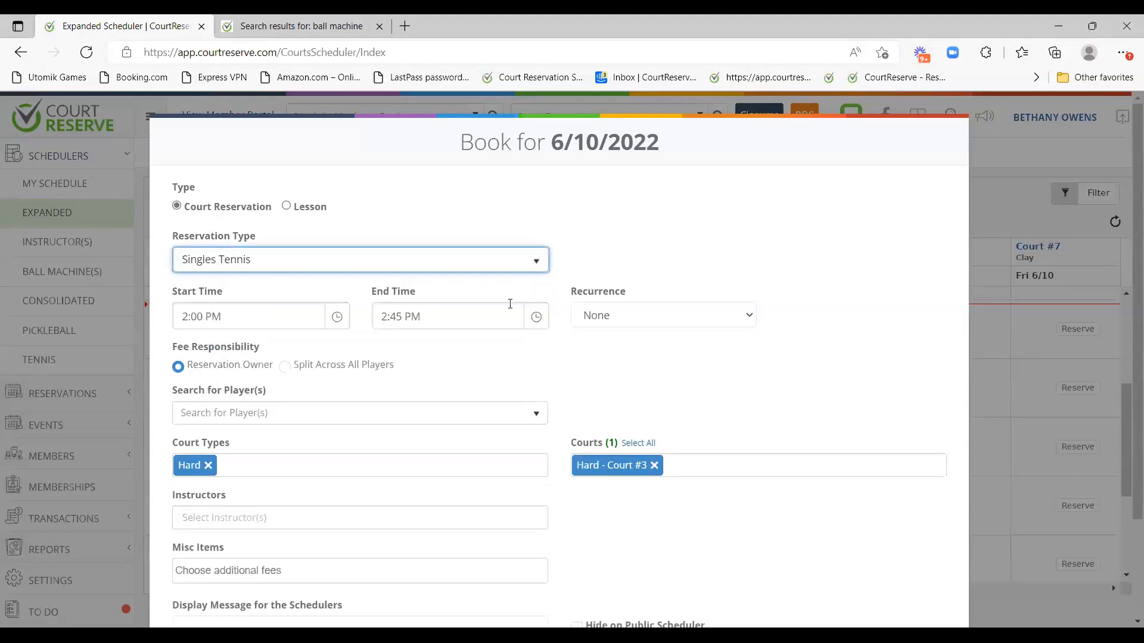
pyautogui.click(431, 317)
pyautogui.scroll(-5, 435, 365)
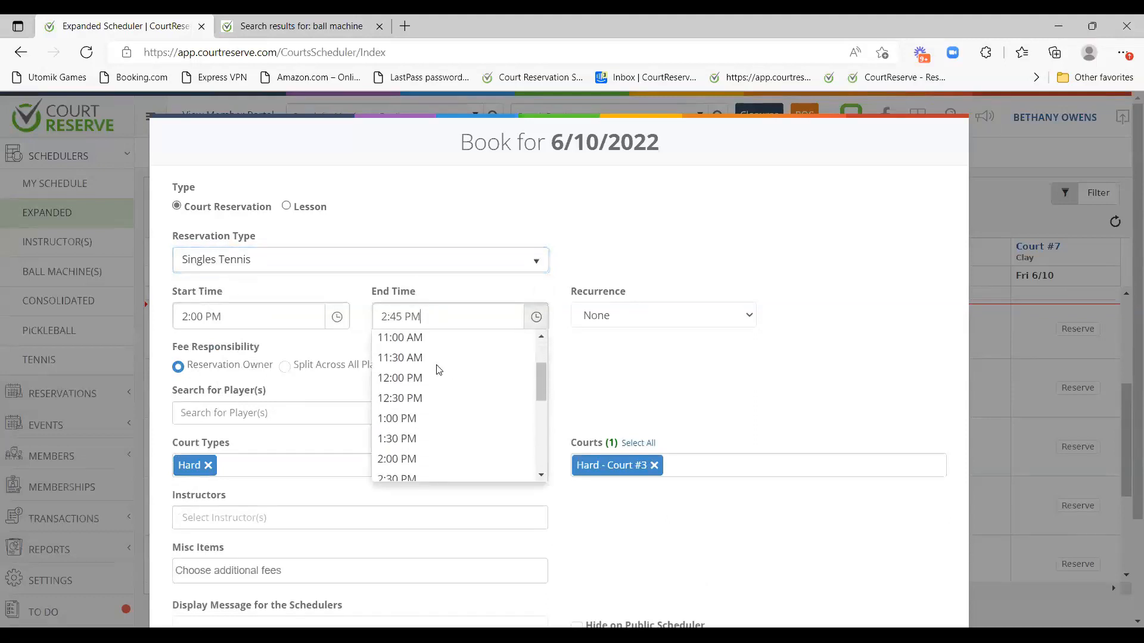
pyautogui.scroll(-2, 438, 370)
pyautogui.scroll(1, 438, 394)
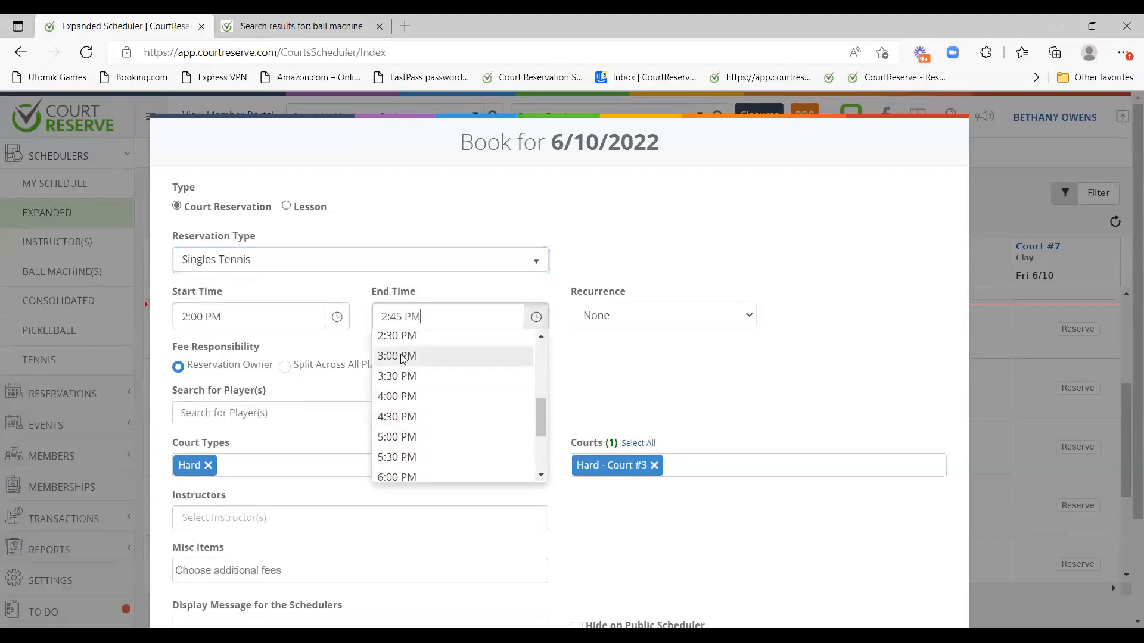
pyautogui.click(405, 356)
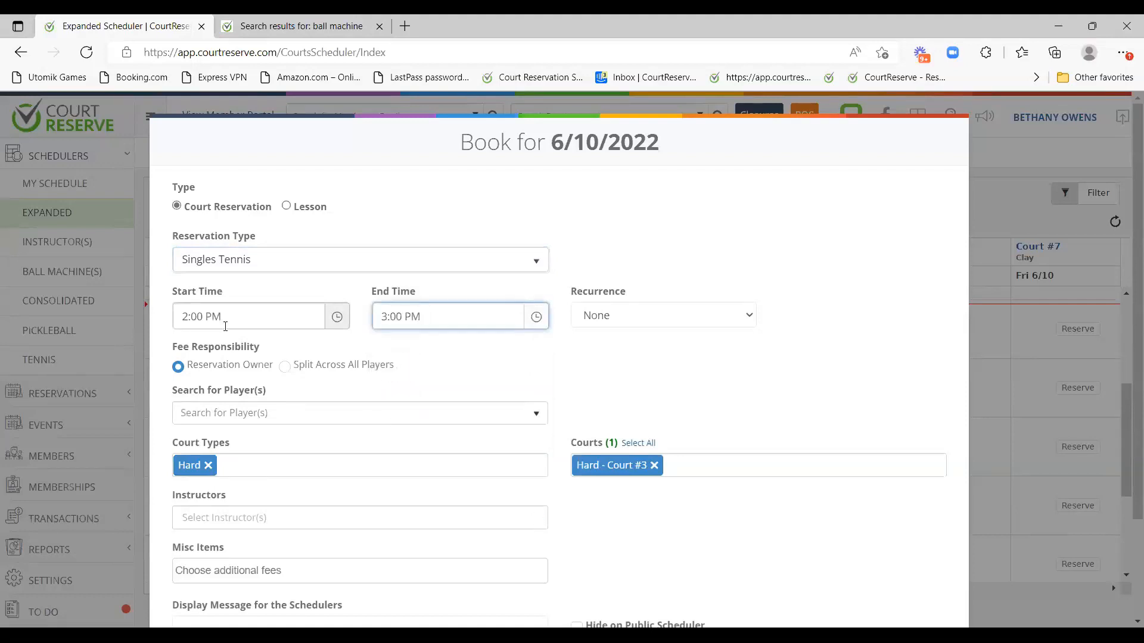
# Search for the member by name and add them as a player.
pyautogui.scroll(-1, 439, 319)
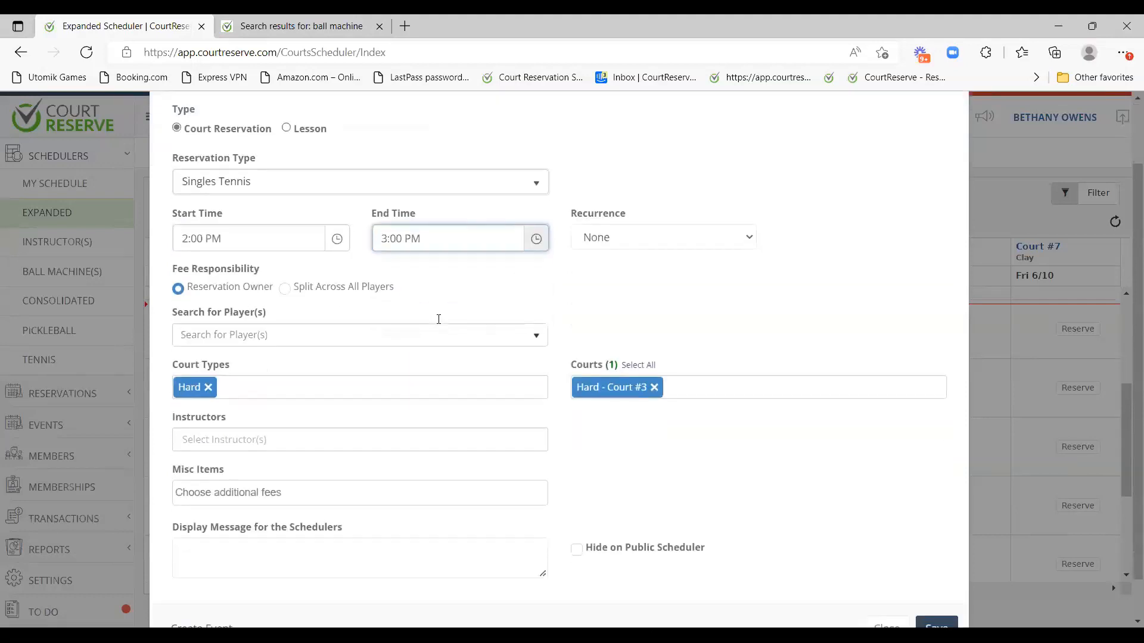
pyautogui.moveTo(168, 319); pyautogui.dragTo(266, 306)
pyautogui.click(240, 334)
pyautogui.write('lola')
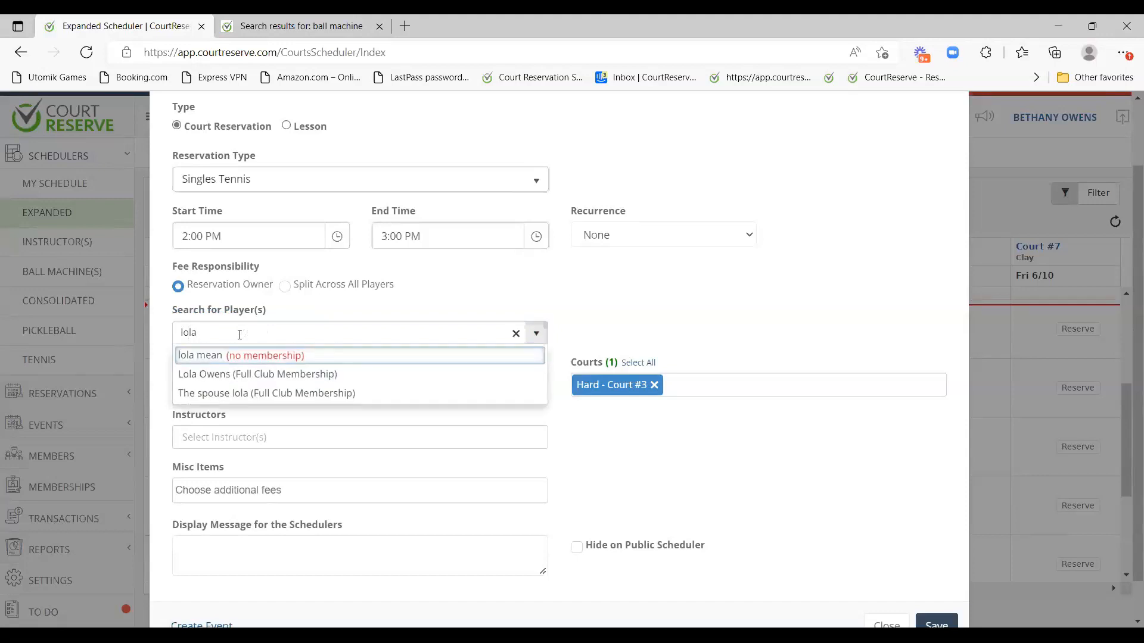
pyautogui.click(230, 374)
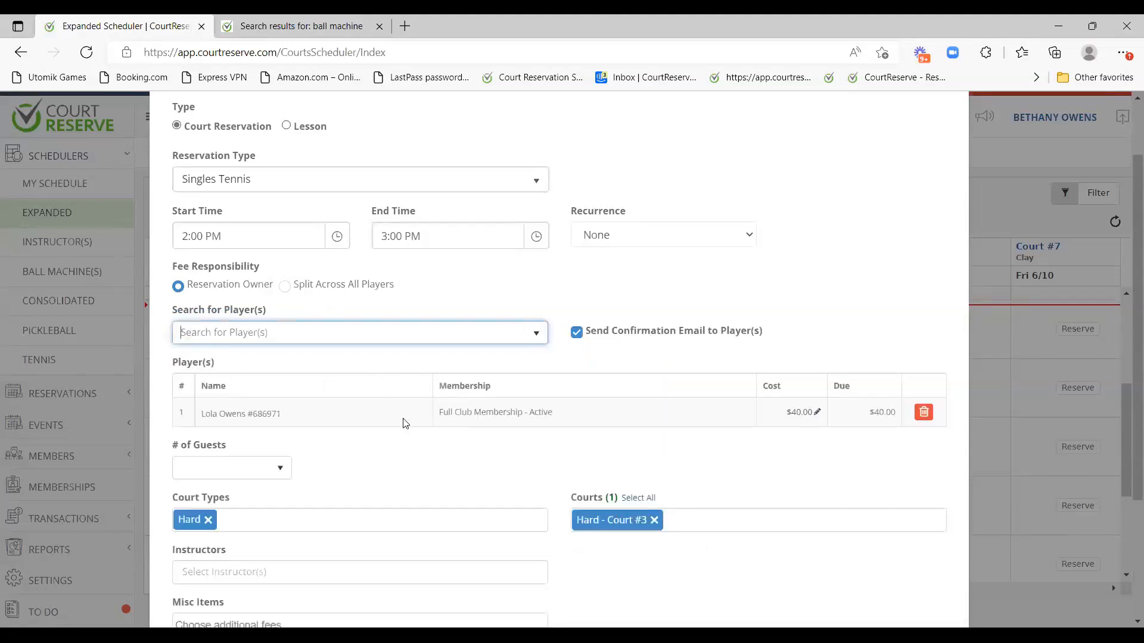
# Toggle the confirmation email off and back on, and review the player's membership type.
pyautogui.scroll(1, 405, 424)
pyautogui.scroll(-1, 565, 411)
pyautogui.moveTo(592, 334); pyautogui.dragTo(789, 347)
pyautogui.click(719, 305)
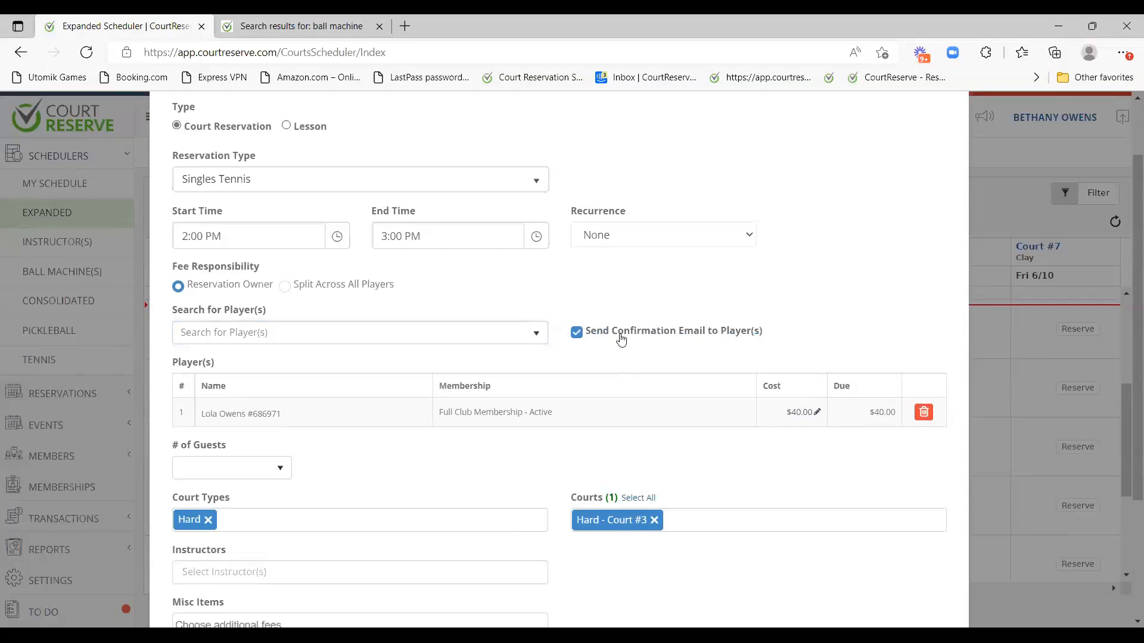
pyautogui.click(578, 336)
pyautogui.click(577, 336)
pyautogui.moveTo(438, 414); pyautogui.dragTo(521, 414)
pyautogui.click(506, 438)
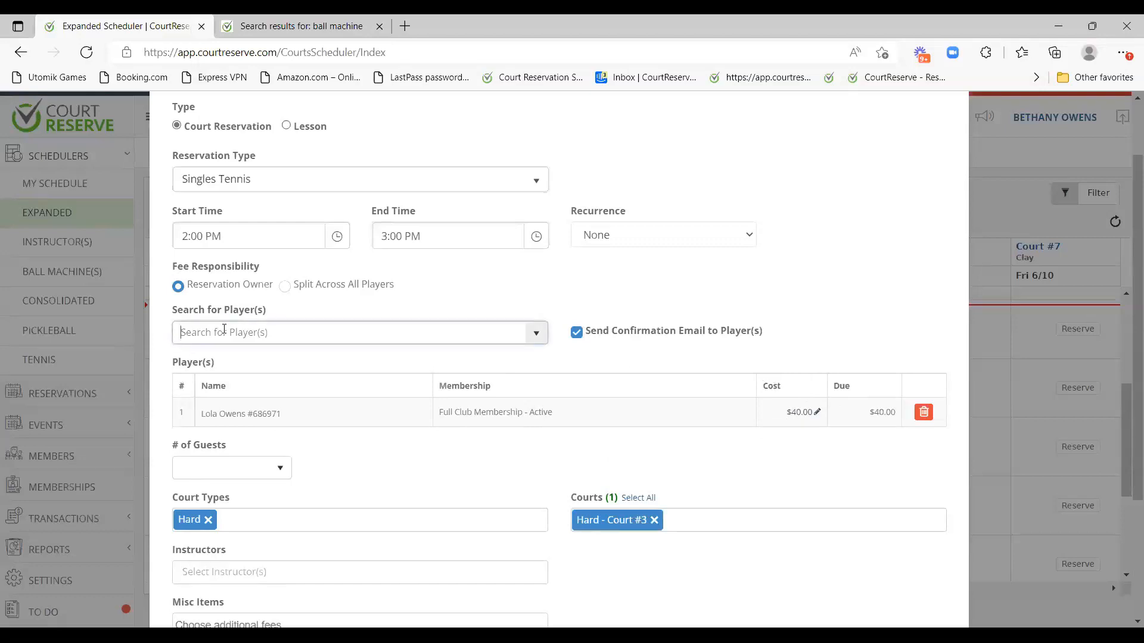
# Add the second member as a player and split the fee across all players at $20.00 each.
pyautogui.write('bodie')
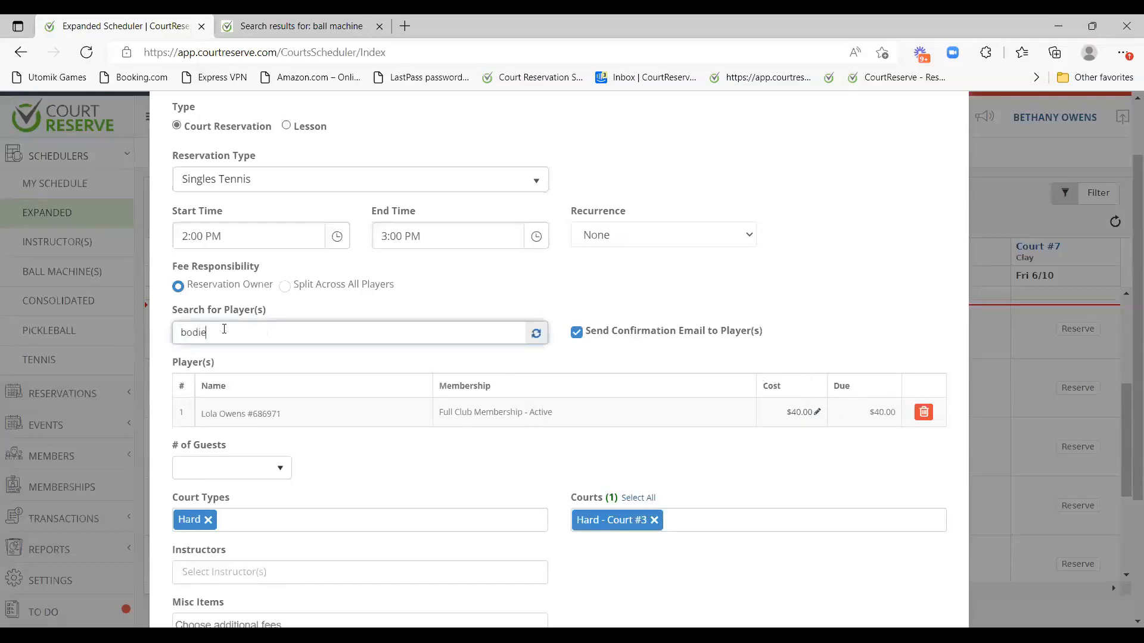
pyautogui.click(250, 356)
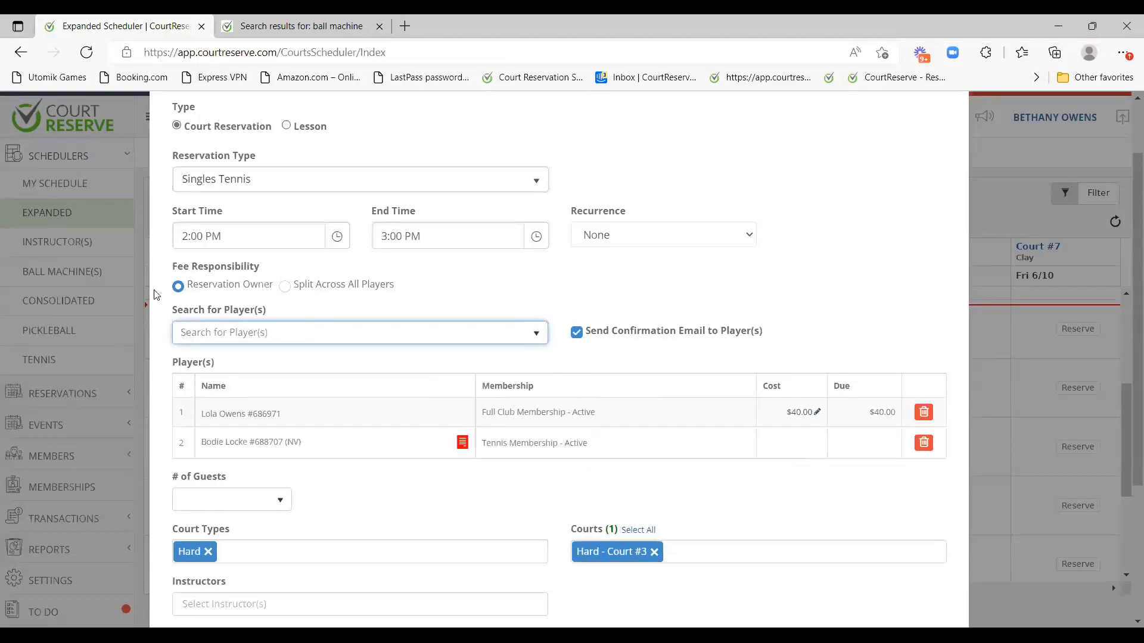
pyautogui.moveTo(168, 269); pyautogui.dragTo(262, 272)
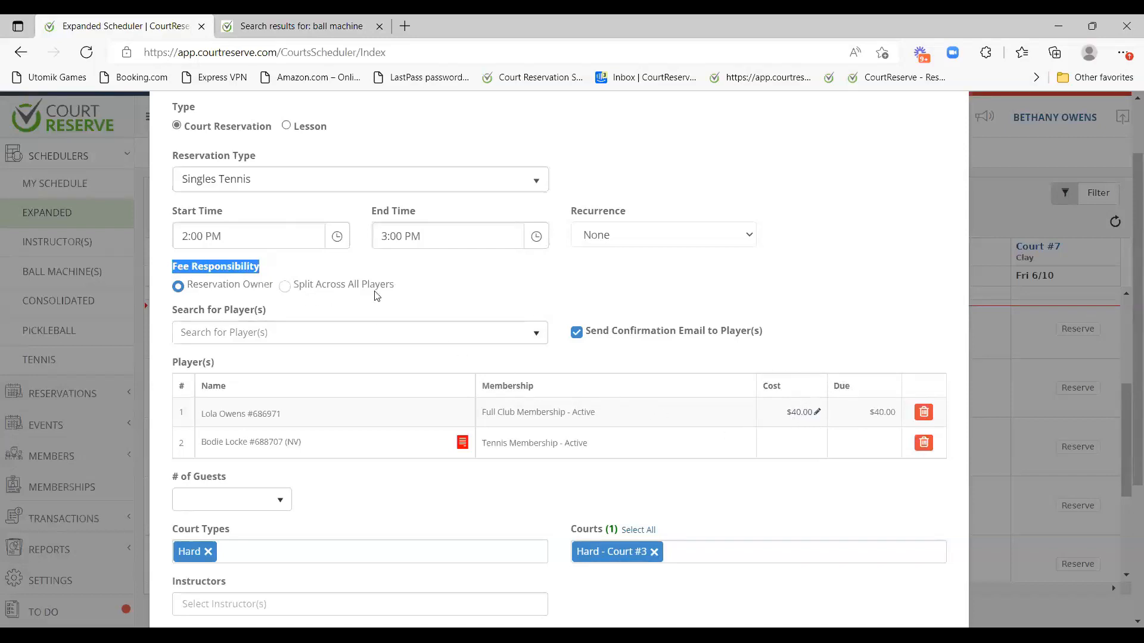
pyautogui.click(337, 289)
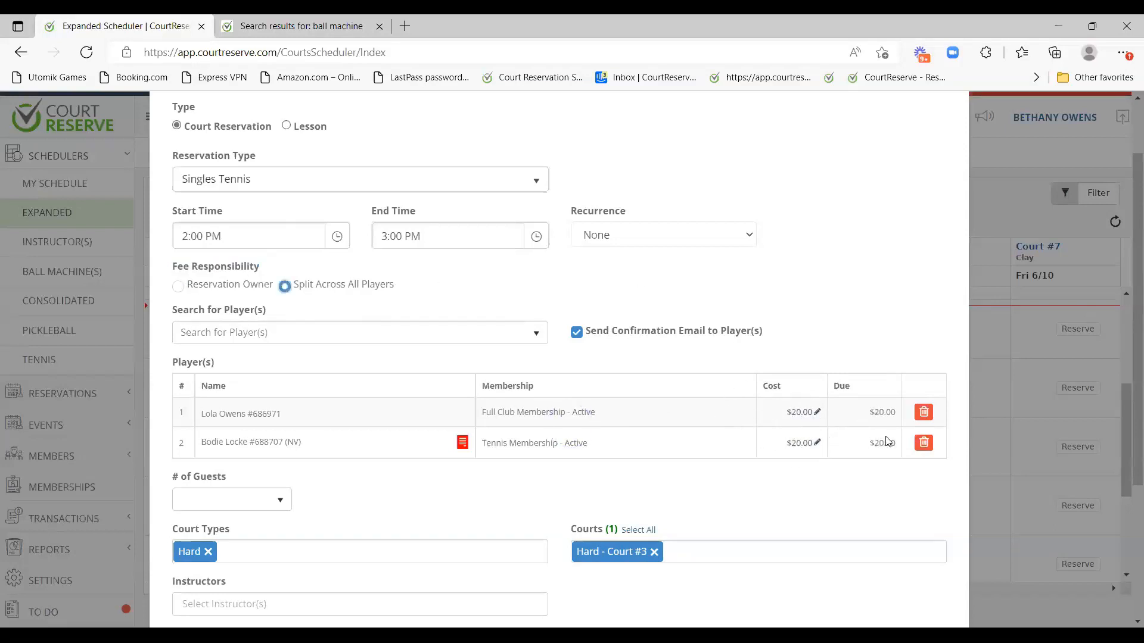
pyautogui.scroll(-4, 707, 401)
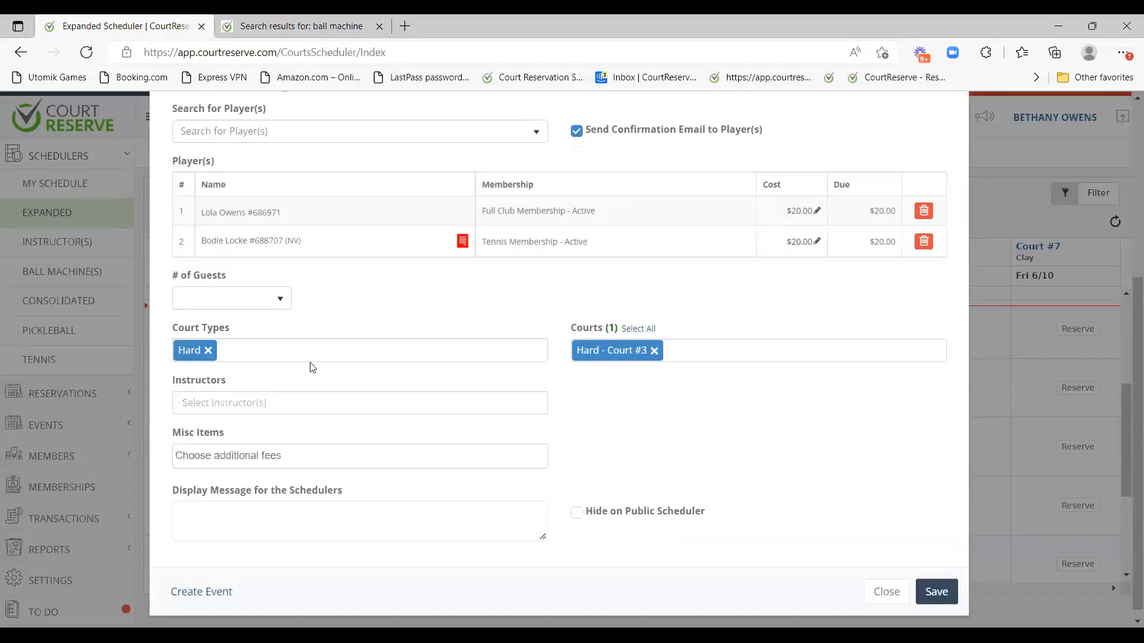
# Review the # of Guests, Courts and Instructors lists, leaving them and the scheduler message unchanged.
pyautogui.moveTo(167, 266); pyautogui.dragTo(234, 268)
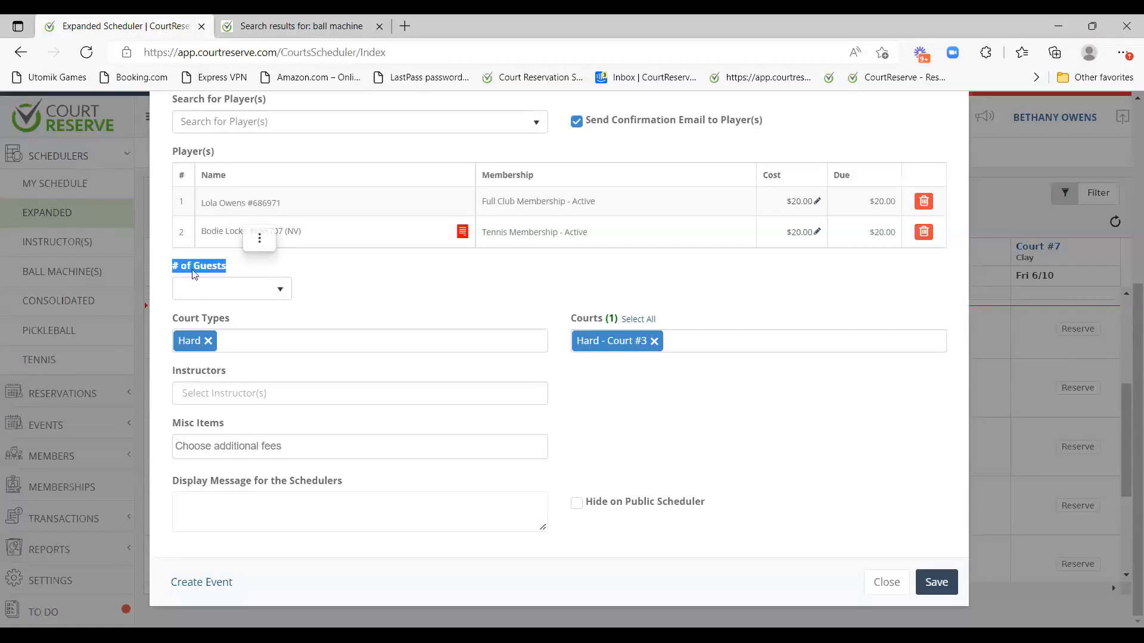
pyautogui.click(210, 287)
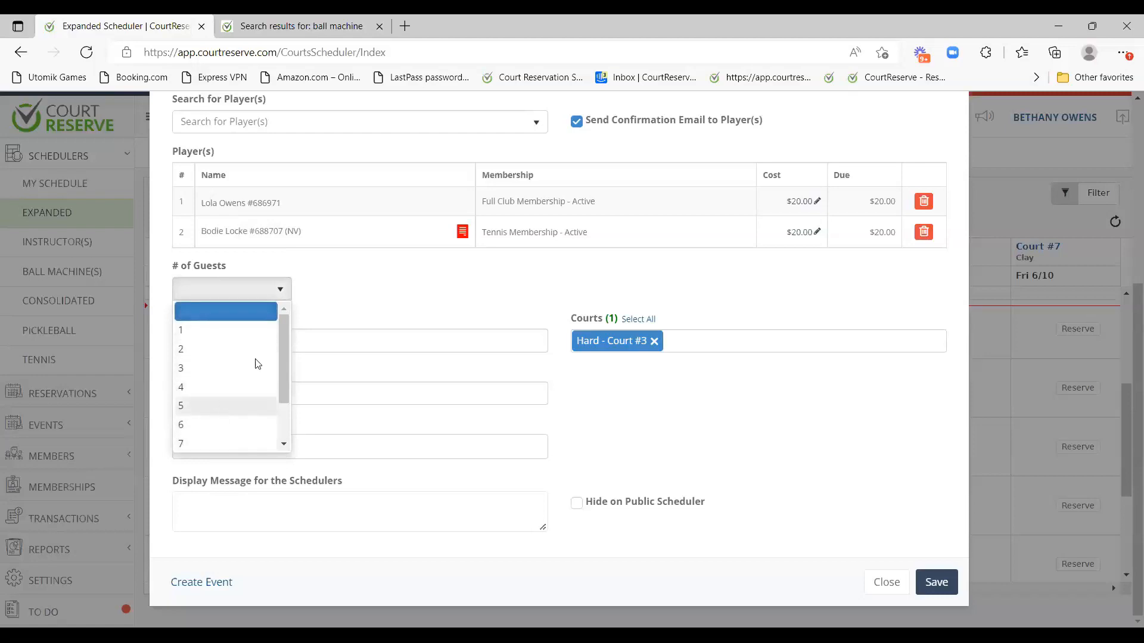
pyautogui.click(326, 307)
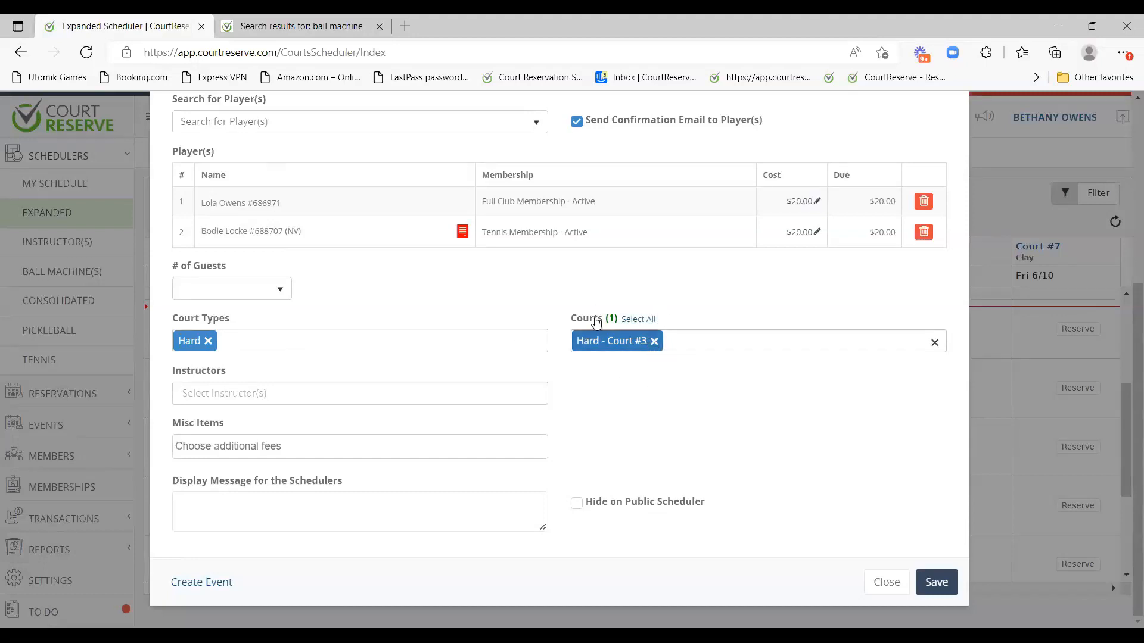
pyautogui.click(693, 348)
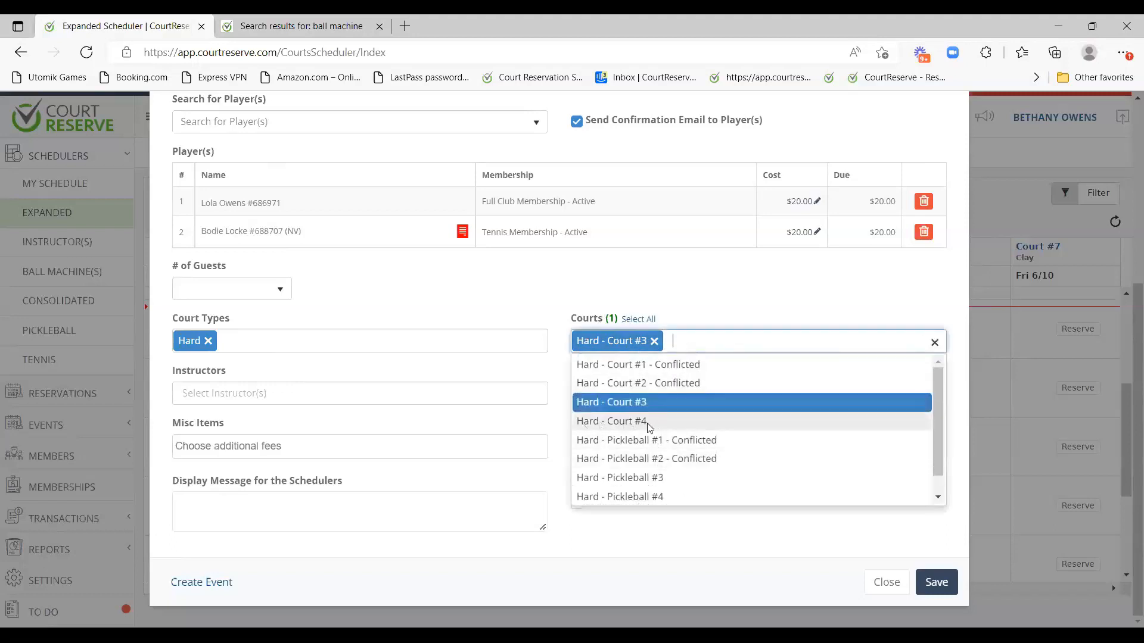
pyautogui.click(704, 307)
pyautogui.click(249, 396)
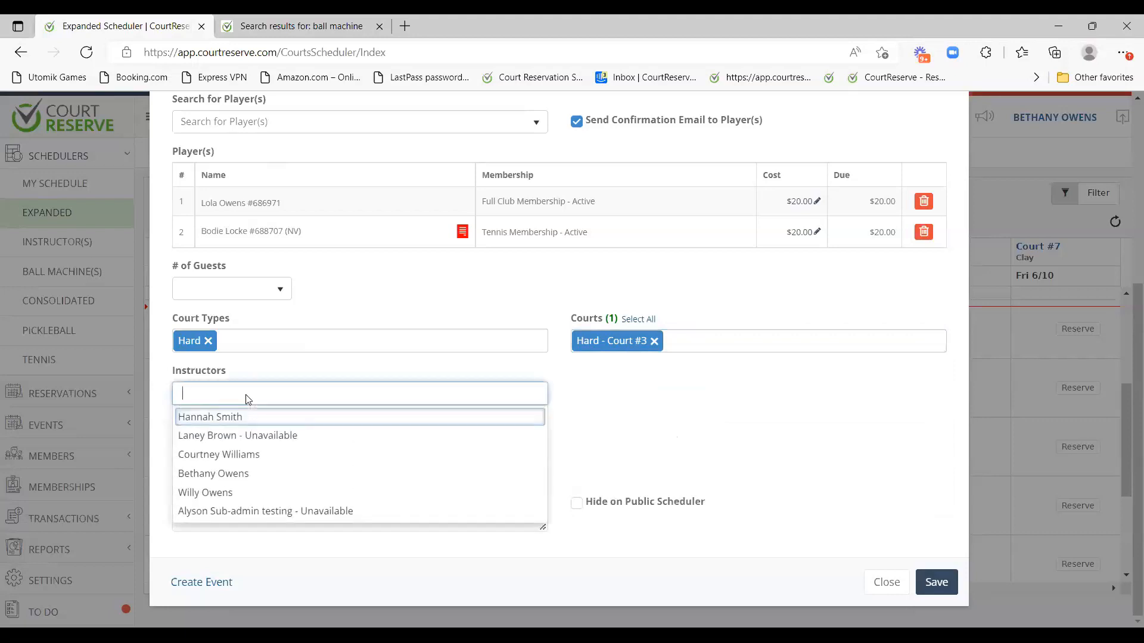
pyautogui.click(557, 399)
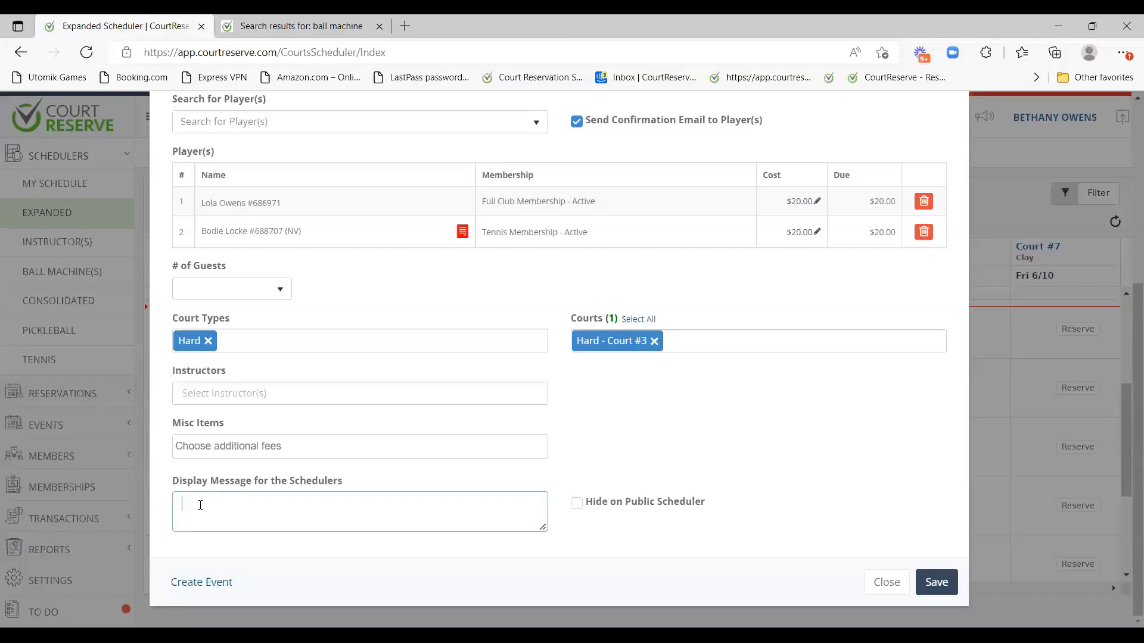
pyautogui.click(581, 427)
# Toggle Hide on Public Scheduler on and back off, then save the reservation.
pyautogui.moveTo(711, 504); pyautogui.dragTo(576, 503)
pyautogui.click(618, 444)
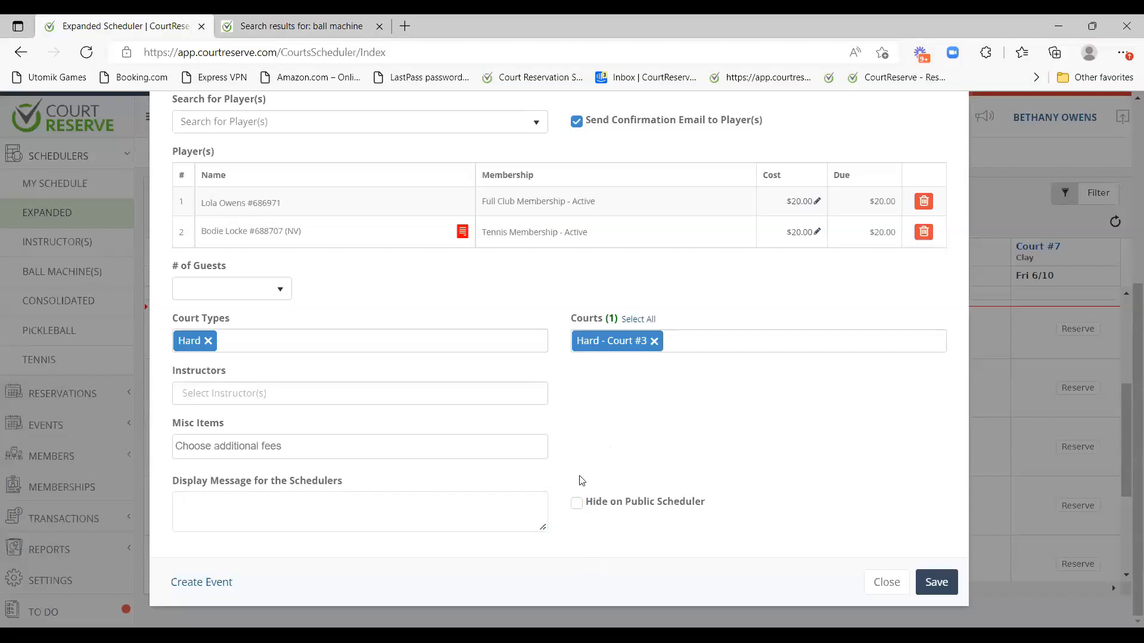
pyautogui.click(578, 506)
pyautogui.click(606, 508)
pyautogui.scroll(5, 606, 508)
pyautogui.scroll(-5, 894, 503)
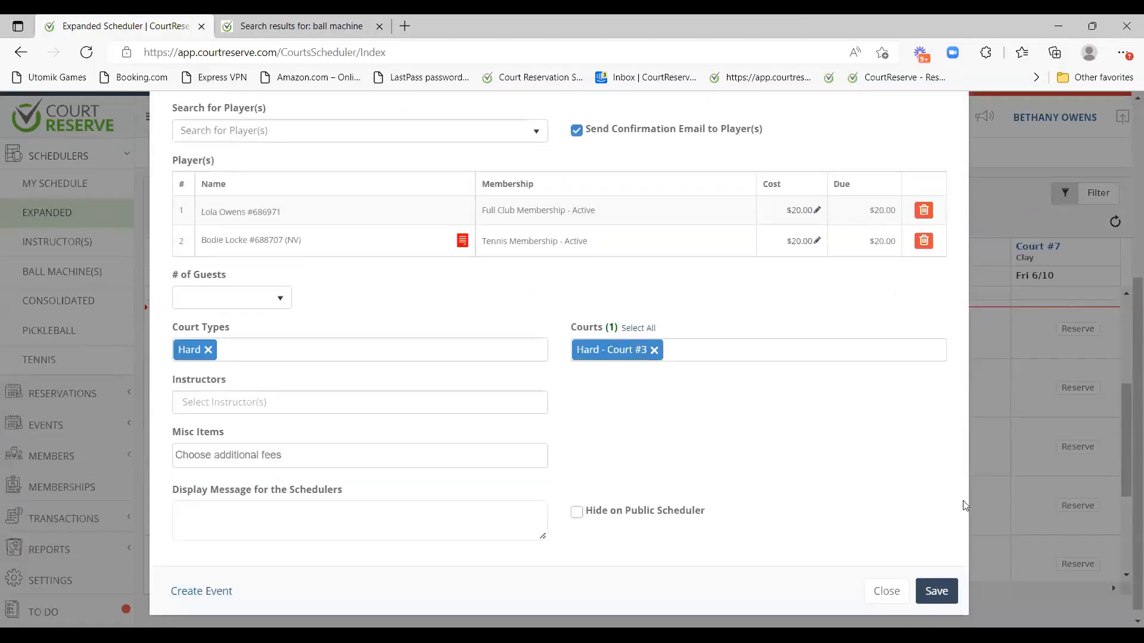
pyautogui.click(949, 582)
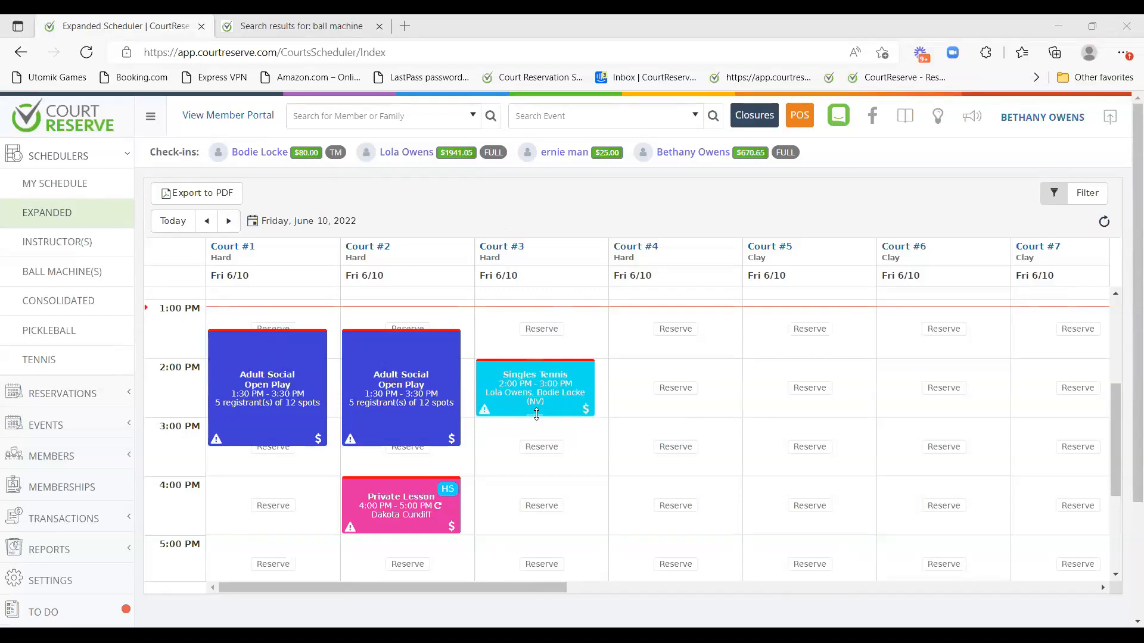
# Extend Singles Tennis to end at 4:00 PM and move it to Court #4.
pyautogui.moveTo(537, 415); pyautogui.dragTo(536, 435)
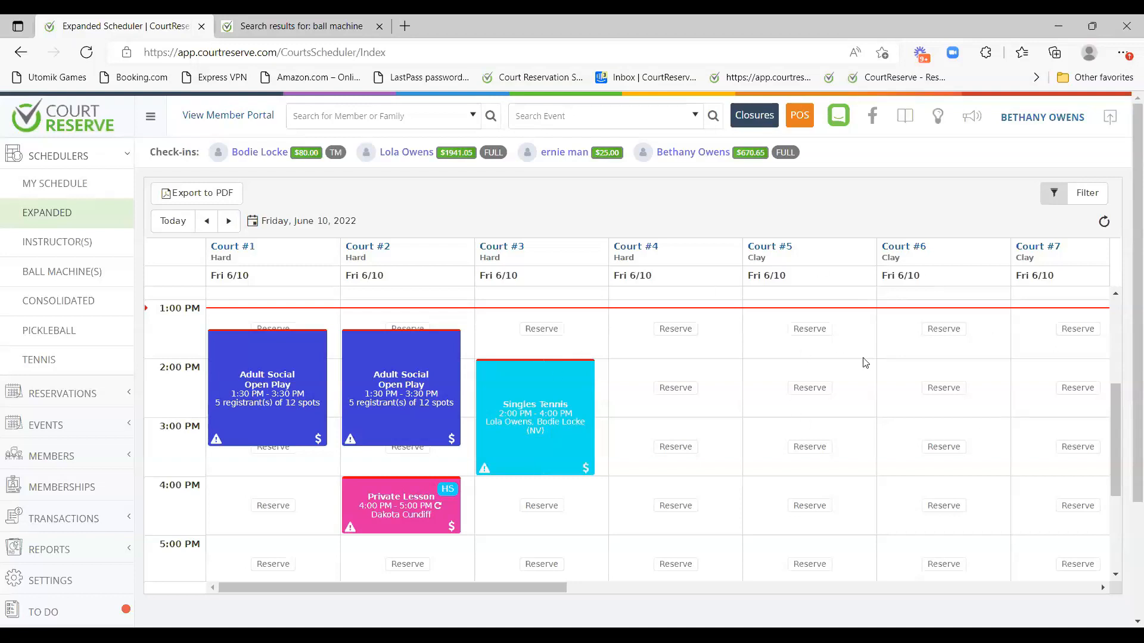
pyautogui.scroll(-1, 866, 349)
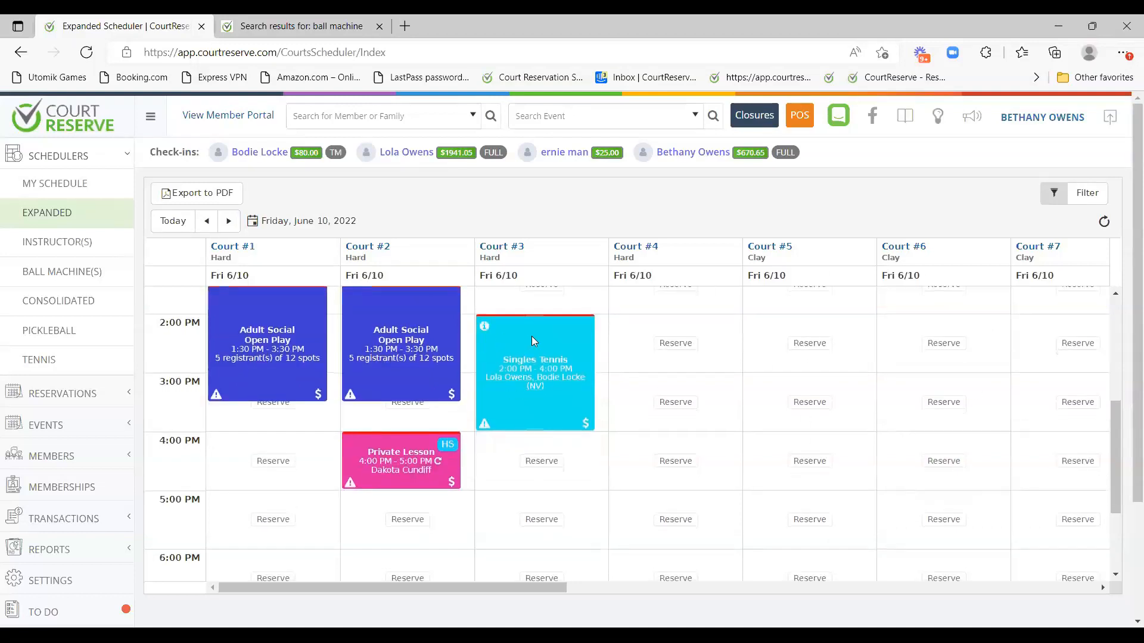
pyautogui.moveTo(531, 338); pyautogui.dragTo(659, 341)
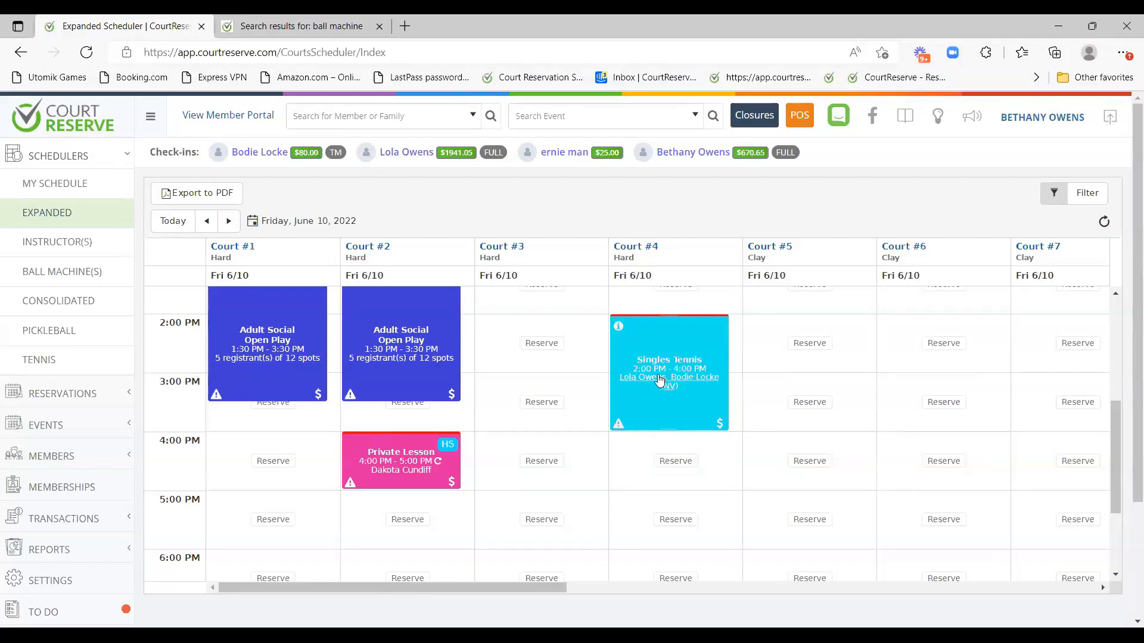
# Check the Singles Tennis and Private Lesson details, then start a 10 AM booking on Court #3.
pyautogui.click(619, 328)
pyautogui.click(349, 442)
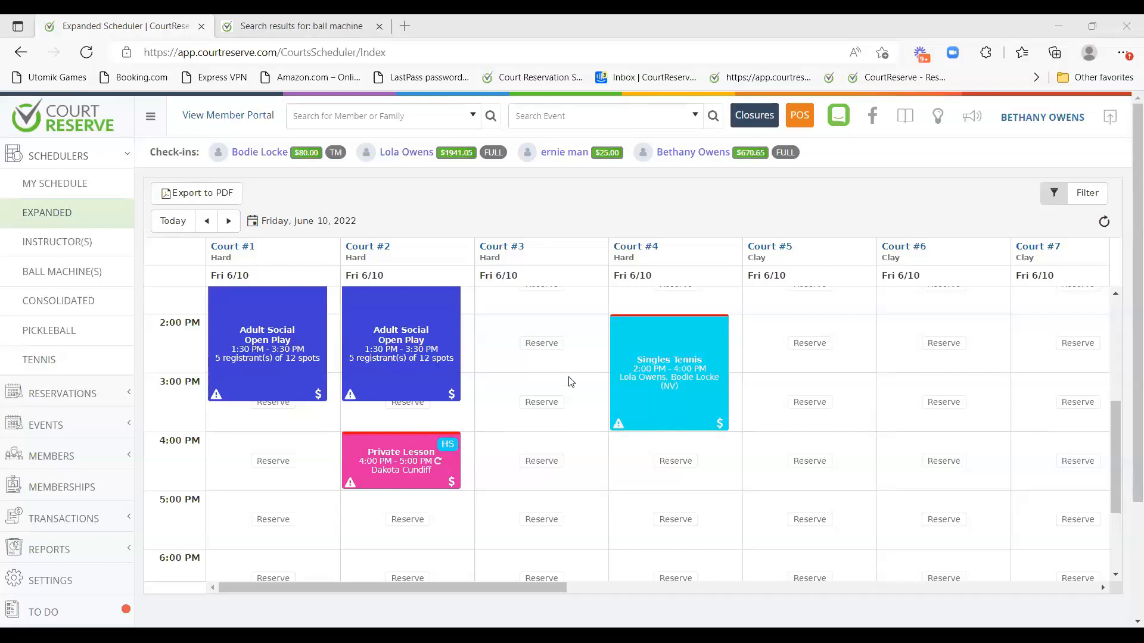
pyautogui.scroll(-1, 566, 384)
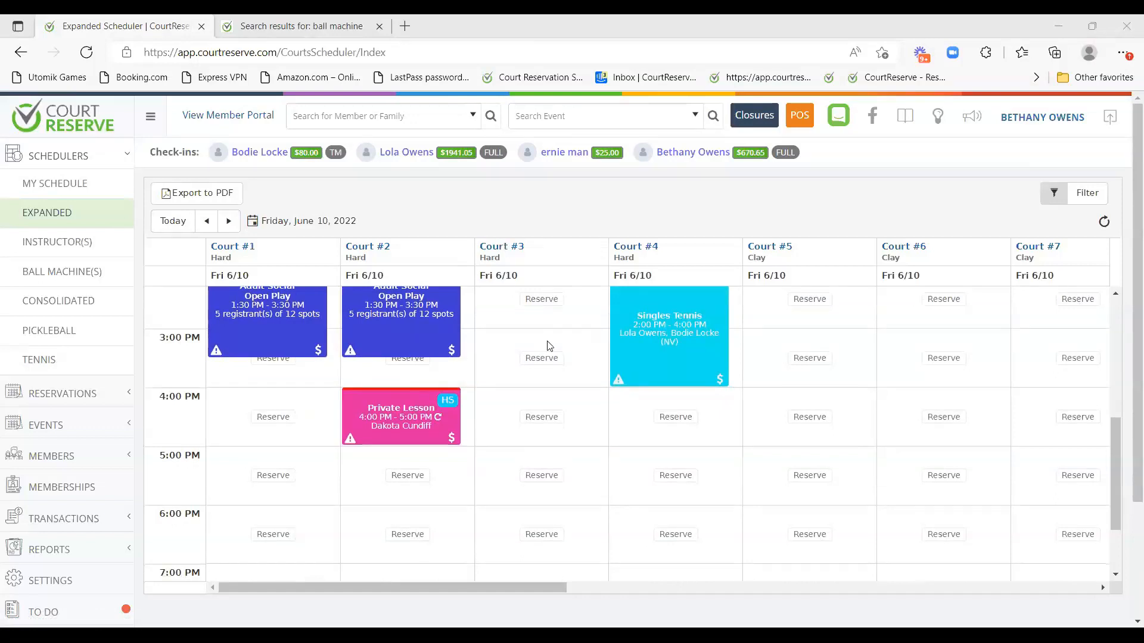
pyautogui.scroll(5, 499, 381)
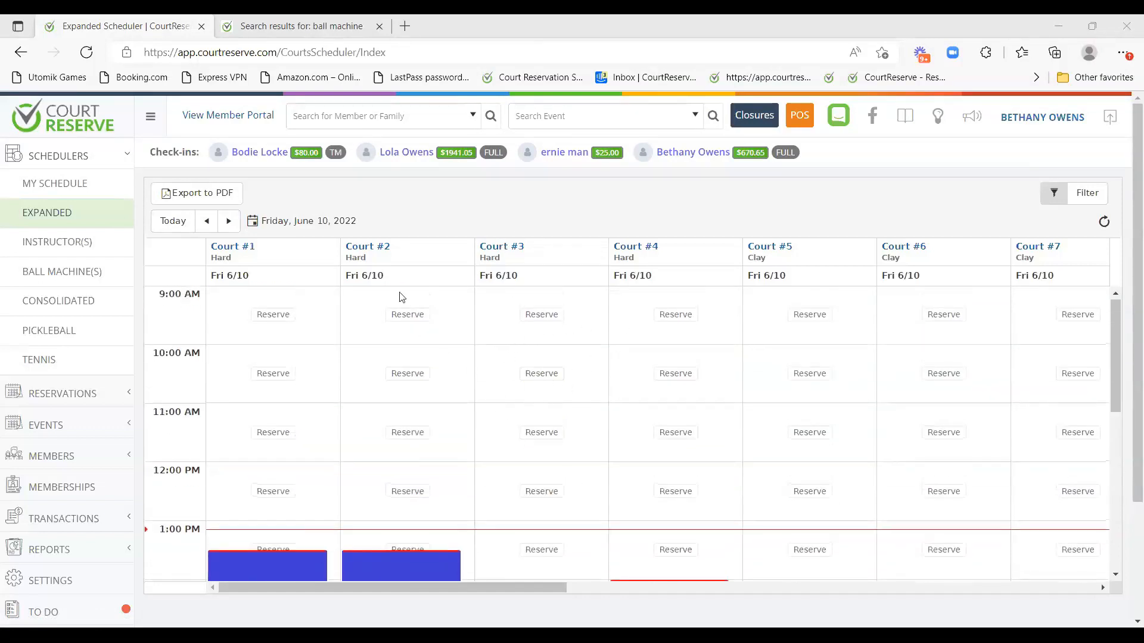
pyautogui.click(542, 376)
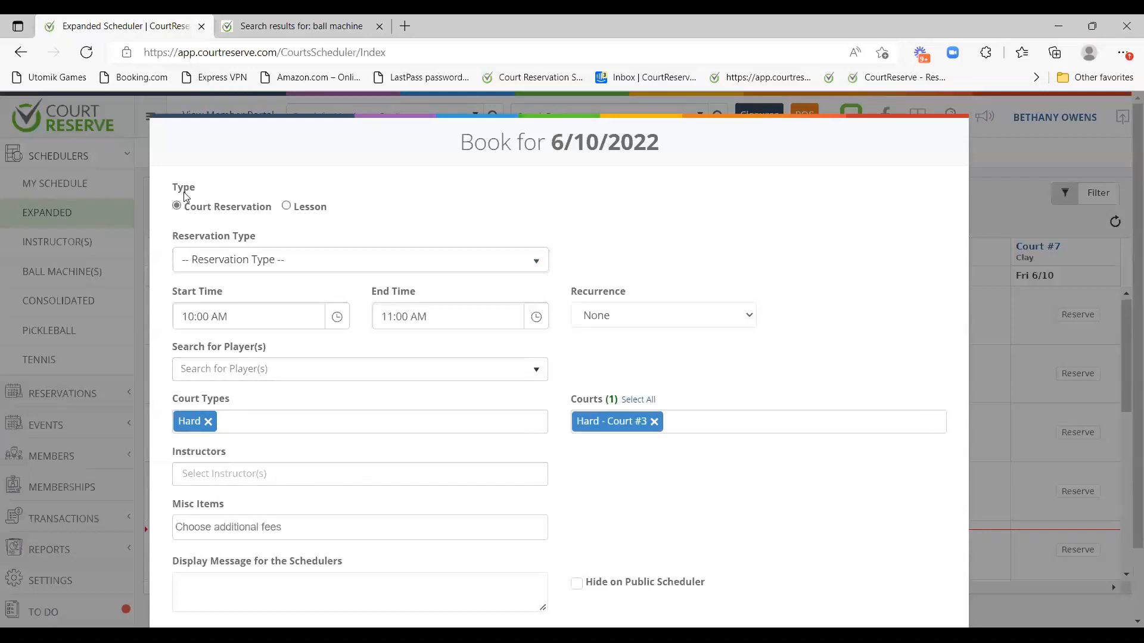
# Make the Court #3 10:00–11:00 AM booking a Lesson of type Private Lesson.
pyautogui.moveTo(170, 189); pyautogui.dragTo(206, 194)
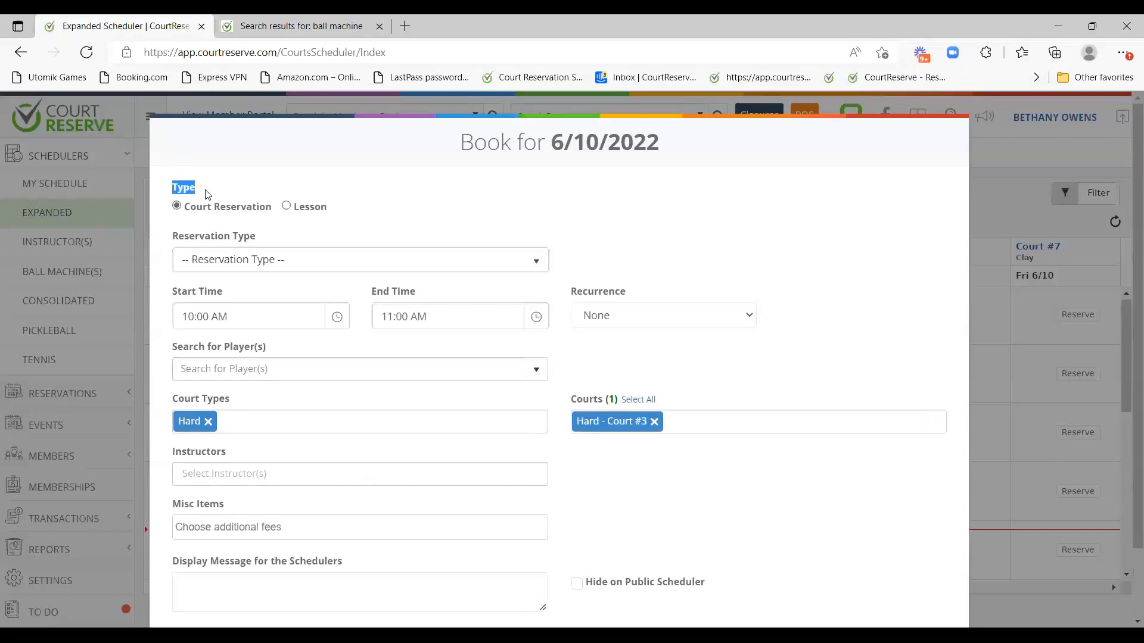
pyautogui.click(306, 208)
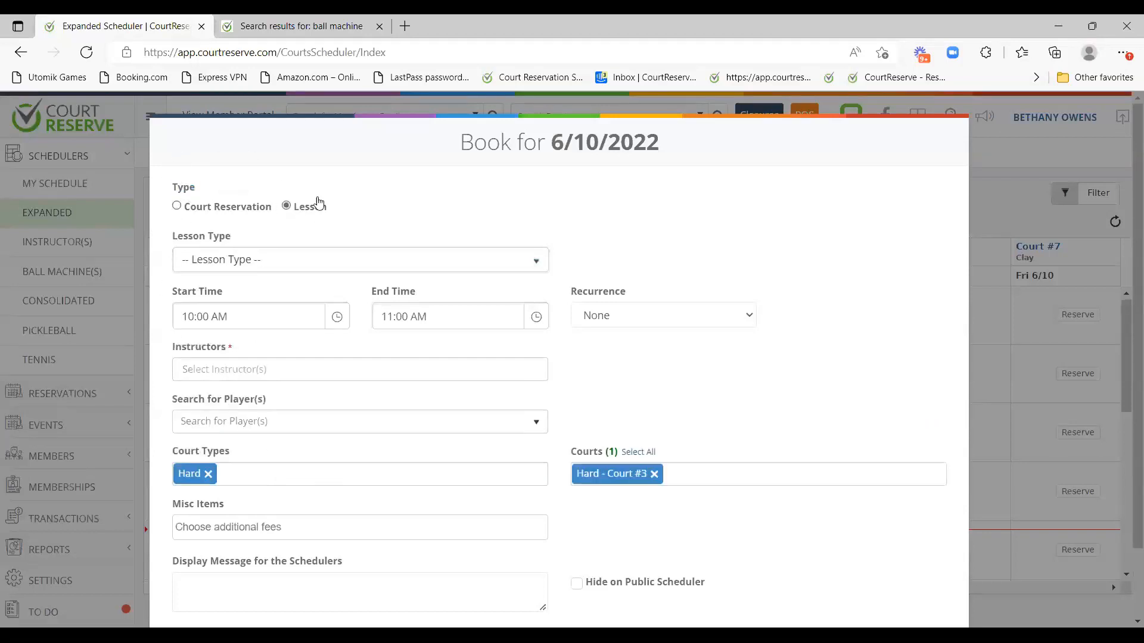
pyautogui.click(304, 264)
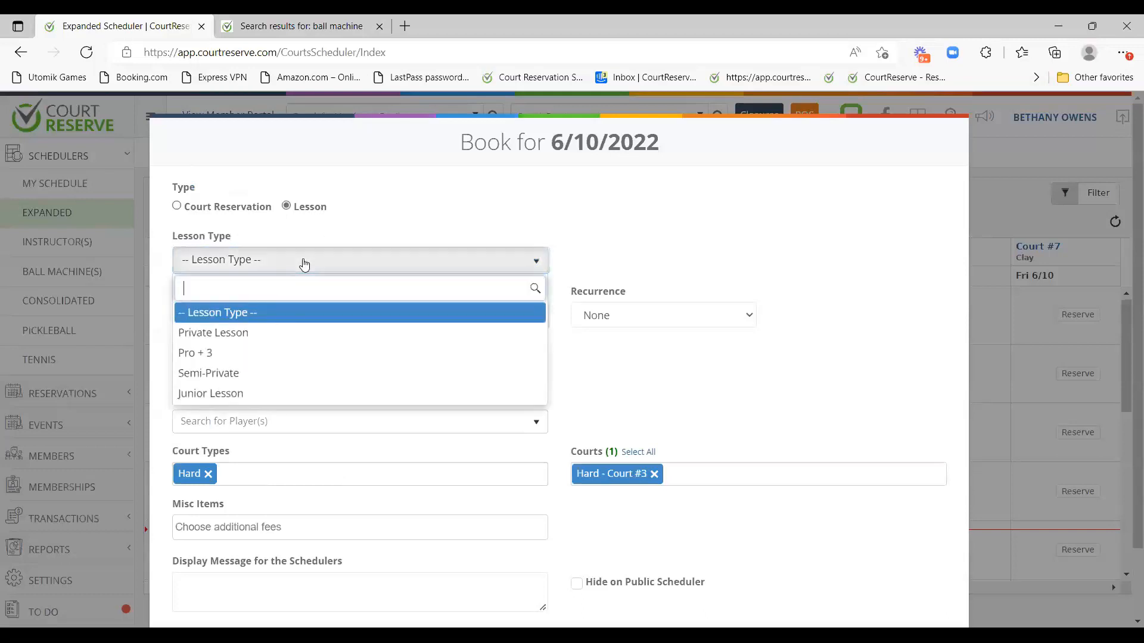
pyautogui.click(280, 335)
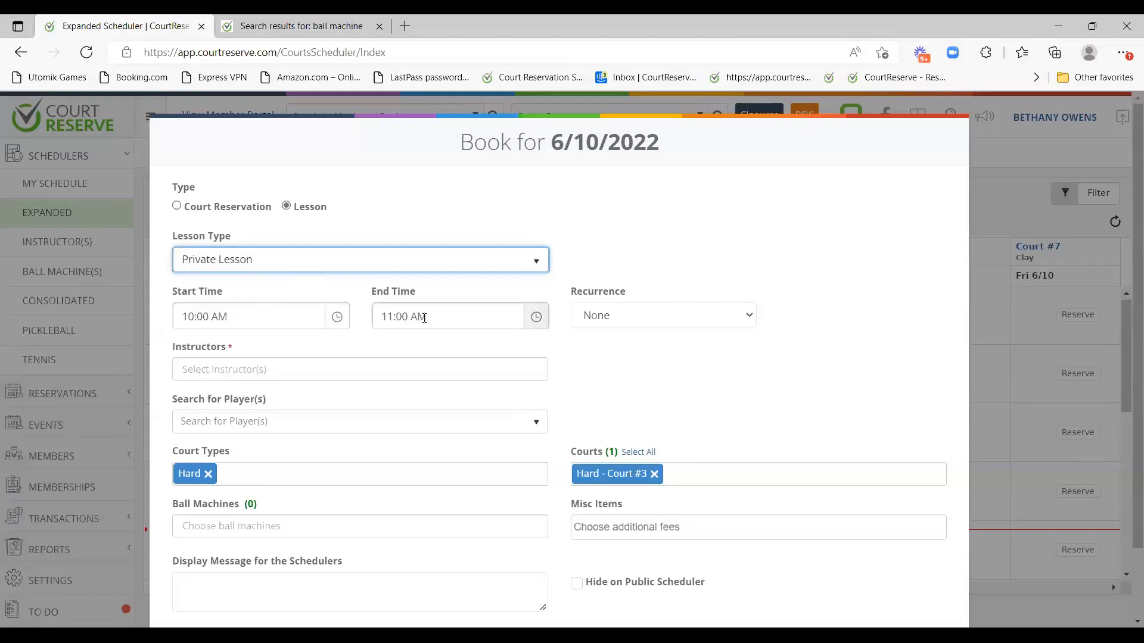
pyautogui.doubleClick(587, 296)
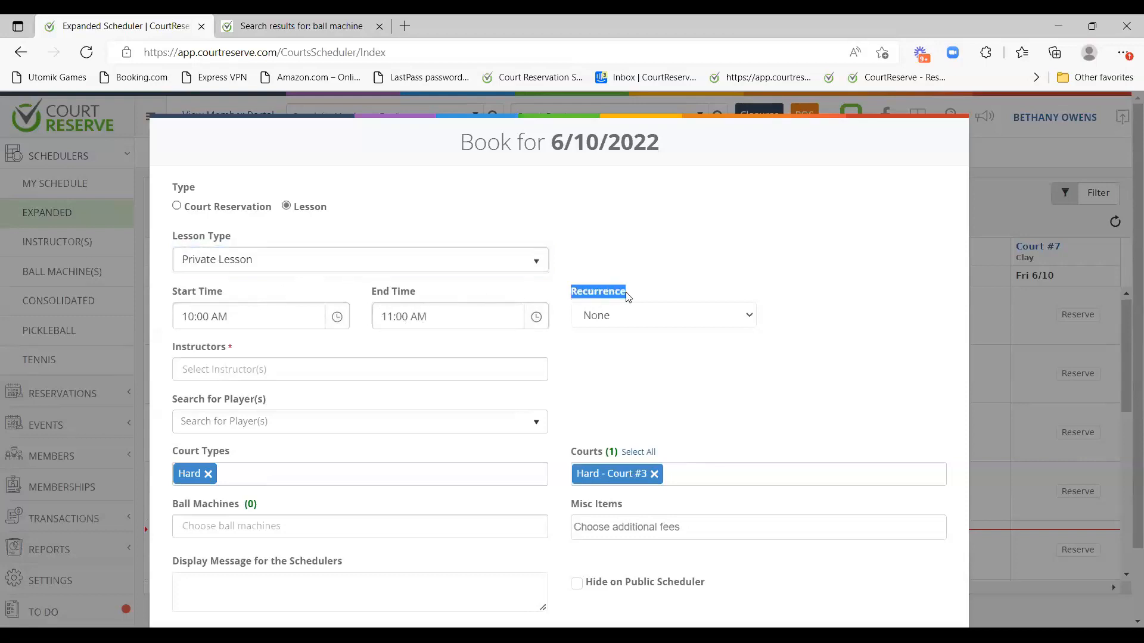
pyautogui.click(602, 266)
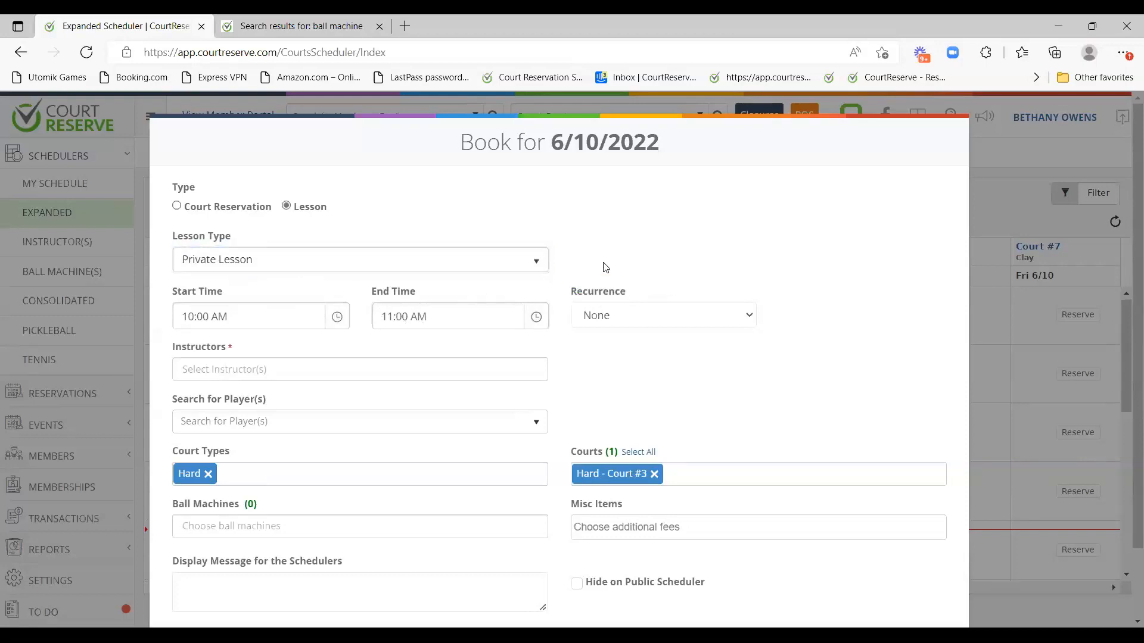
pyautogui.click(597, 321)
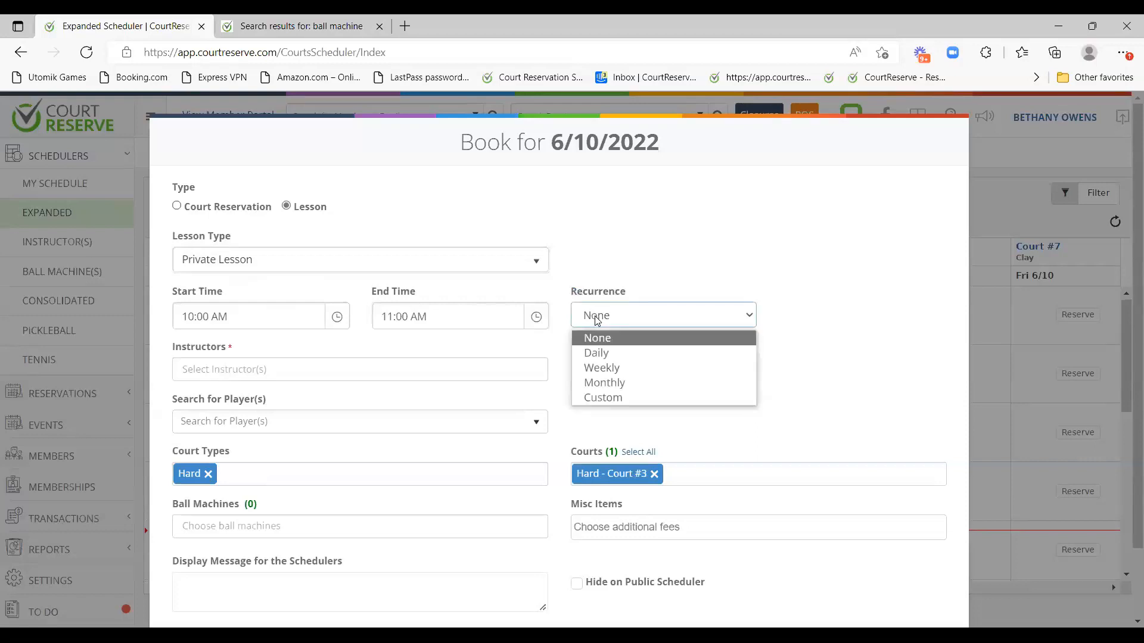
# Set the lesson to recur weekly, every 1 week, on Fridays.
pyautogui.click(614, 368)
pyautogui.scroll(-1, 603, 352)
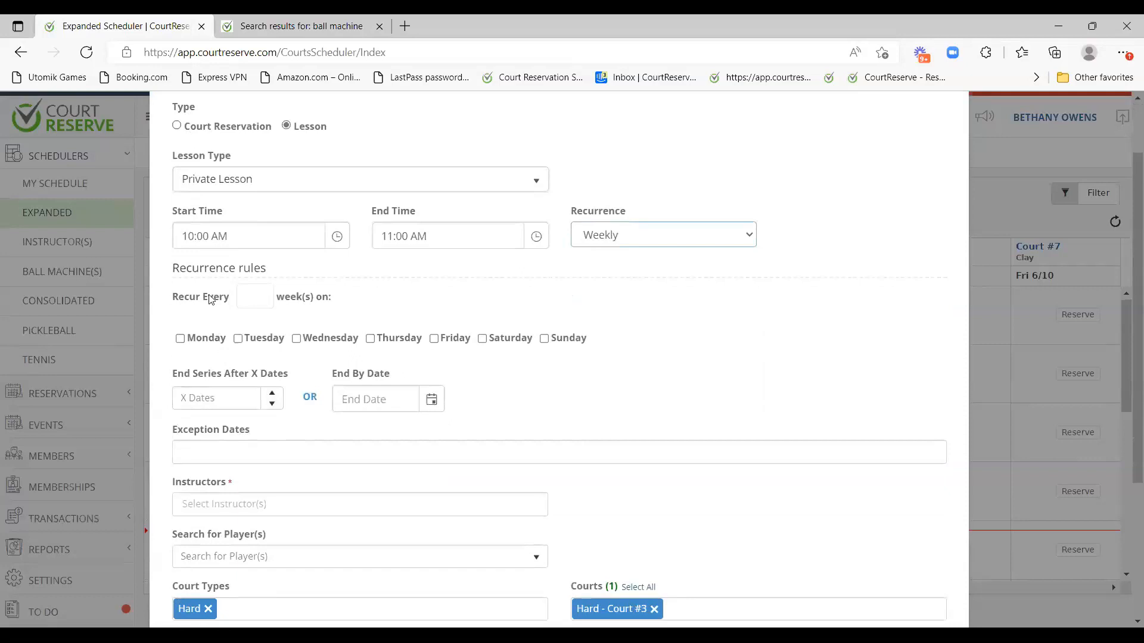
pyautogui.click(247, 298)
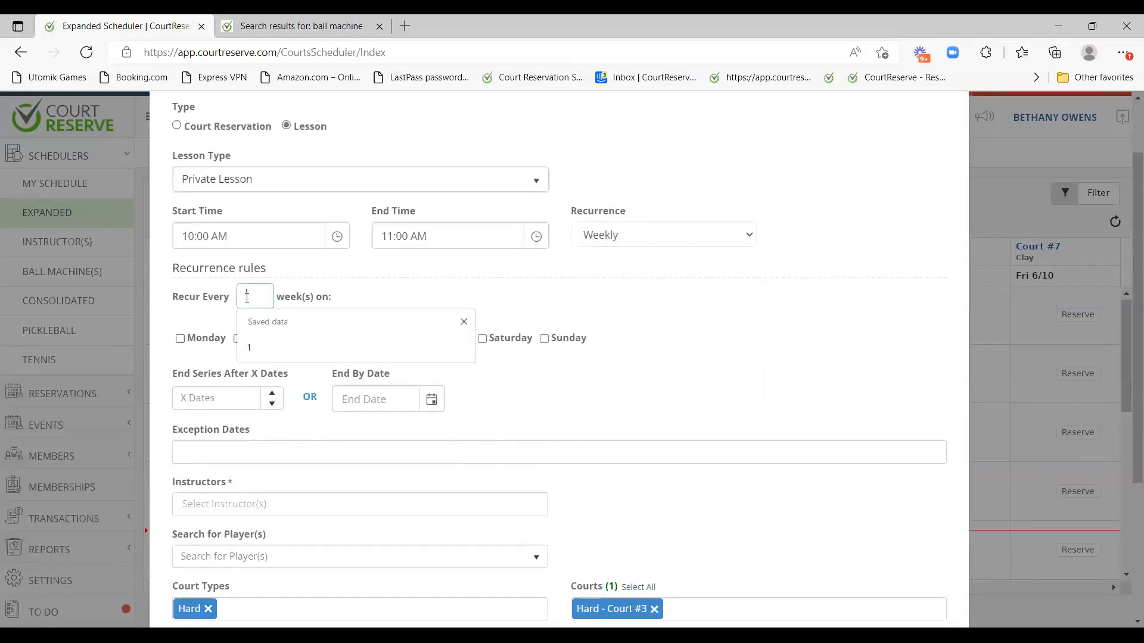
pyautogui.write('1')
pyautogui.click(355, 284)
pyautogui.click(444, 343)
pyautogui.scroll(1, 455, 177)
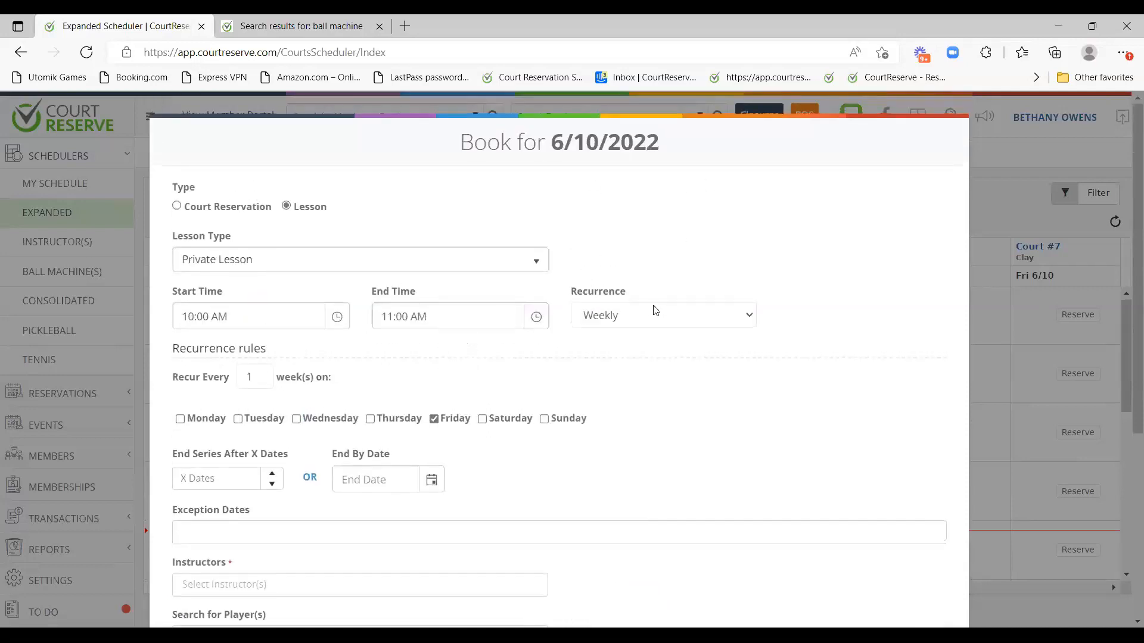
pyautogui.scroll(-2, 656, 311)
pyautogui.moveTo(170, 296); pyautogui.dragTo(242, 276)
pyautogui.click(266, 290)
pyautogui.click(242, 276)
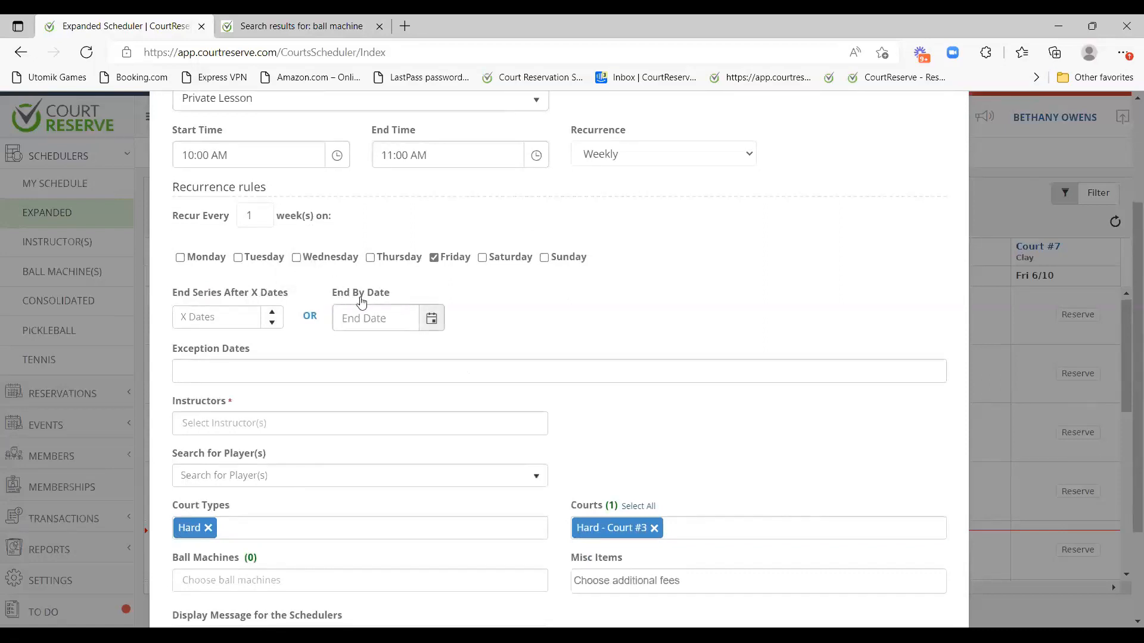
# End the series after 3 dates, adding then removing 6/17/2022 as an exception date.
pyautogui.click(208, 317)
pyautogui.write('3')
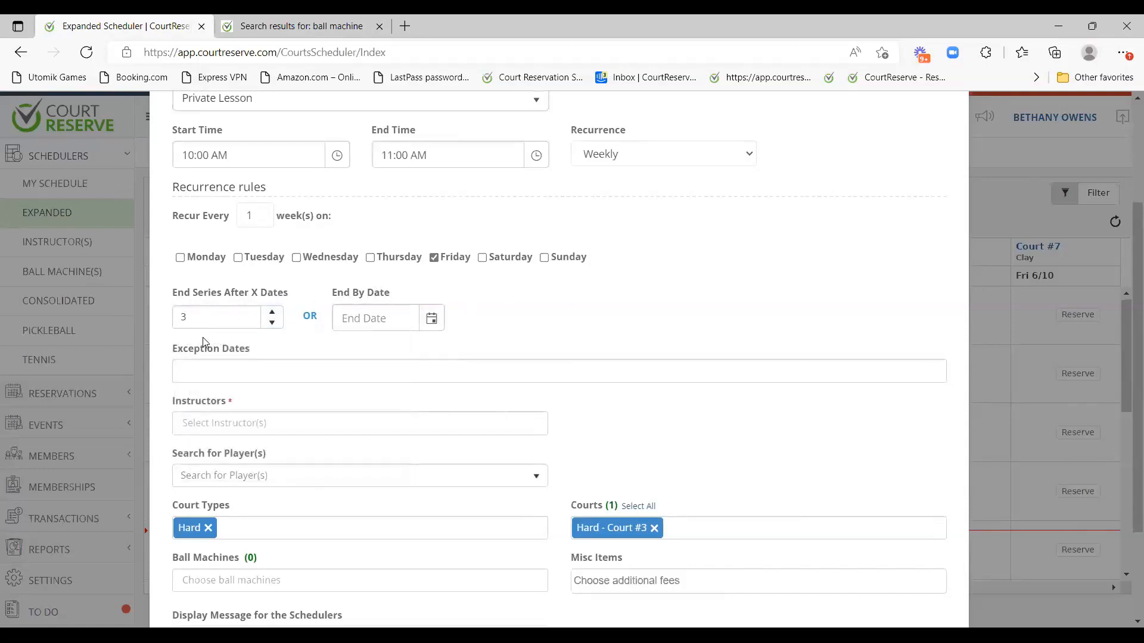
pyautogui.scroll(-1, 225, 317)
pyautogui.click(218, 293)
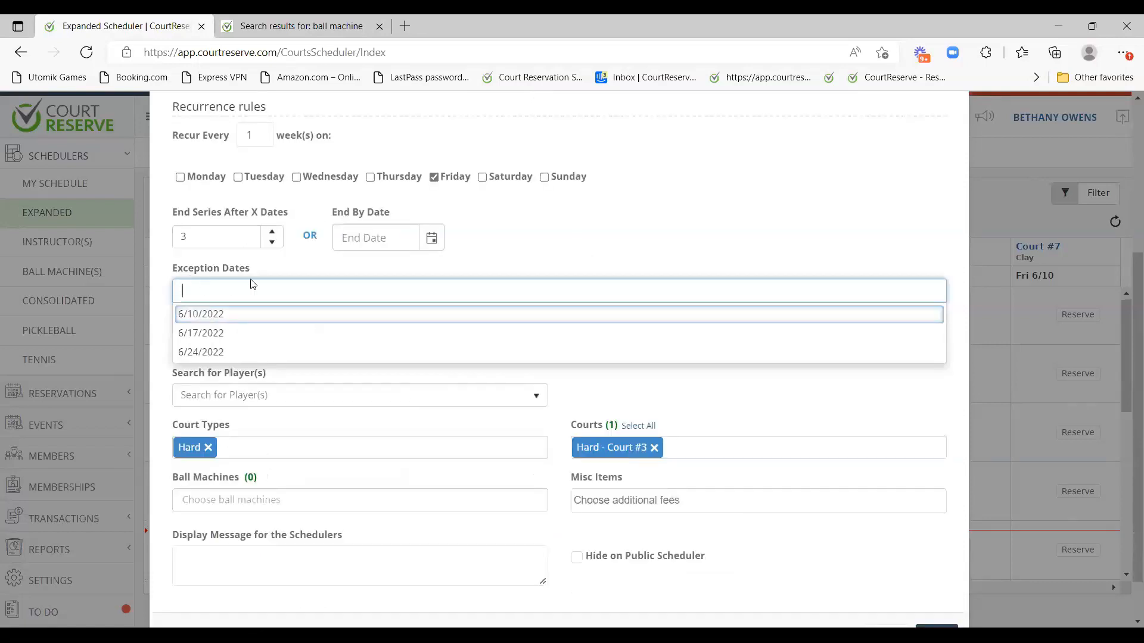
pyautogui.click(222, 334)
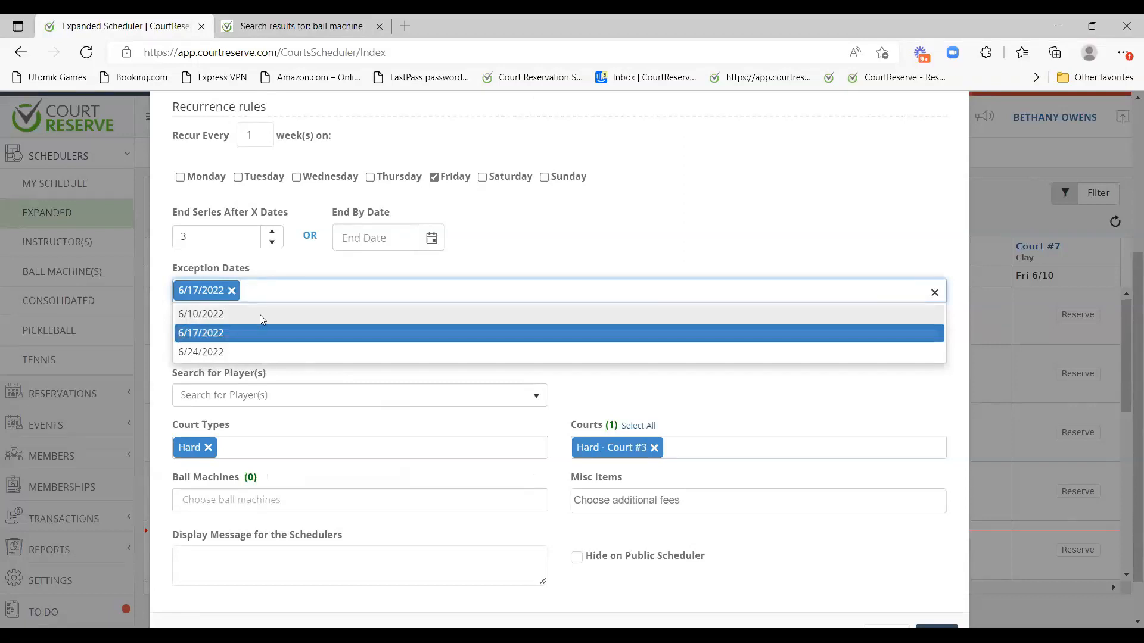
pyautogui.click(231, 291)
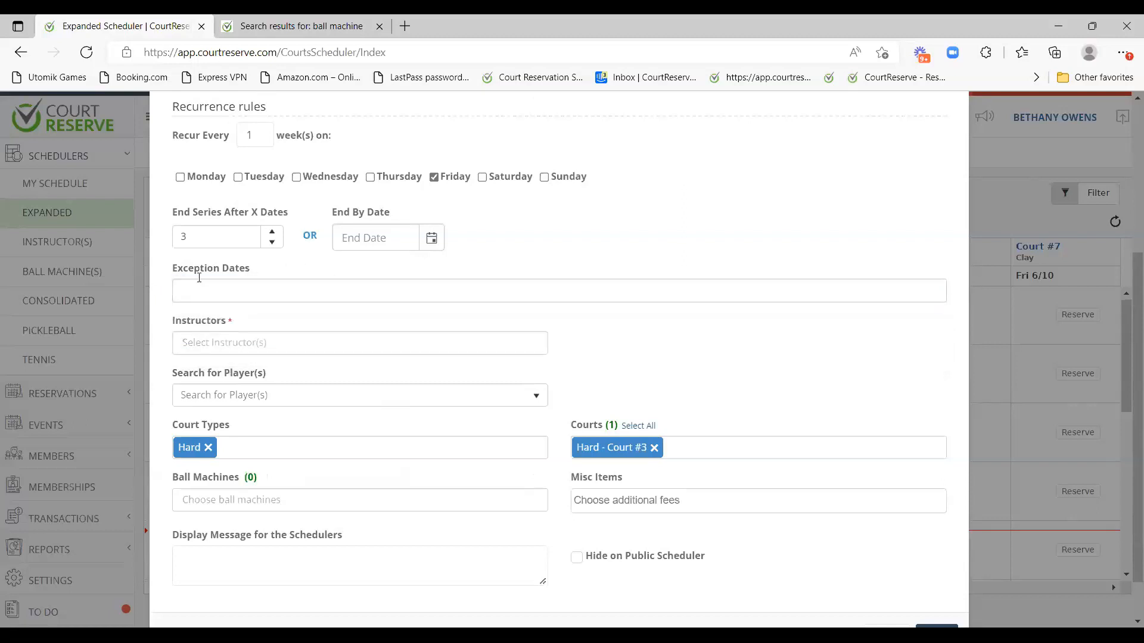
pyautogui.scroll(-1, 252, 293)
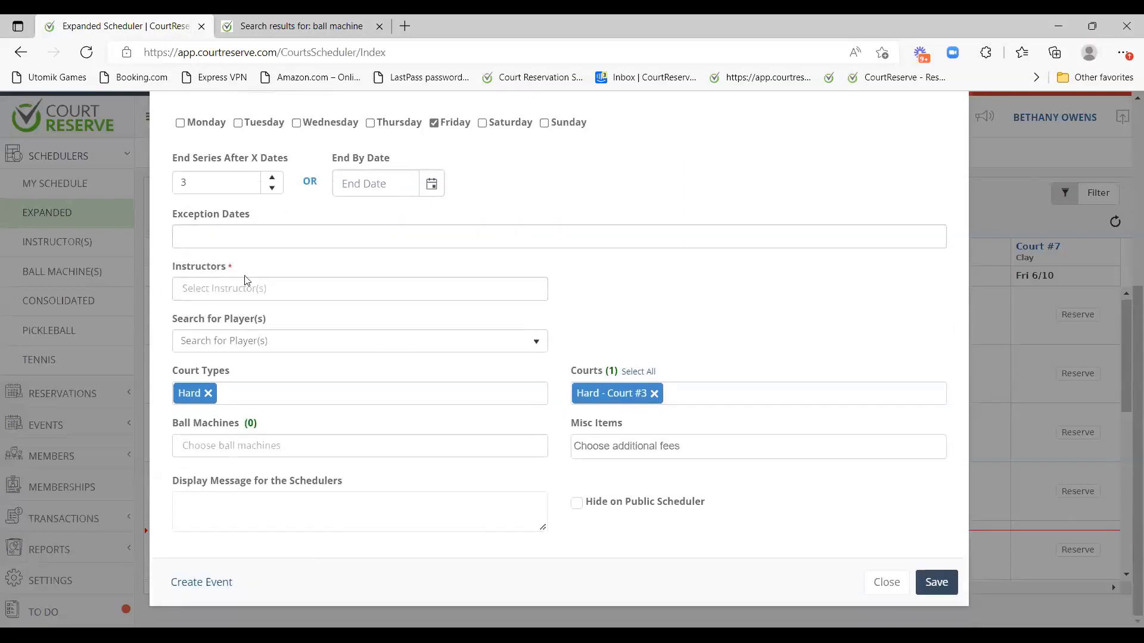
# Assign the first listed instructor and add the full-membership member as the lesson's player.
pyautogui.click(234, 292)
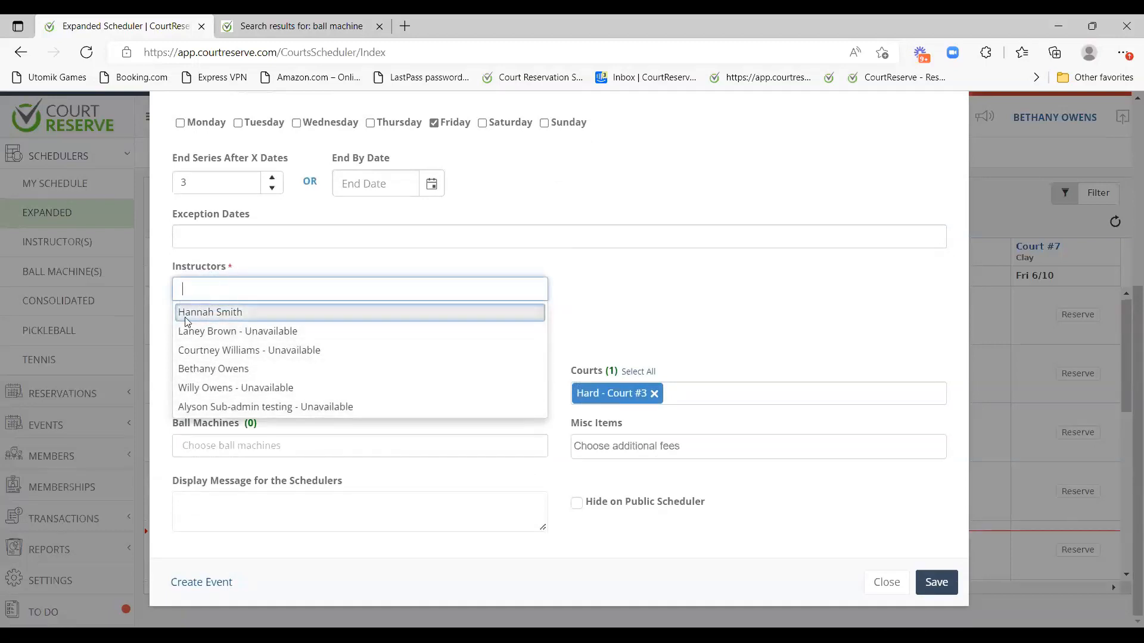
pyautogui.click(241, 321)
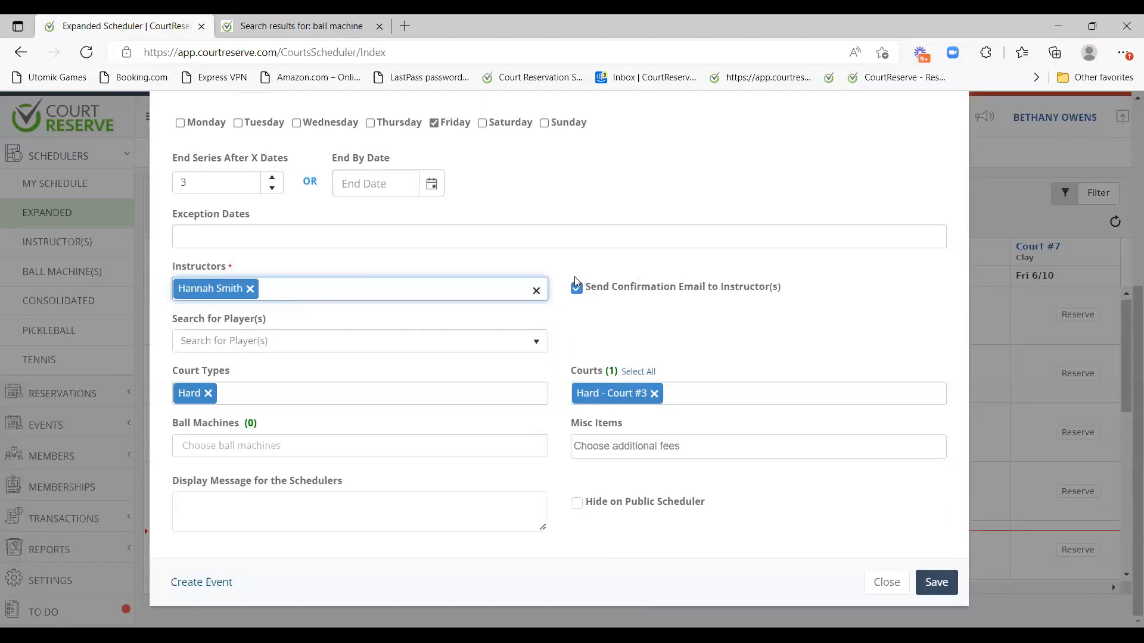
pyautogui.click(285, 347)
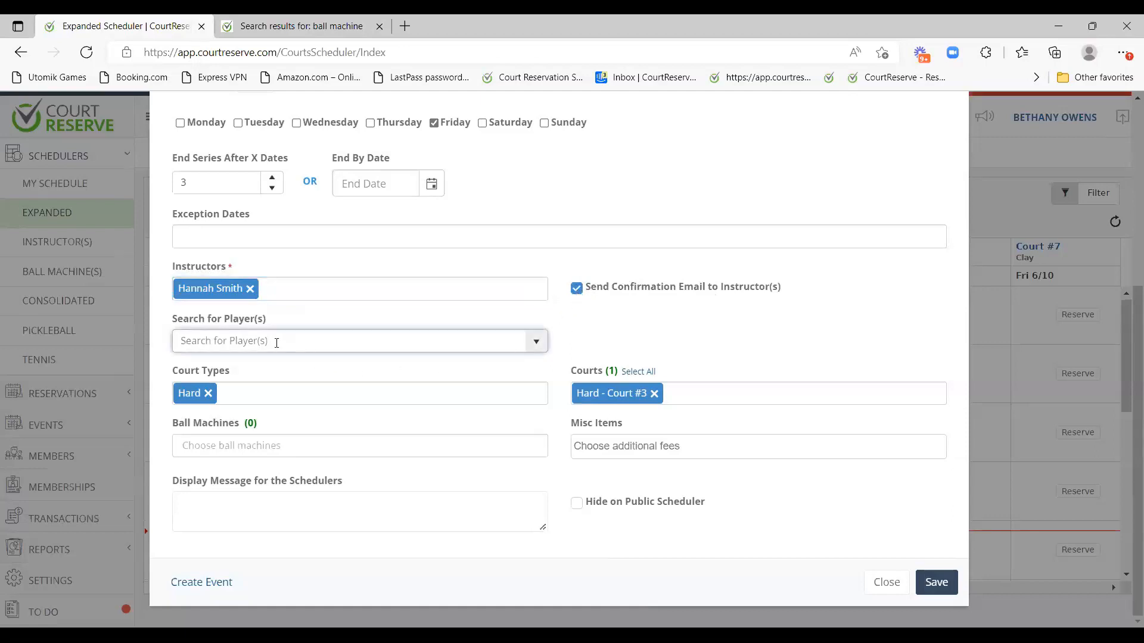
pyautogui.write('lola')
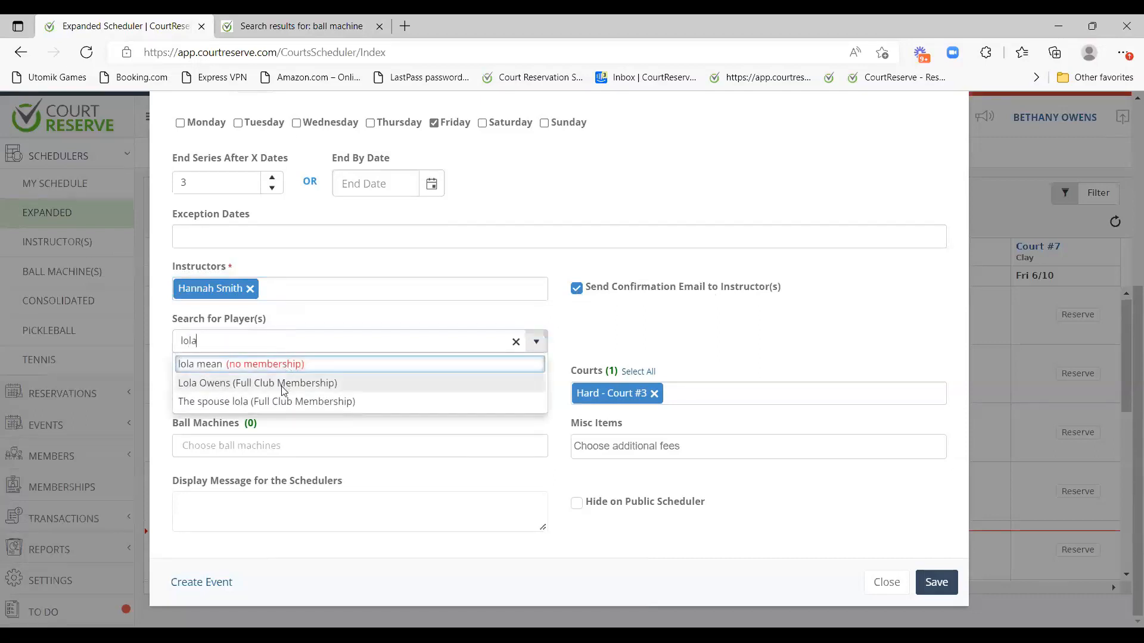
pyautogui.click(251, 393)
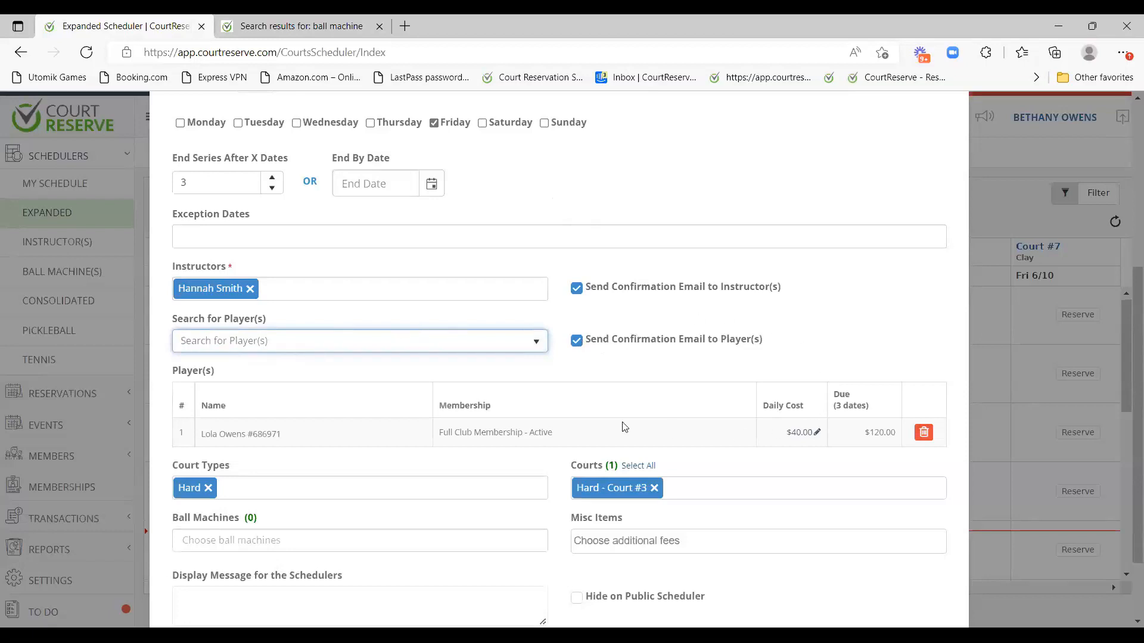
# Review the player fees and Court #3, and confirm the Ball Machines list is empty.
pyautogui.scroll(-2, 536, 424)
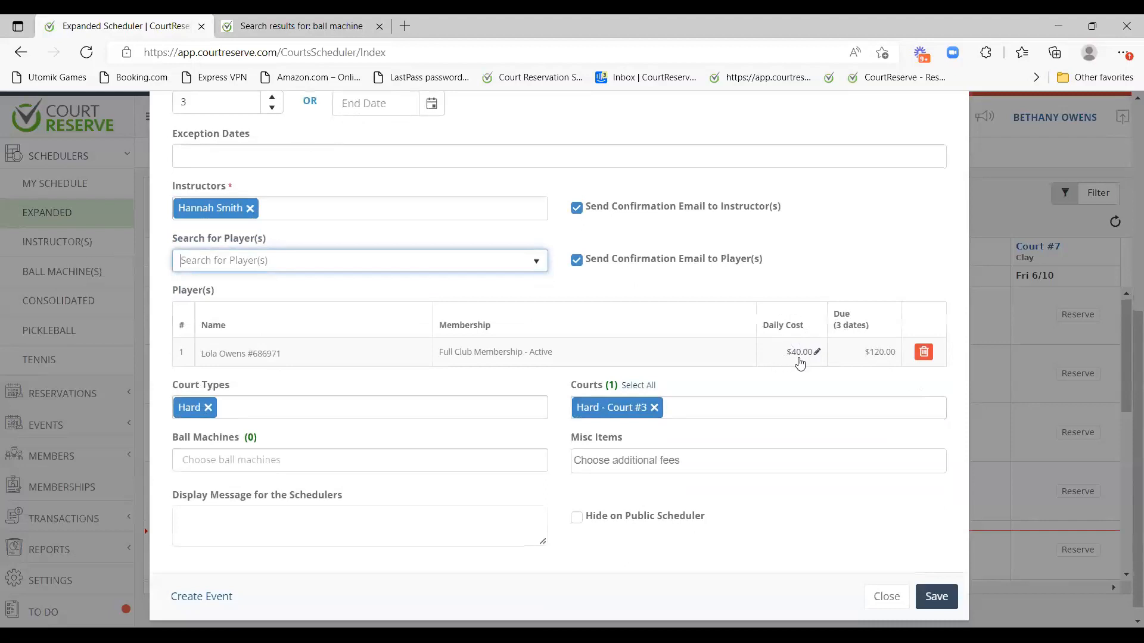
pyautogui.moveTo(834, 316); pyautogui.dragTo(880, 331)
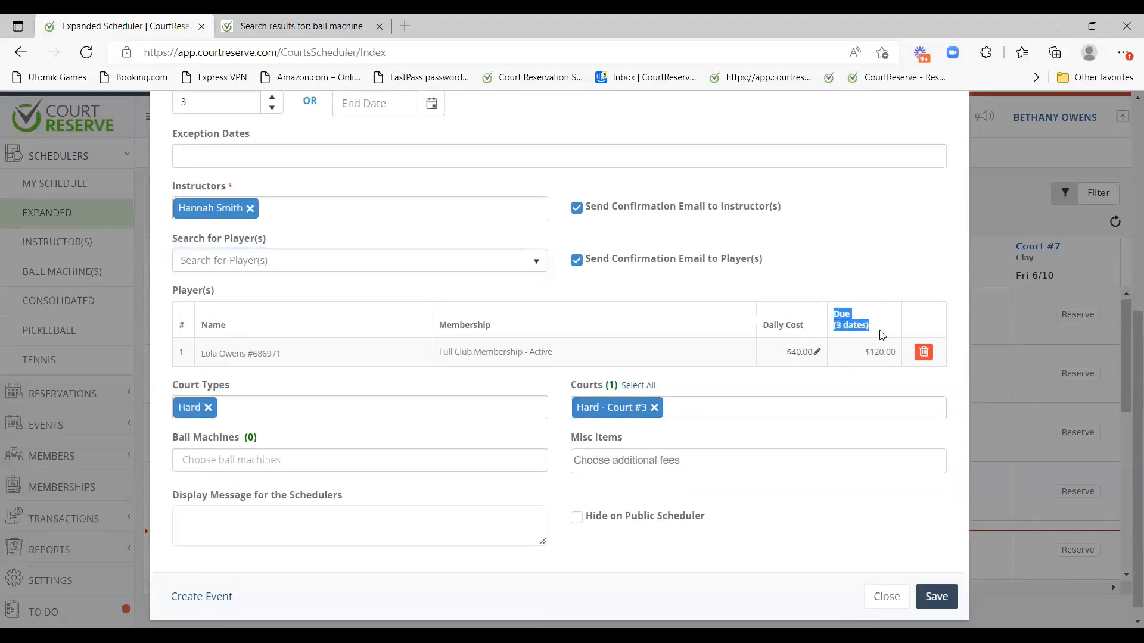
pyautogui.click(855, 366)
pyautogui.scroll(-1, 775, 382)
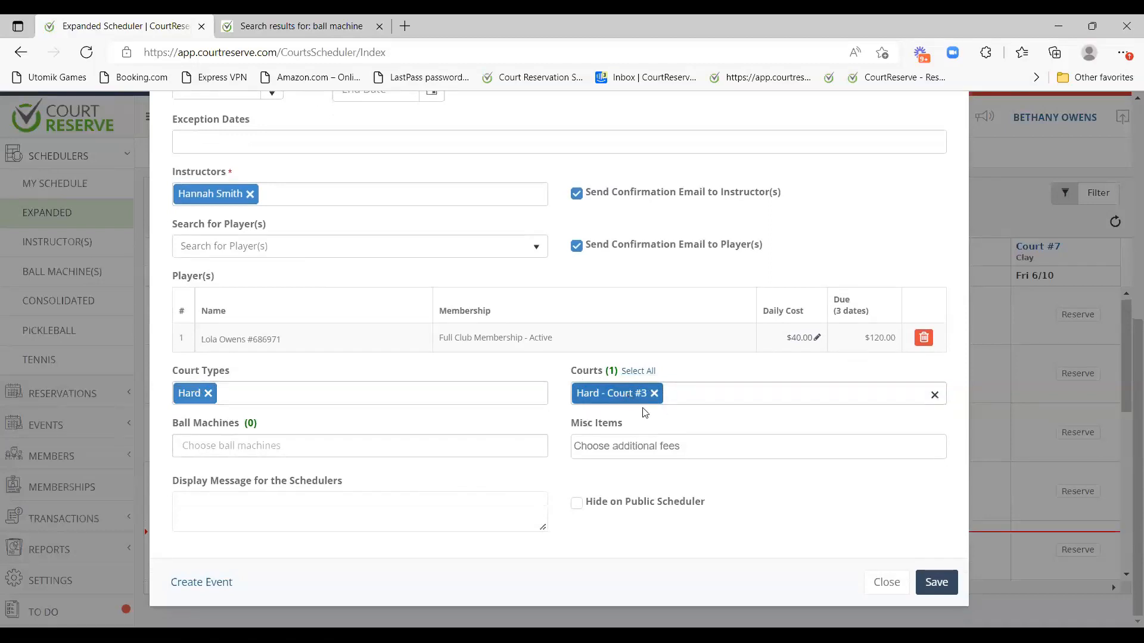
pyautogui.click(263, 448)
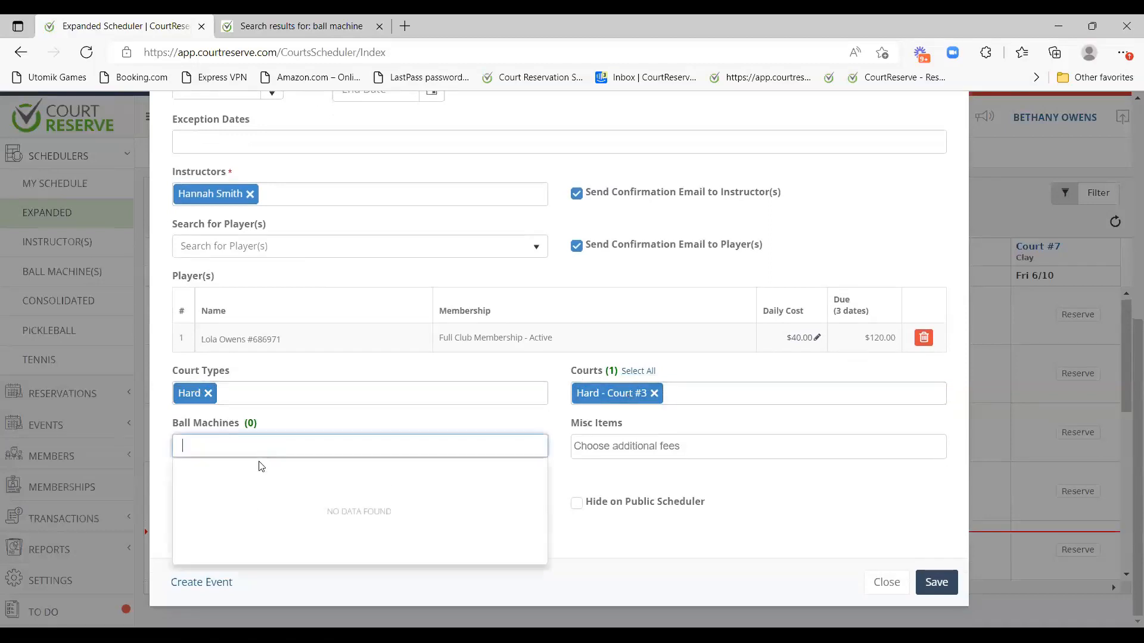
pyautogui.click(315, 427)
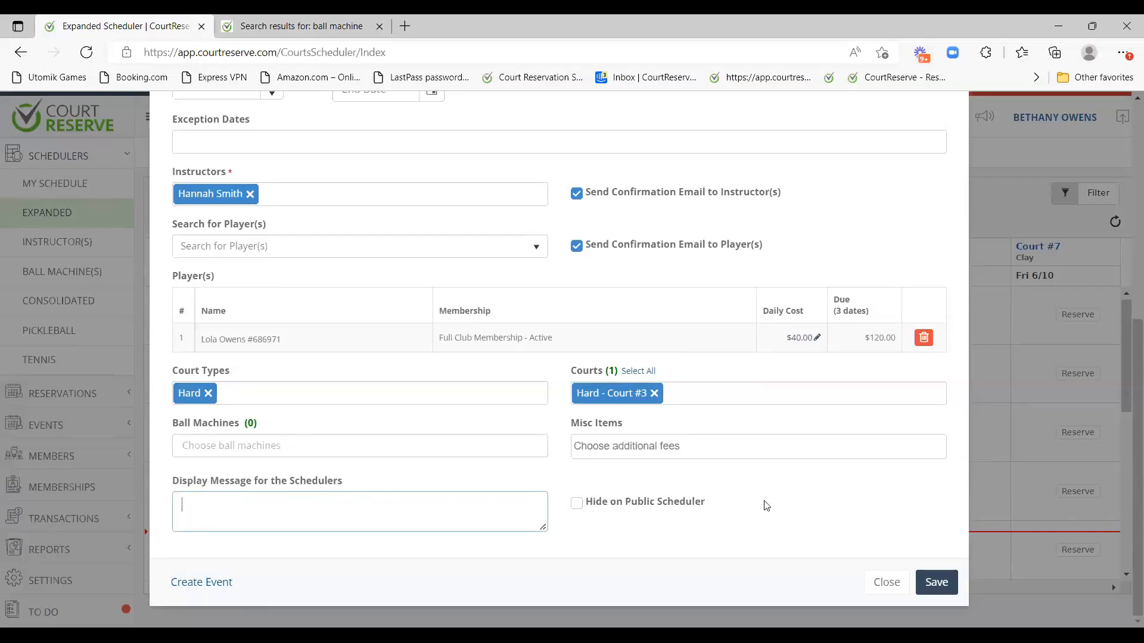
# Save the recurring Private Lesson and scroll the scheduler up to the 9:00 AM row.
pyautogui.click(938, 579)
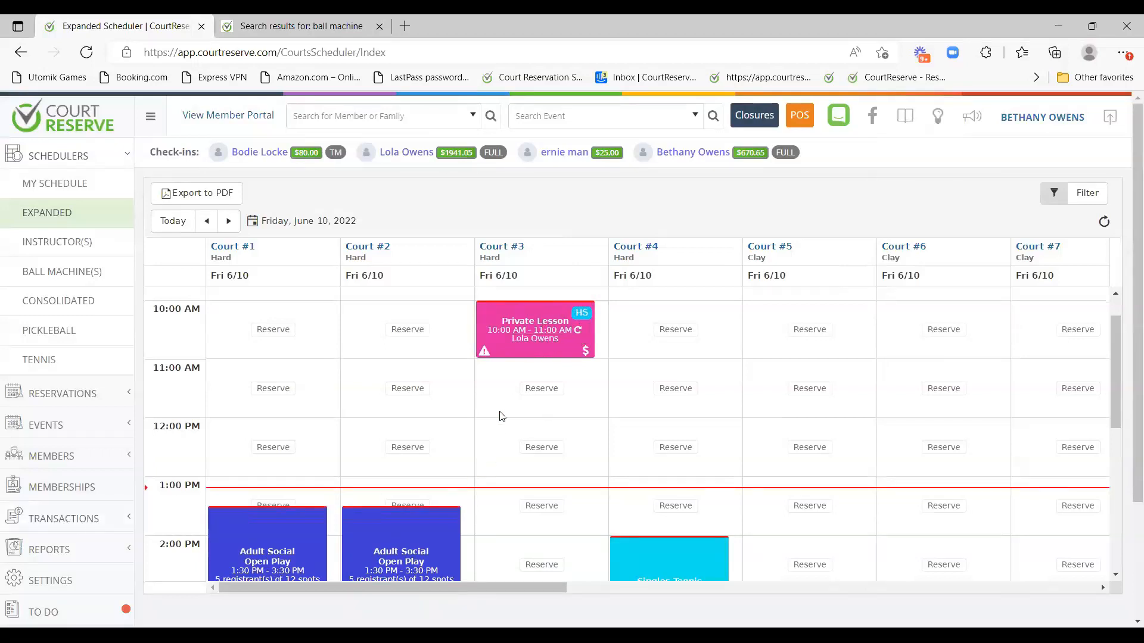
pyautogui.scroll(1, 518, 411)
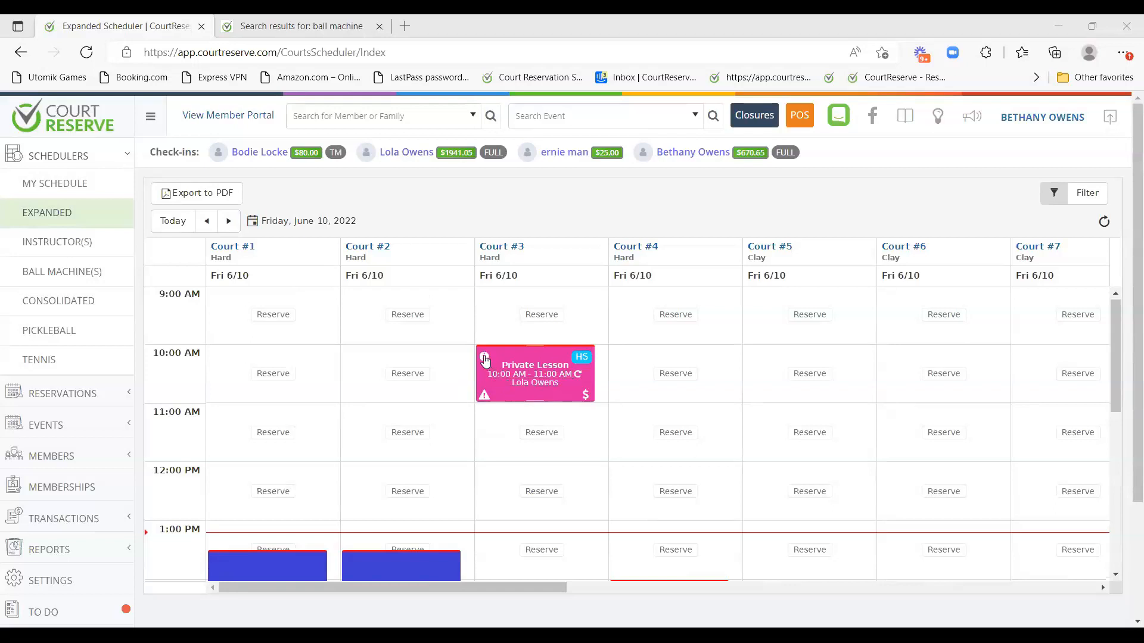
# Extend only this occurrence of the Private Lesson to end at 12:00 PM and save.
pyautogui.moveTo(486, 360)
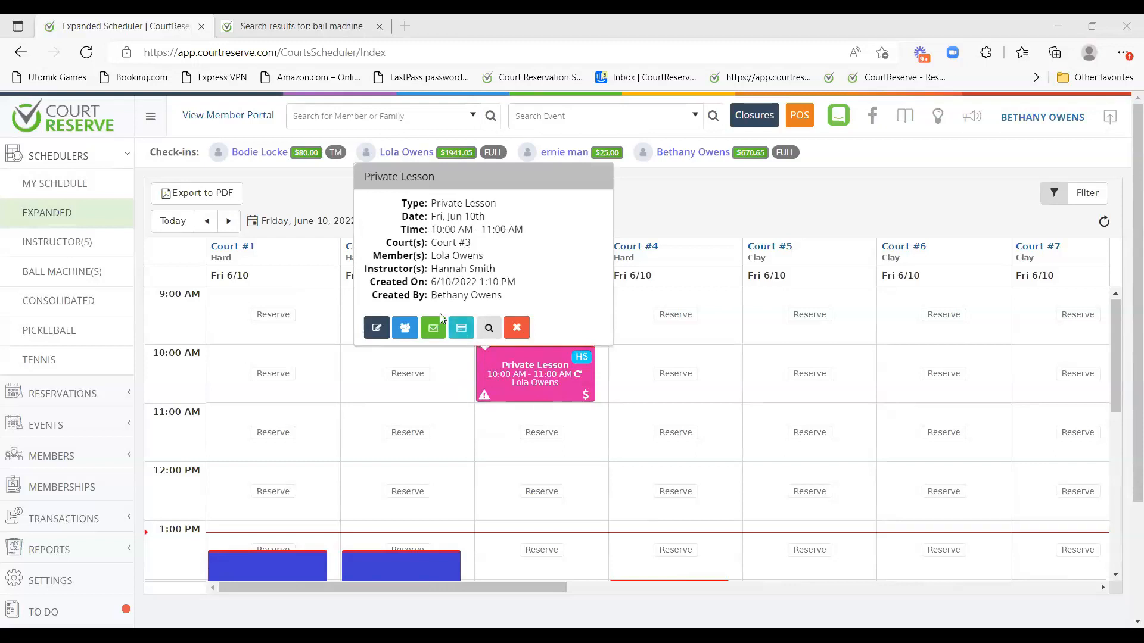
pyautogui.click(377, 327)
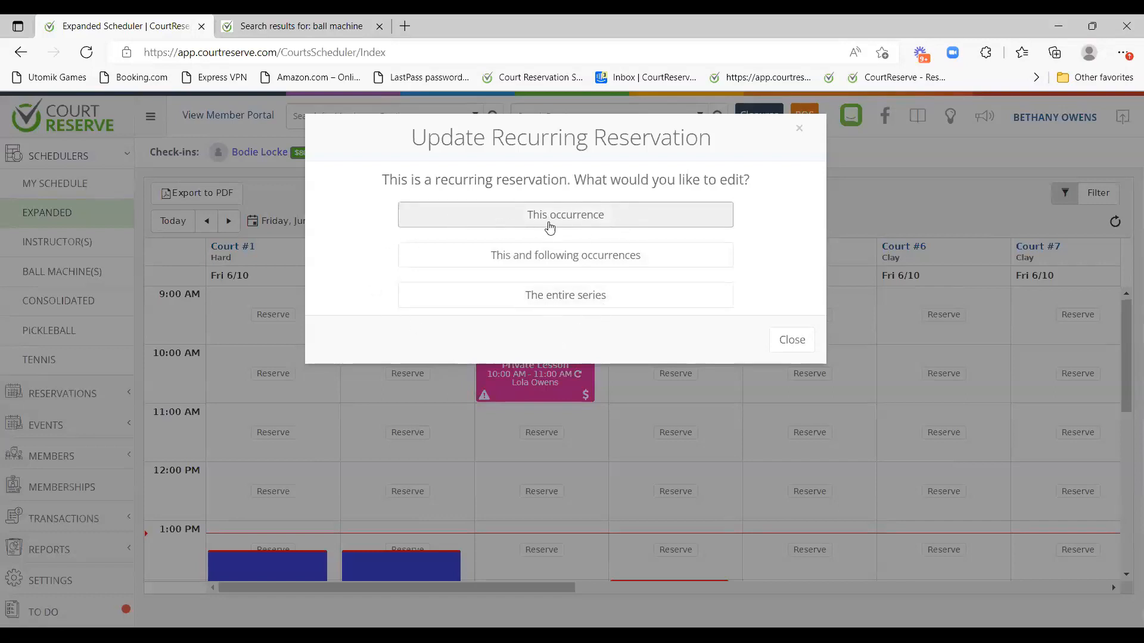
pyautogui.click(607, 221)
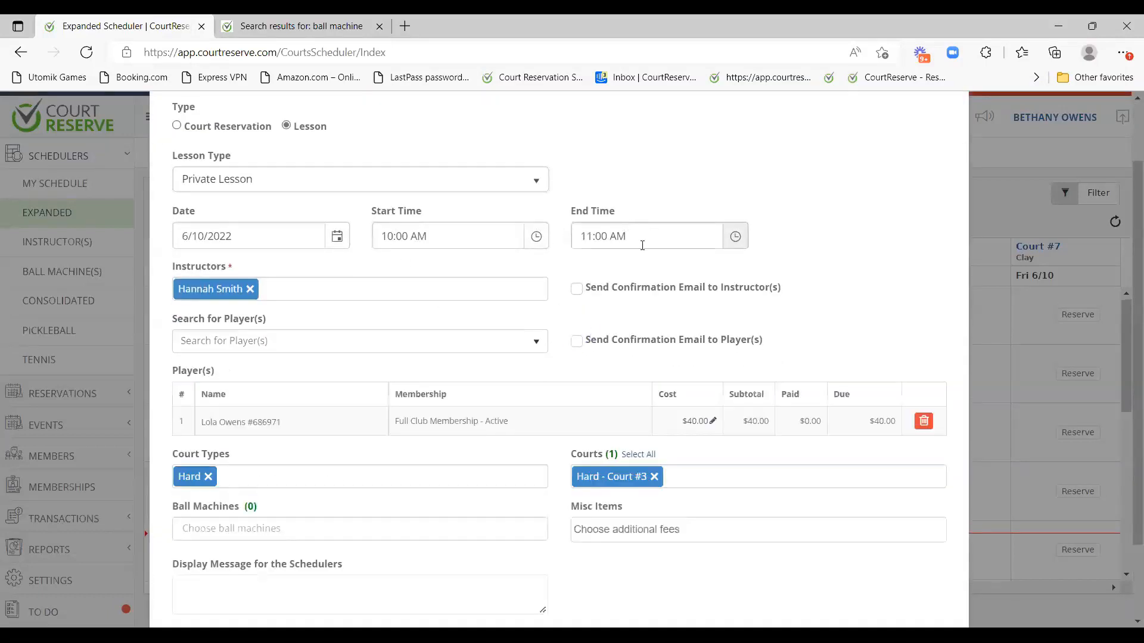
pyautogui.click(585, 240)
pyautogui.scroll(-1, 635, 309)
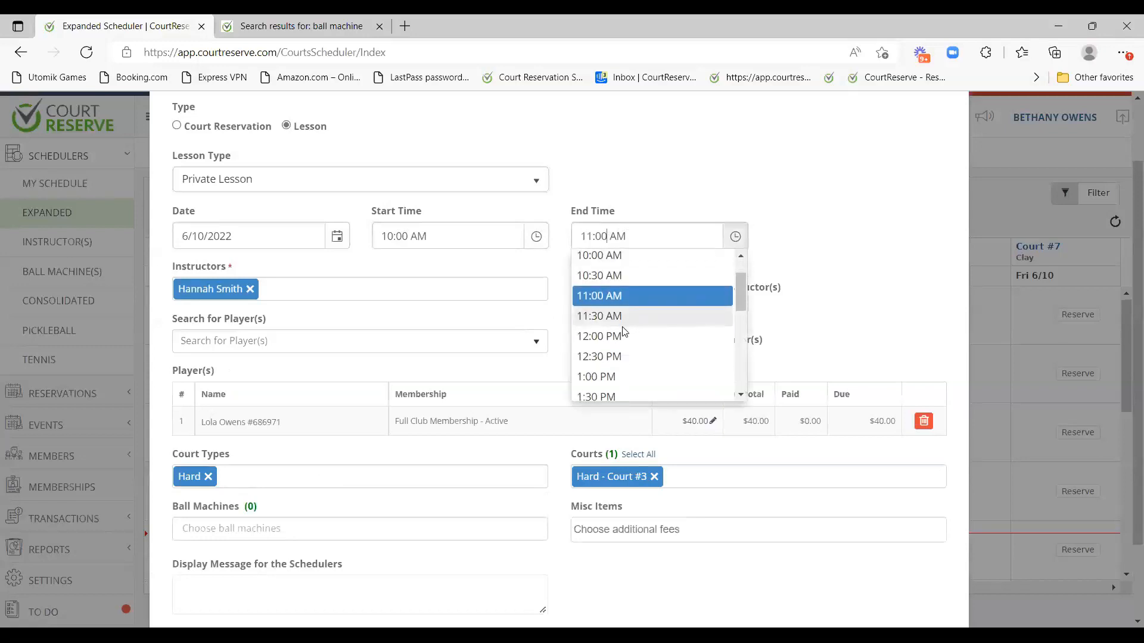
pyautogui.click(623, 333)
pyautogui.scroll(-2, 876, 274)
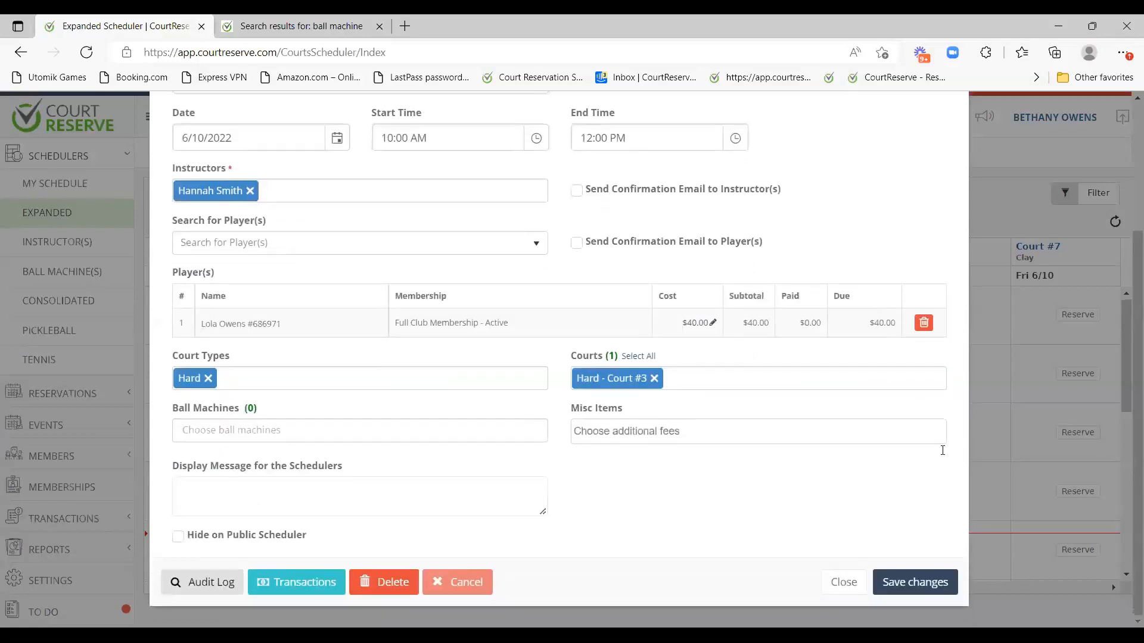
pyautogui.click(943, 582)
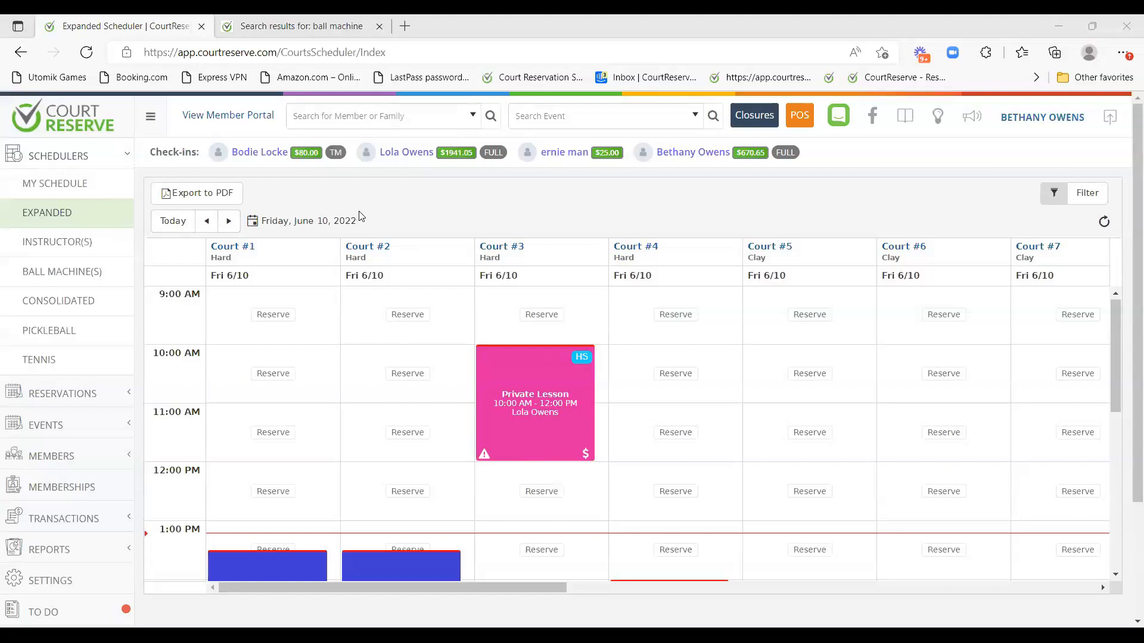
# Scroll to the afternoon and show the Adult Social Open Play details: 1:30–3:30 PM, 5 registrants.
pyautogui.scroll(-3, 391, 258)
pyautogui.scroll(3, 771, 554)
pyautogui.scroll(-4, 704, 425)
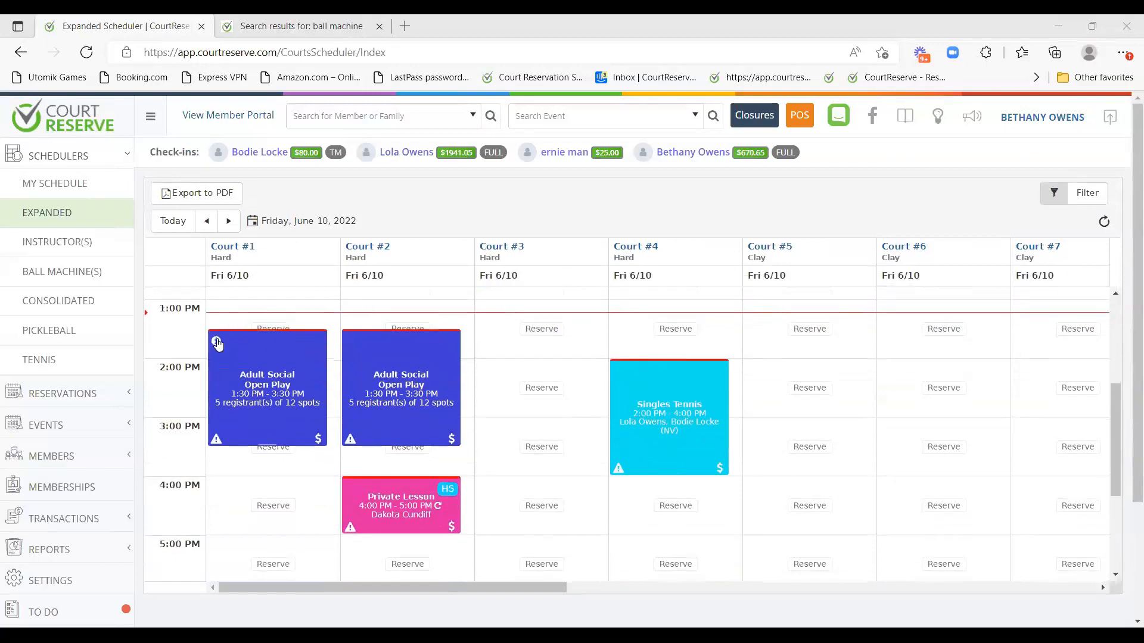
pyautogui.click(215, 342)
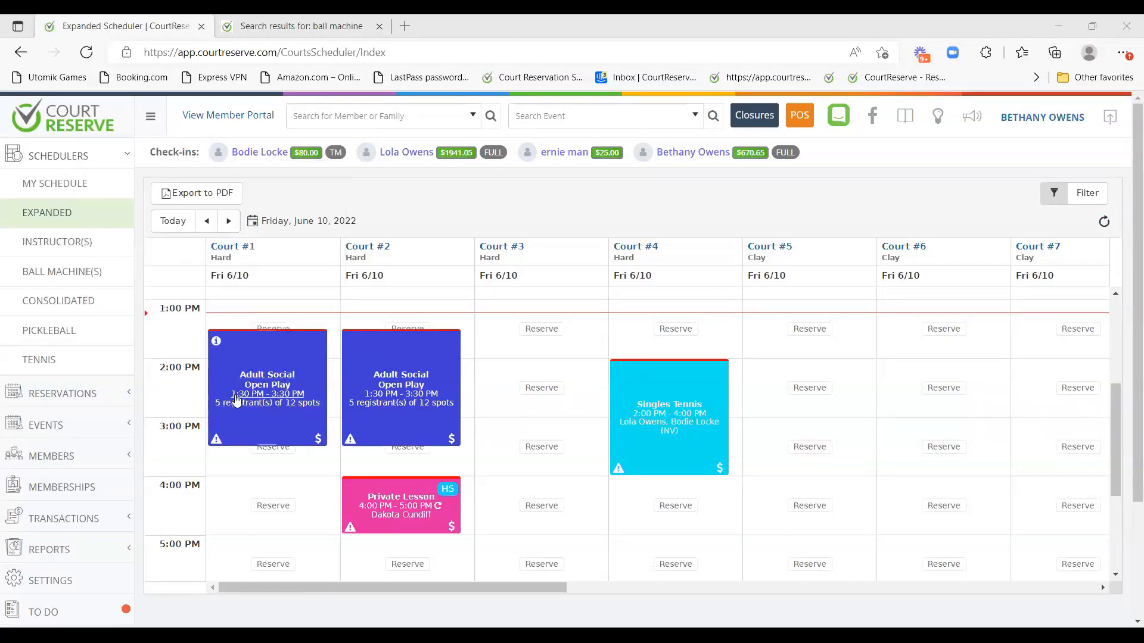
pyautogui.moveTo(216, 346)
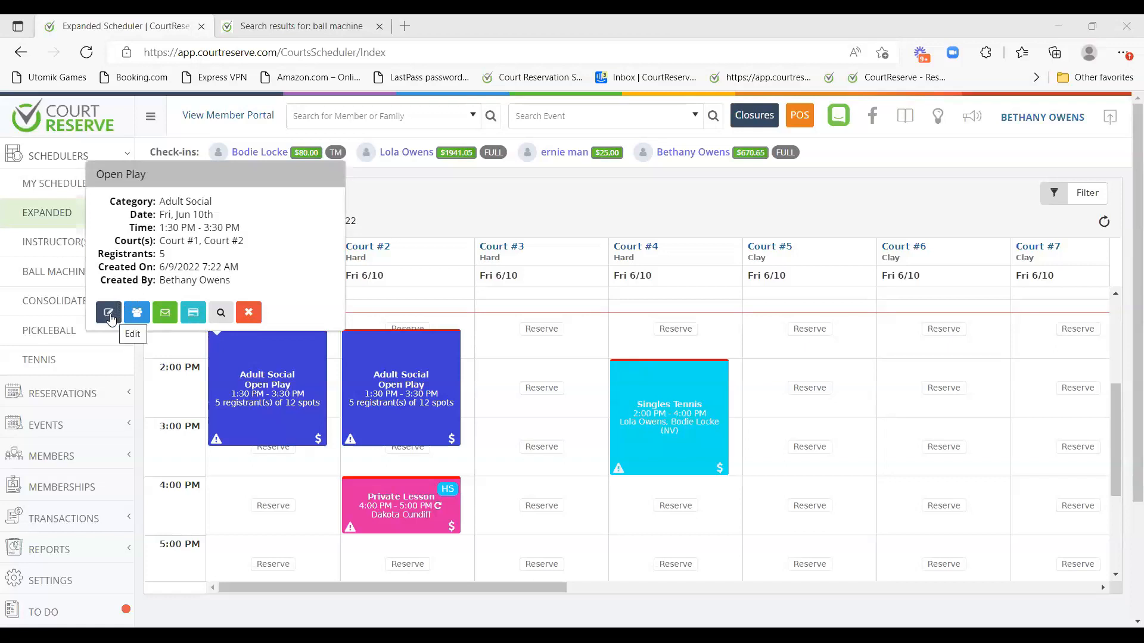
pyautogui.click(109, 314)
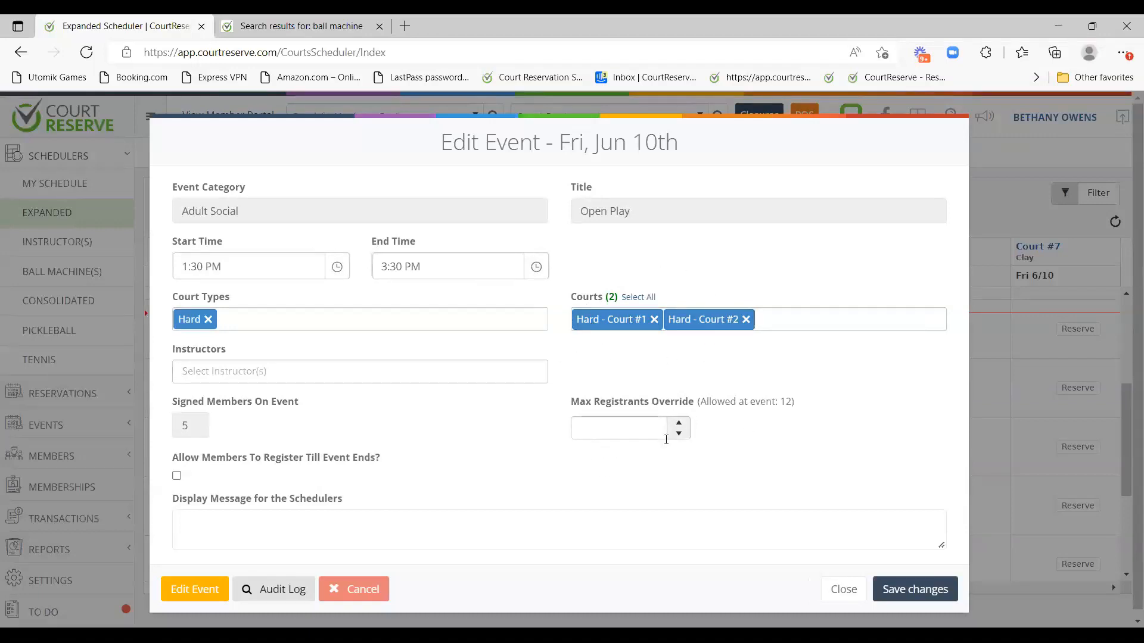
pyautogui.moveTo(703, 401); pyautogui.dragTo(799, 401)
pyautogui.click(776, 427)
pyautogui.doubleClick(786, 402)
pyautogui.click(614, 428)
pyautogui.write('20')
pyautogui.moveTo(425, 146); pyautogui.dragTo(685, 143)
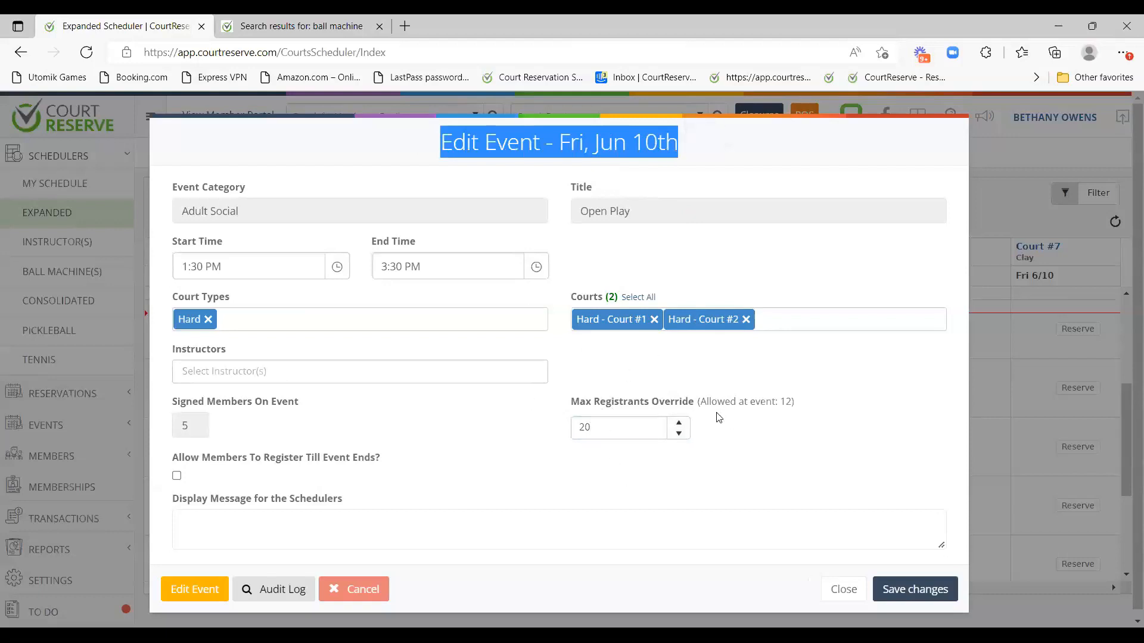
pyautogui.click(843, 587)
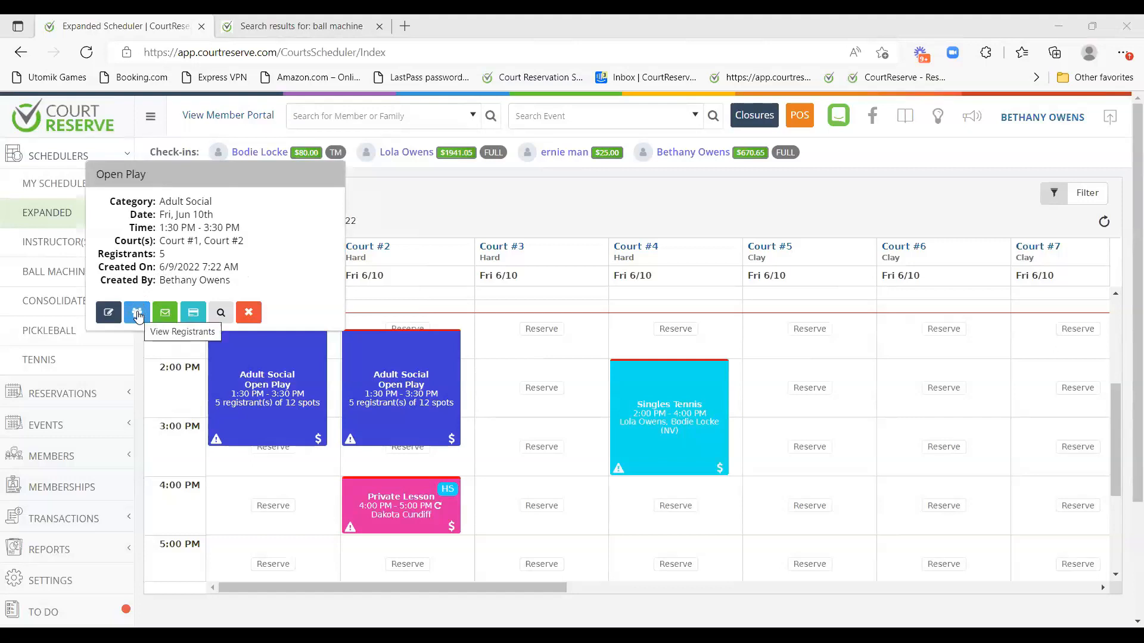
# View the 6/10/2022 Open Play's five unpaid registrants, with $5.00 drop-in or $30.00 full-event fees.
pyautogui.click(138, 314)
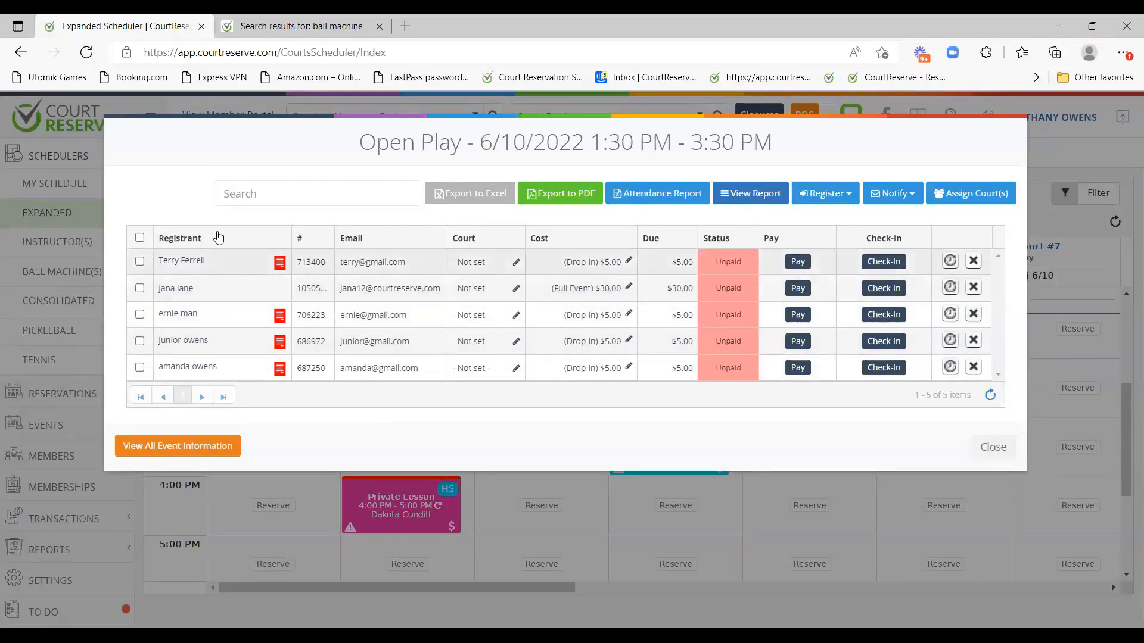
pyautogui.moveTo(359, 142); pyautogui.dragTo(766, 142)
pyautogui.click(233, 162)
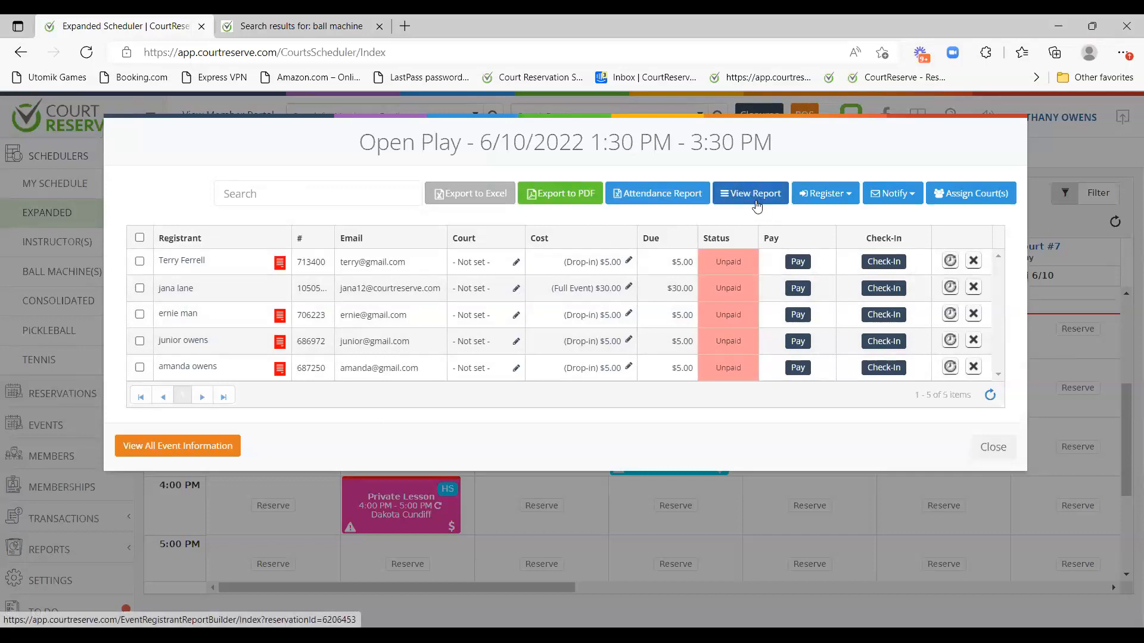
pyautogui.click(841, 199)
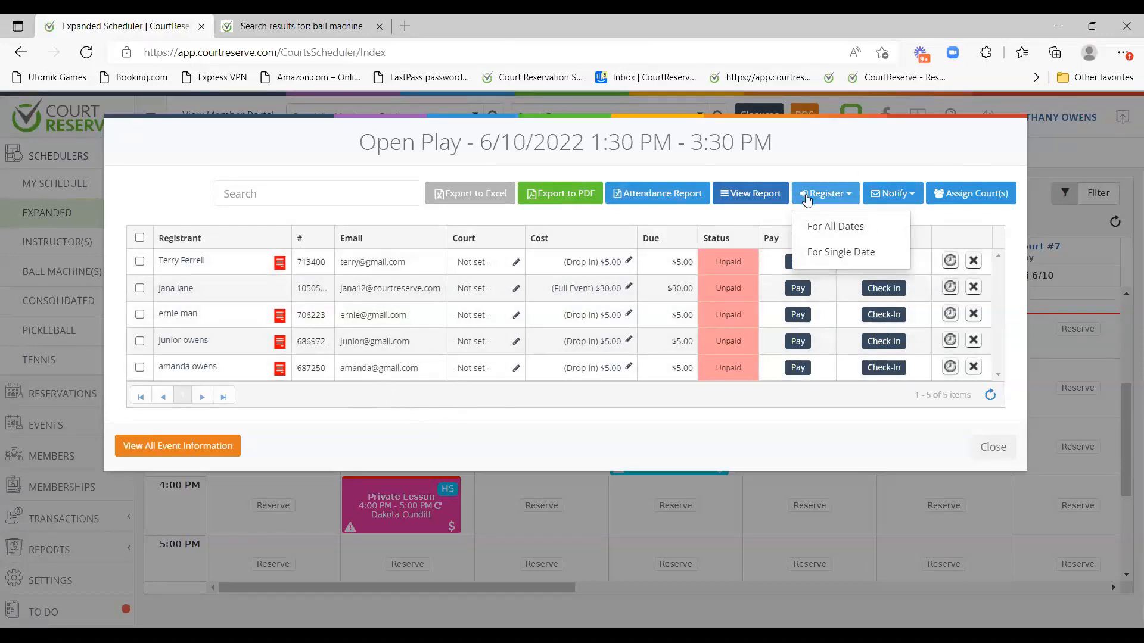
pyautogui.click(846, 254)
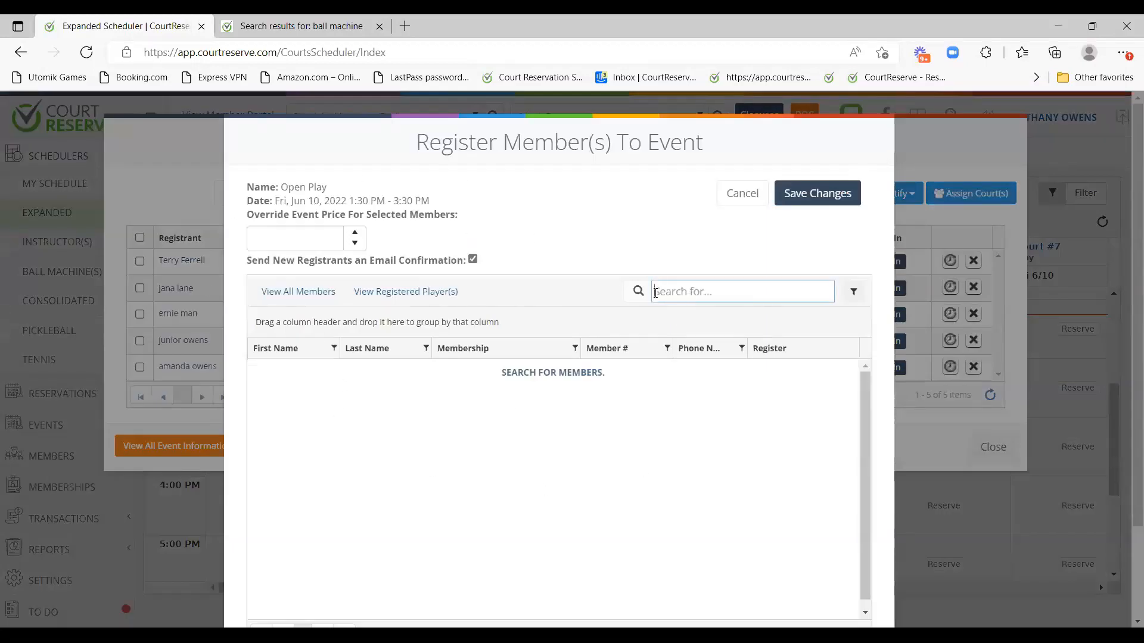
pyautogui.write('da')
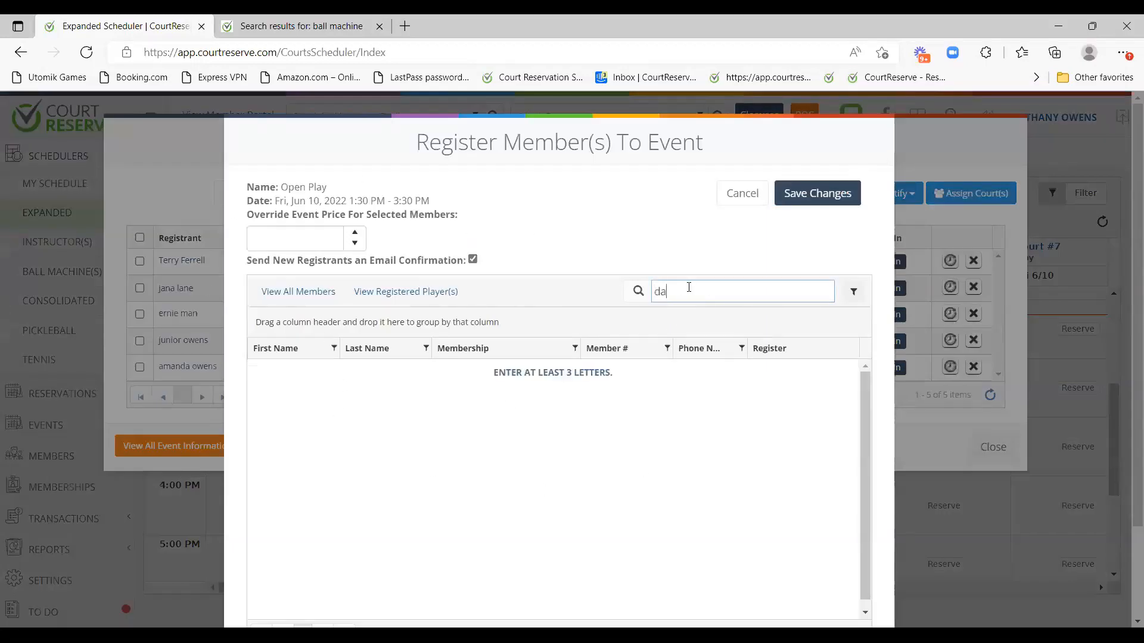
pyautogui.write('k')
pyautogui.scroll(-2, 817, 581)
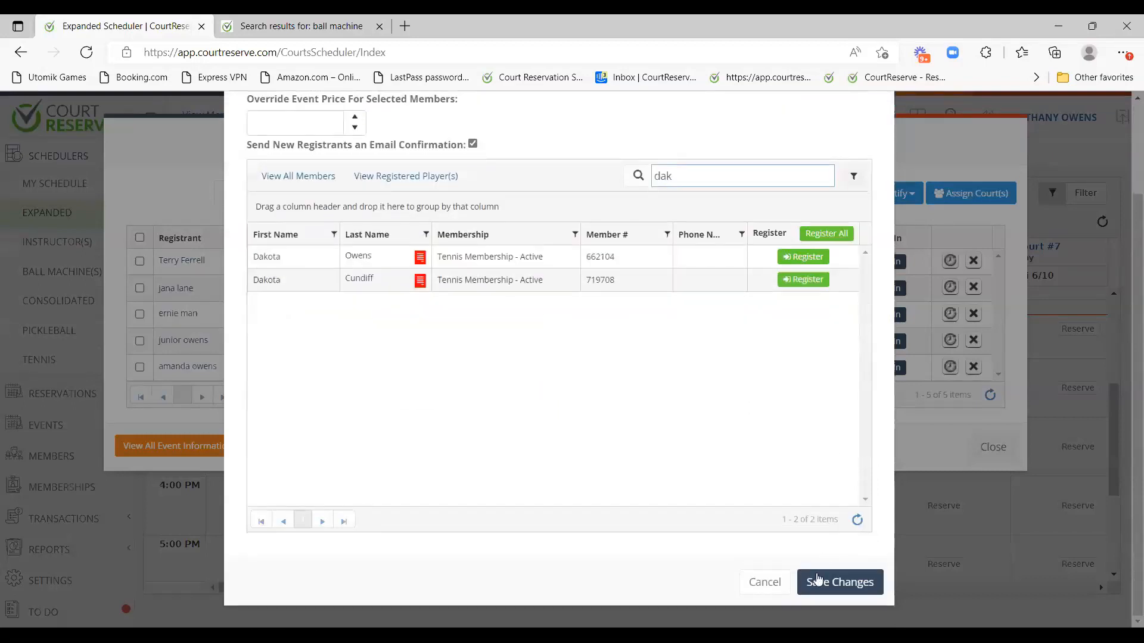
pyautogui.click(778, 581)
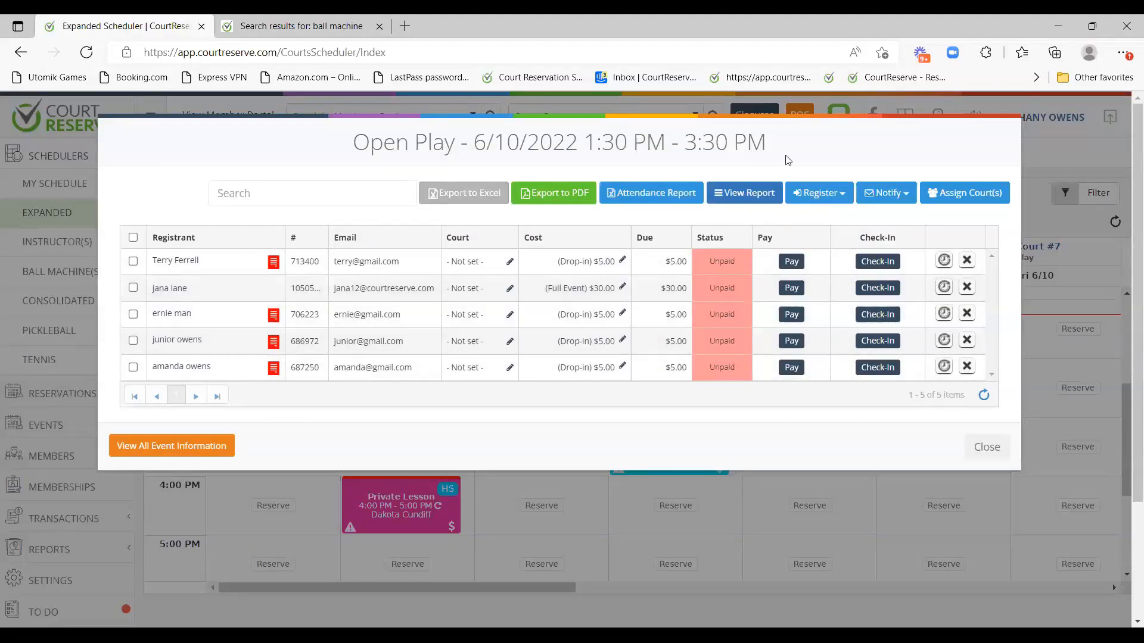
# Look over the registrant notification options, then start assigning the Open Play registrants to courts.
pyautogui.click(884, 195)
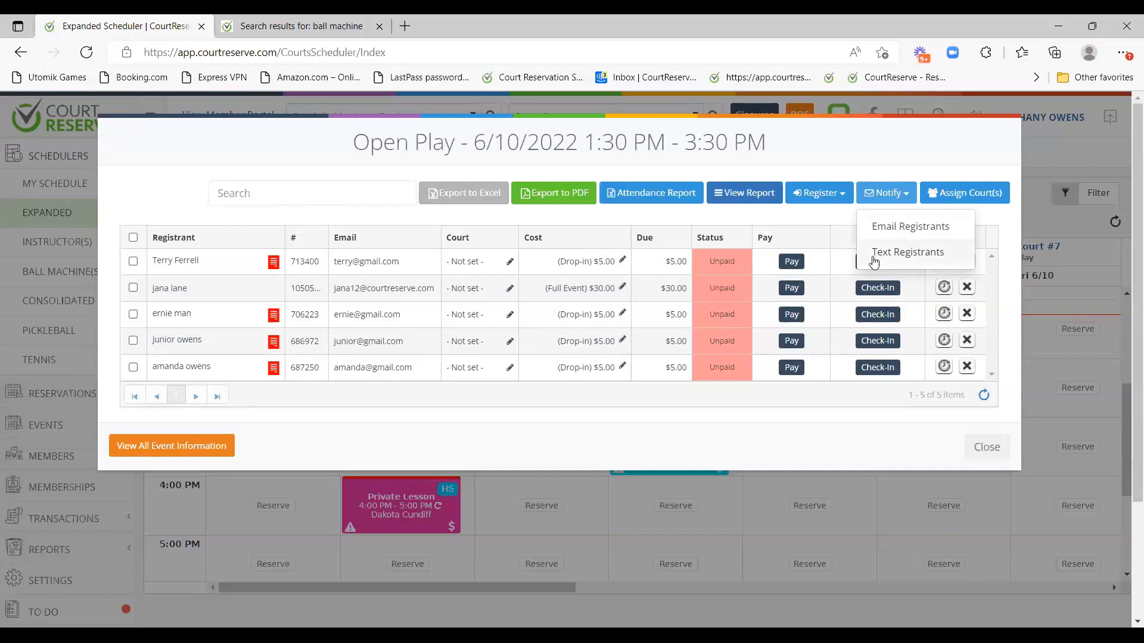
pyautogui.click(886, 154)
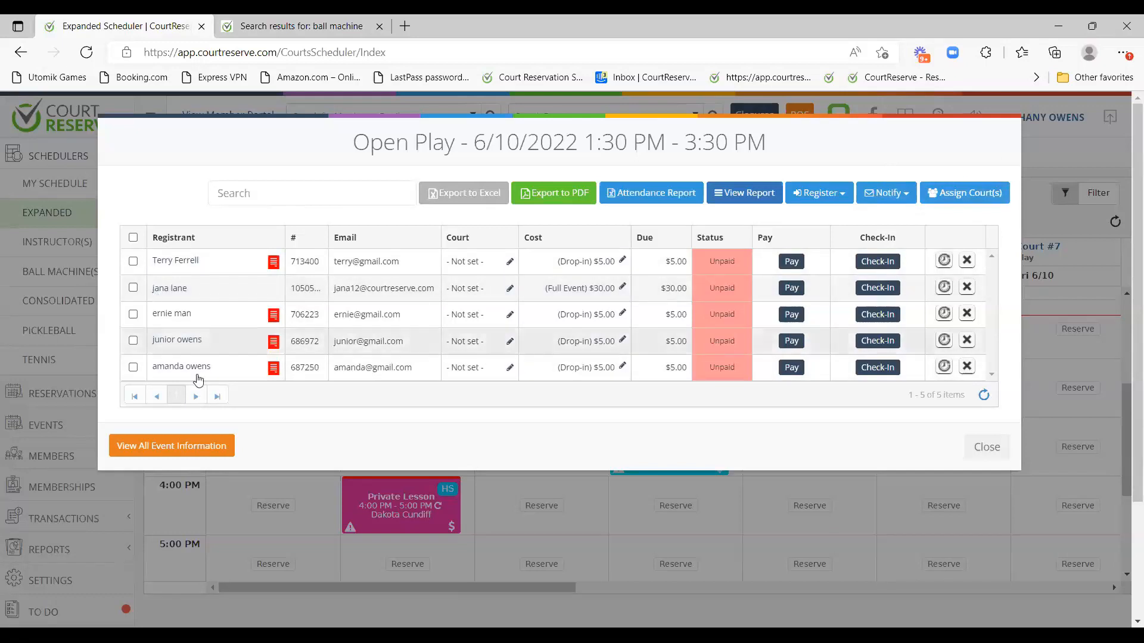
pyautogui.click(958, 197)
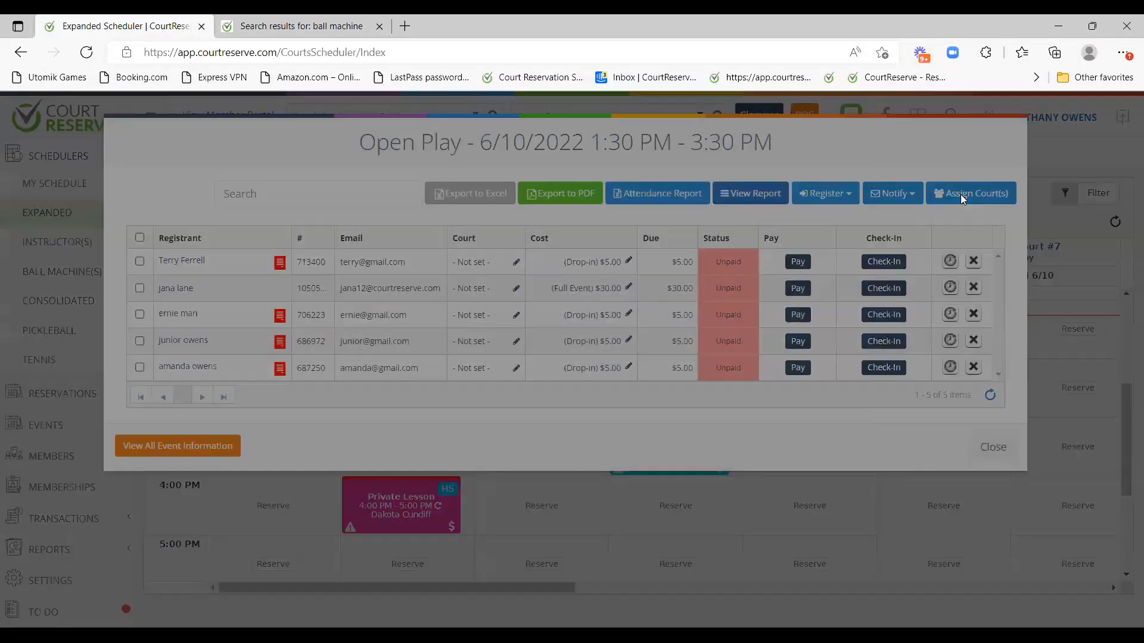
# Try Court #1 and Court #2 for the first two registrants, then close unsaved, leaving courts Not set.
pyautogui.moveTo(386, 244); pyautogui.dragTo(460, 349)
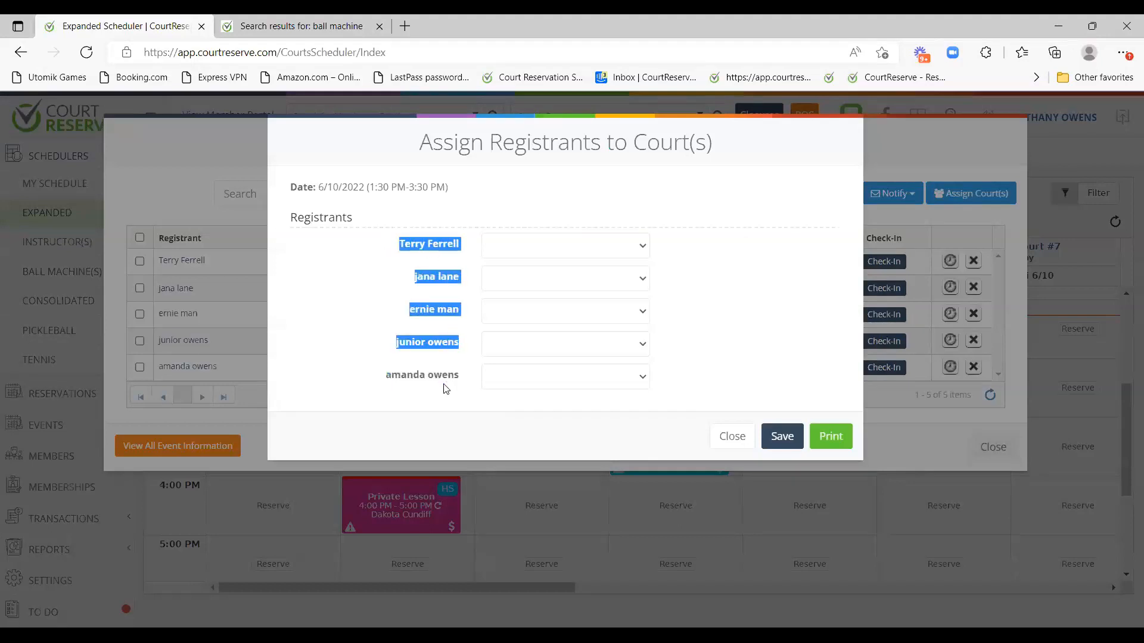
pyautogui.click(576, 189)
pyautogui.click(554, 256)
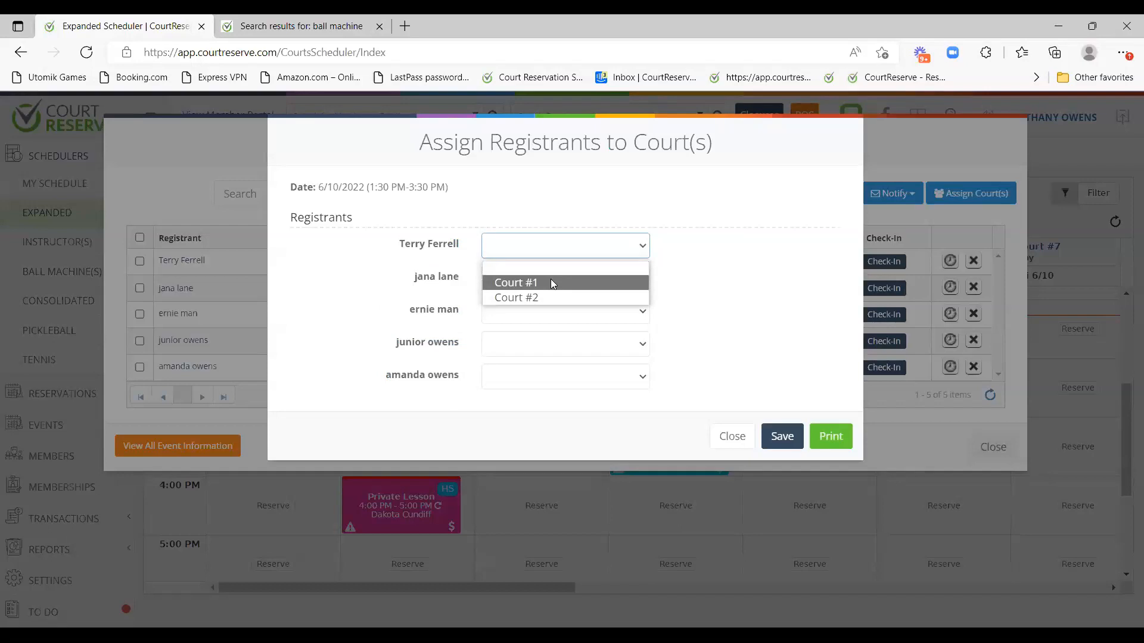
pyautogui.click(551, 283)
pyautogui.click(549, 282)
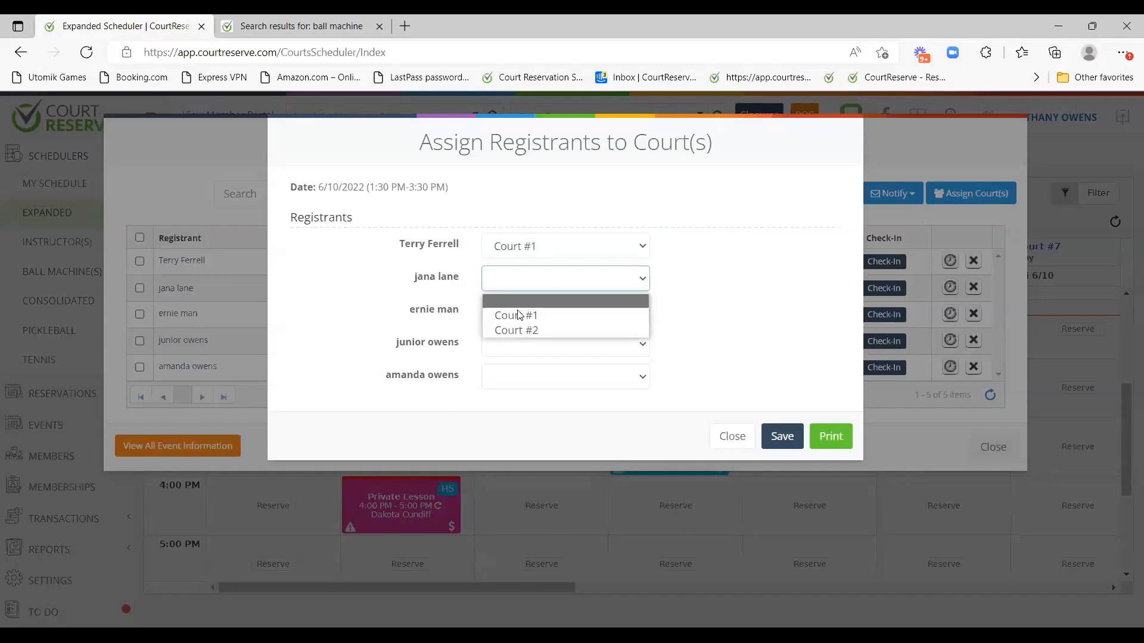
pyautogui.click(528, 332)
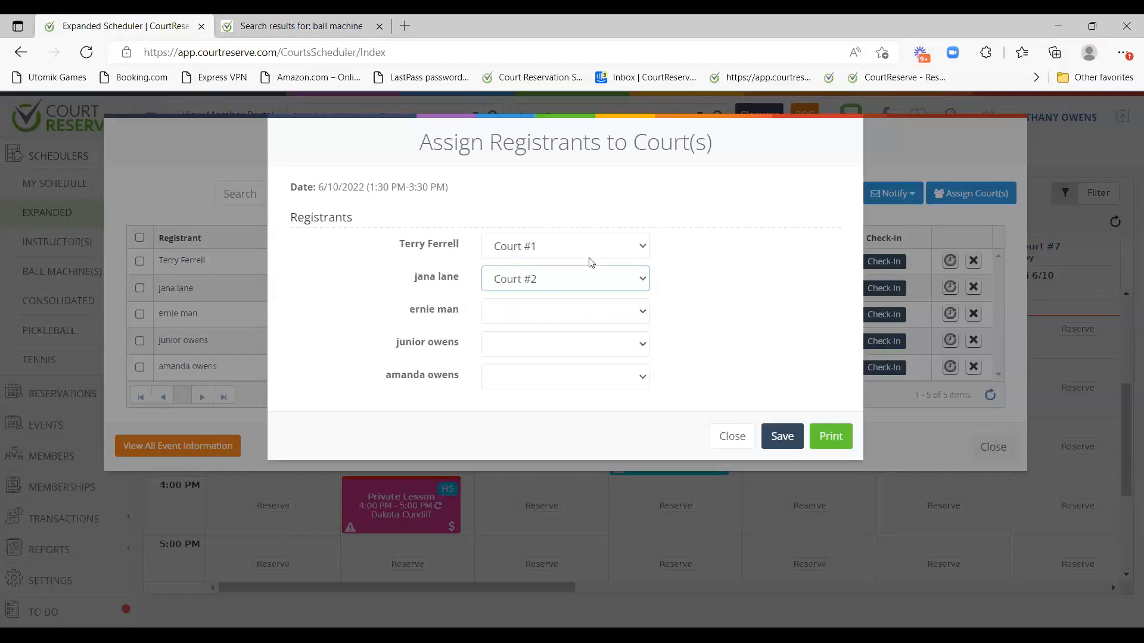
pyautogui.click(730, 438)
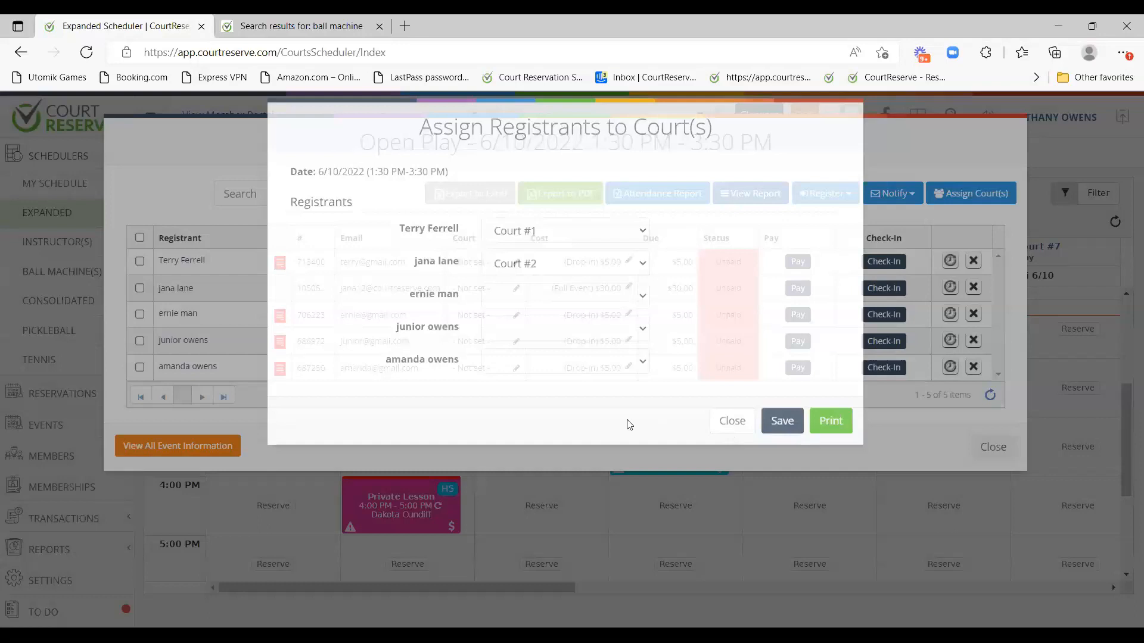
pyautogui.click(510, 263)
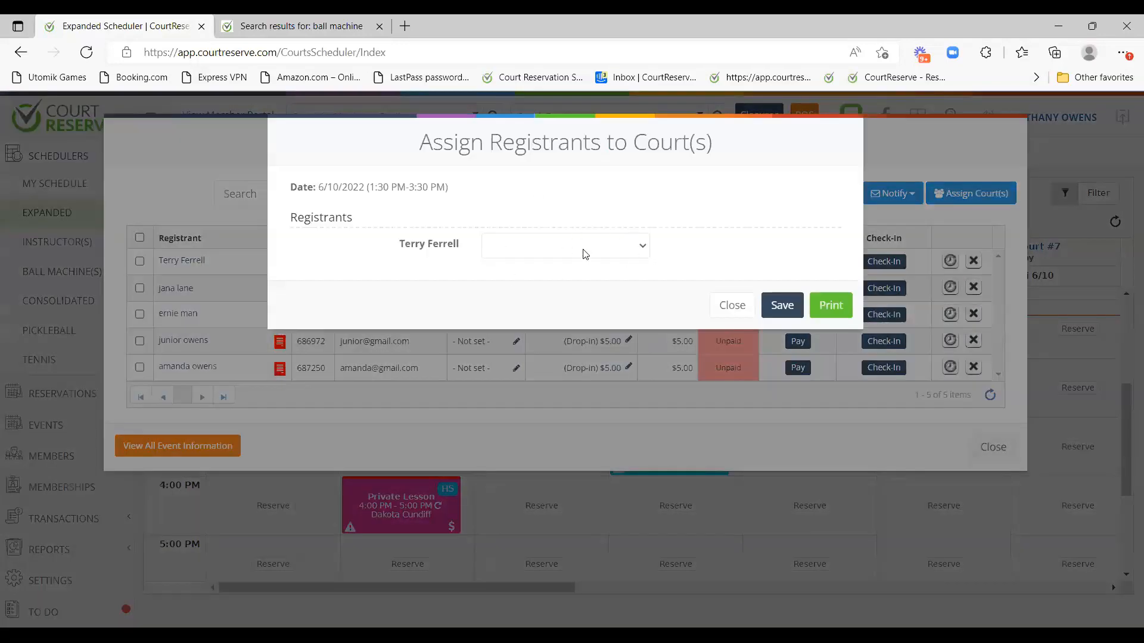
pyautogui.click(732, 305)
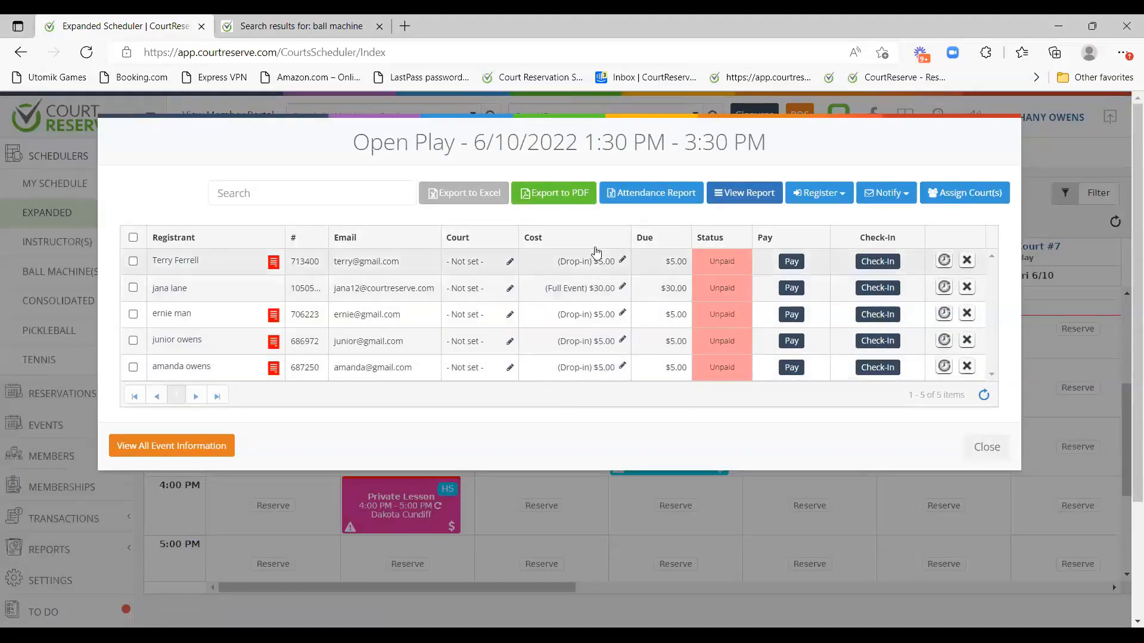
pyautogui.click(623, 262)
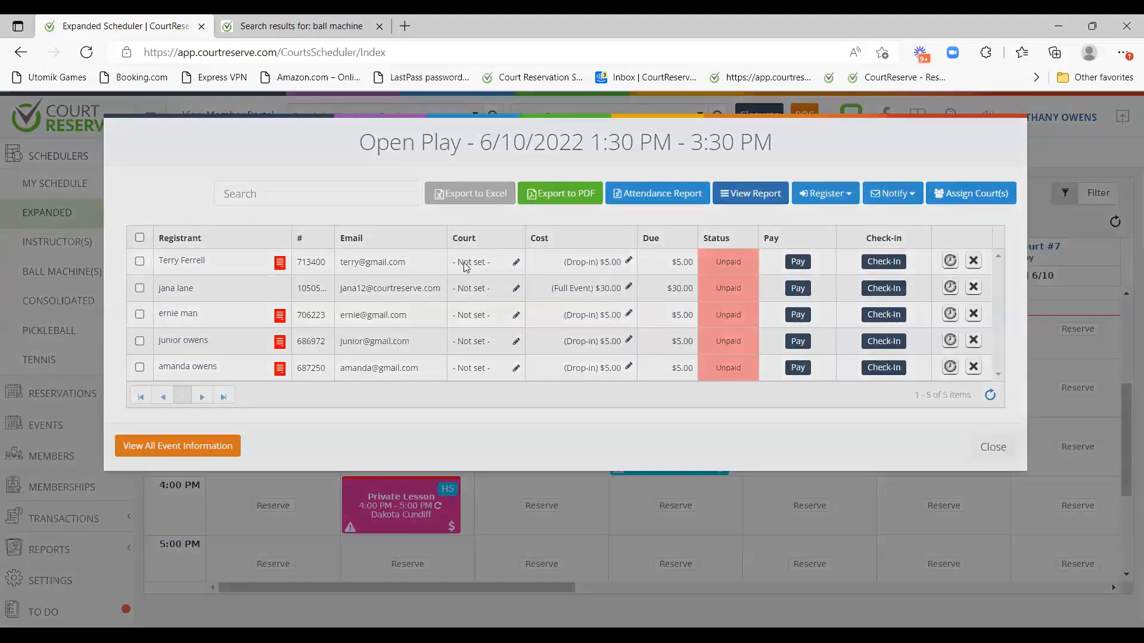
pyautogui.click(398, 244)
pyautogui.press('BackSpace')
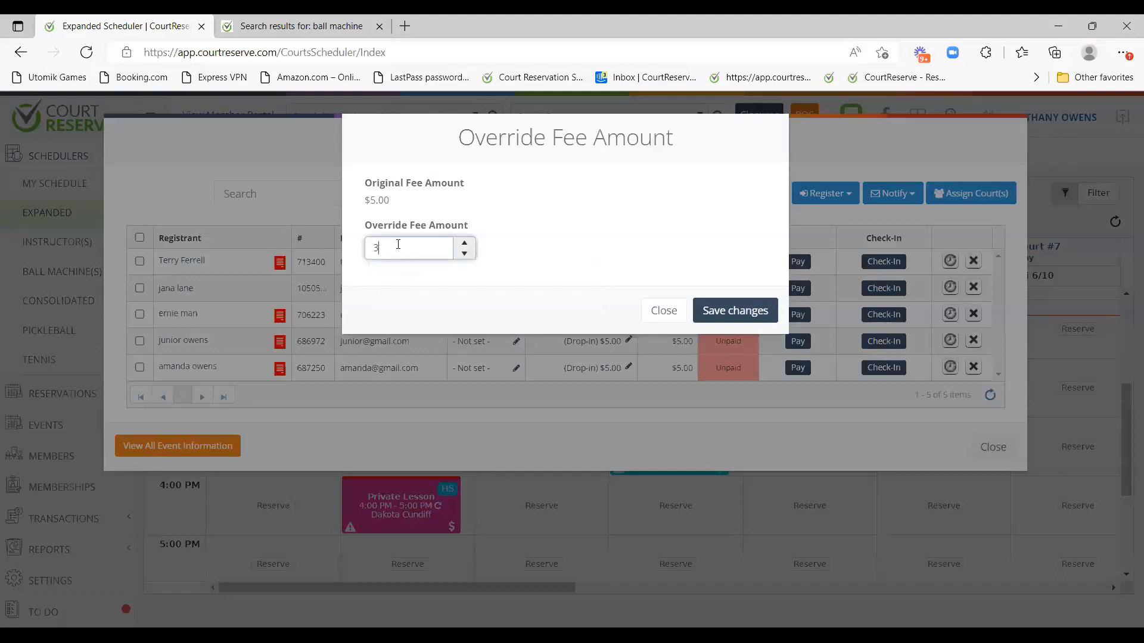
pyautogui.click(562, 202)
pyautogui.click(683, 308)
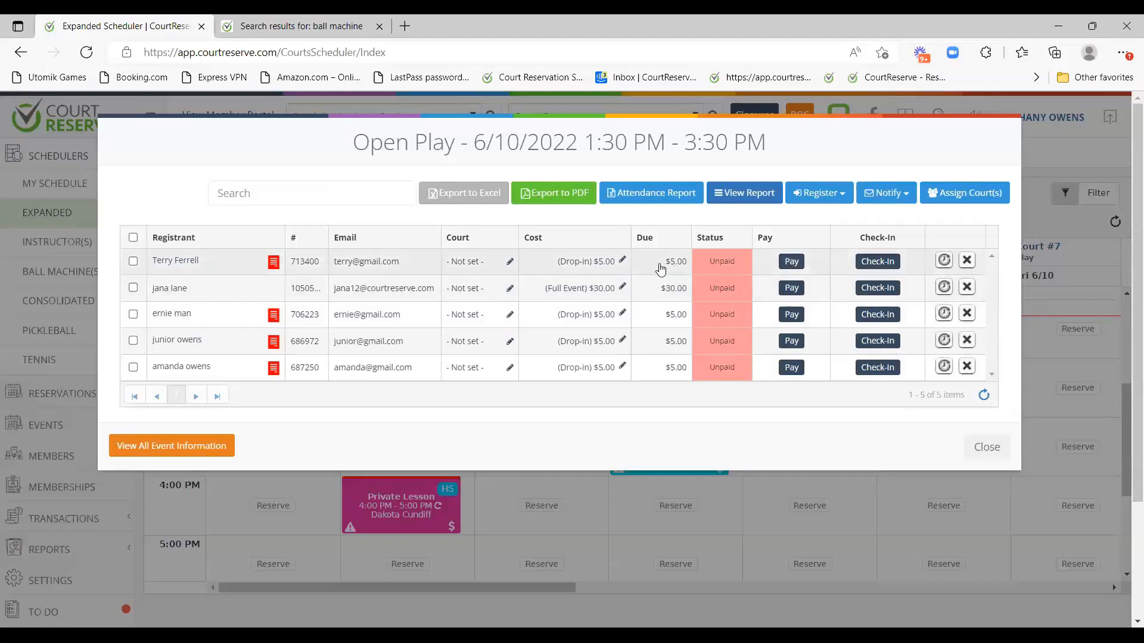
pyautogui.click(792, 263)
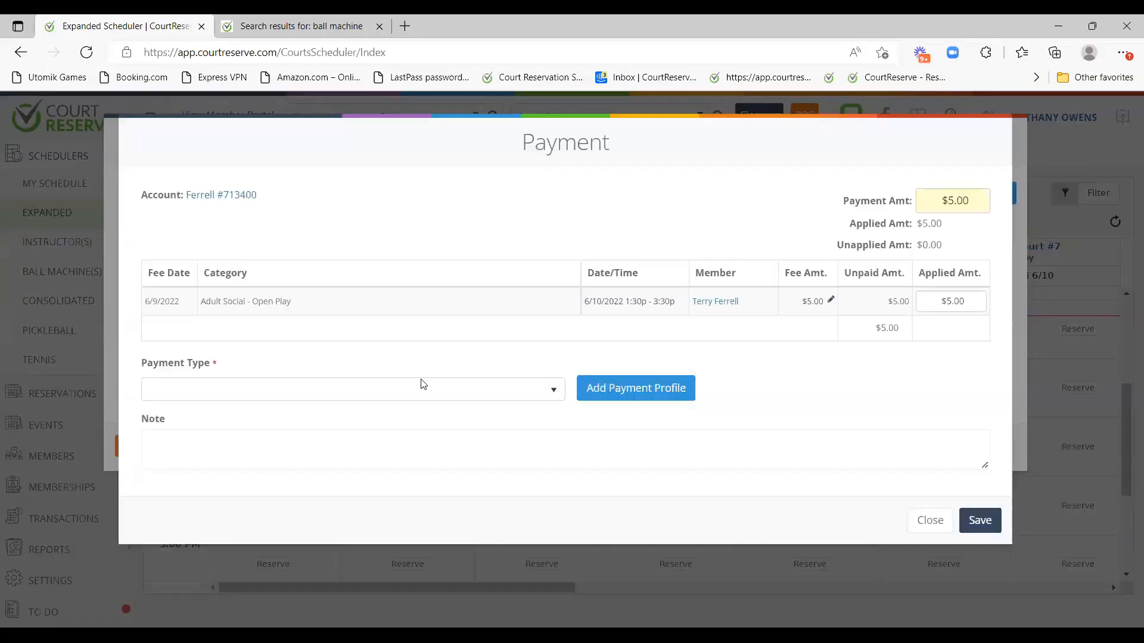
pyautogui.click(306, 393)
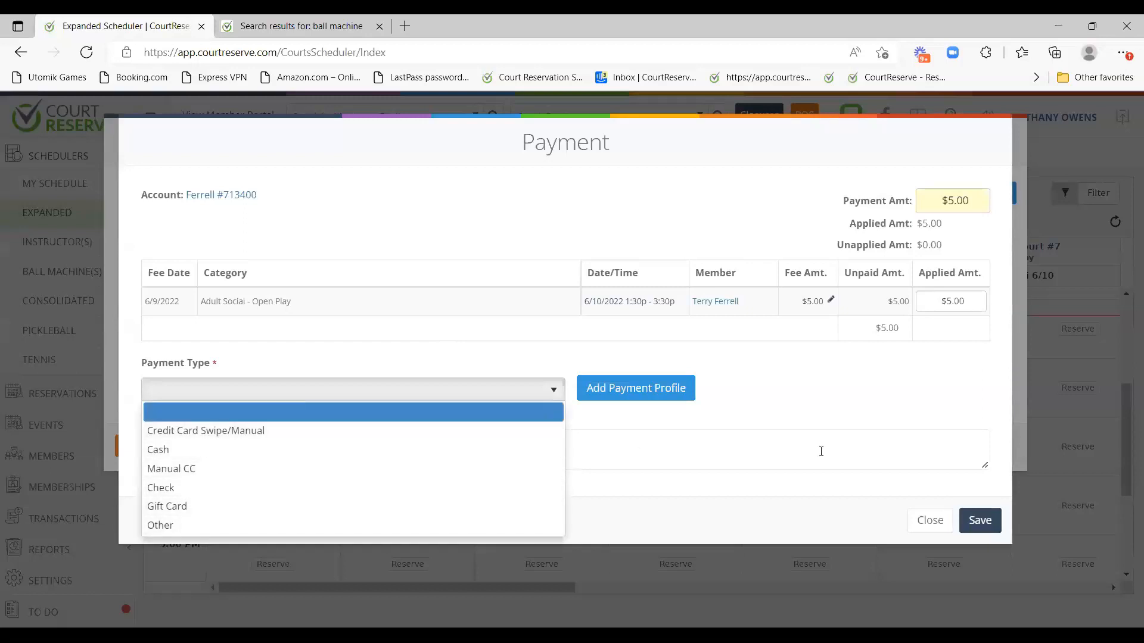
pyautogui.click(920, 401)
pyautogui.click(927, 521)
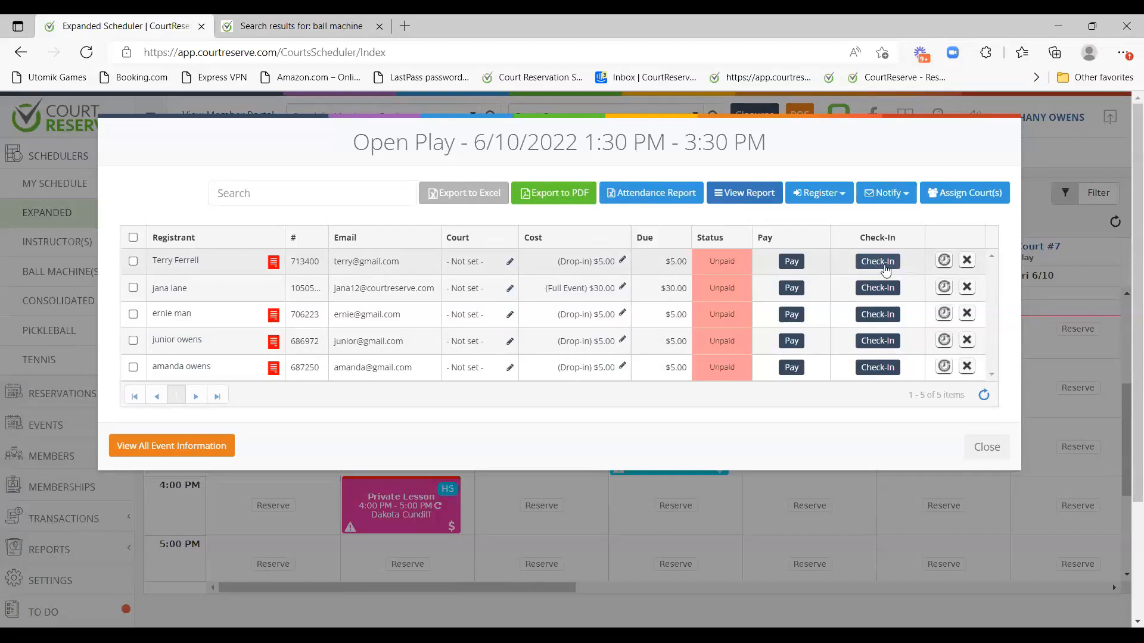
# Check in the first Open Play registrant with status Check-In, stamped 6/10/2022 1:16 PM.
pyautogui.click(879, 262)
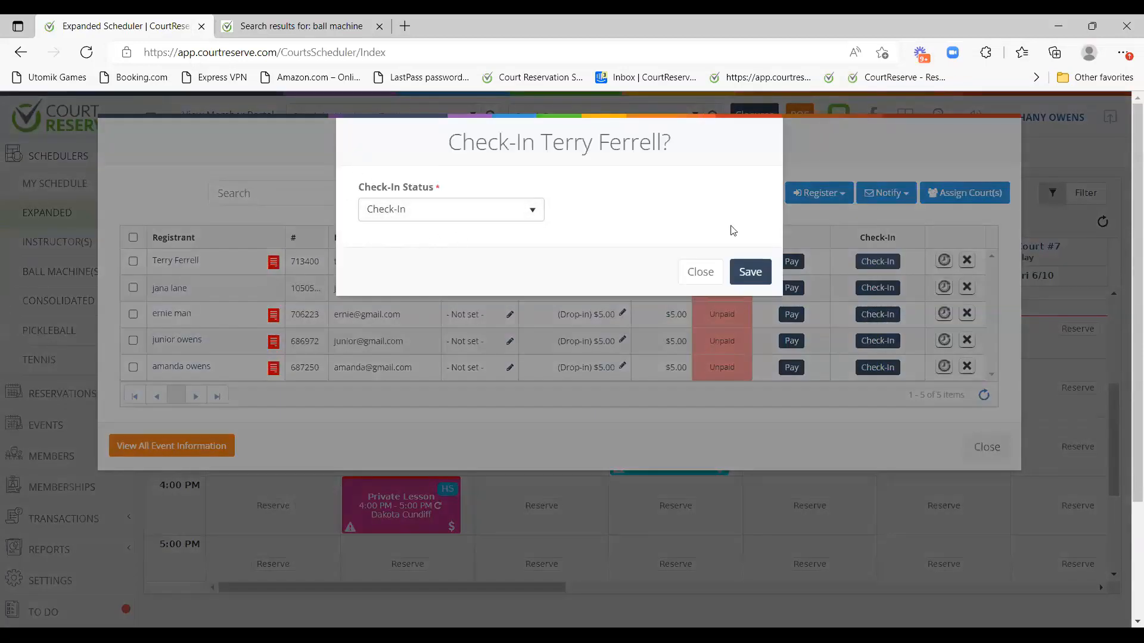
pyautogui.click(737, 272)
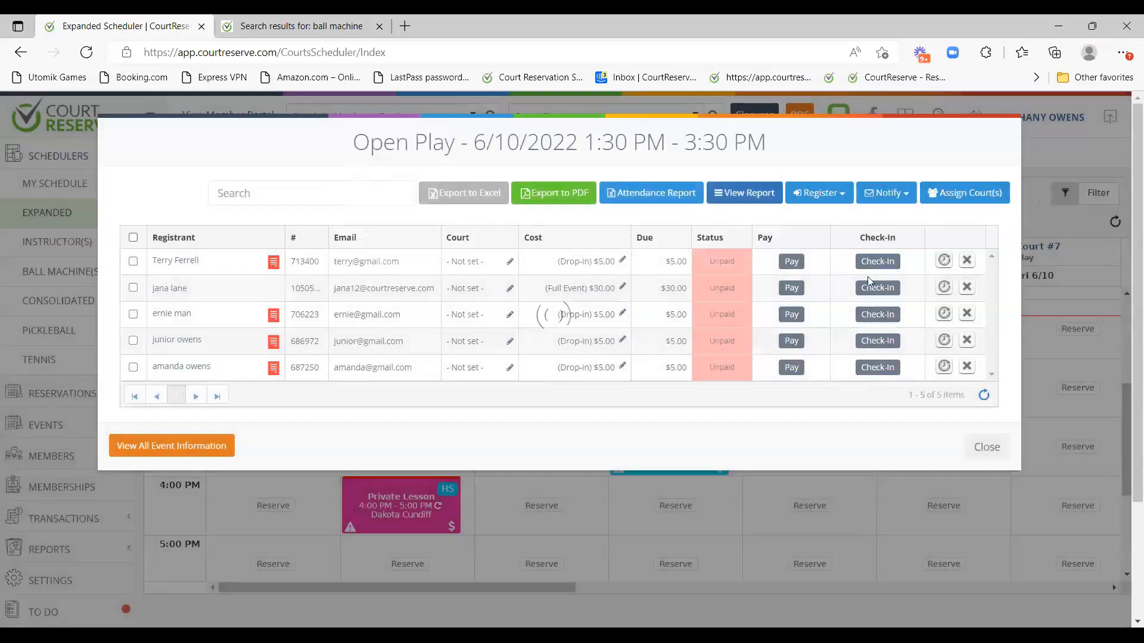
pyautogui.moveTo(857, 264)
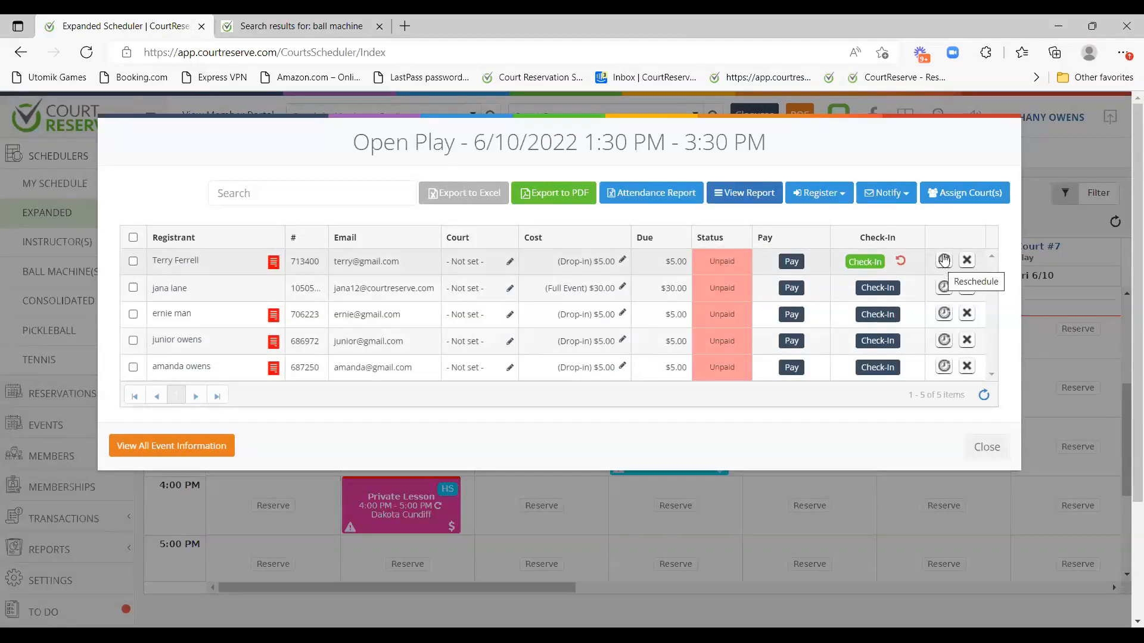
pyautogui.click(944, 261)
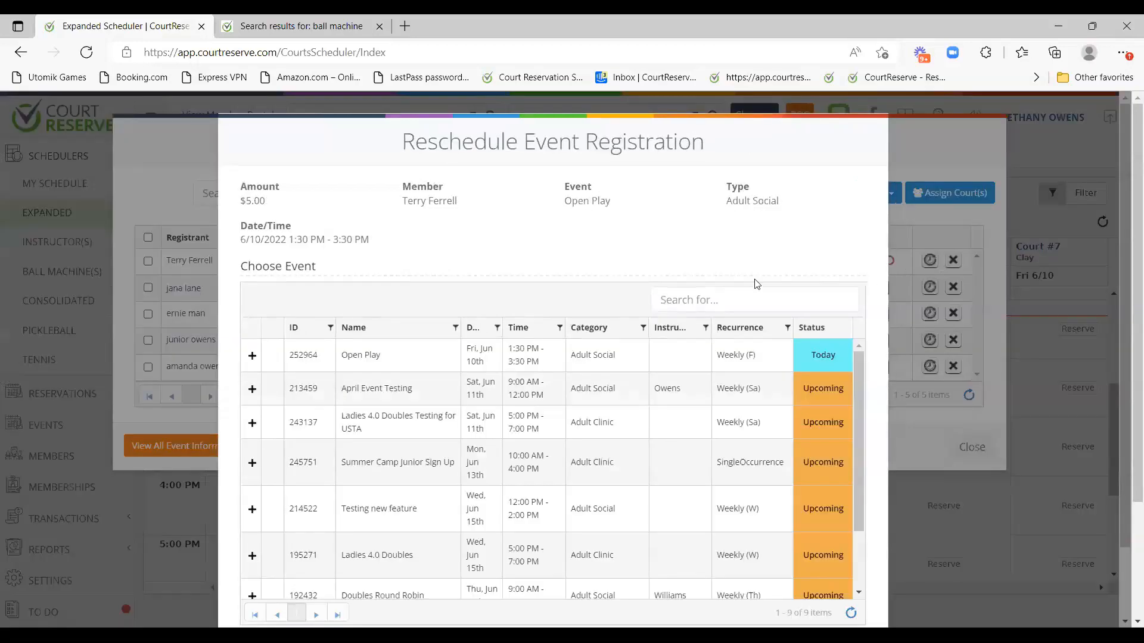
pyautogui.moveTo(421, 202); pyautogui.dragTo(462, 204)
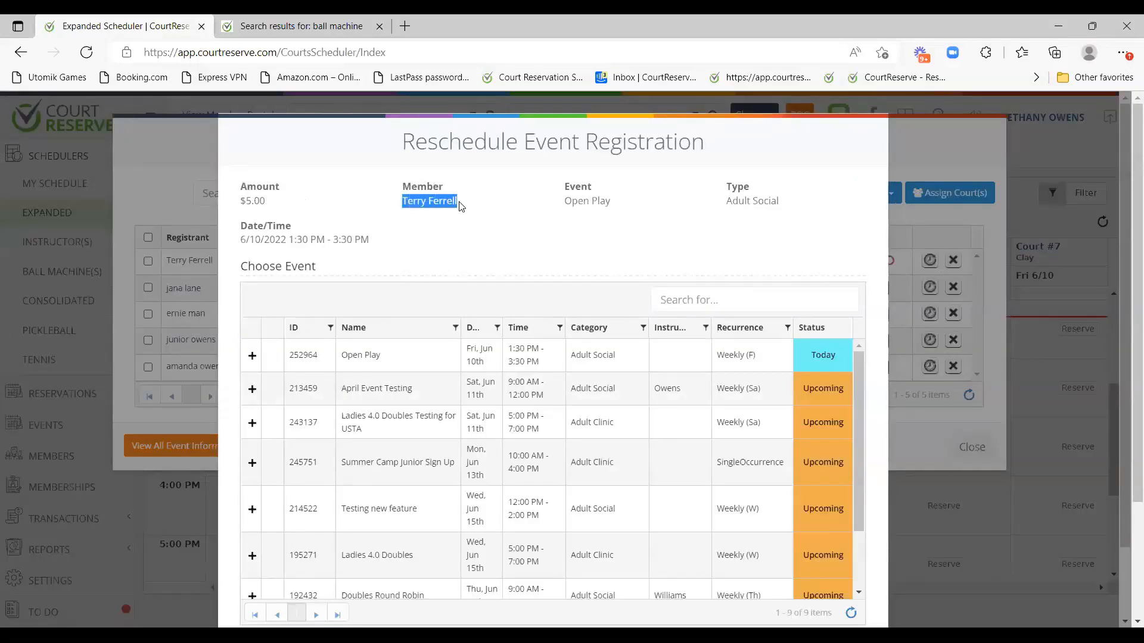
pyautogui.scroll(-2, 251, 429)
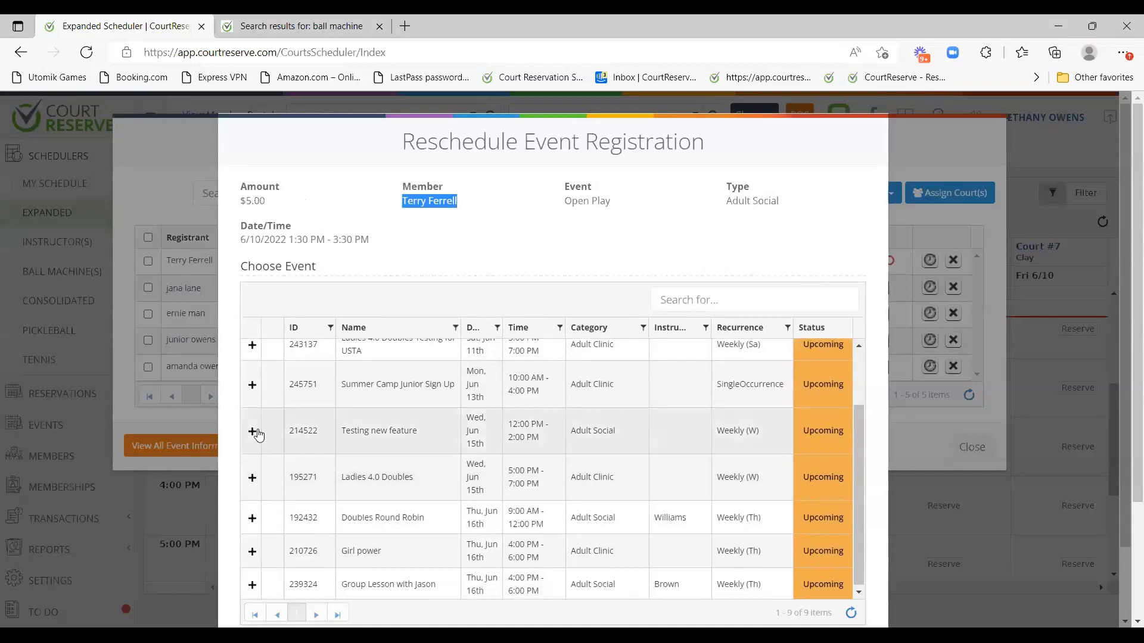
pyautogui.click(924, 431)
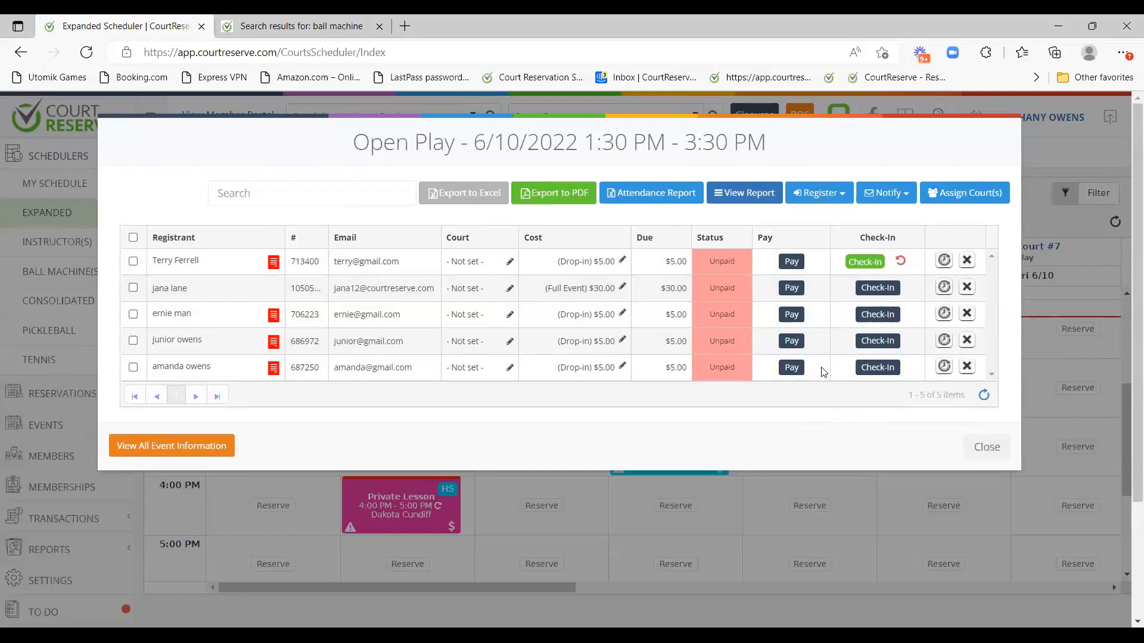
# Review the withdrawal for the second registrant but cancel it, then close the registrant window.
pyautogui.click(967, 289)
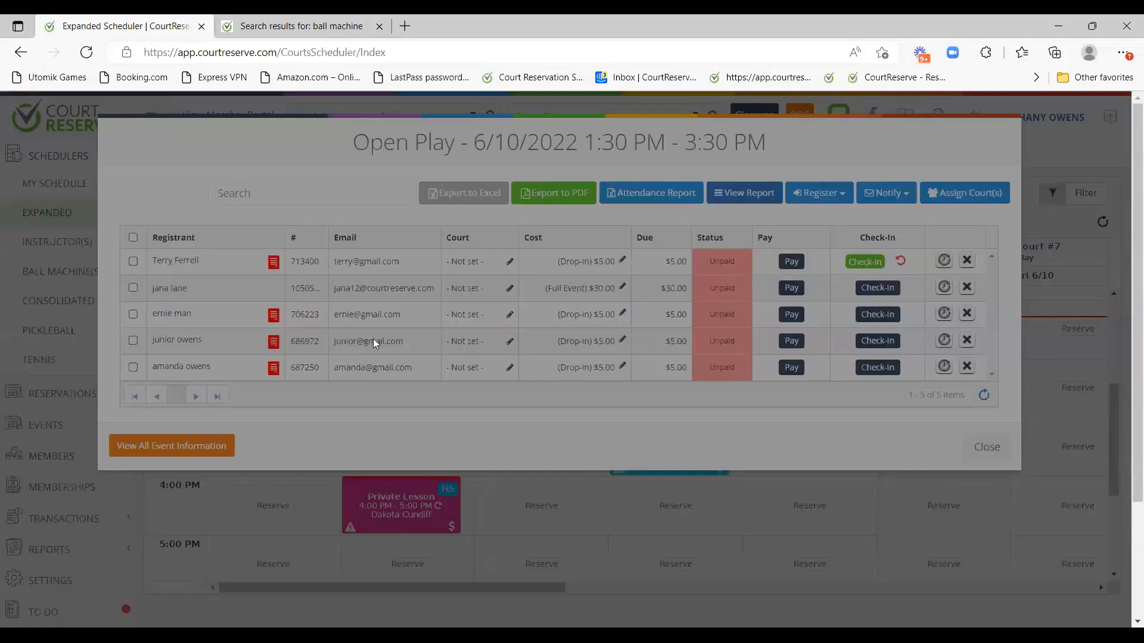
pyautogui.scroll(-2, 738, 434)
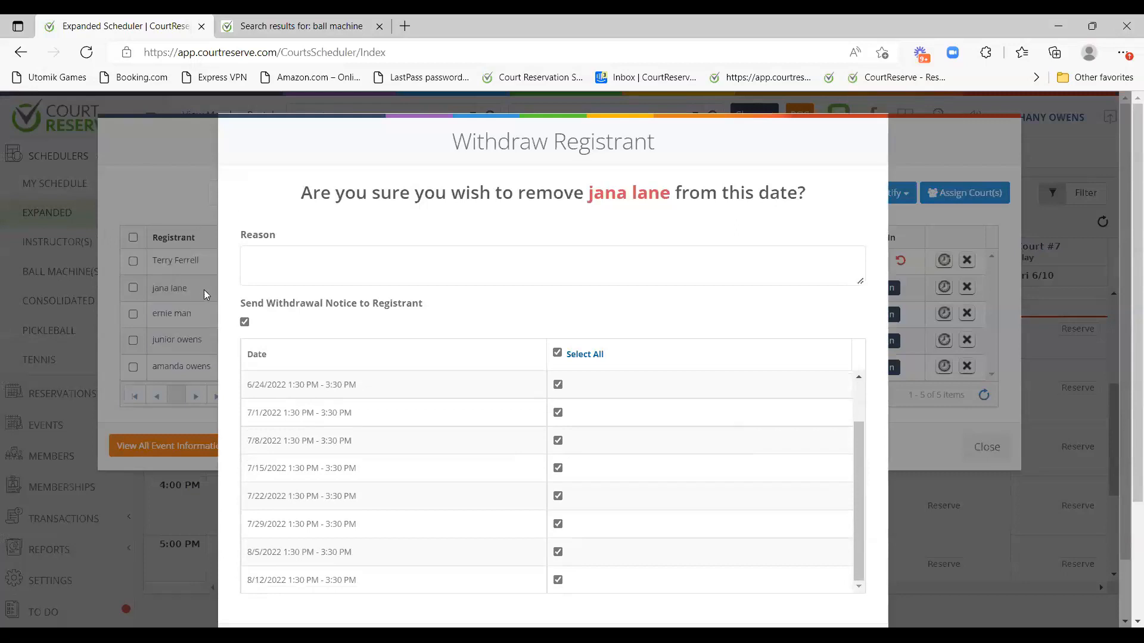
pyautogui.click(366, 261)
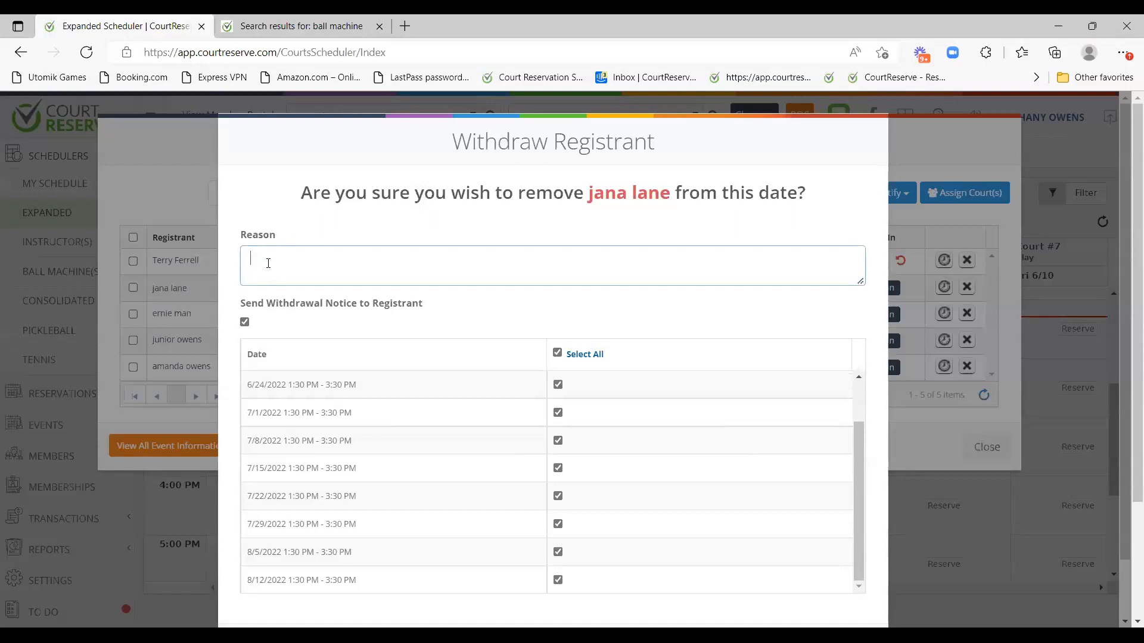
pyautogui.moveTo(239, 304); pyautogui.dragTo(429, 306)
pyautogui.click(365, 328)
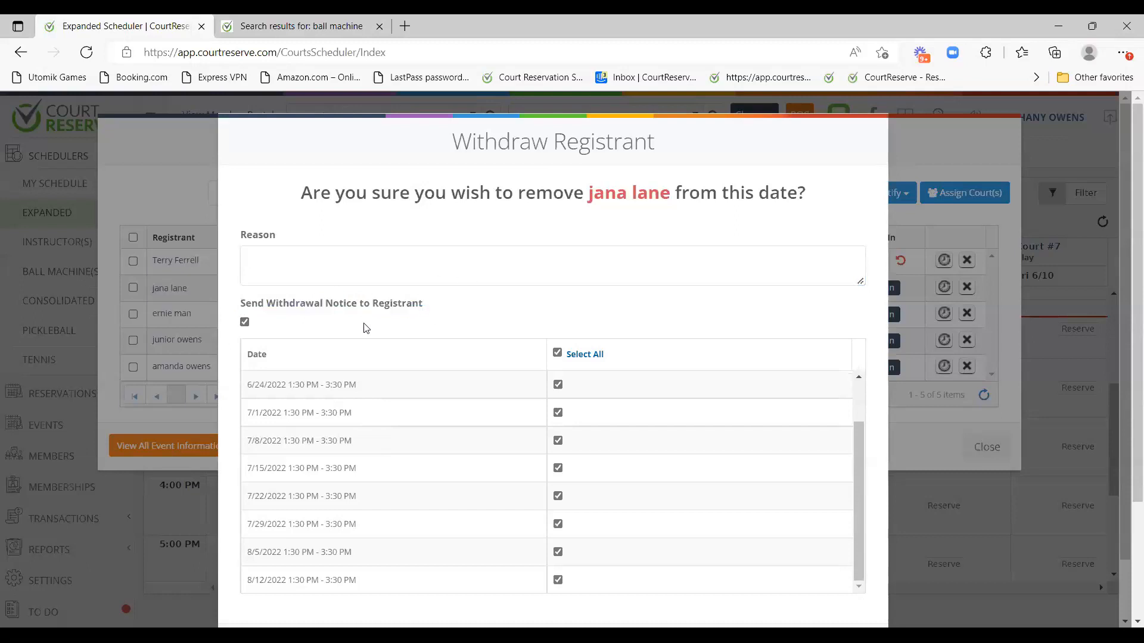
pyautogui.scroll(-1, 531, 411)
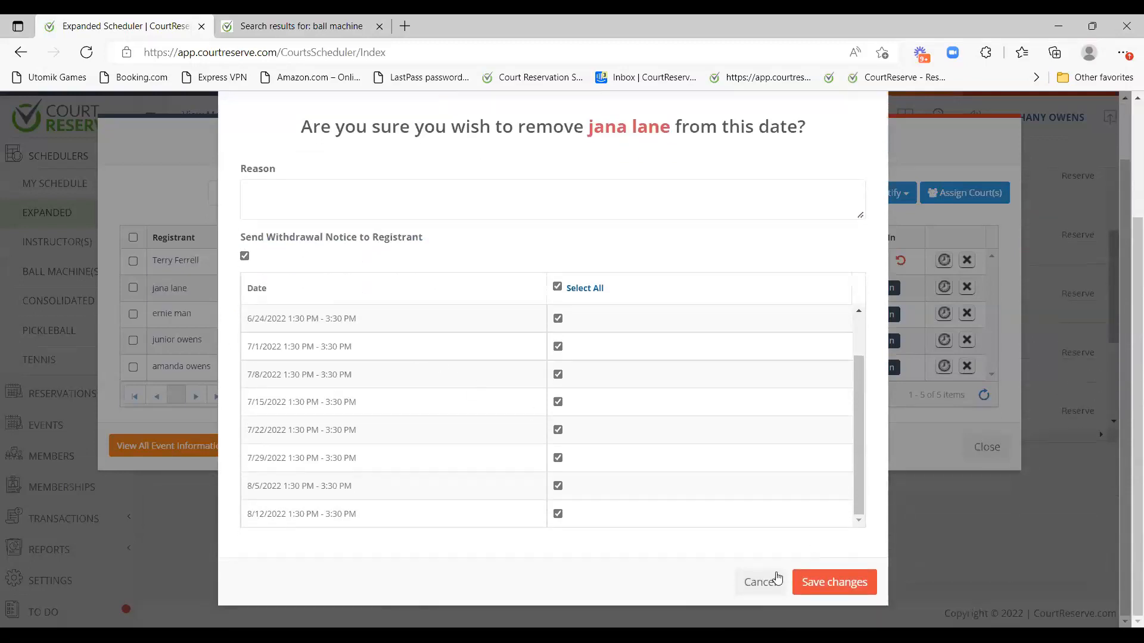
pyautogui.click(761, 582)
pyautogui.click(986, 447)
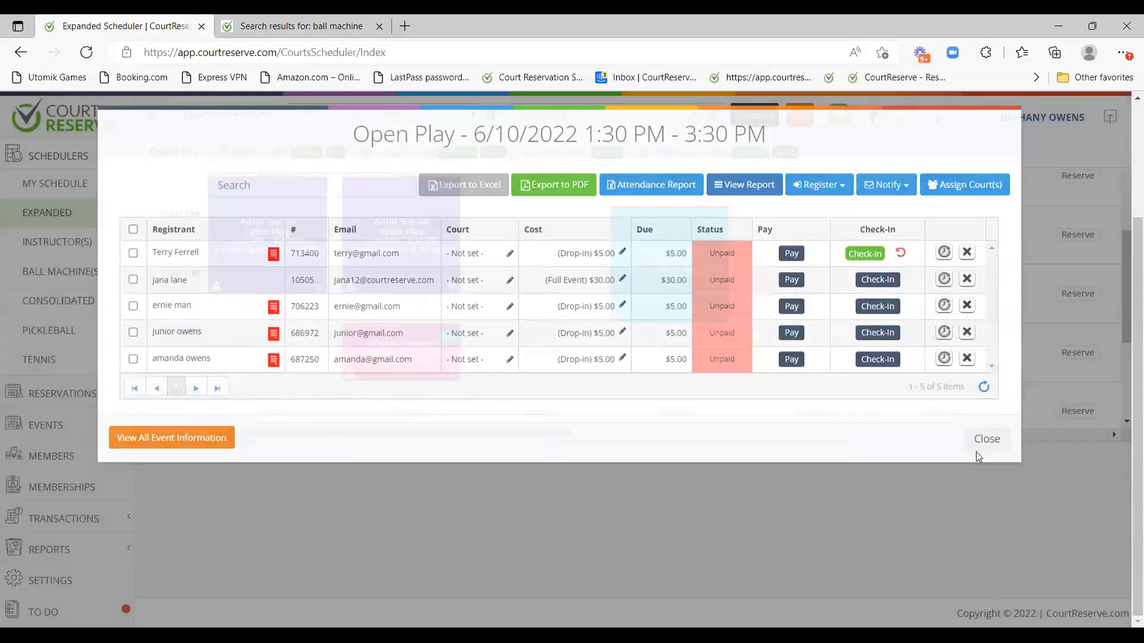
# Scroll back up and bring up the popover for Court #1's Adult Social Open Play event.
pyautogui.scroll(3, 548, 516)
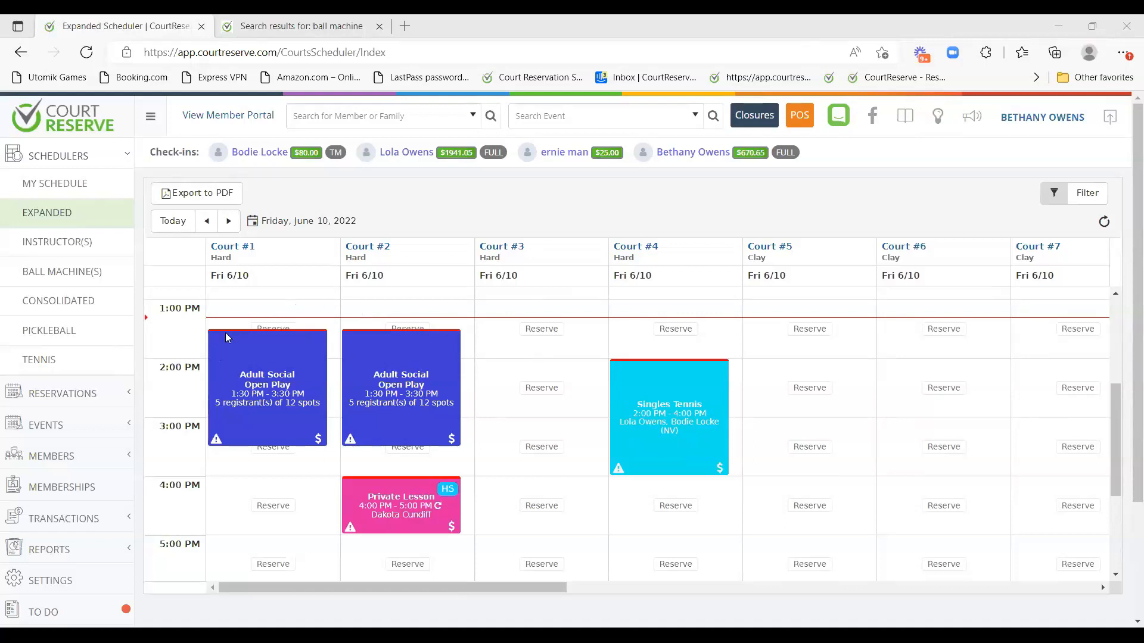
pyautogui.moveTo(215, 344)
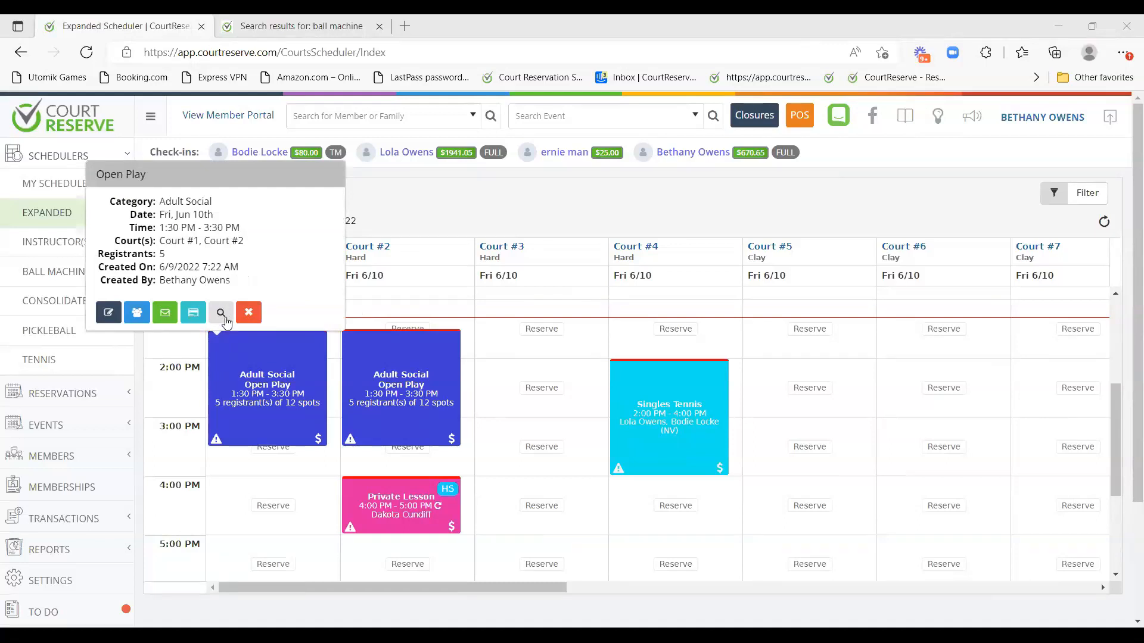
# Open the Open Play event's audit log and scroll through its entries.
pyautogui.click(222, 314)
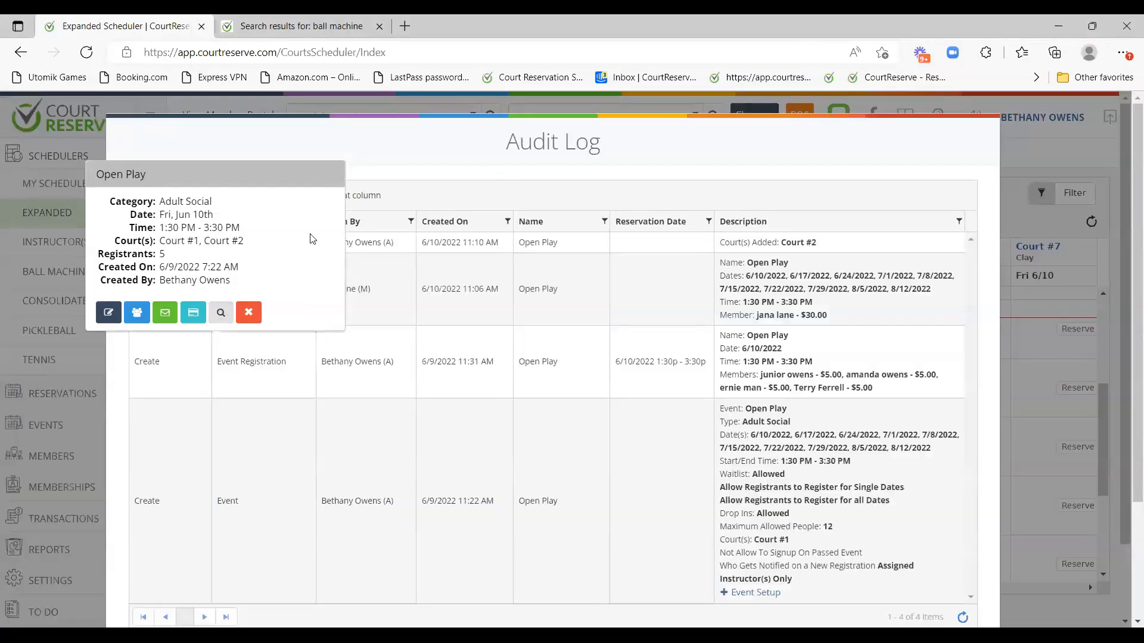
pyautogui.scroll(-3, 481, 468)
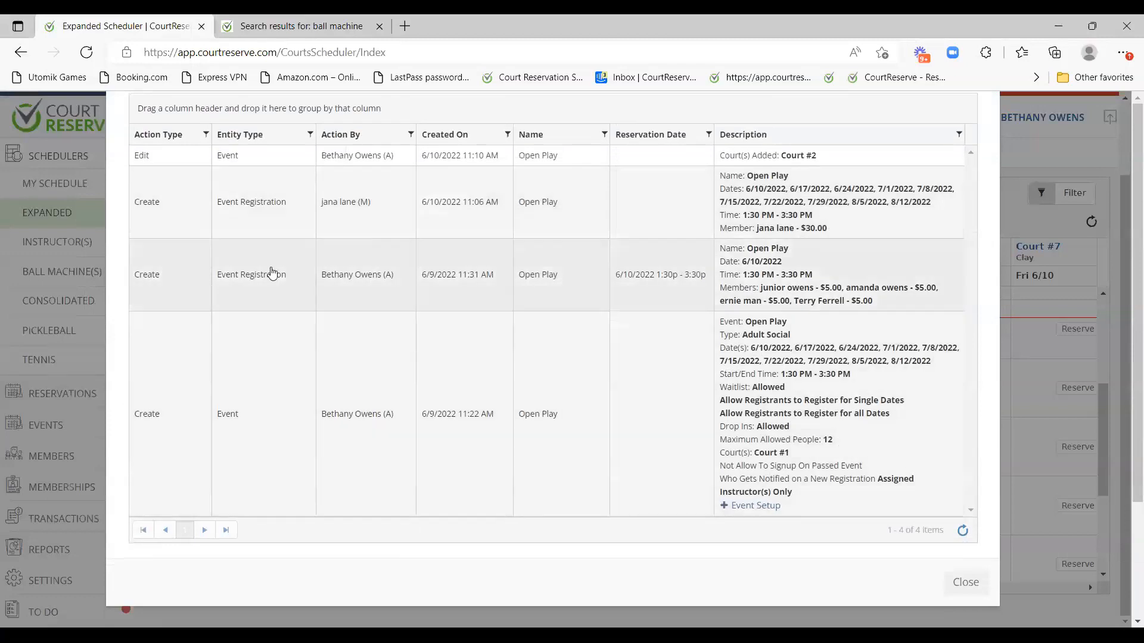
pyautogui.scroll(3, 399, 301)
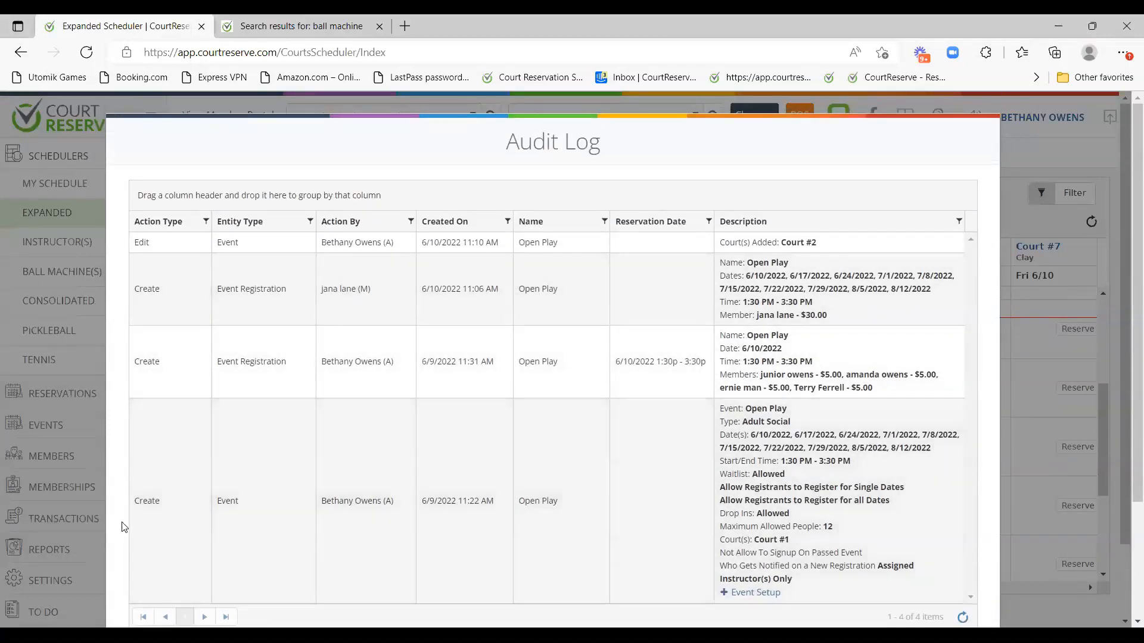
pyautogui.scroll(-3, 128, 524)
pyautogui.moveTo(132, 414); pyautogui.dragTo(391, 419)
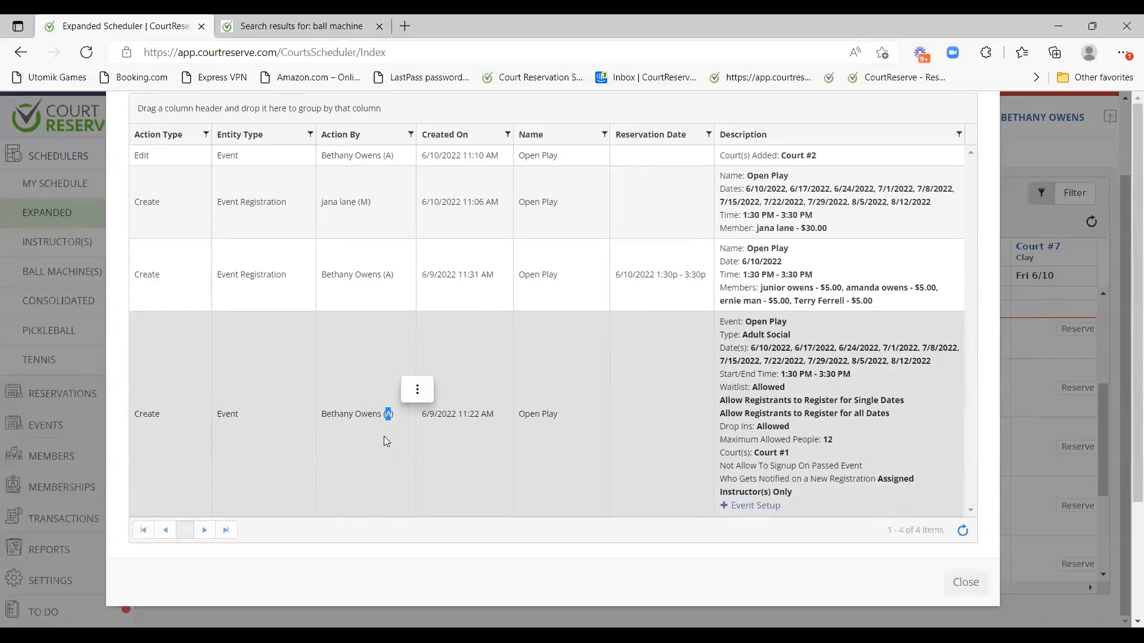
# Select and review the member's Event Registration entry, then close the audit log.
pyautogui.doubleClick(365, 202)
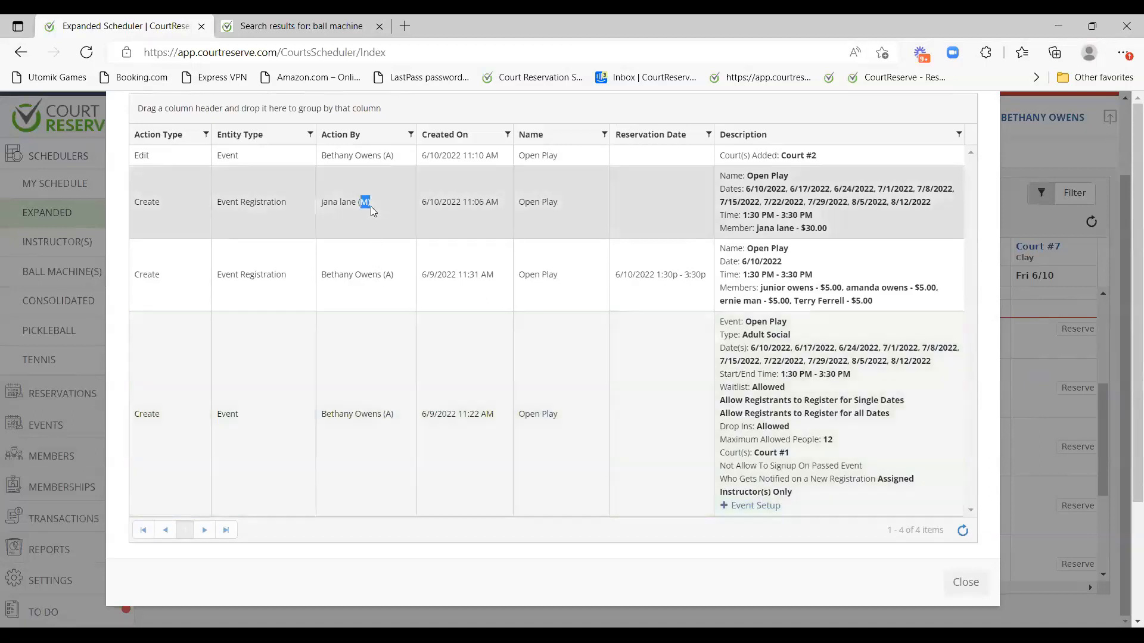
pyautogui.click(358, 235)
pyautogui.scroll(2, 382, 322)
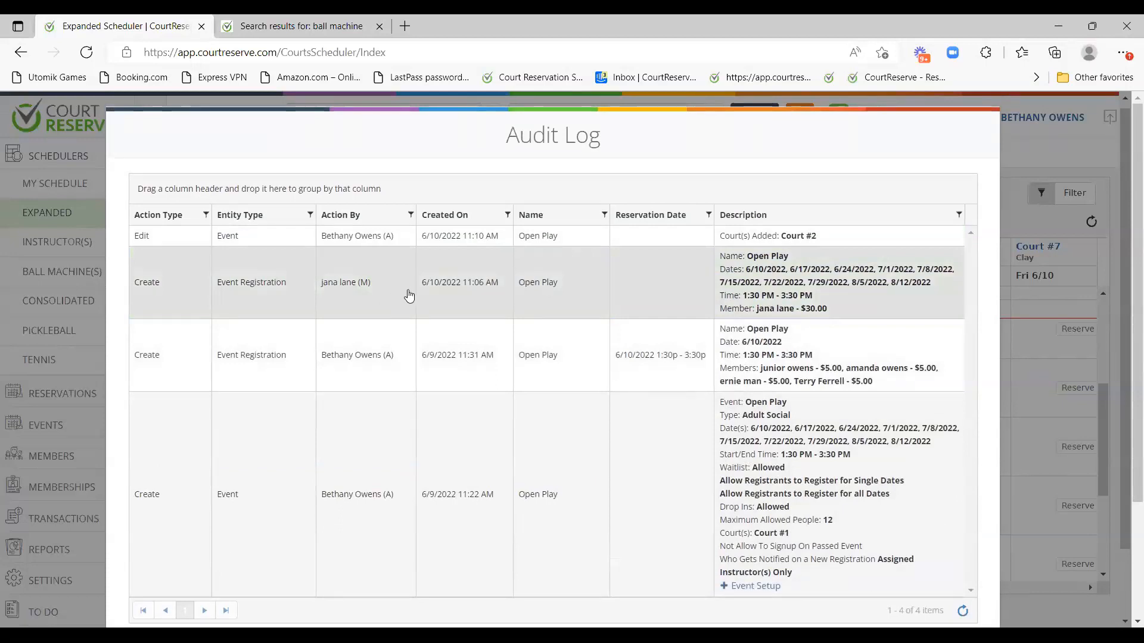
pyautogui.scroll(-1, 397, 296)
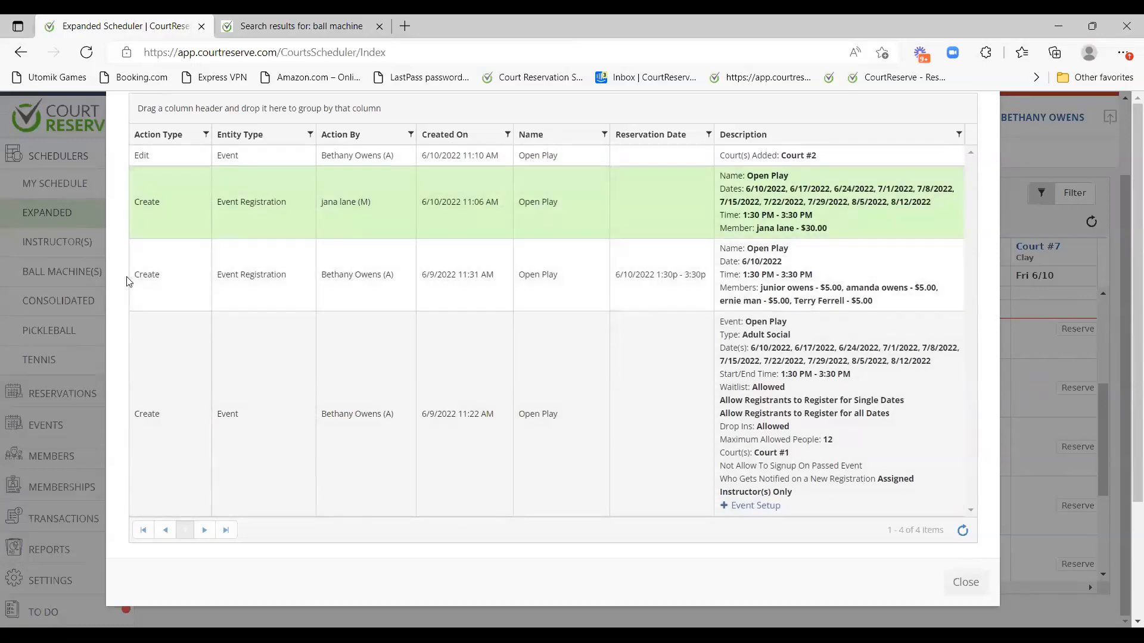
pyautogui.scroll(2, 761, 207)
pyautogui.click(775, 280)
pyautogui.scroll(-2, 828, 339)
pyautogui.press('Escape')
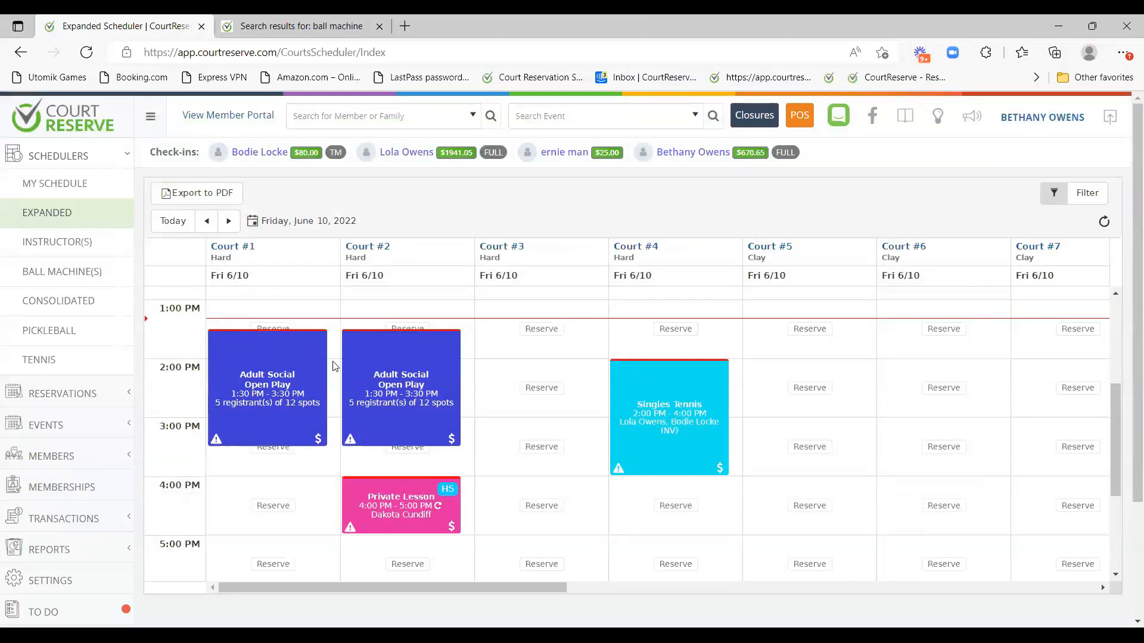
pyautogui.click(215, 345)
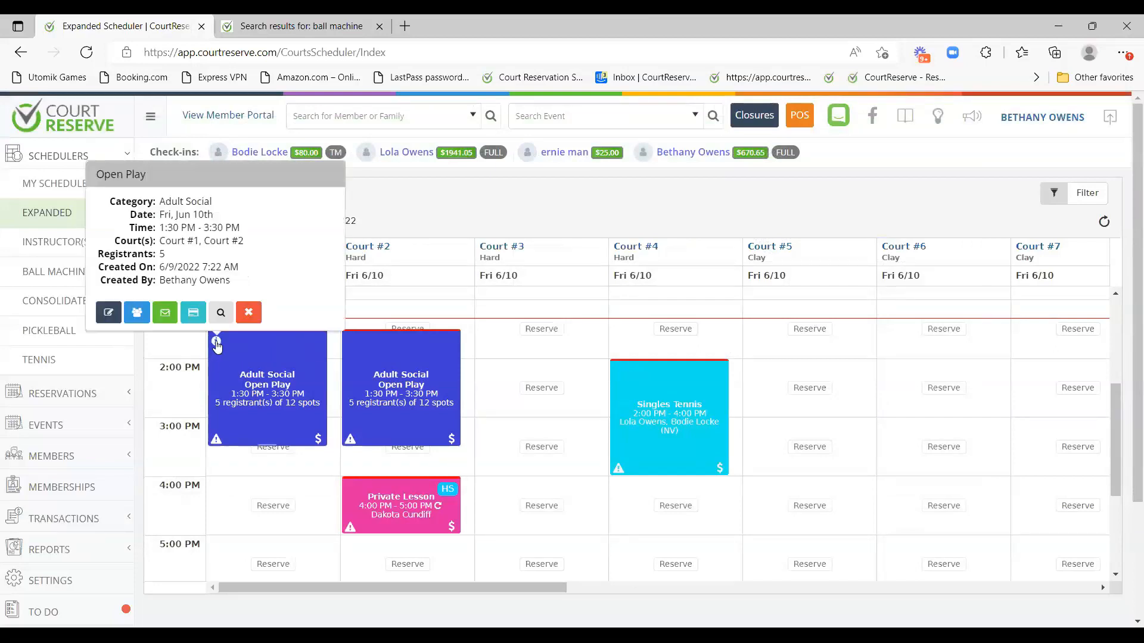
pyautogui.click(112, 312)
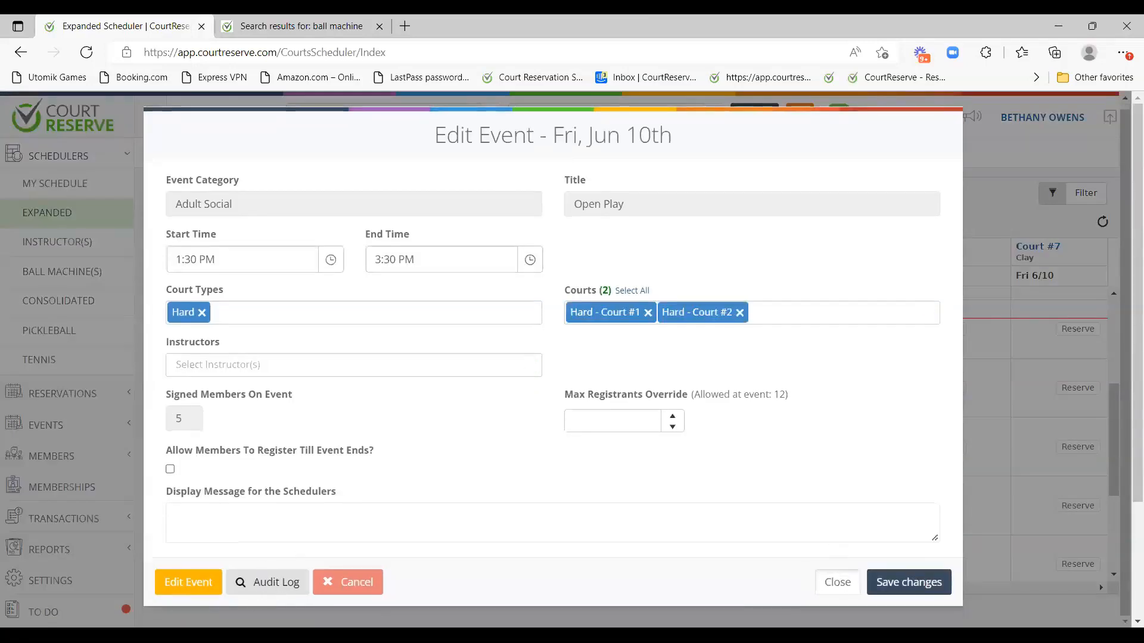
pyautogui.click(837, 582)
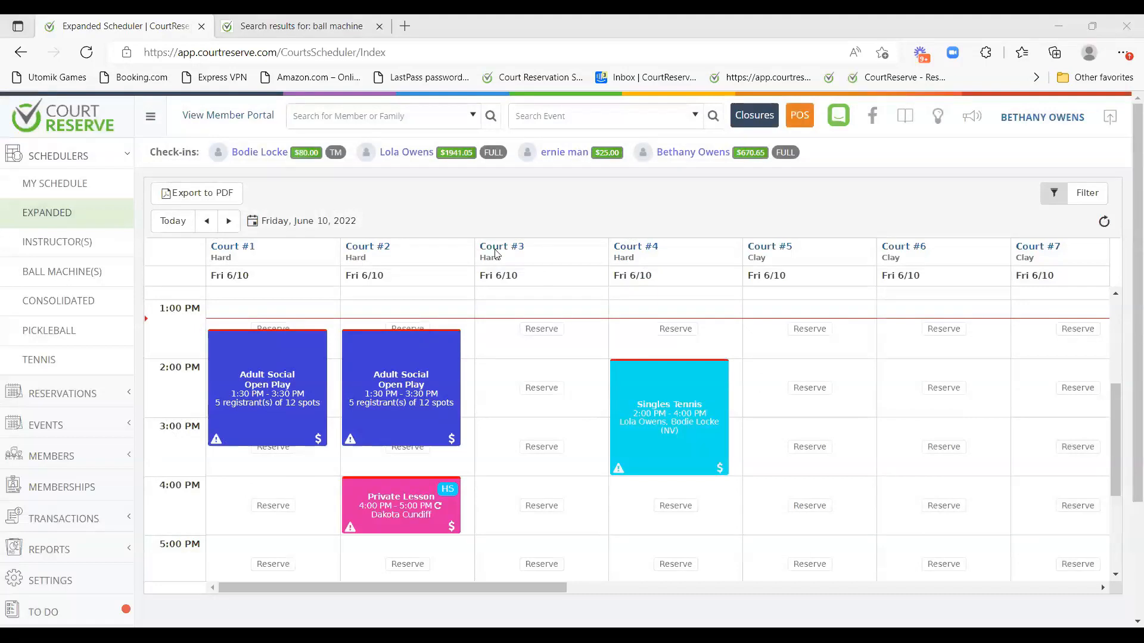
pyautogui.scroll(-1, 724, 420)
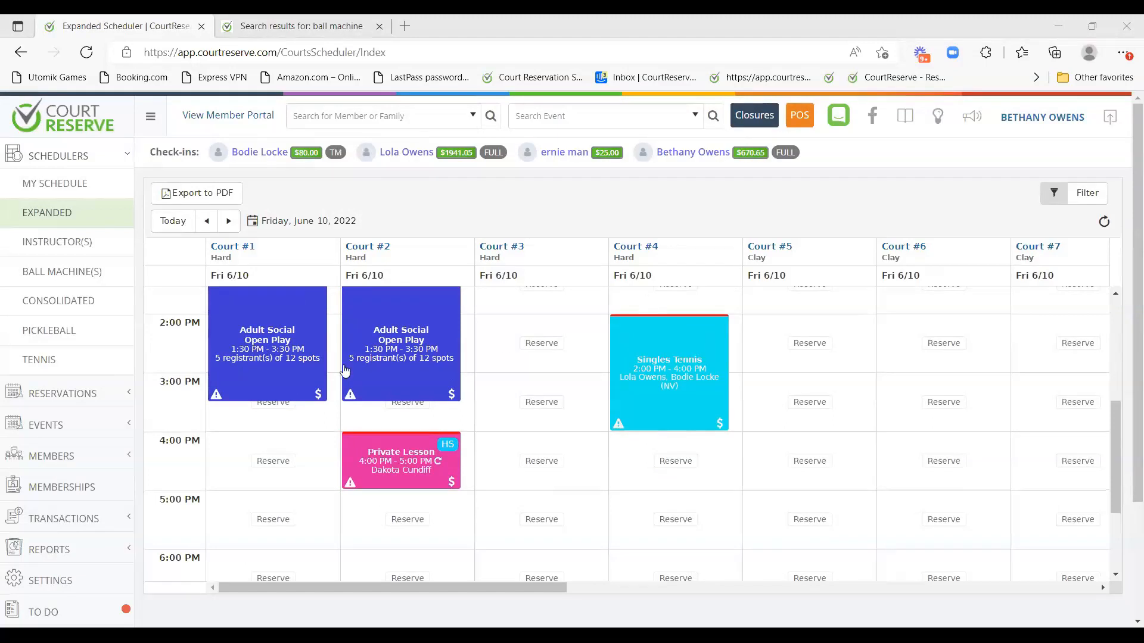
pyautogui.scroll(2, 296, 357)
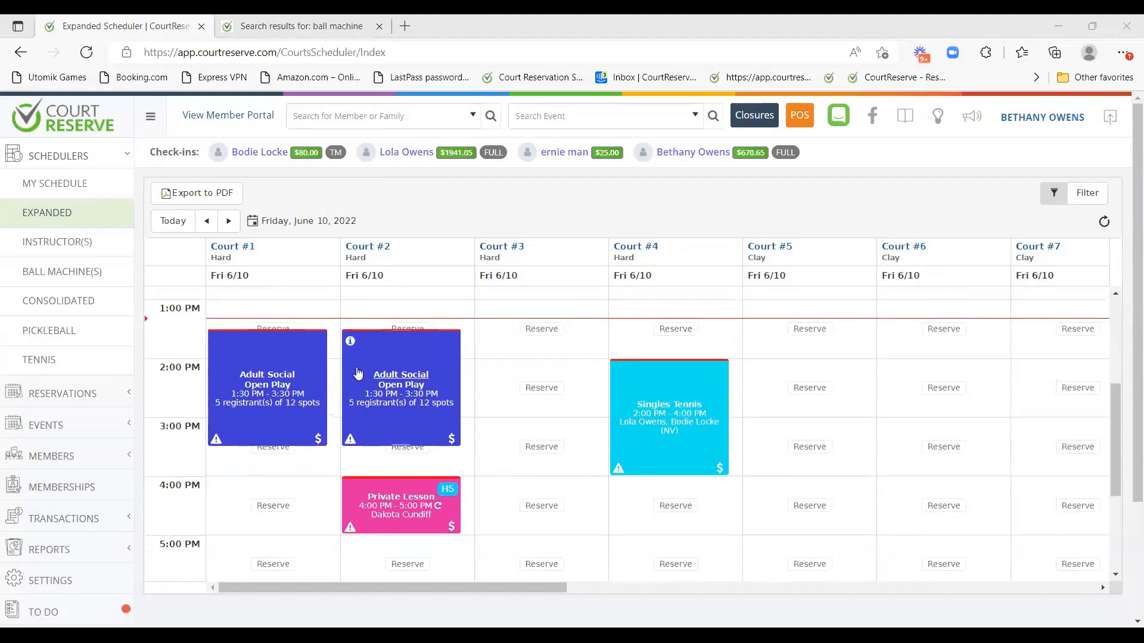
pyautogui.scroll(-1, 360, 380)
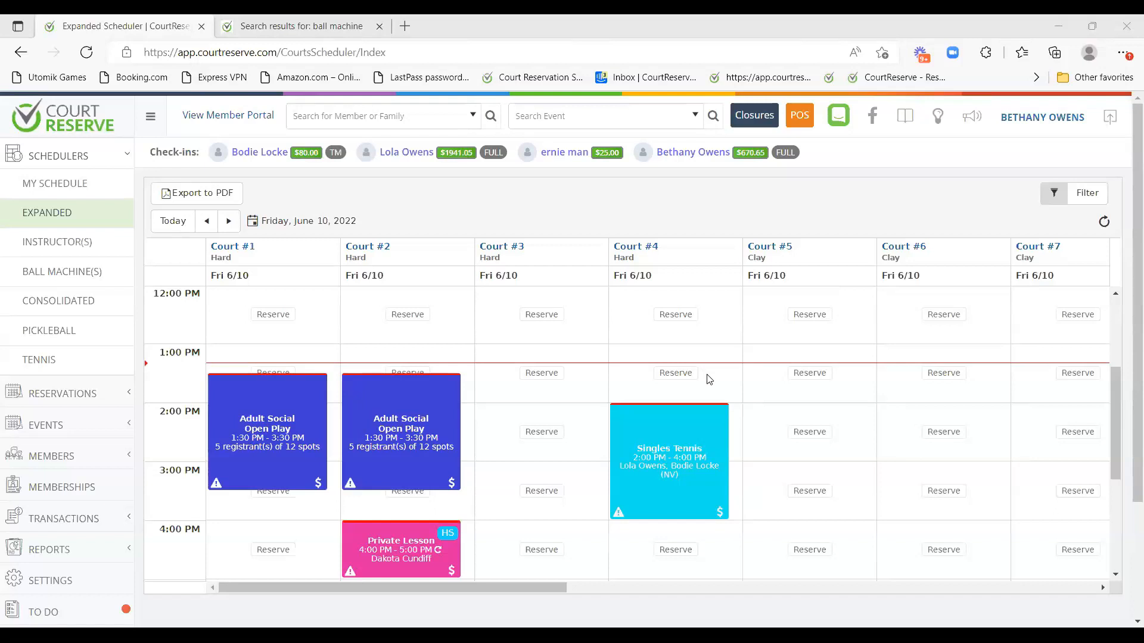
# Open and close the audit log for the Court #1 Open Play event.
pyautogui.click(216, 386)
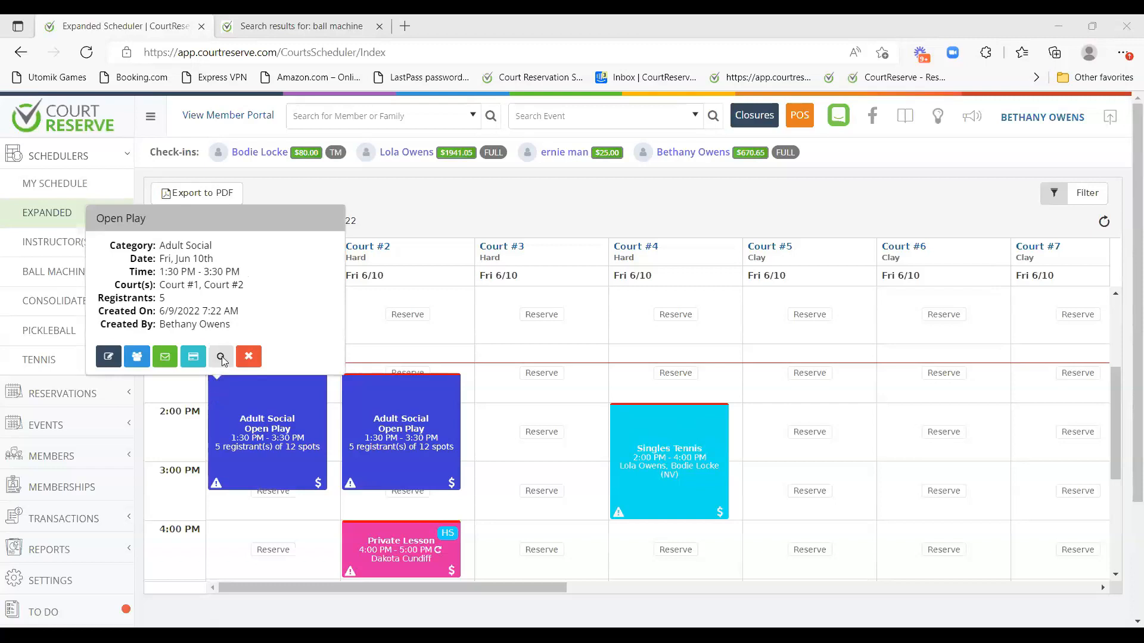
pyautogui.click(221, 358)
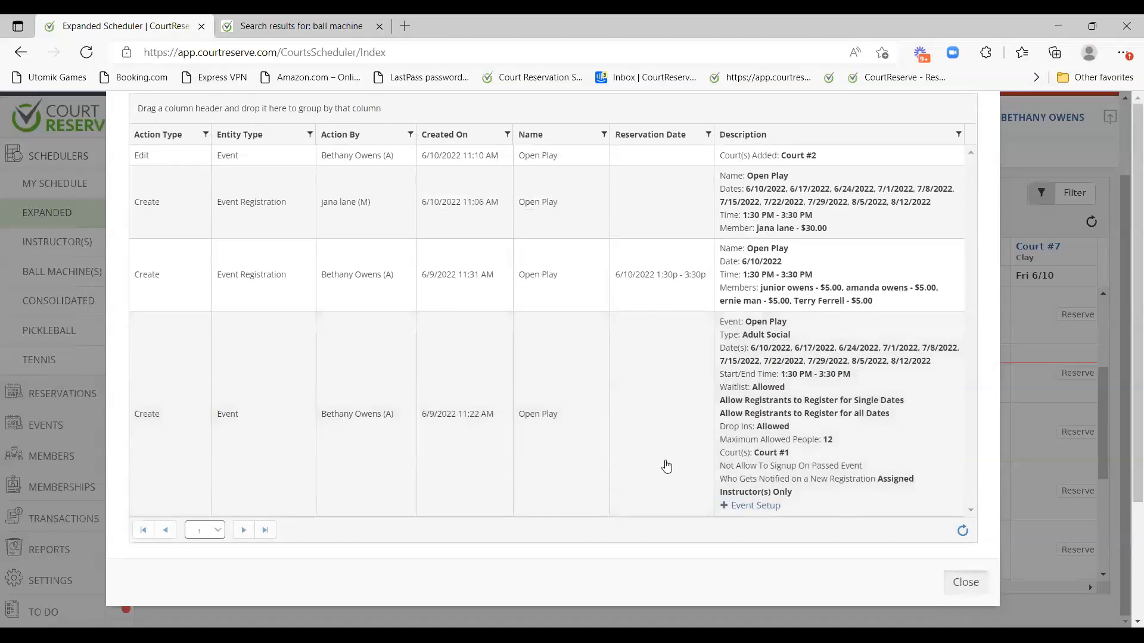
pyautogui.press('Escape')
# Open the Open Play event in the editor and close it without saving.
pyautogui.moveTo(219, 391)
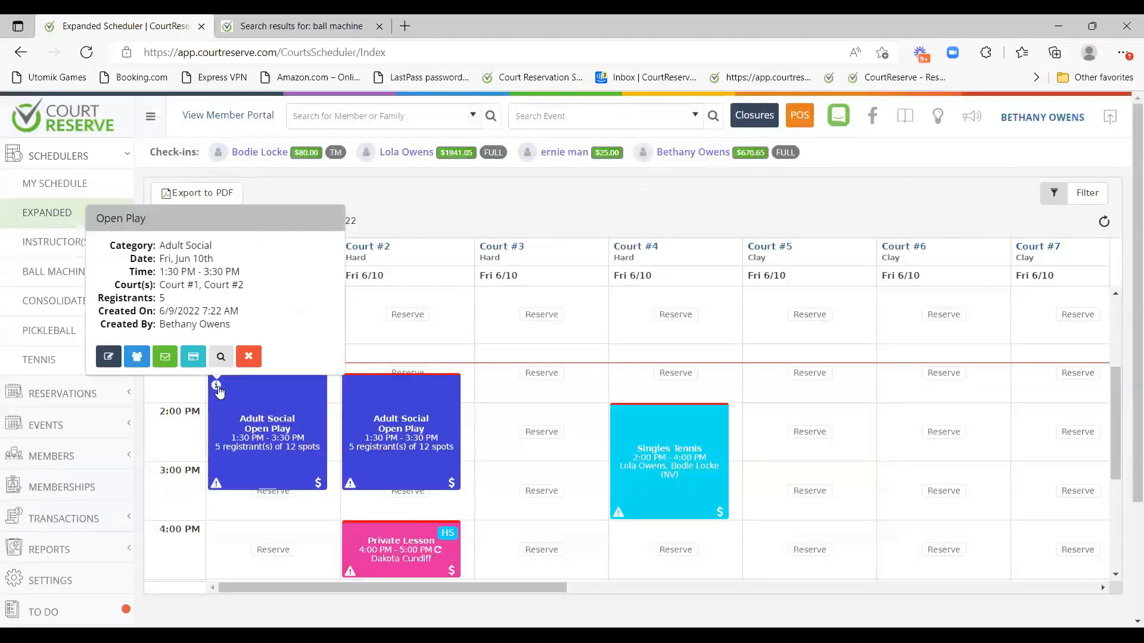
pyautogui.click(109, 357)
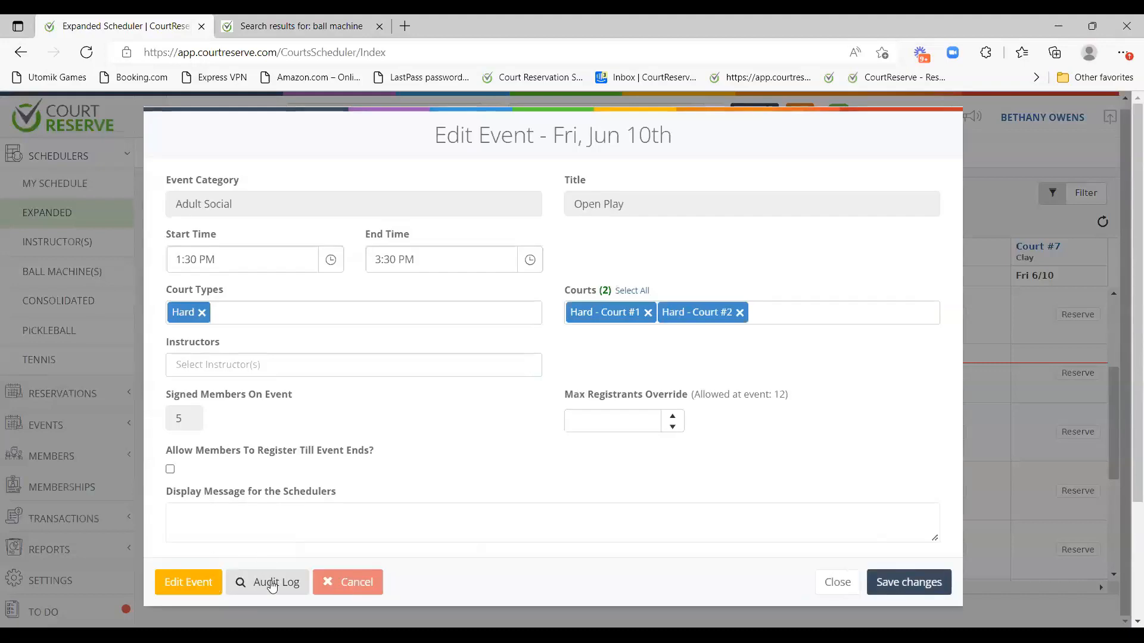
pyautogui.click(835, 582)
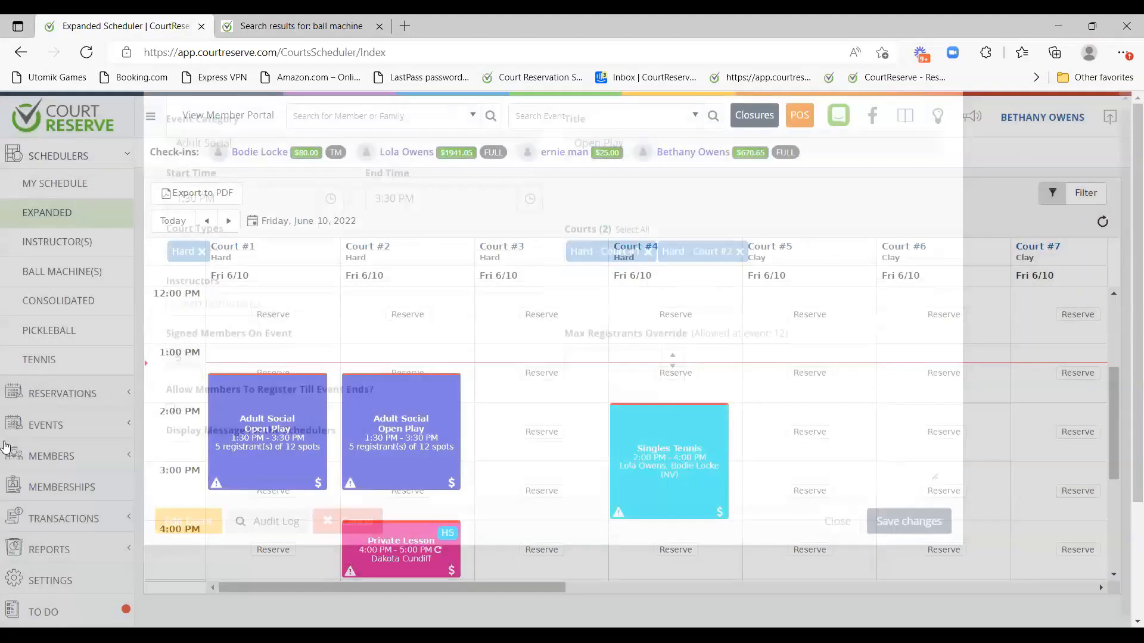
# Expand the sidebar's Audits section to show Audit Log, Notifications and Suppression List.
pyautogui.scroll(-1, 5, 447)
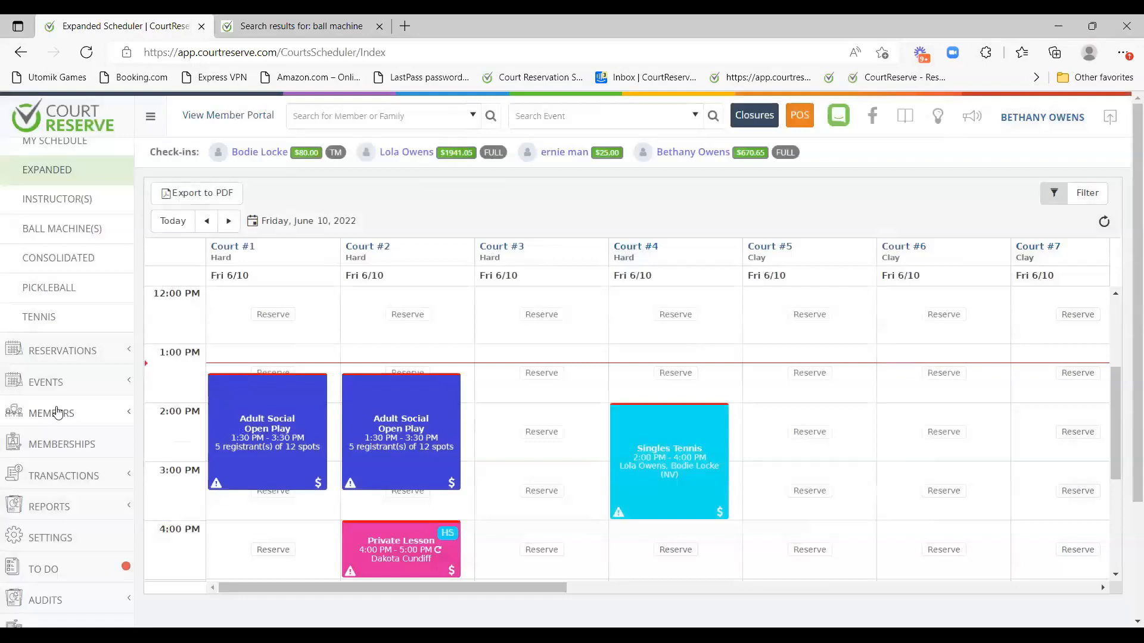
pyautogui.scroll(-3, 71, 411)
pyautogui.click(89, 405)
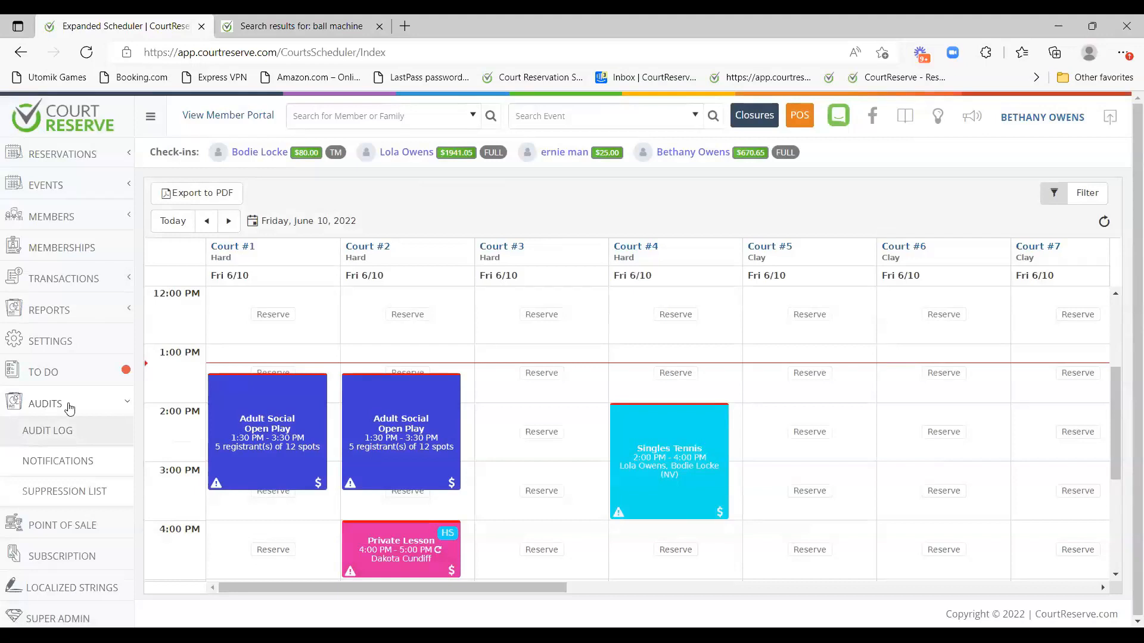
# Collapse the Audits section and scroll the June 10, 2022 scheduler back to 1:00 PM.
pyautogui.click(46, 403)
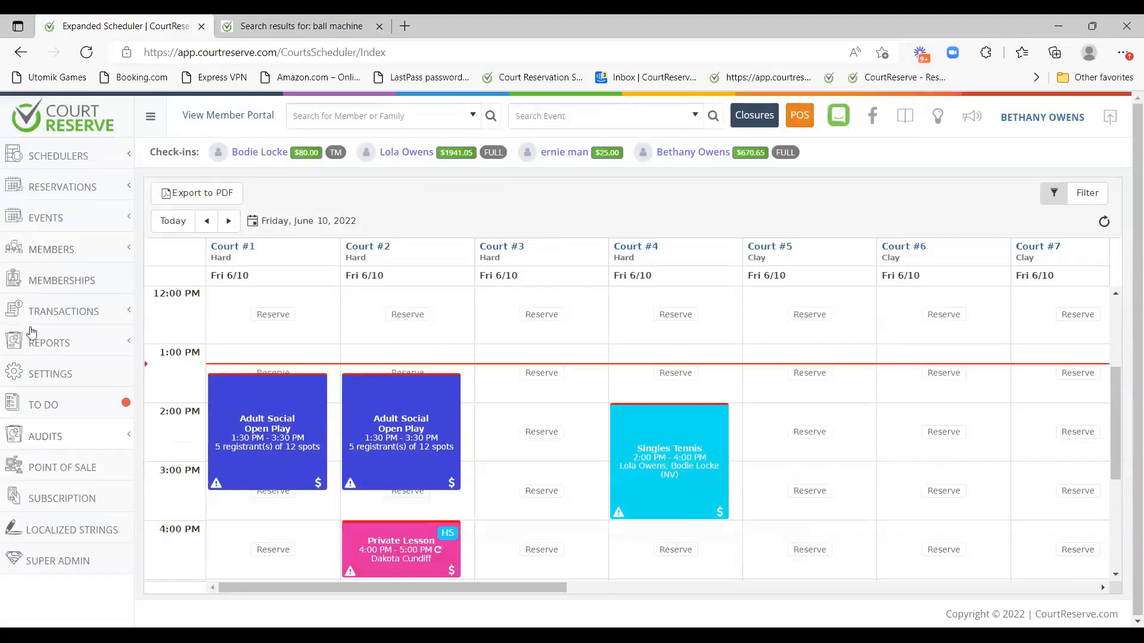
pyautogui.scroll(-1, 403, 325)
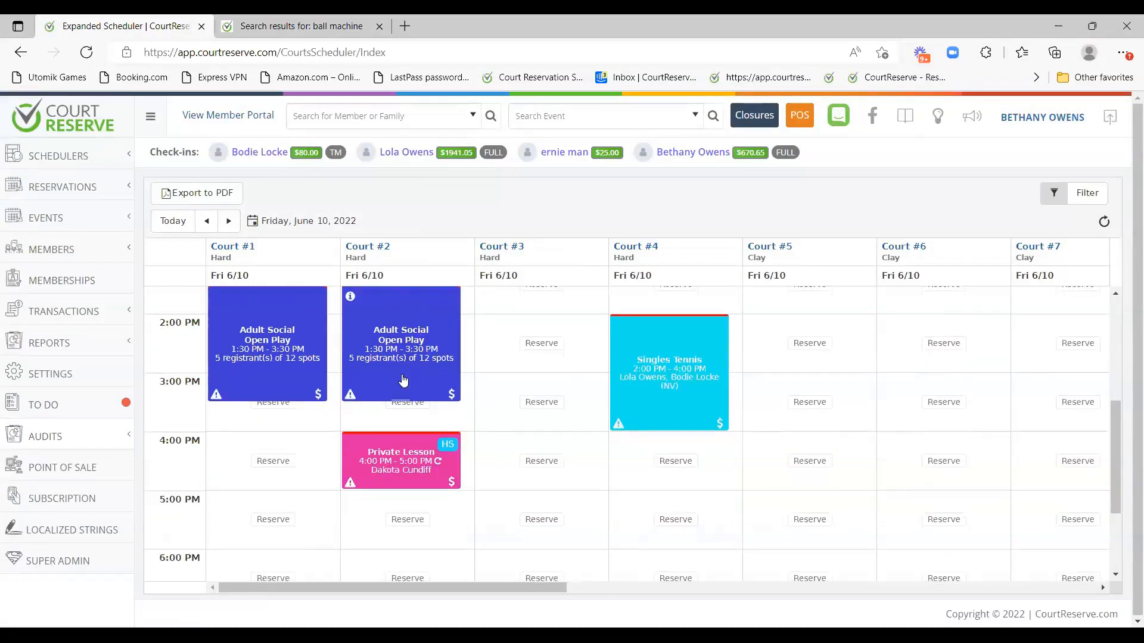
pyautogui.scroll(1, 405, 372)
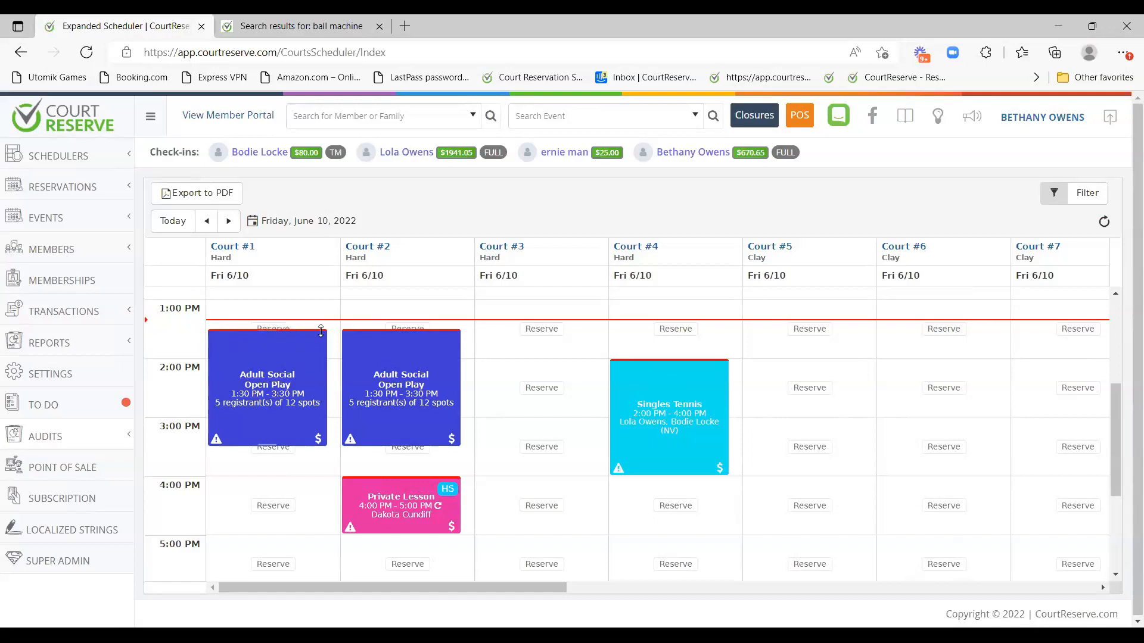
# Review the Open Play registrant list, then close it.
pyautogui.click(319, 441)
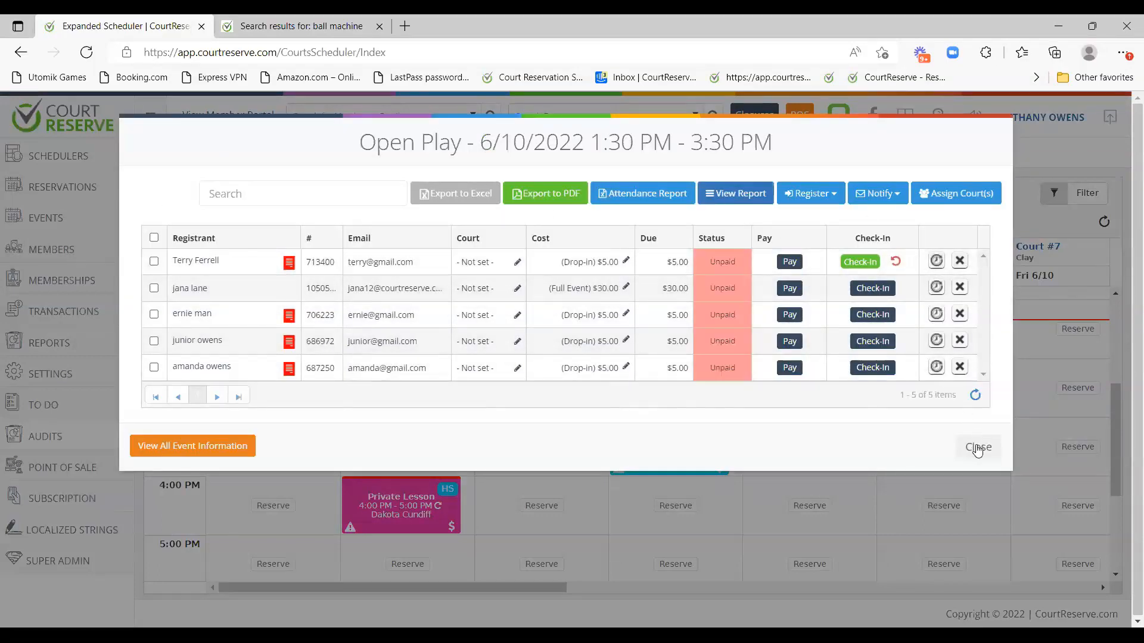
pyautogui.click(978, 447)
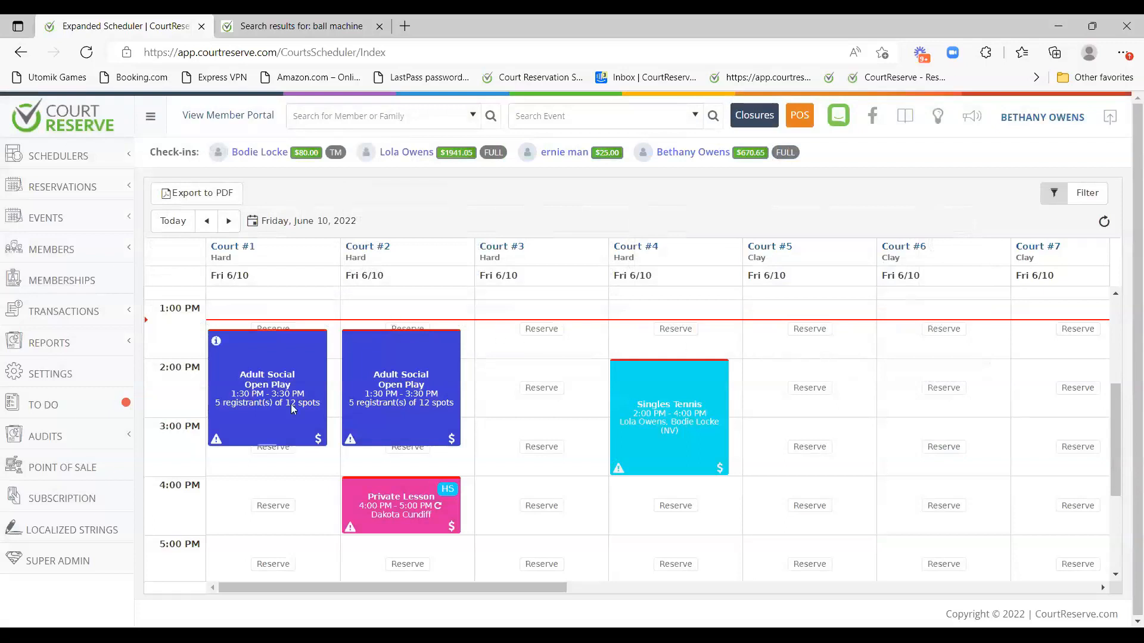
pyautogui.moveTo(219, 441)
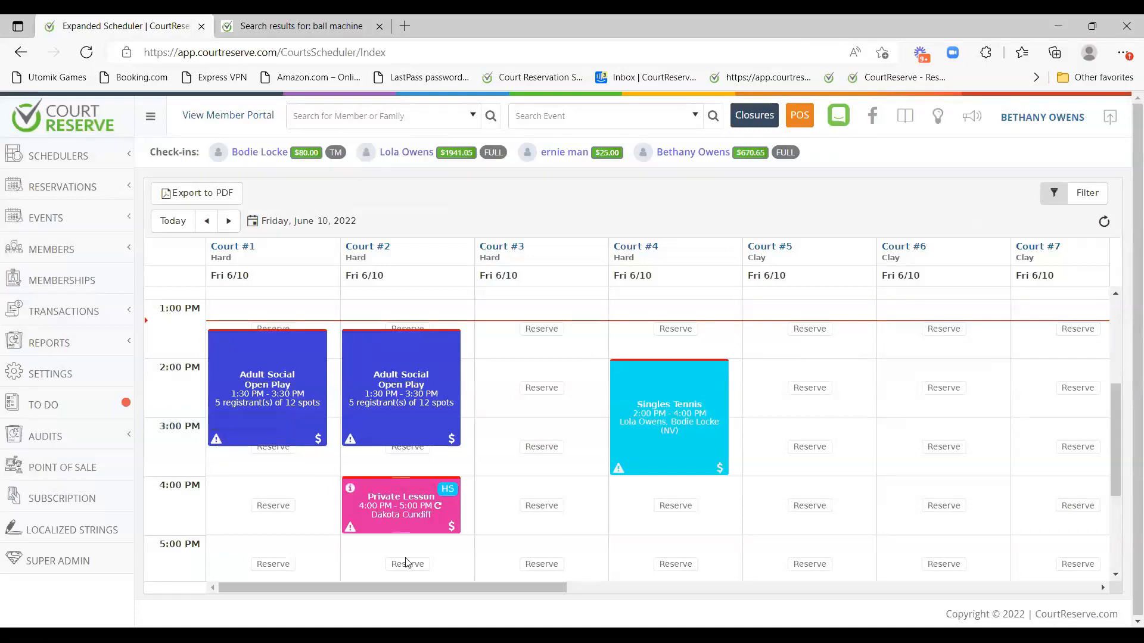
# Check in the 4:00 PM Private Lesson's registrant and save the check-in.
pyautogui.scroll(-3, 404, 475)
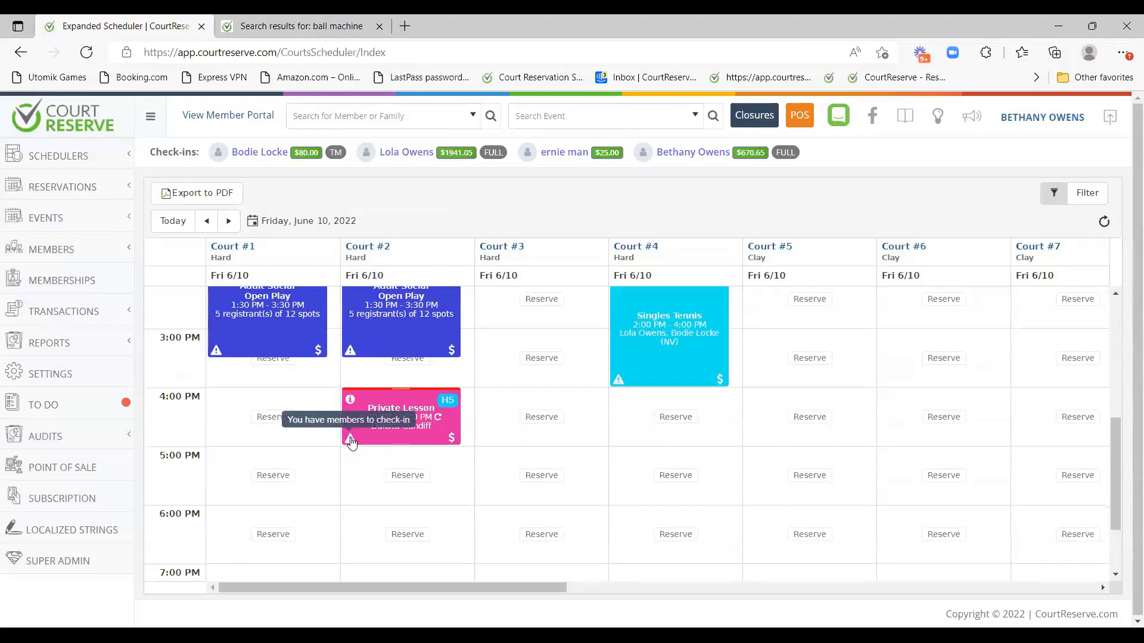
pyautogui.click(351, 400)
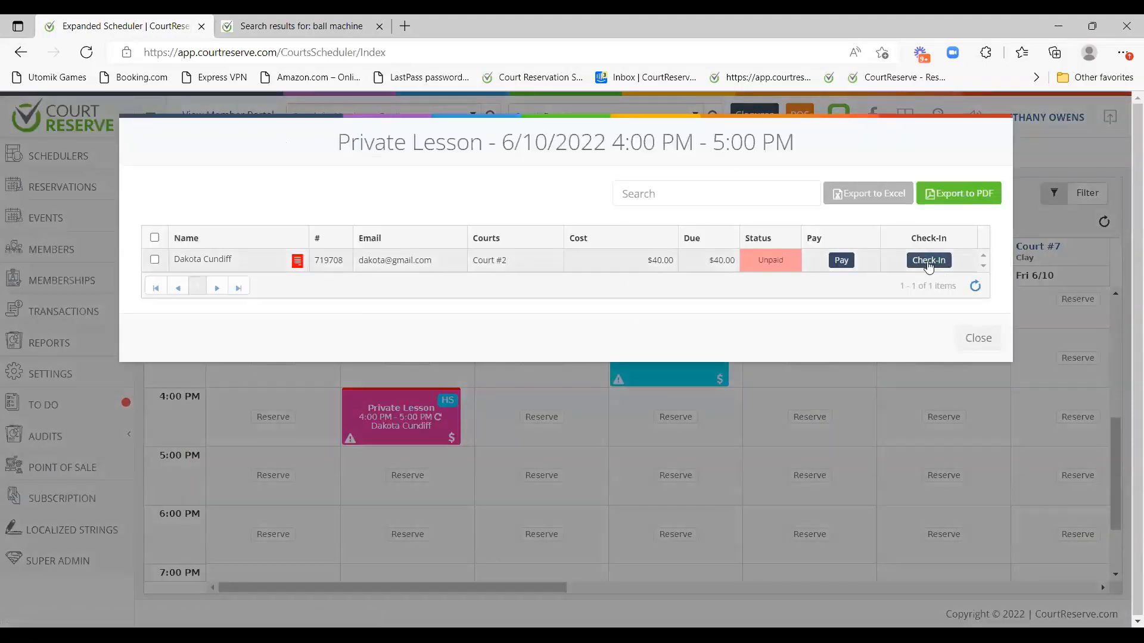
pyautogui.click(928, 262)
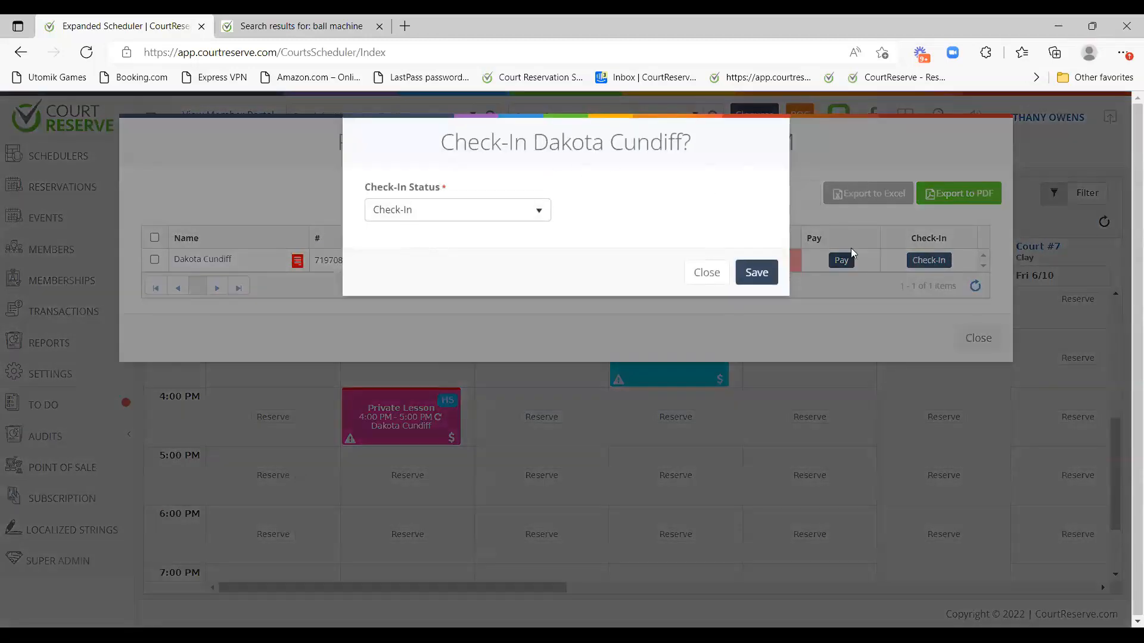
pyautogui.click(765, 273)
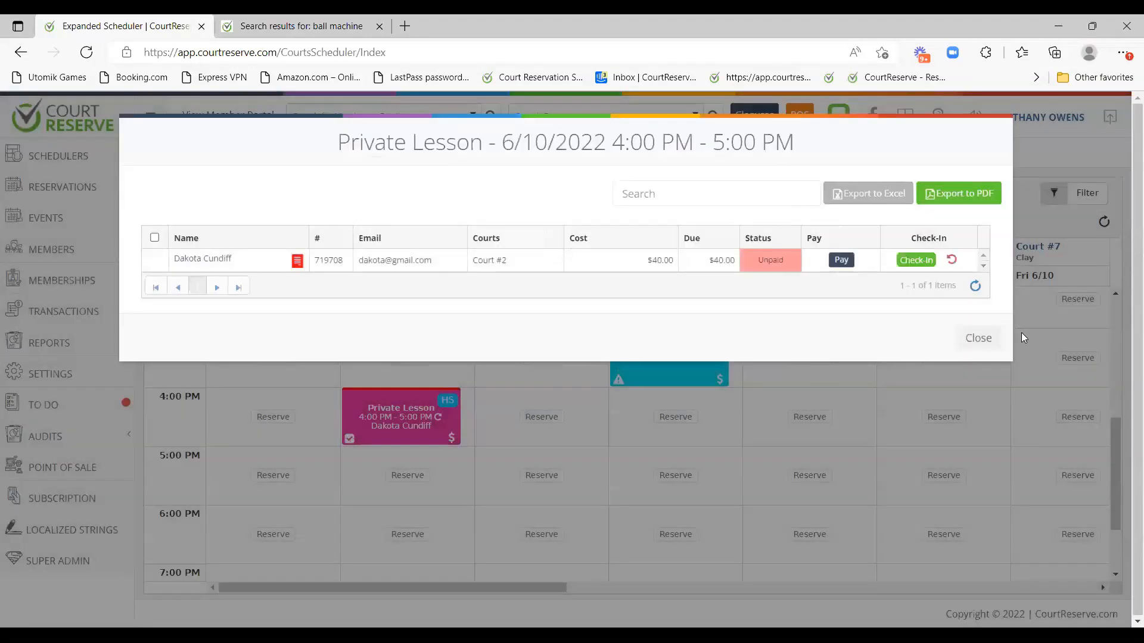
pyautogui.click(974, 339)
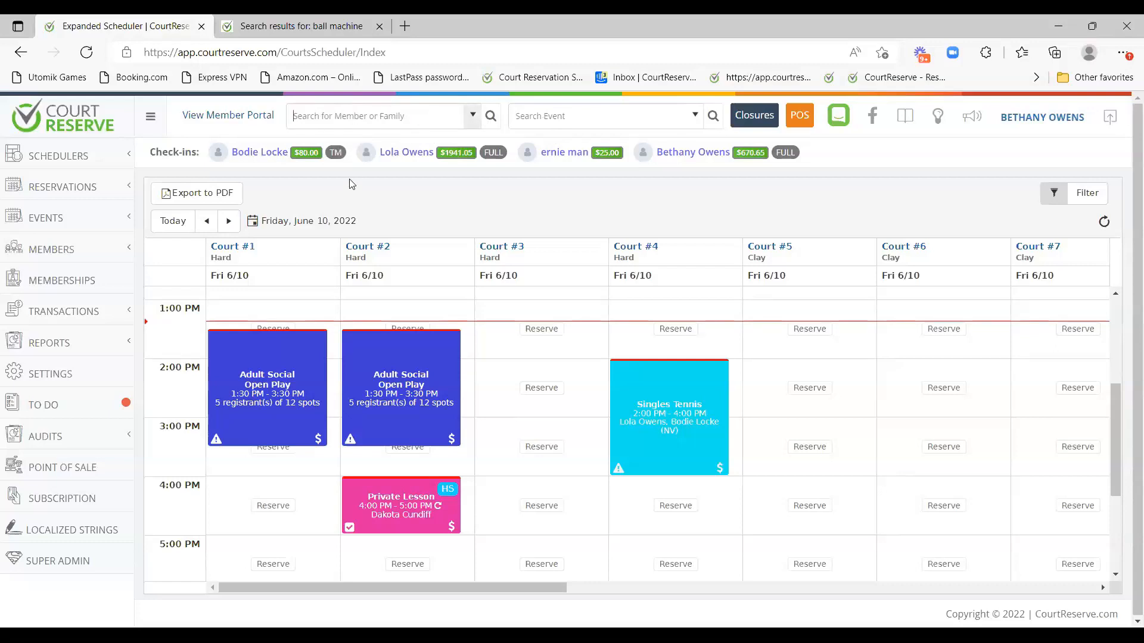
pyautogui.click(557, 116)
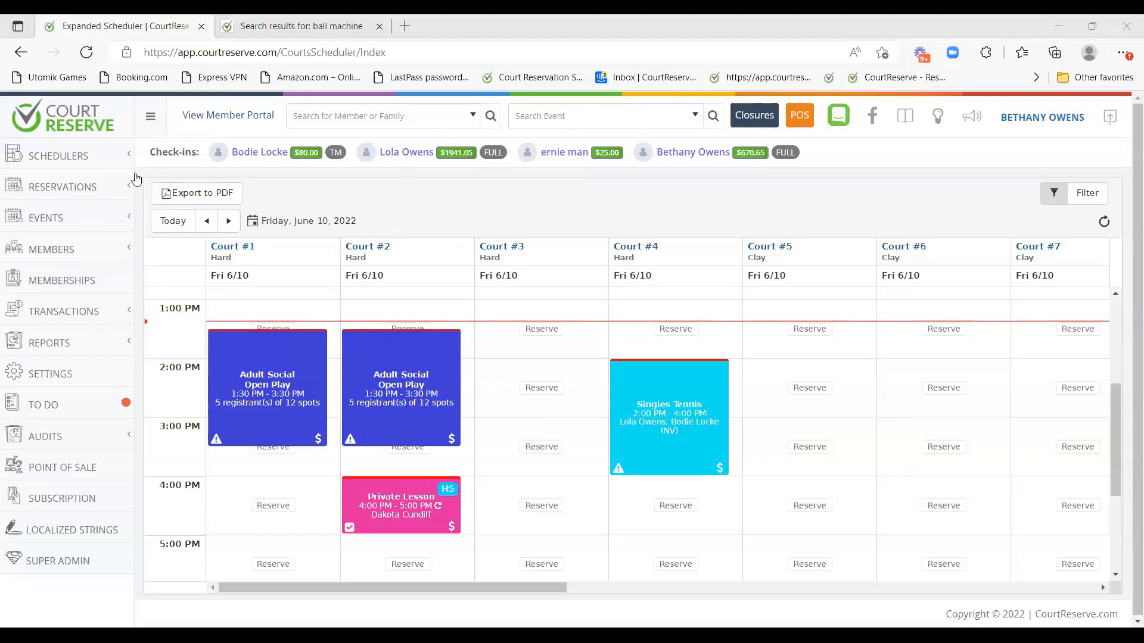
pyautogui.click(106, 155)
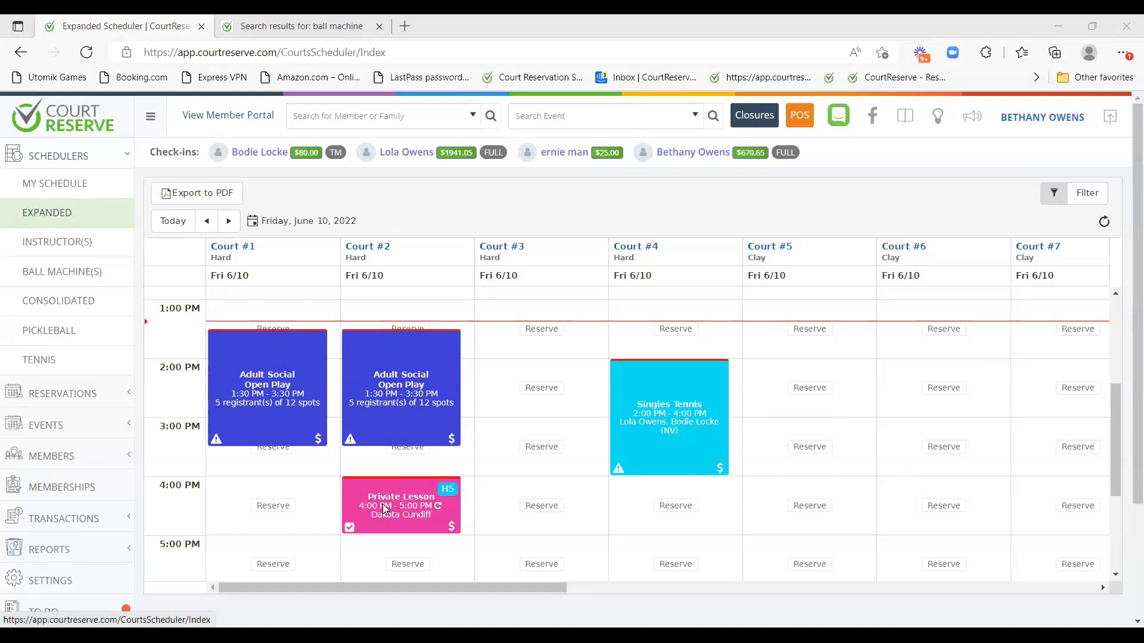
pyautogui.moveTo(245, 589); pyautogui.dragTo(592, 589)
pyautogui.rightClick(592, 156)
pyautogui.click(458, 213)
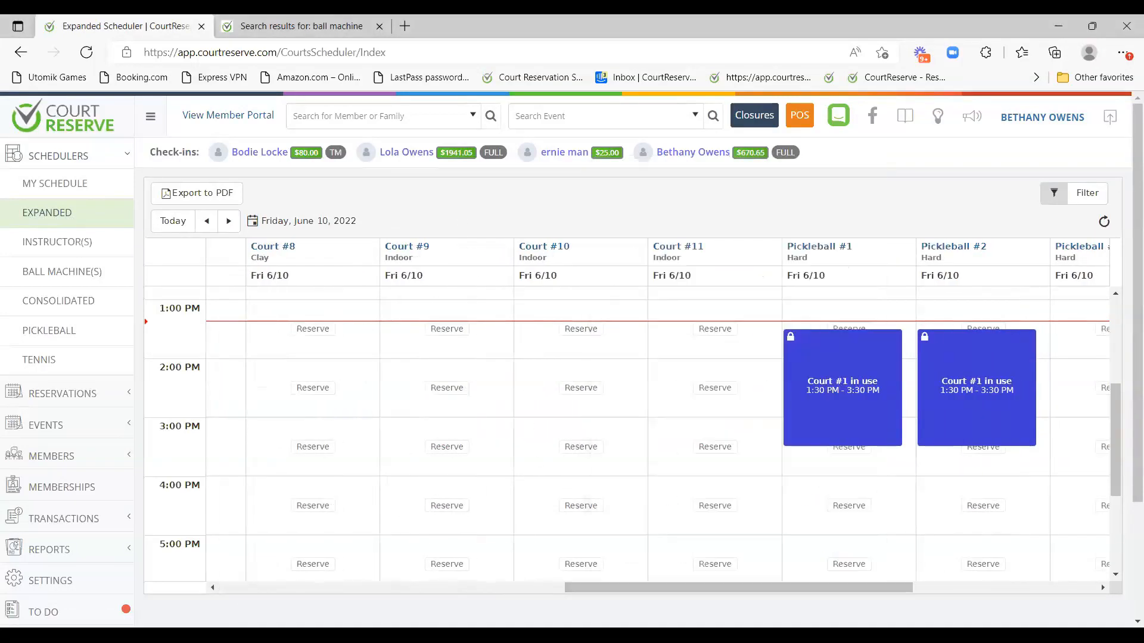
# Open the Instructor scheduler for June 10, 2022, check the Unavailable block's reason, and scroll the day.
pyautogui.click(70, 247)
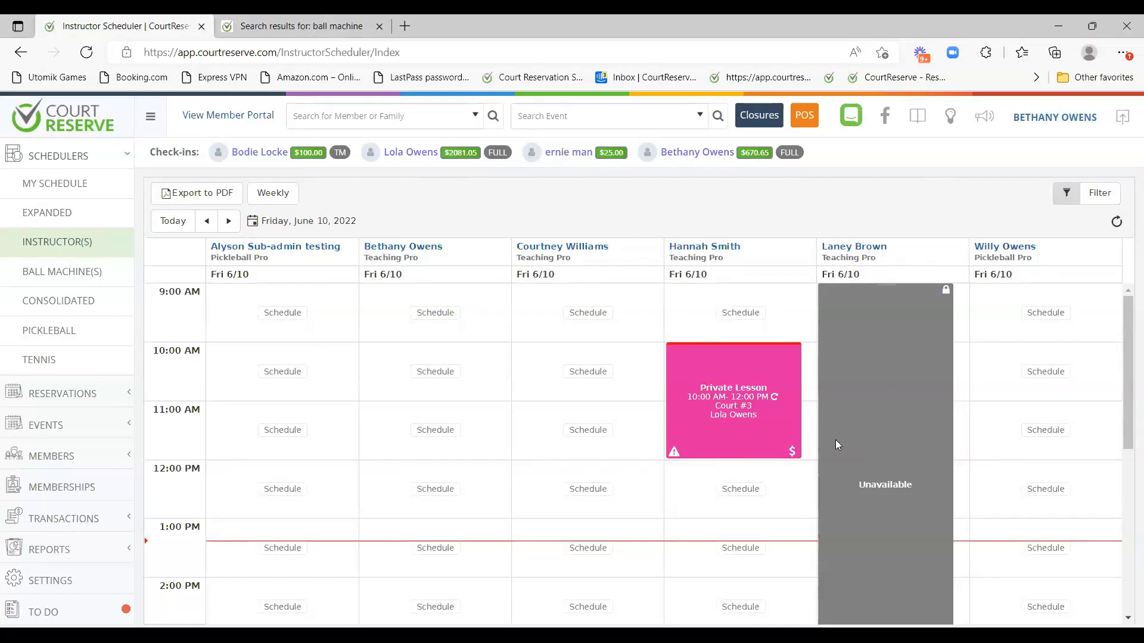
pyautogui.moveTo(838, 441)
pyautogui.moveTo(873, 338)
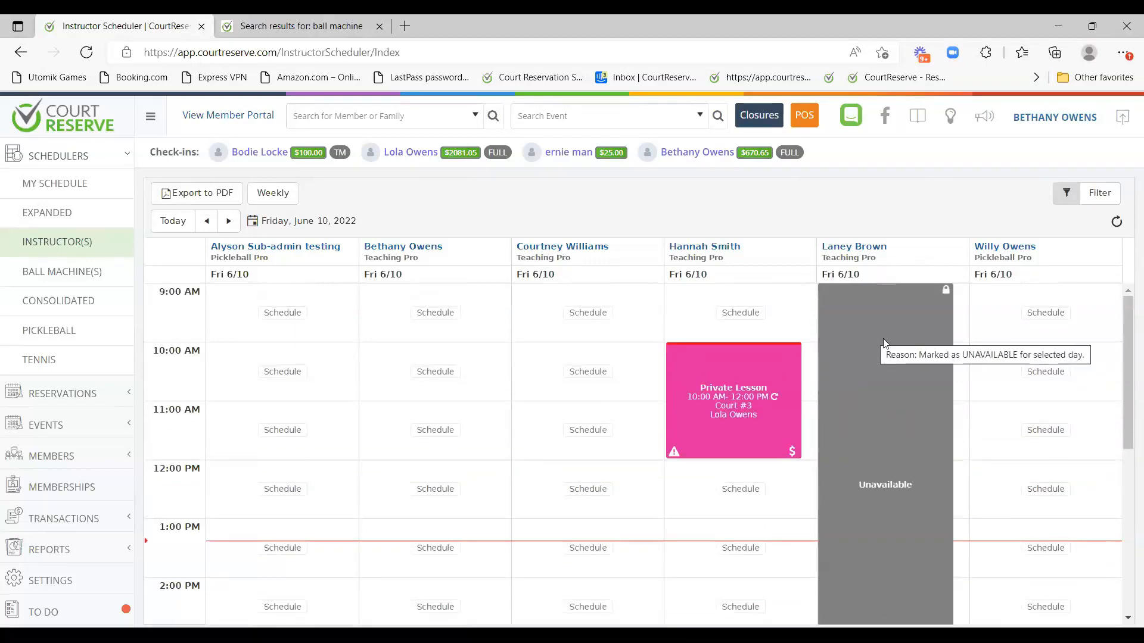
pyautogui.scroll(-1, 877, 292)
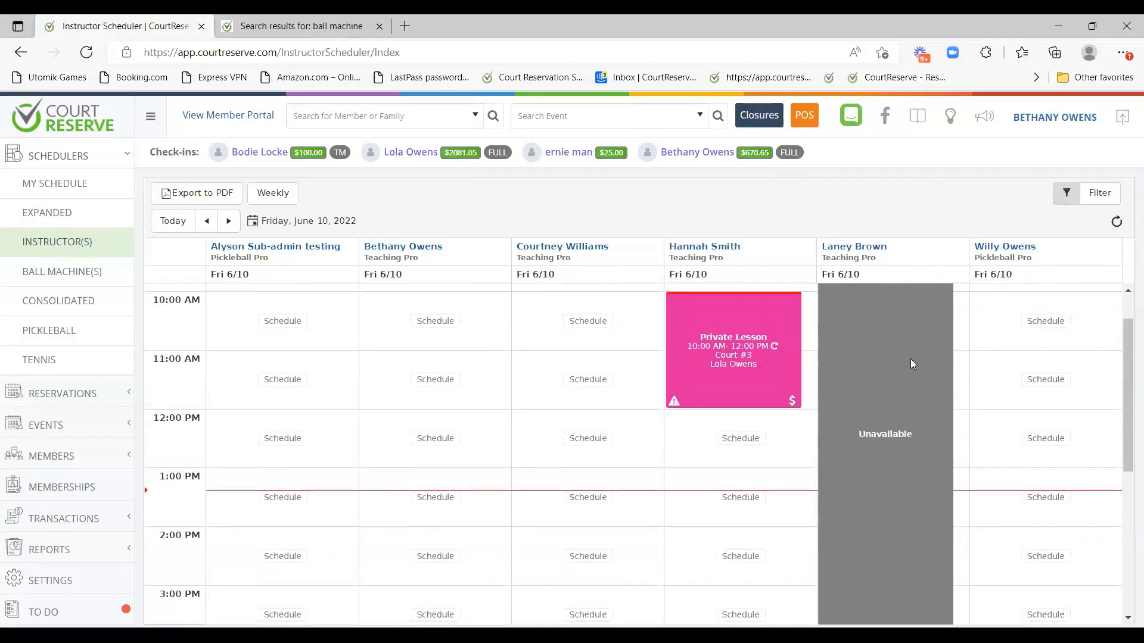
pyautogui.scroll(1, 864, 306)
pyautogui.scroll(-6, 815, 338)
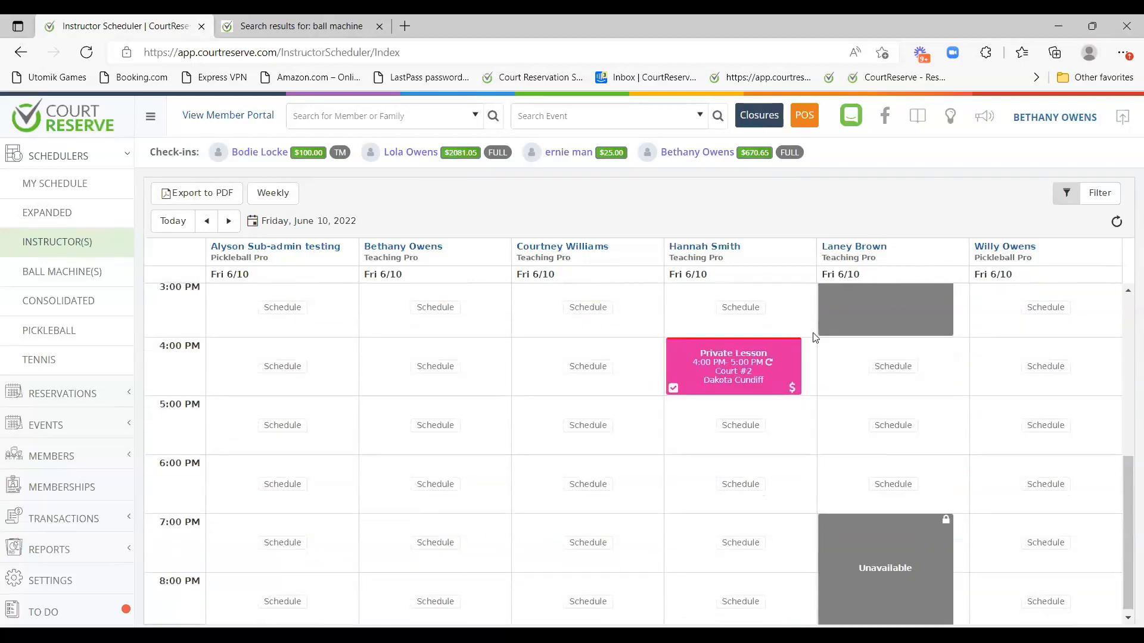
pyautogui.scroll(-1, 888, 435)
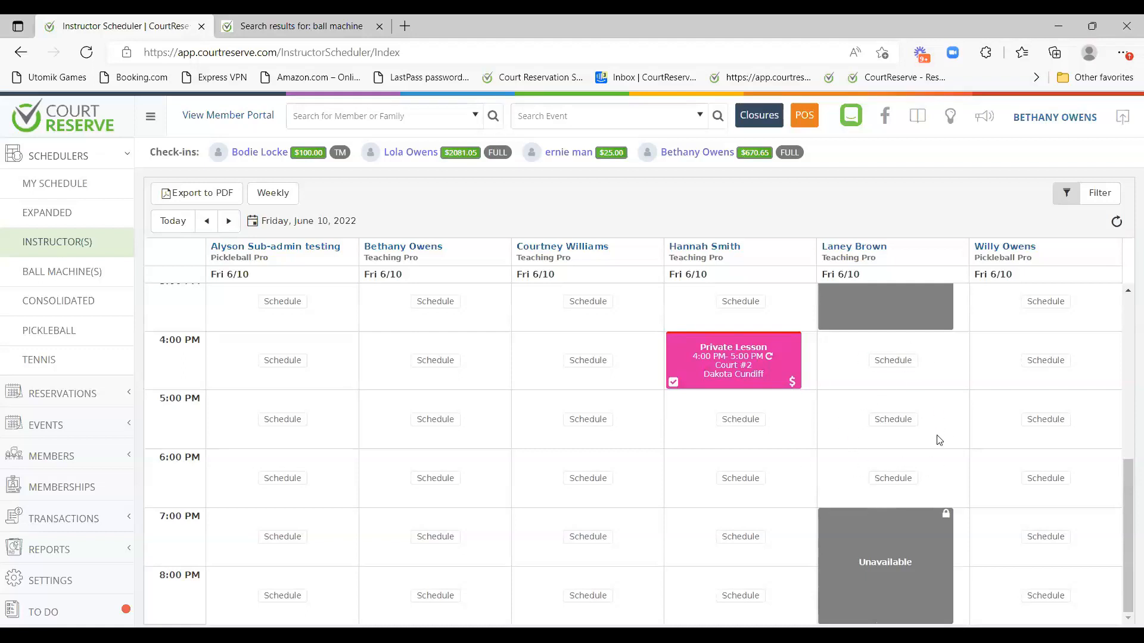
pyautogui.scroll(6, 614, 412)
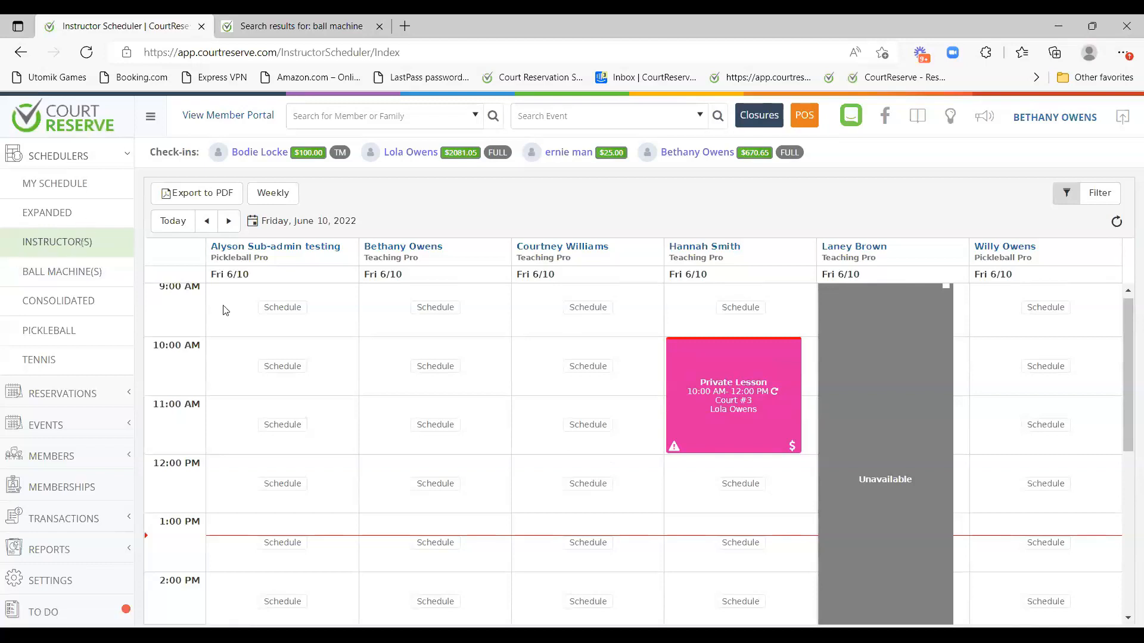
pyautogui.scroll(-2, 557, 401)
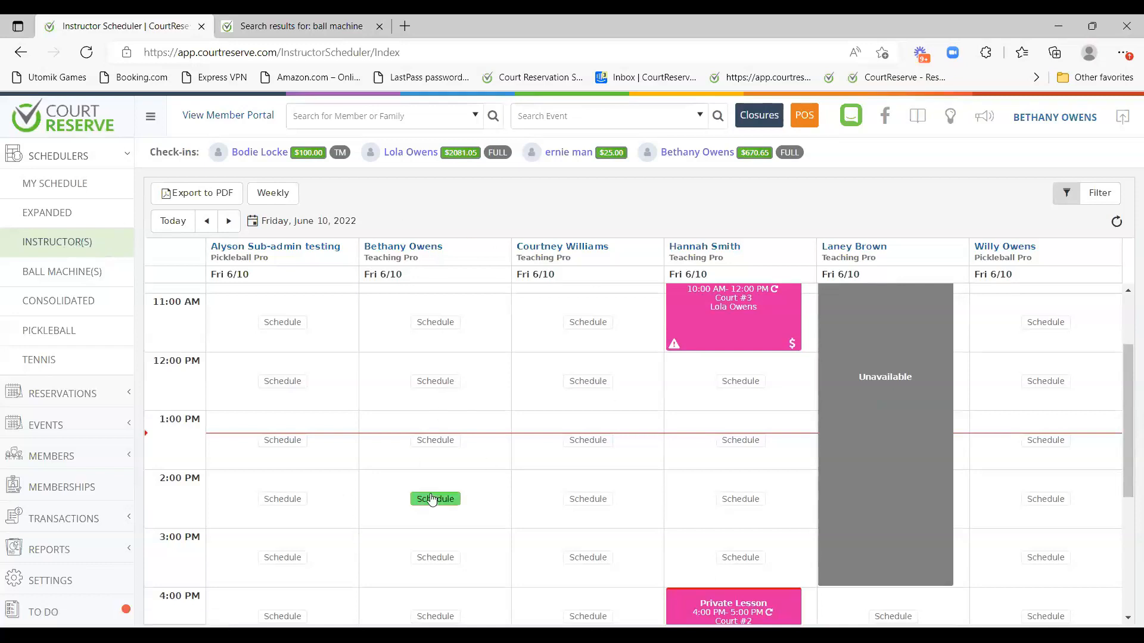
# Browse the Ball Machine scheduler grid, then switch to the Consolidated court-type scheduler.
pyautogui.click(70, 269)
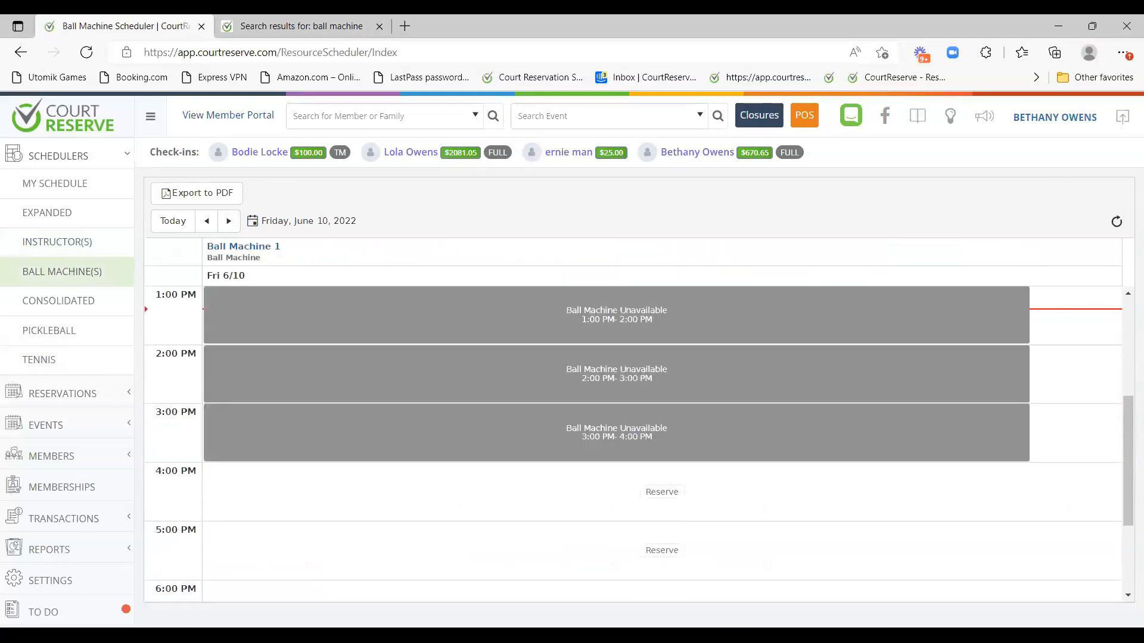
pyautogui.scroll(-1, 715, 417)
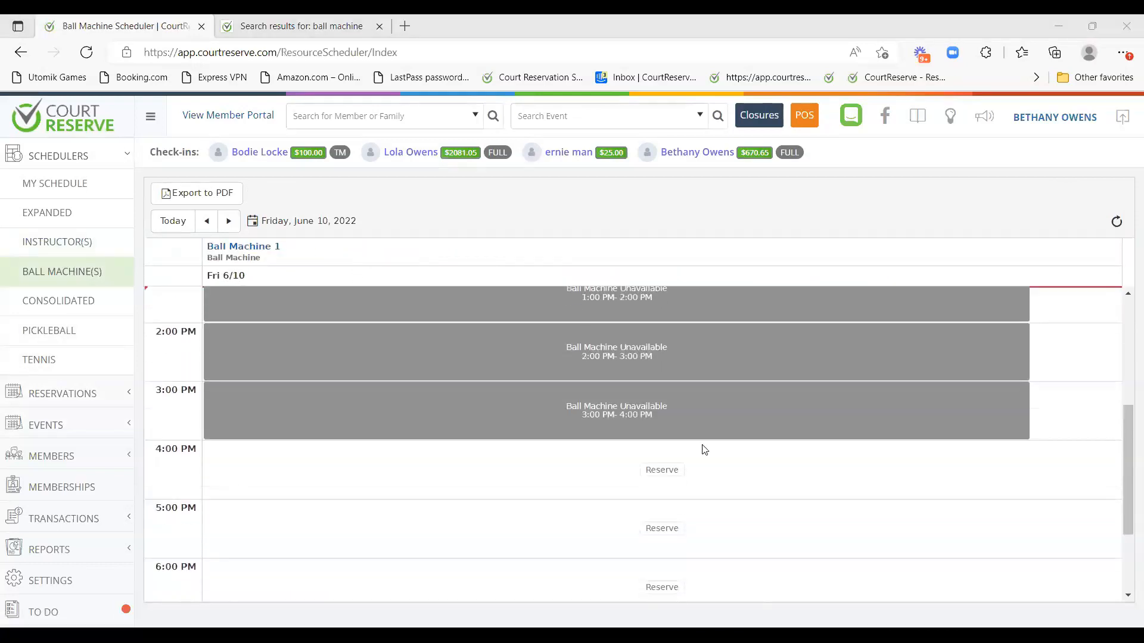
pyautogui.scroll(3, 700, 447)
pyautogui.scroll(-2, 514, 401)
pyautogui.scroll(-3, 515, 403)
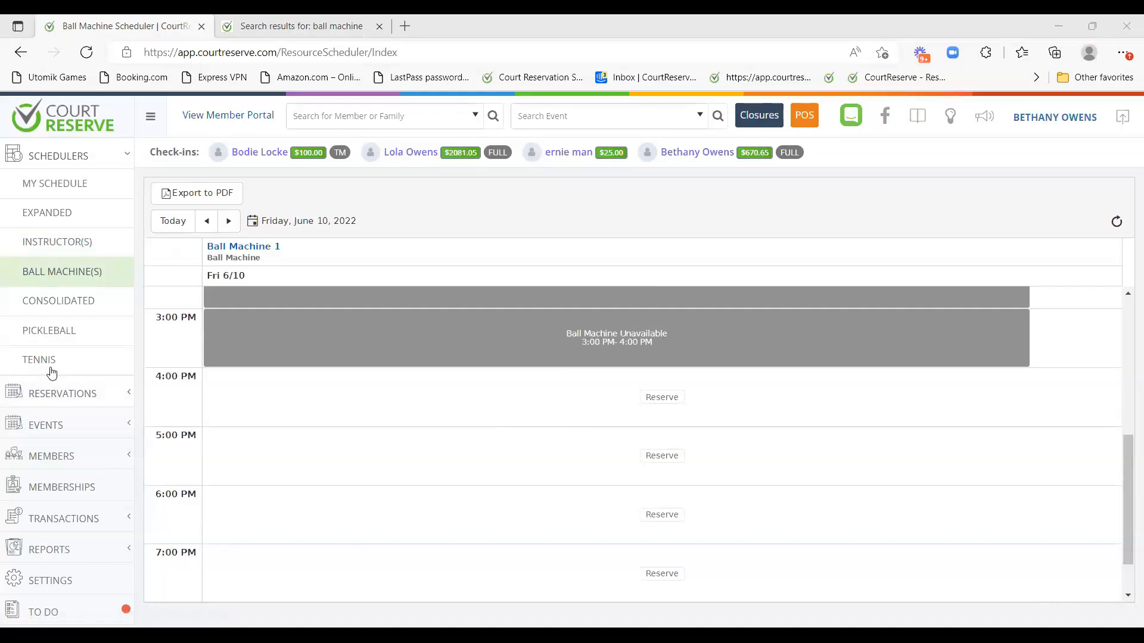
pyautogui.click(70, 310)
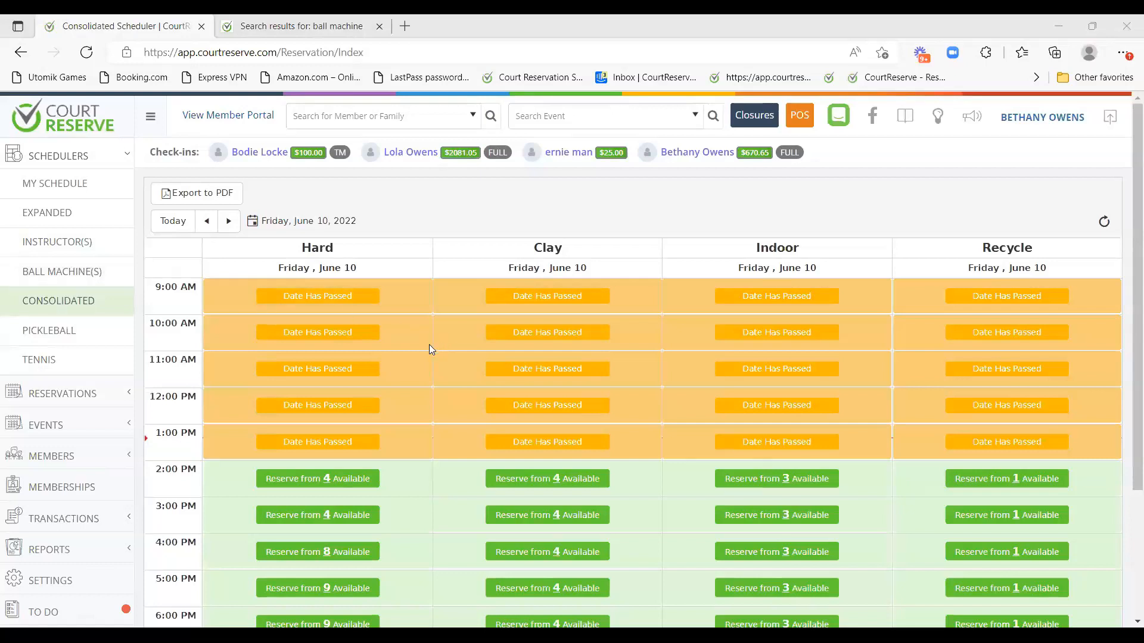
# Start a 4:00–5:00 PM booking from the Hard 'Reserve from 8 Available' slot.
pyautogui.click(600, 252)
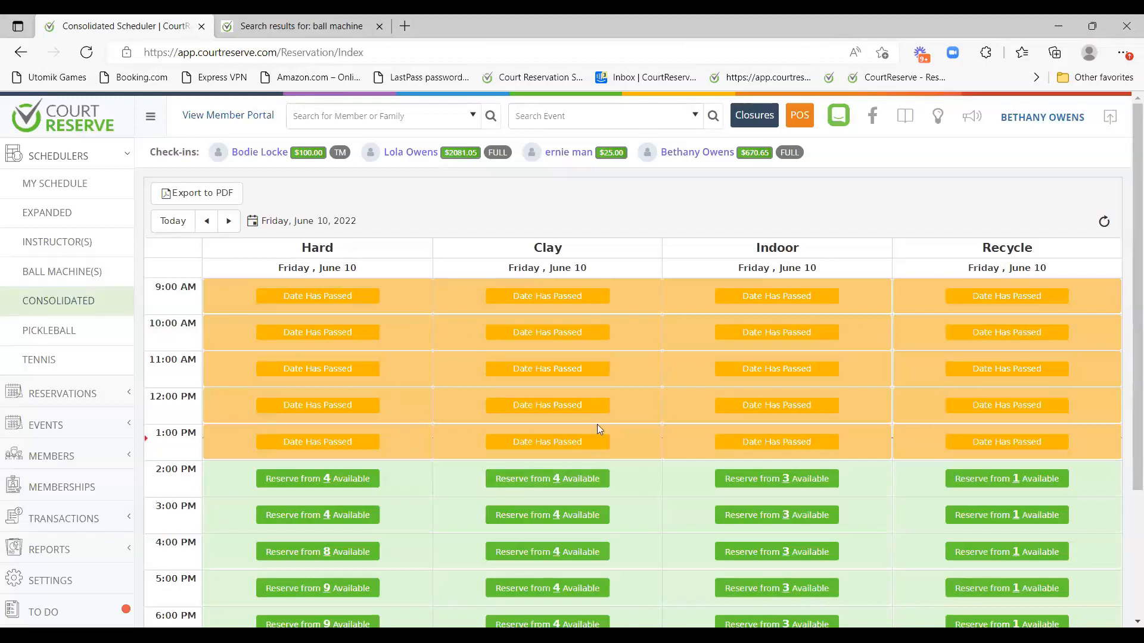
pyautogui.scroll(-3, 433, 456)
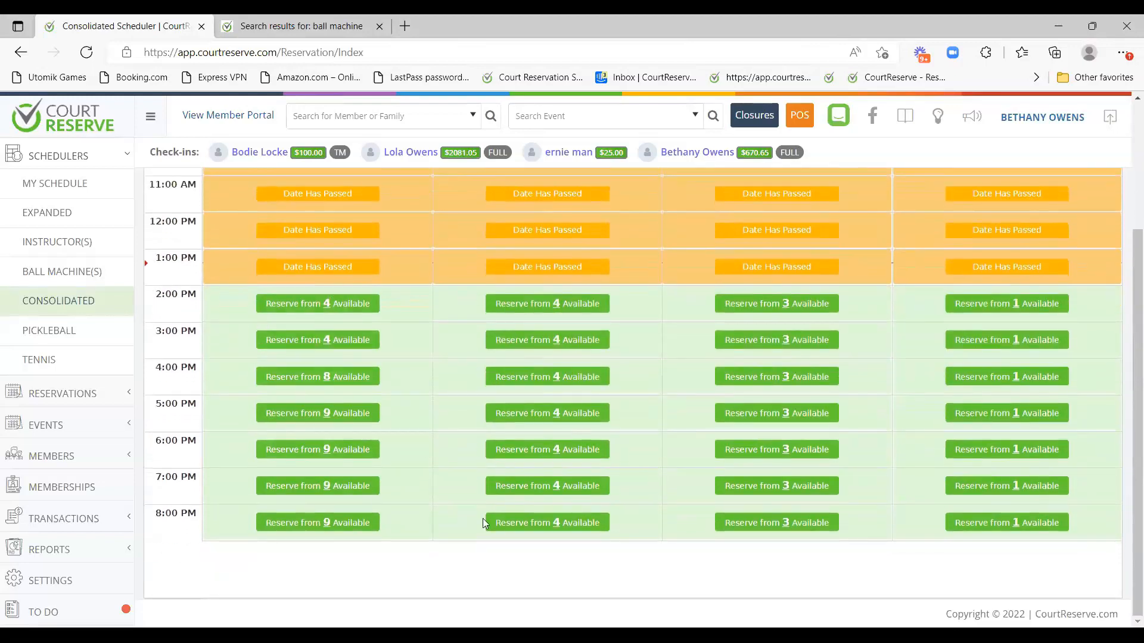
pyautogui.scroll(3, 674, 490)
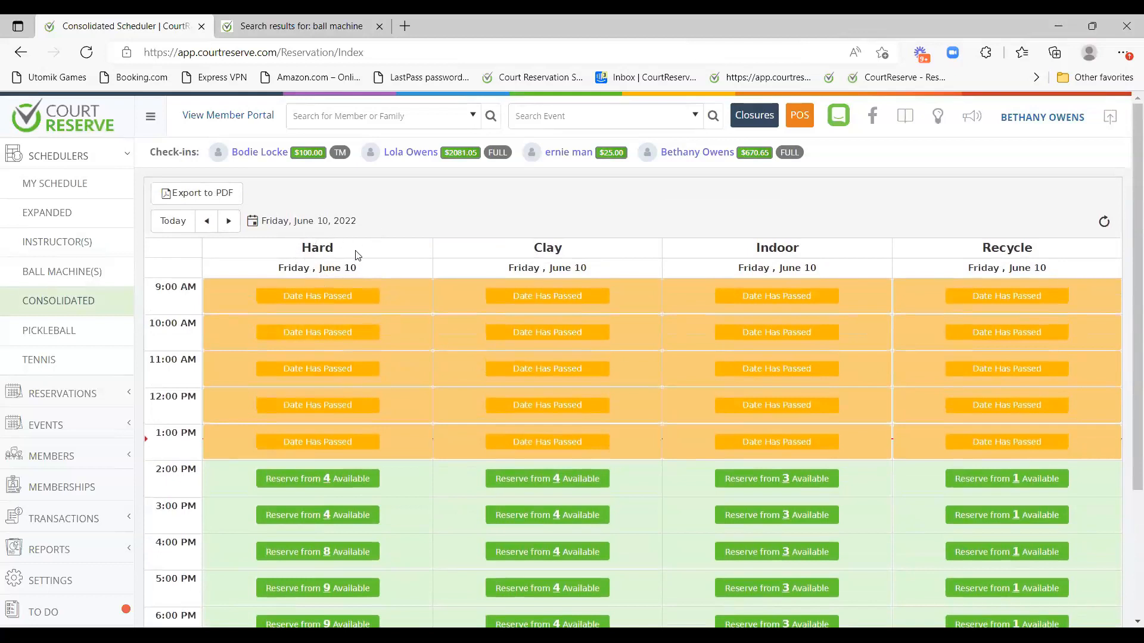
pyautogui.scroll(-3, 358, 268)
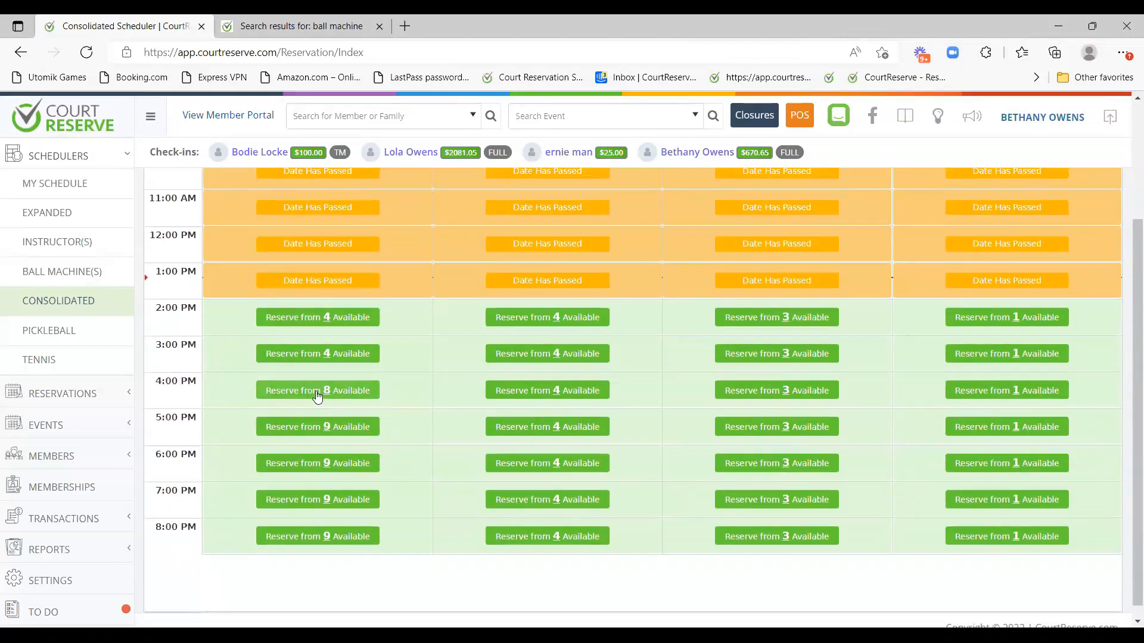
pyautogui.click(317, 391)
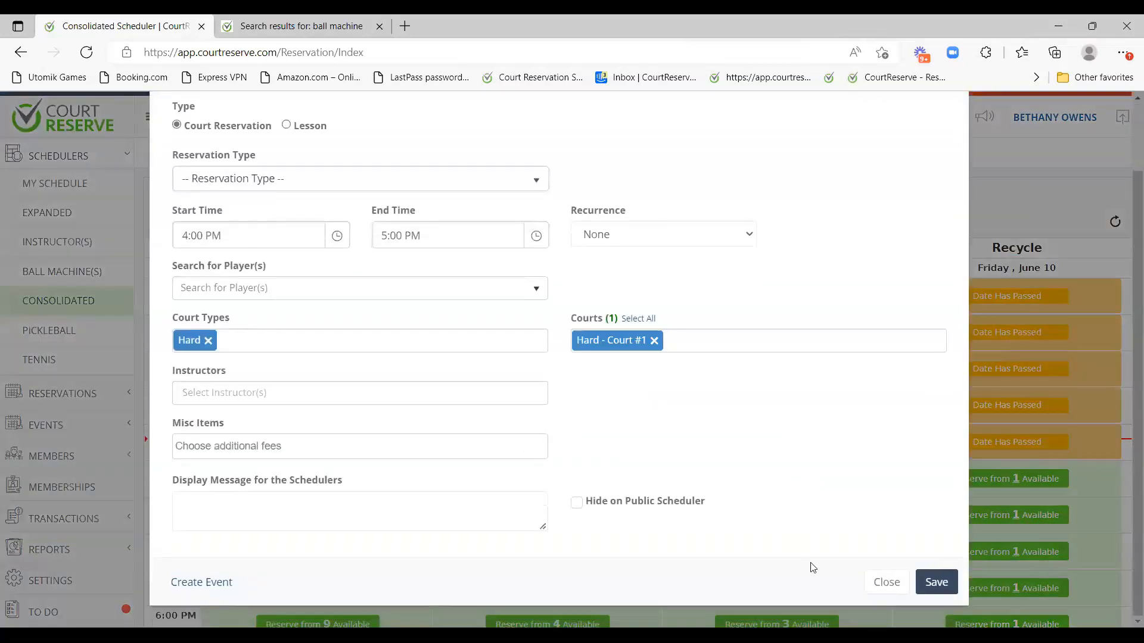
# Close the Hard-court booking form without saving.
pyautogui.click(887, 582)
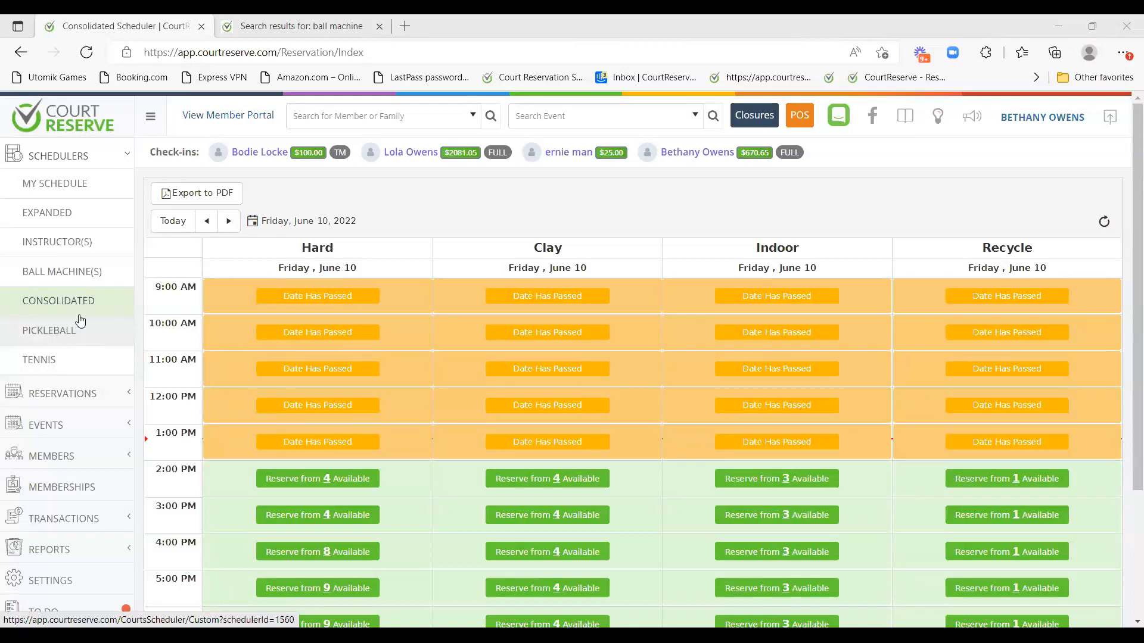
# View the Pickleball and Tennis schedulers, then open the full Reservations list.
pyautogui.click(74, 343)
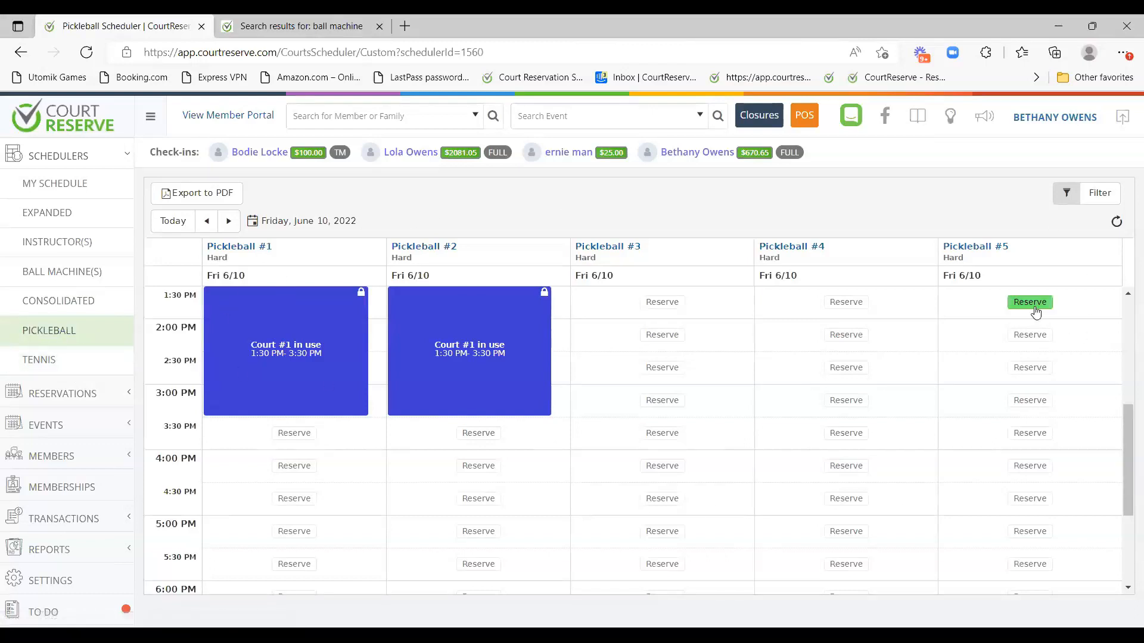
pyautogui.click(89, 359)
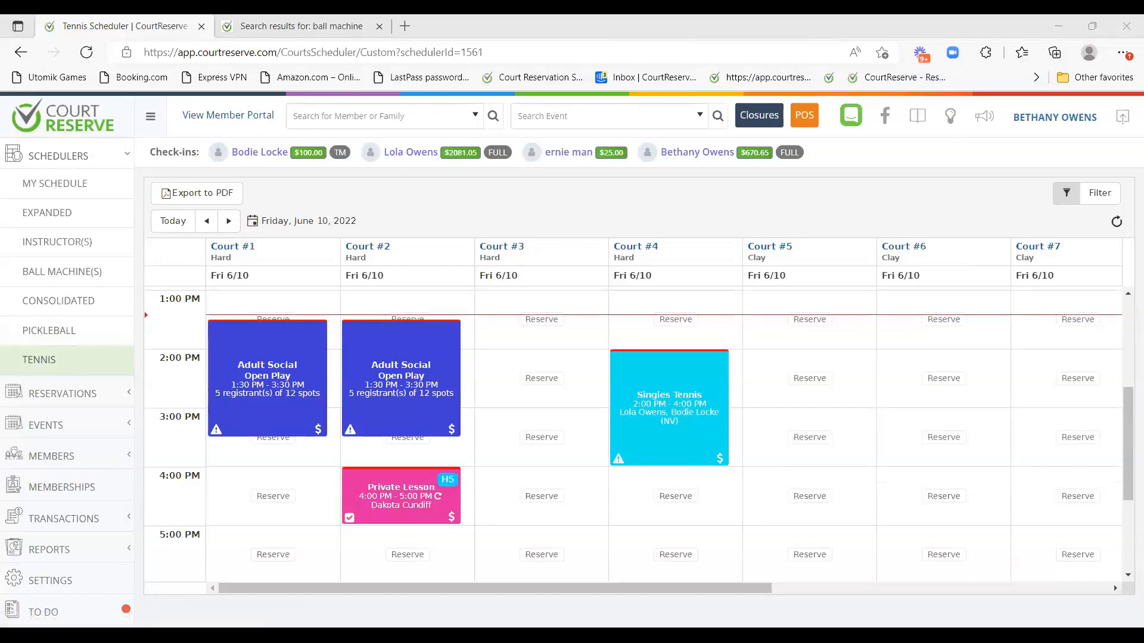
pyautogui.click(51, 161)
pyautogui.click(51, 192)
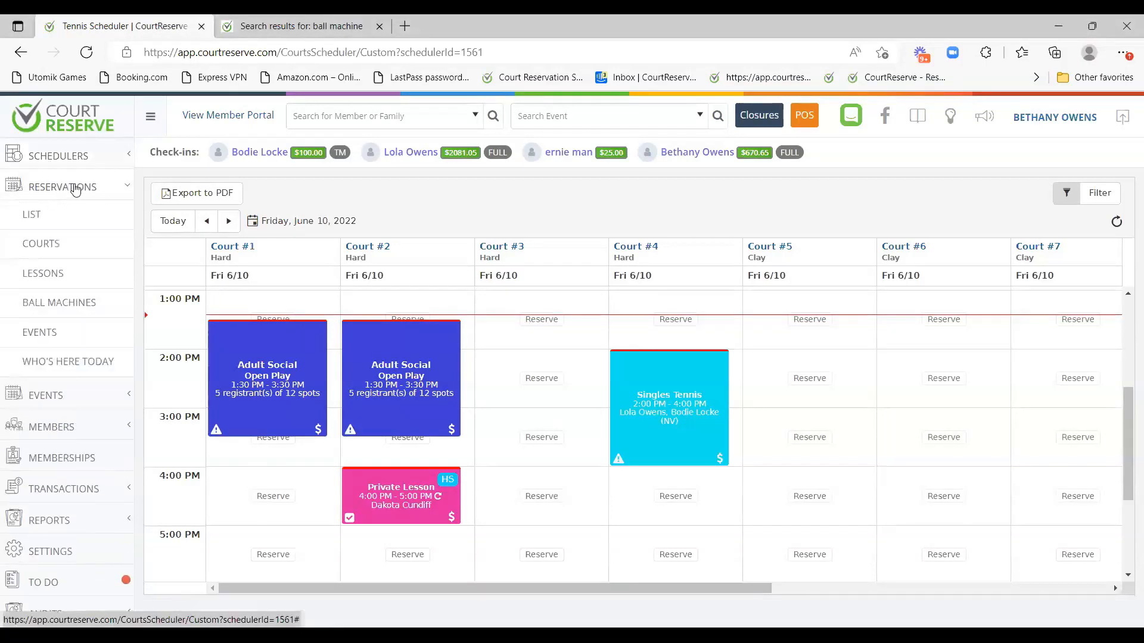
pyautogui.click(37, 227)
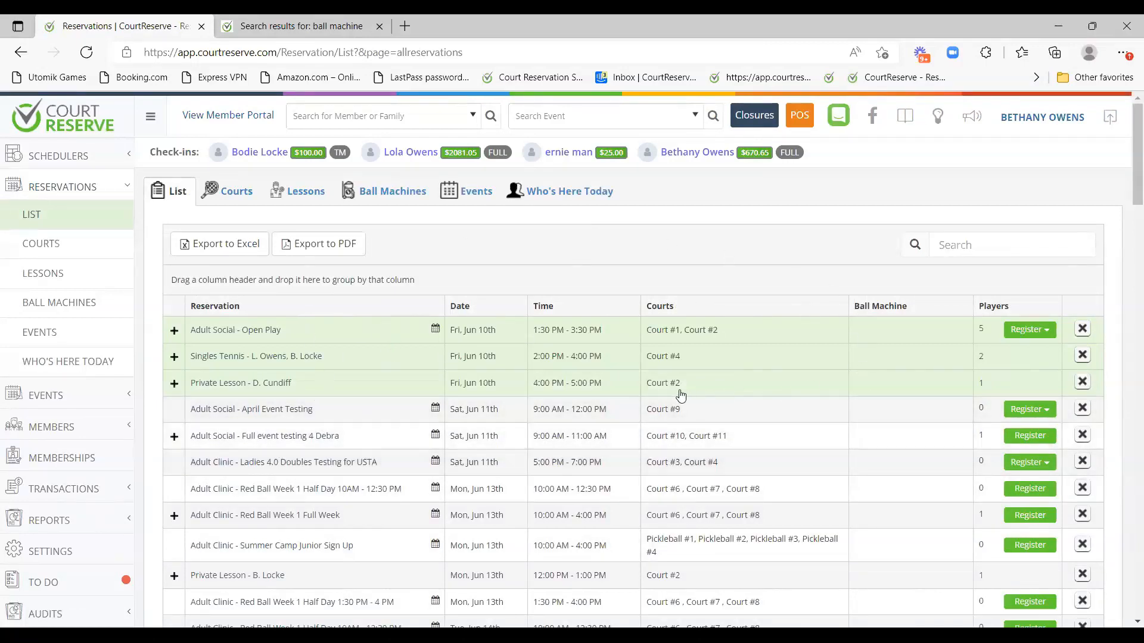
# Filter reservations by Courts, Lessons, Ball Machines and Events, then open Who's Here Today.
pyautogui.click(85, 253)
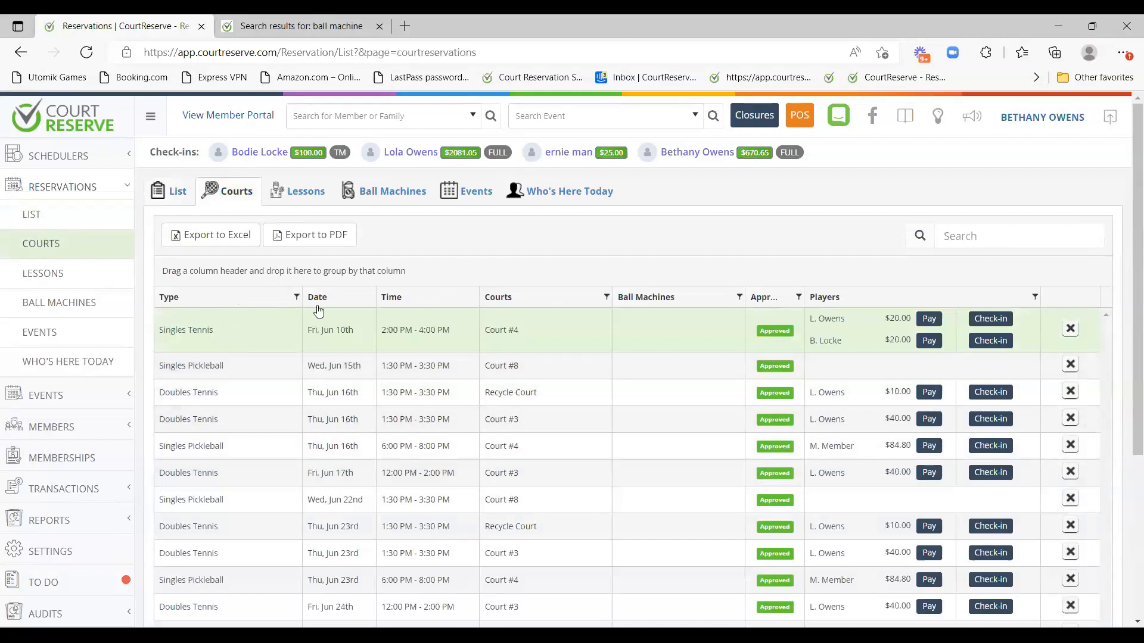
pyautogui.click(100, 276)
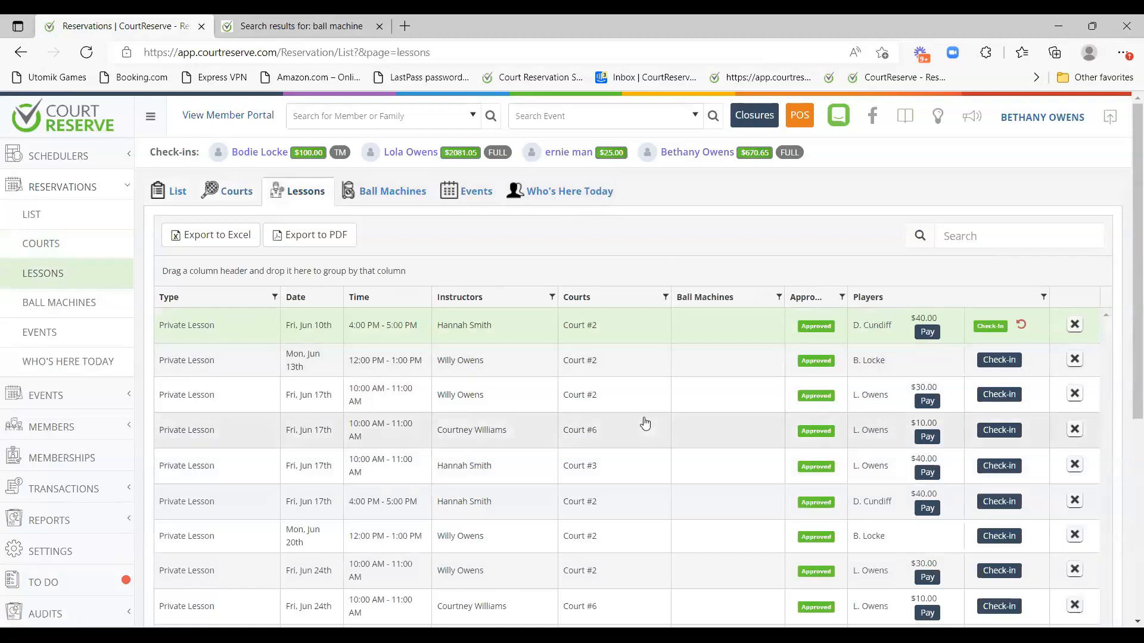
pyautogui.click(81, 302)
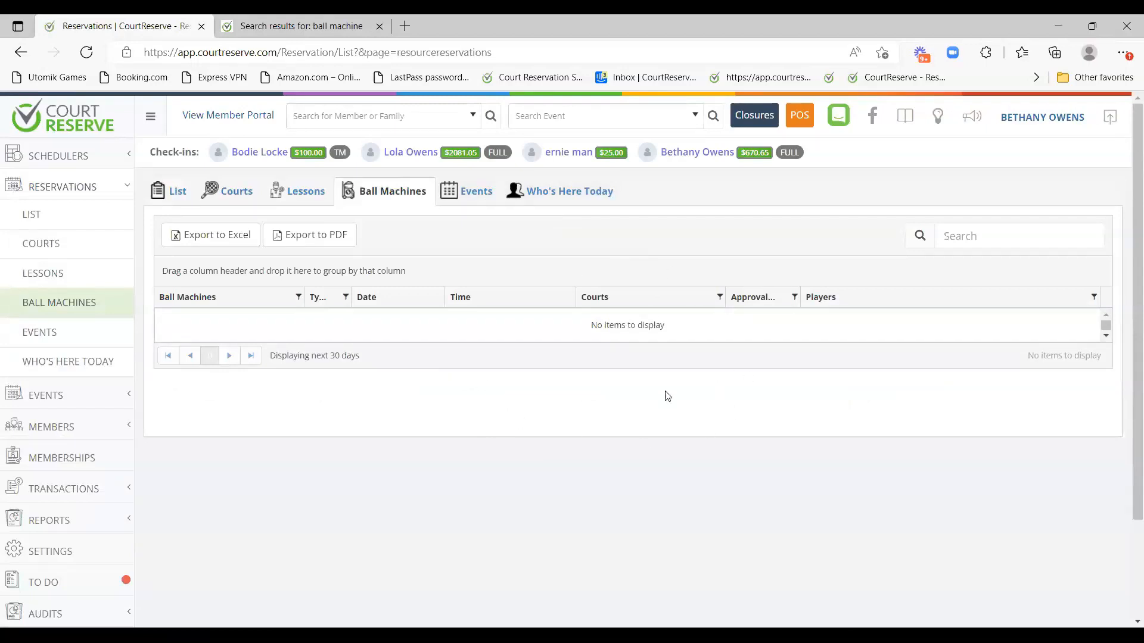
pyautogui.click(52, 336)
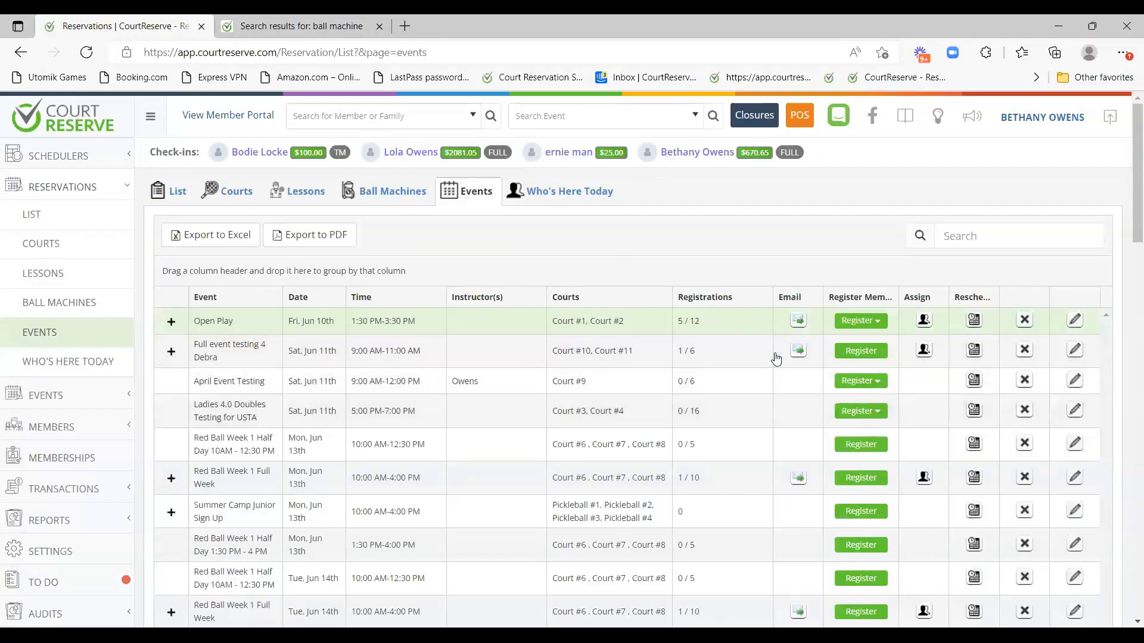
pyautogui.click(82, 367)
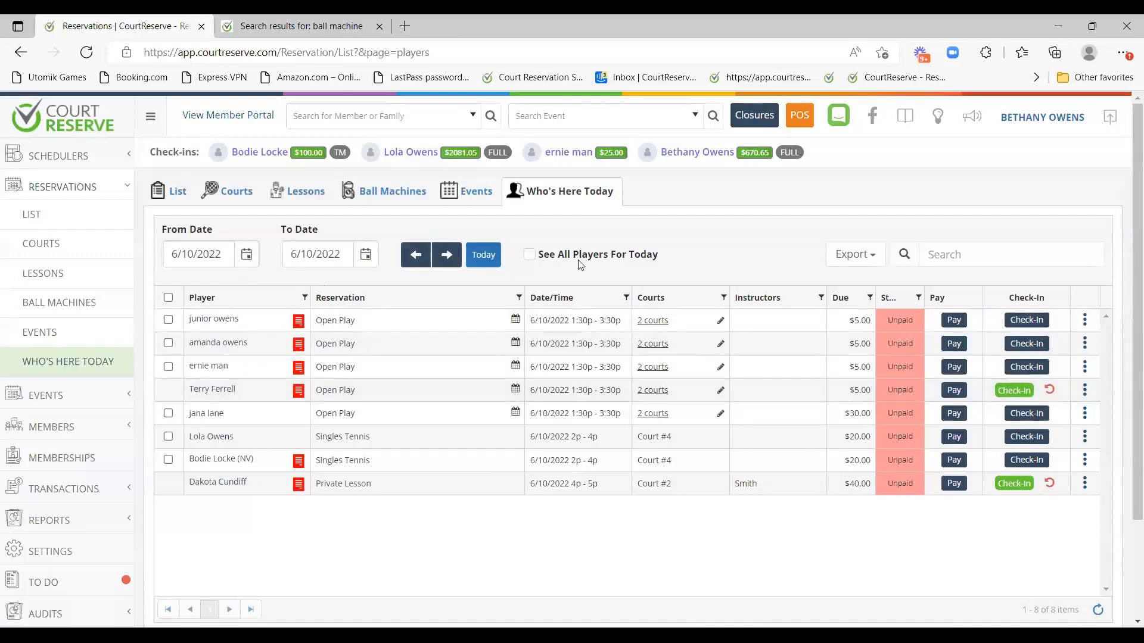
# Show all nine of today's players and open court assignment for an Open Play registrant.
pyautogui.click(530, 254)
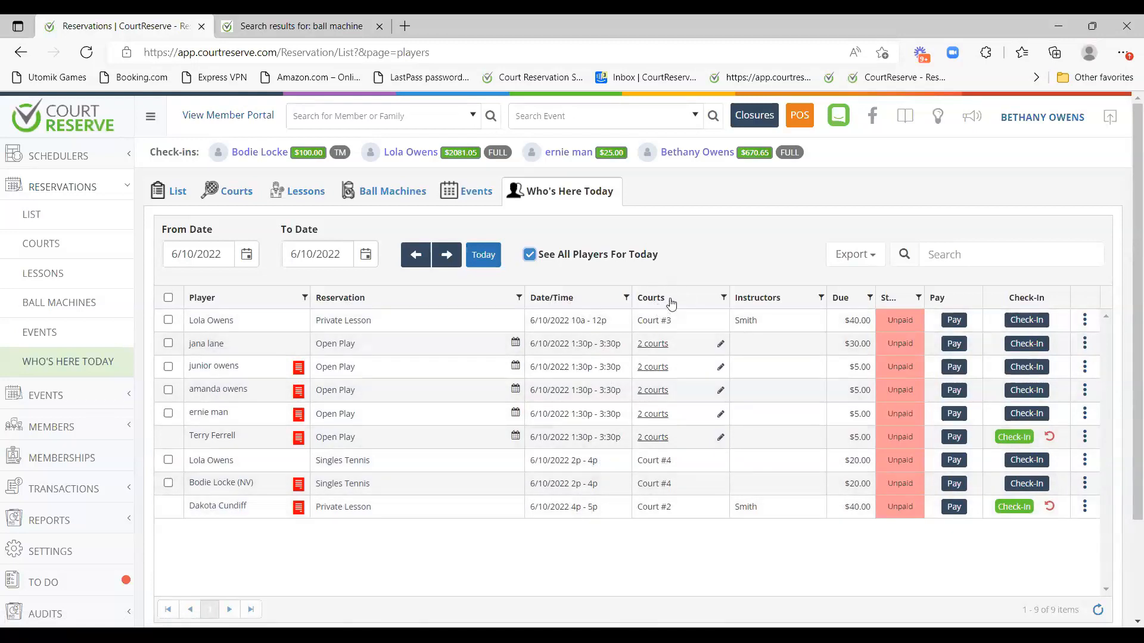
pyautogui.click(720, 345)
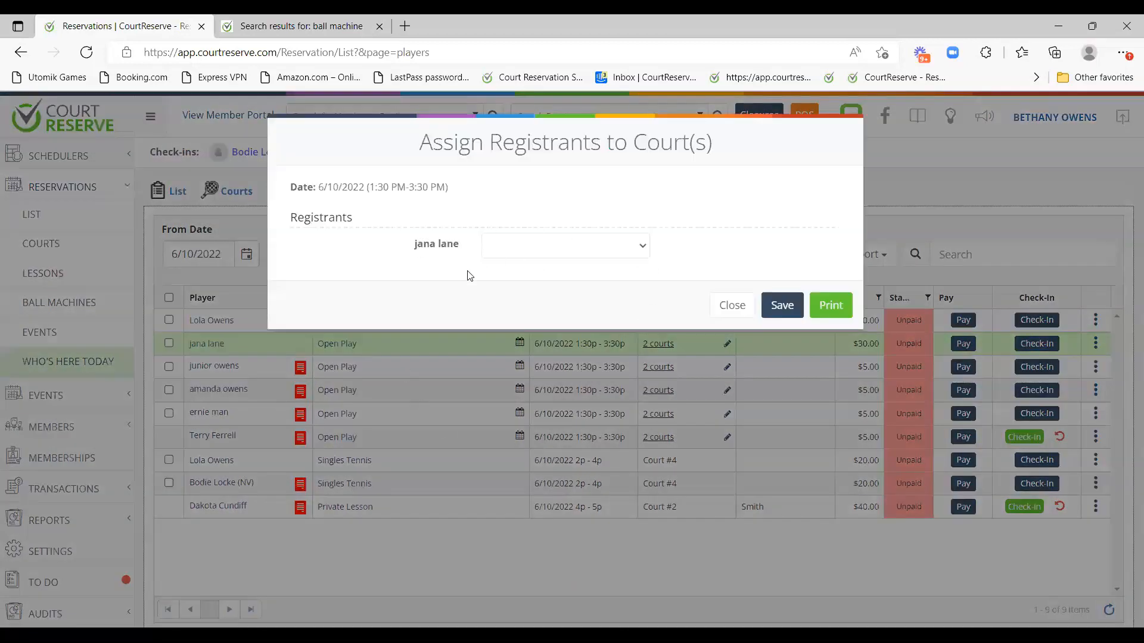
pyautogui.click(732, 305)
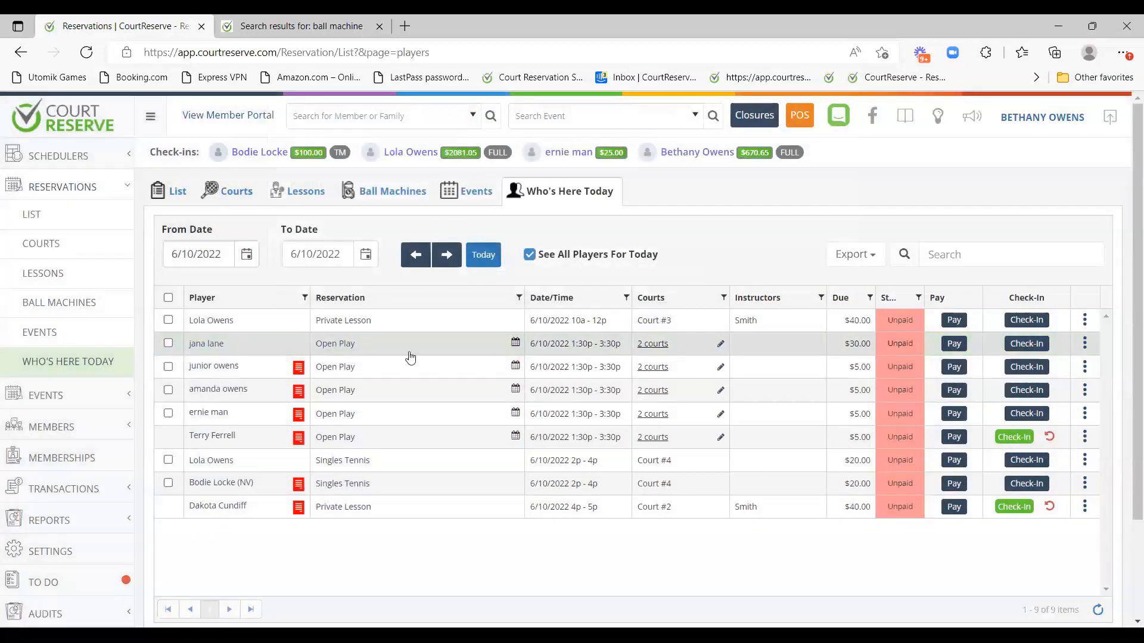
pyautogui.click(721, 349)
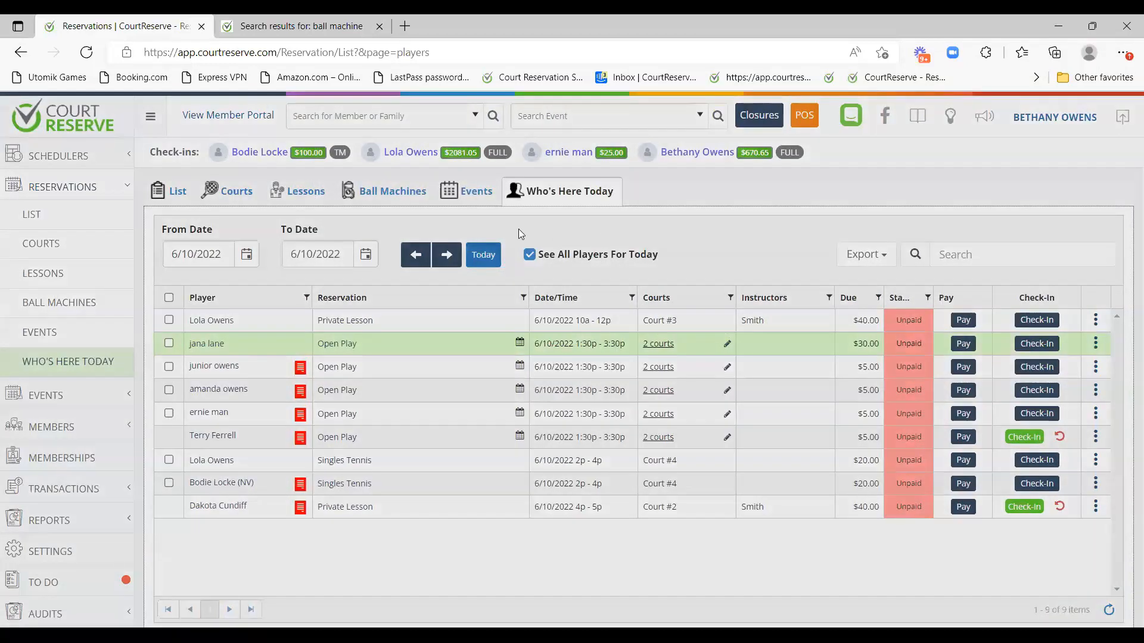
pyautogui.click(588, 246)
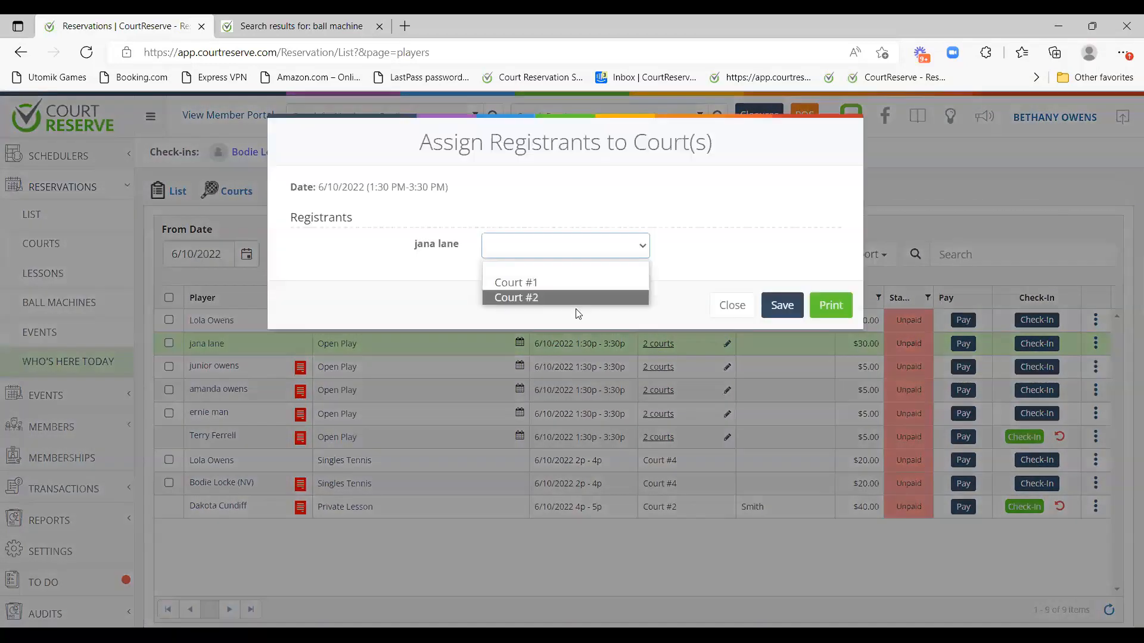
pyautogui.click(735, 303)
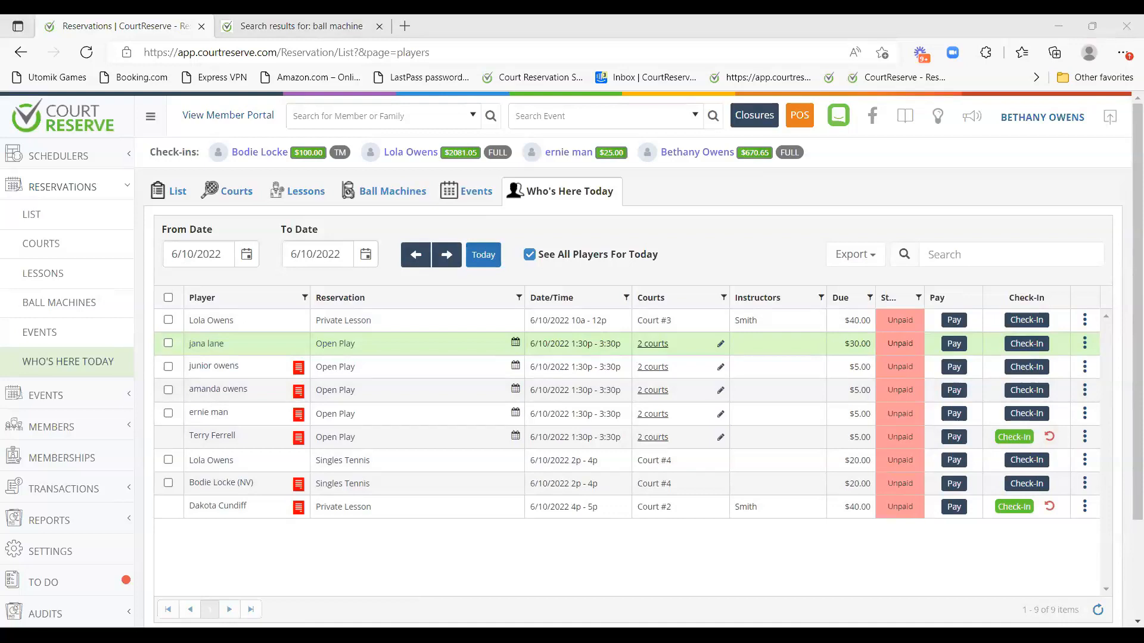
pyautogui.click(92, 225)
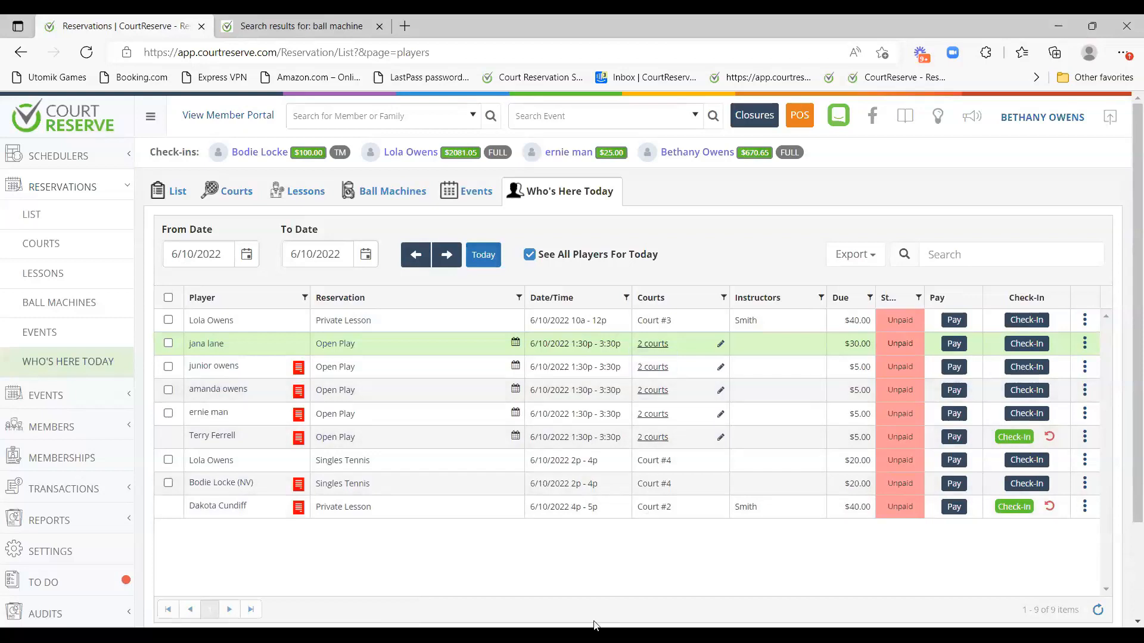
pyautogui.click(709, 91)
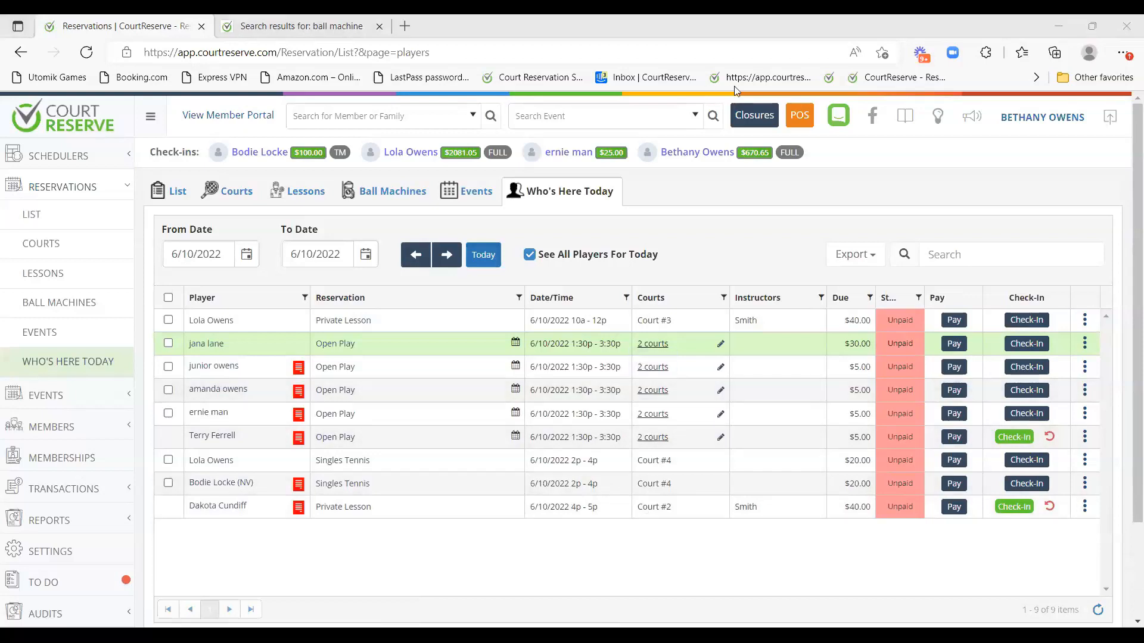
# Untick 'See All Players For Today', step dates back to 6/8 and forward to 6/10, and collapse Reservations.
pyautogui.click(529, 255)
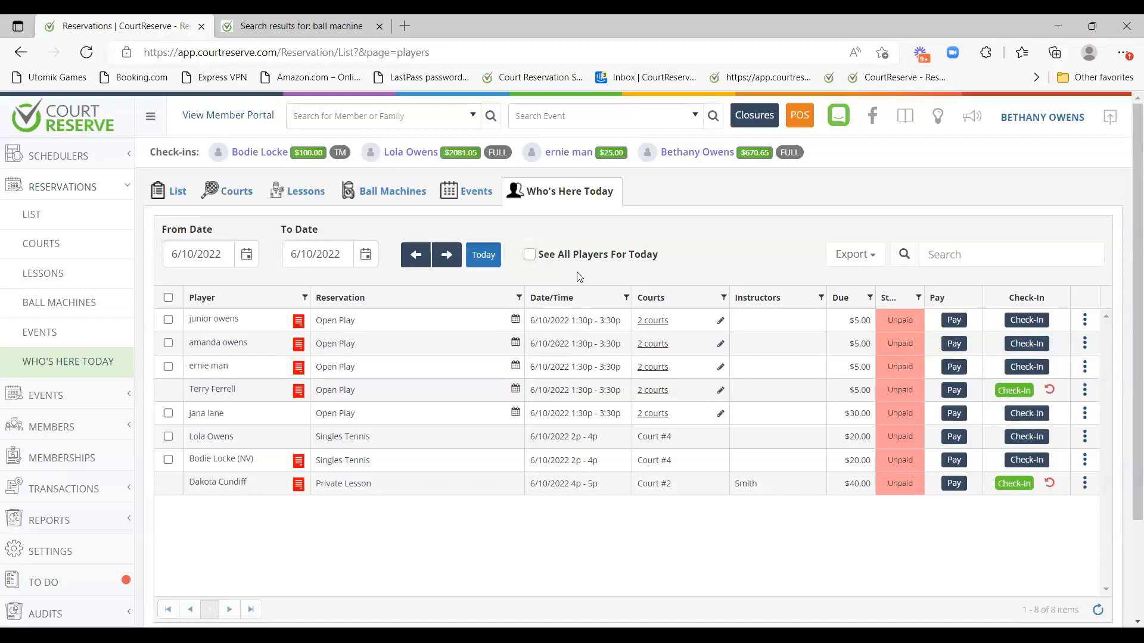
pyautogui.click(416, 256)
pyautogui.click(415, 257)
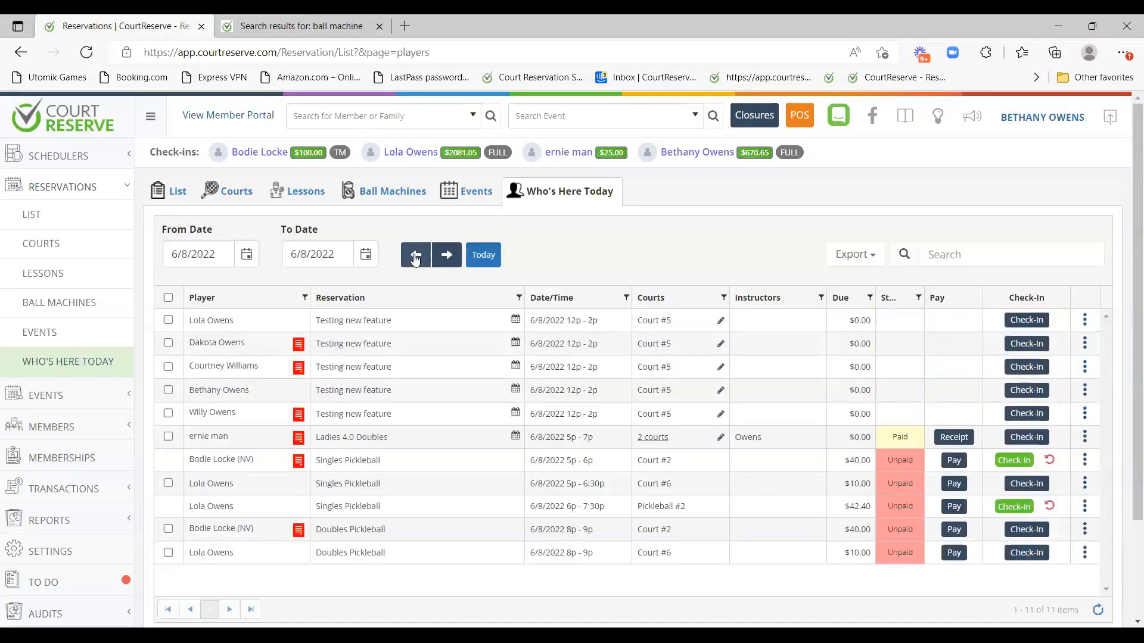
pyautogui.click(446, 256)
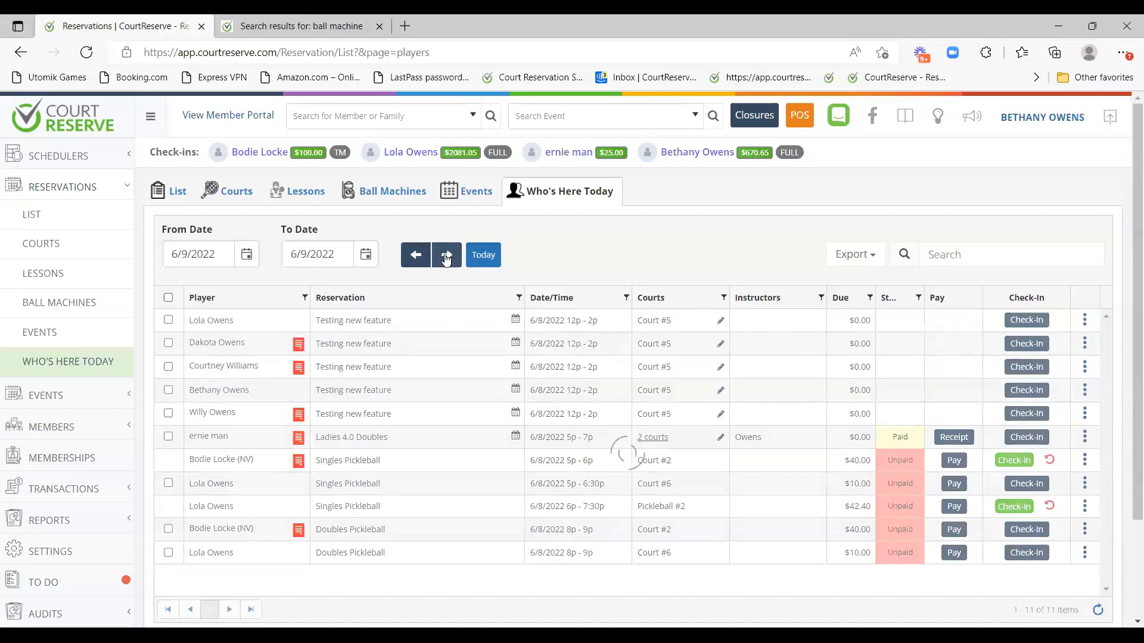
pyautogui.click(447, 256)
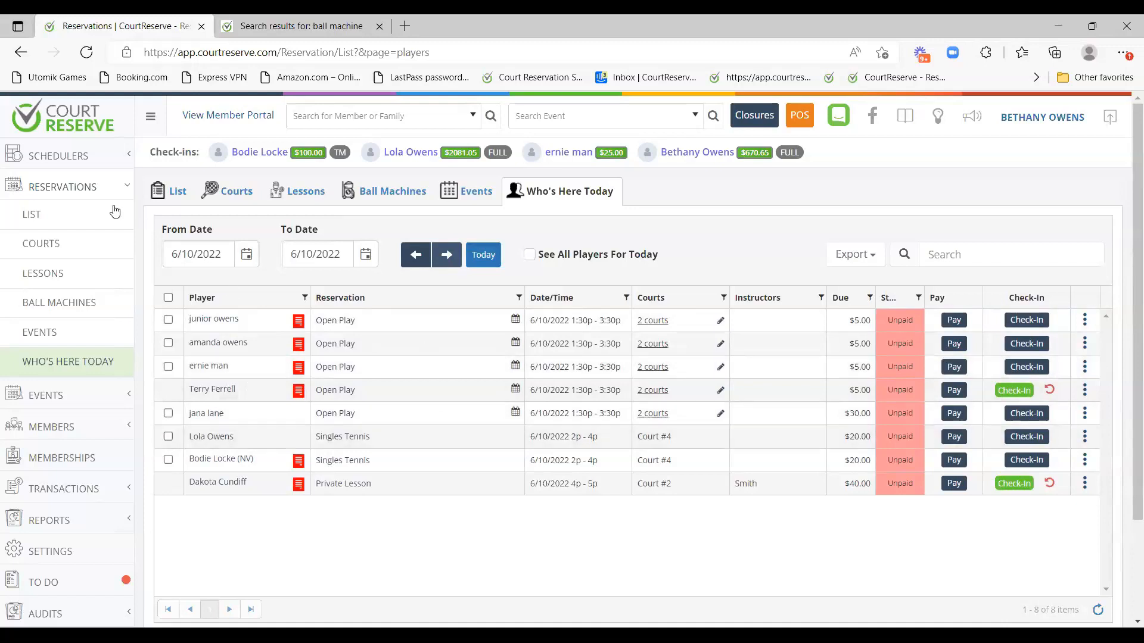
pyautogui.click(99, 191)
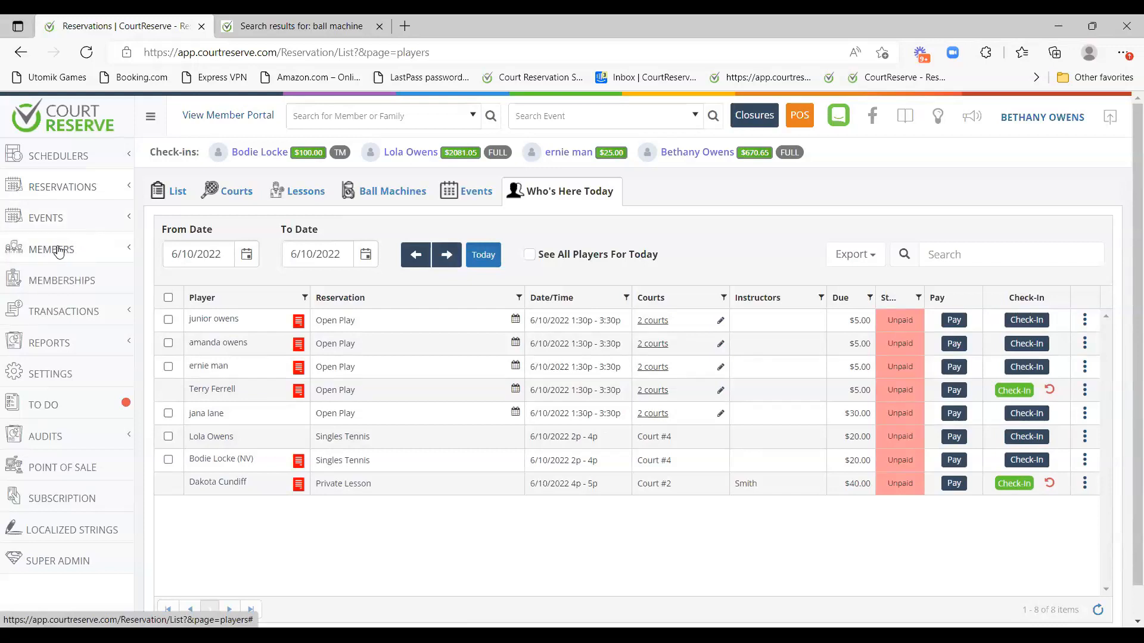
# Start a new member and enter their name and e-mail address.
pyautogui.click(60, 250)
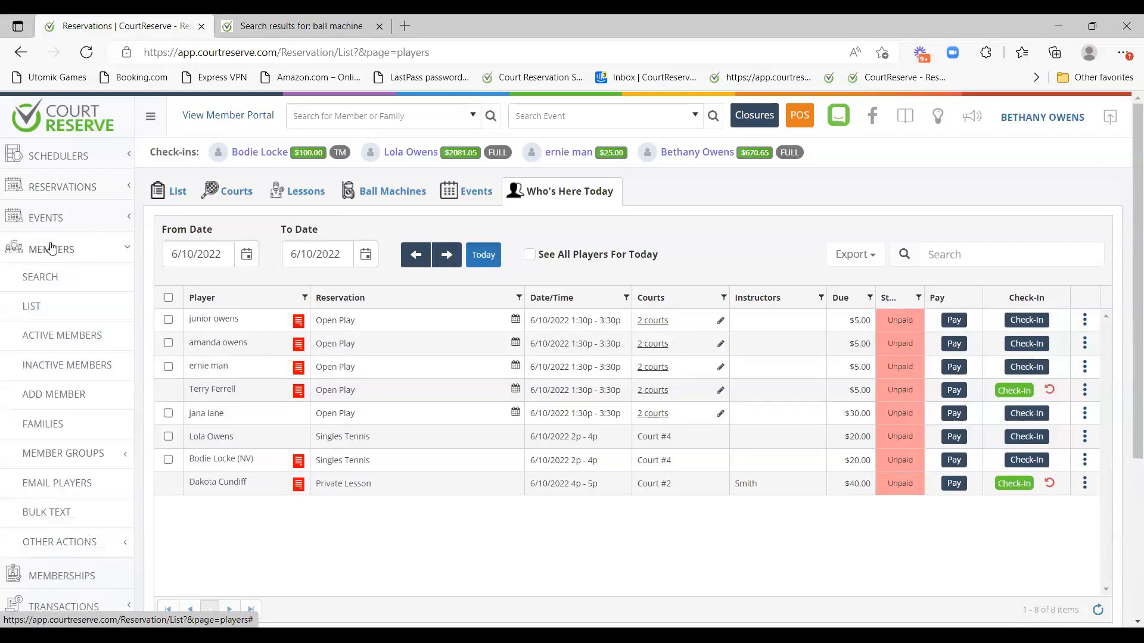
pyautogui.click(74, 398)
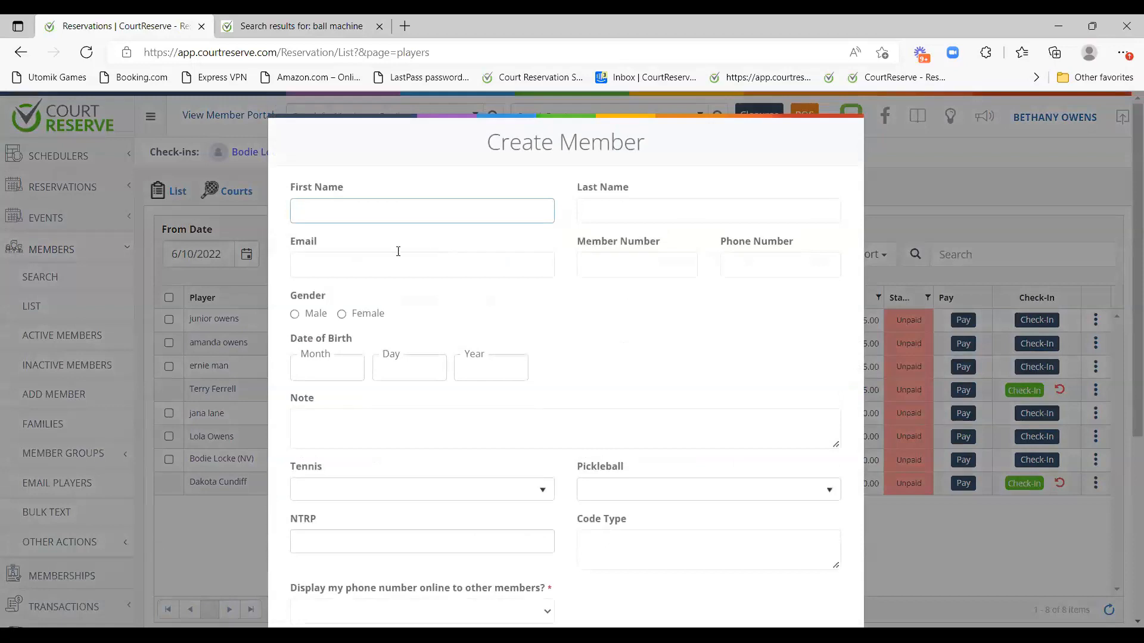
pyautogui.scroll(-5, 593, 322)
pyautogui.scroll(5, 740, 406)
pyautogui.write('s')
pyautogui.press('Tab')
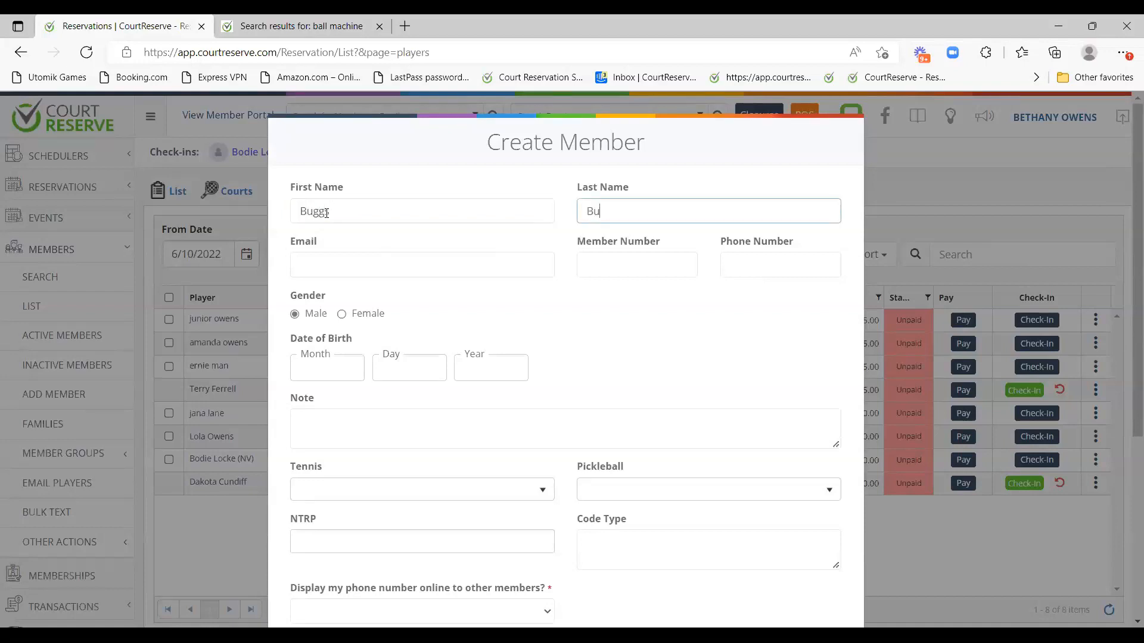
pyautogui.press('Tab')
pyautogui.write('Buggs')
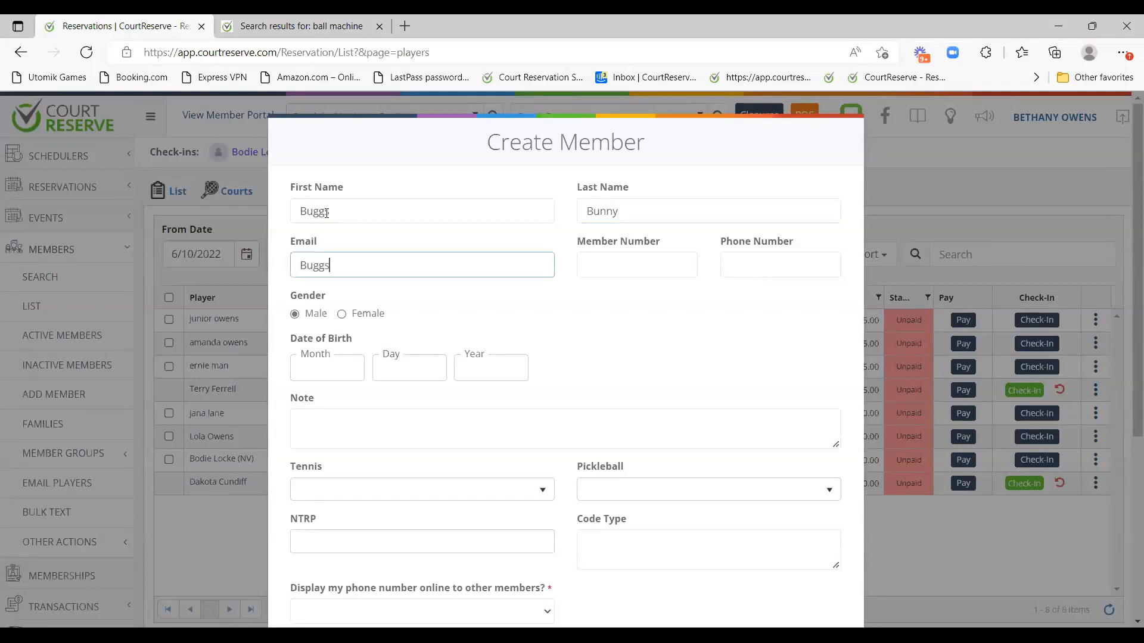
# Check the tennis rating options, create a family, and toggle family-level membership.
pyautogui.scroll(-3, 432, 274)
pyautogui.click(428, 329)
pyautogui.click(689, 284)
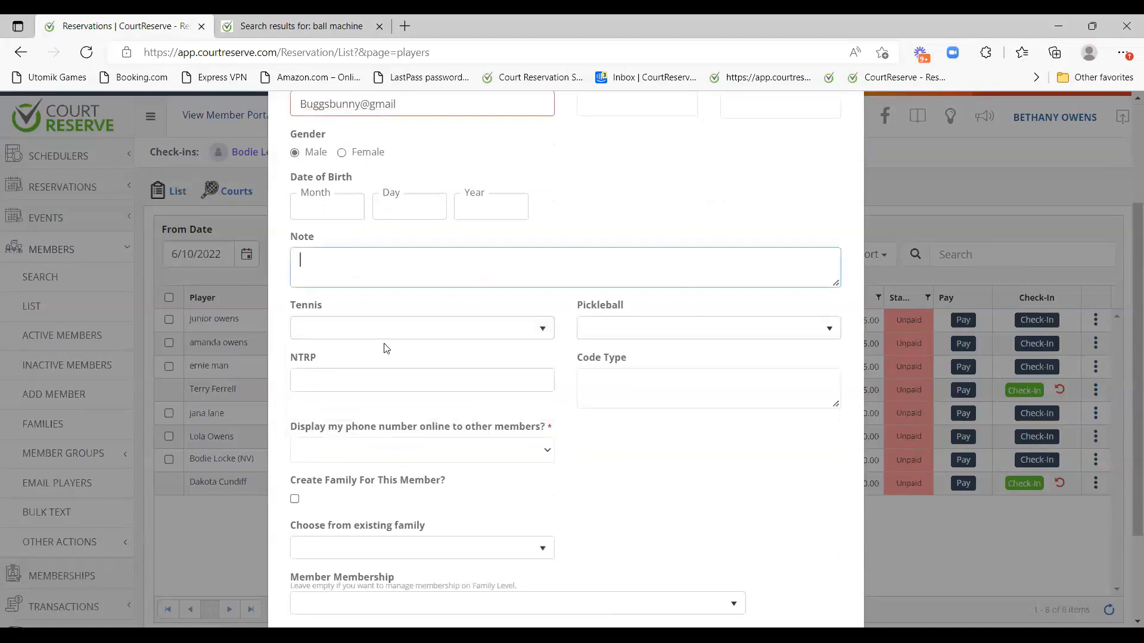
pyautogui.scroll(-2, 441, 293)
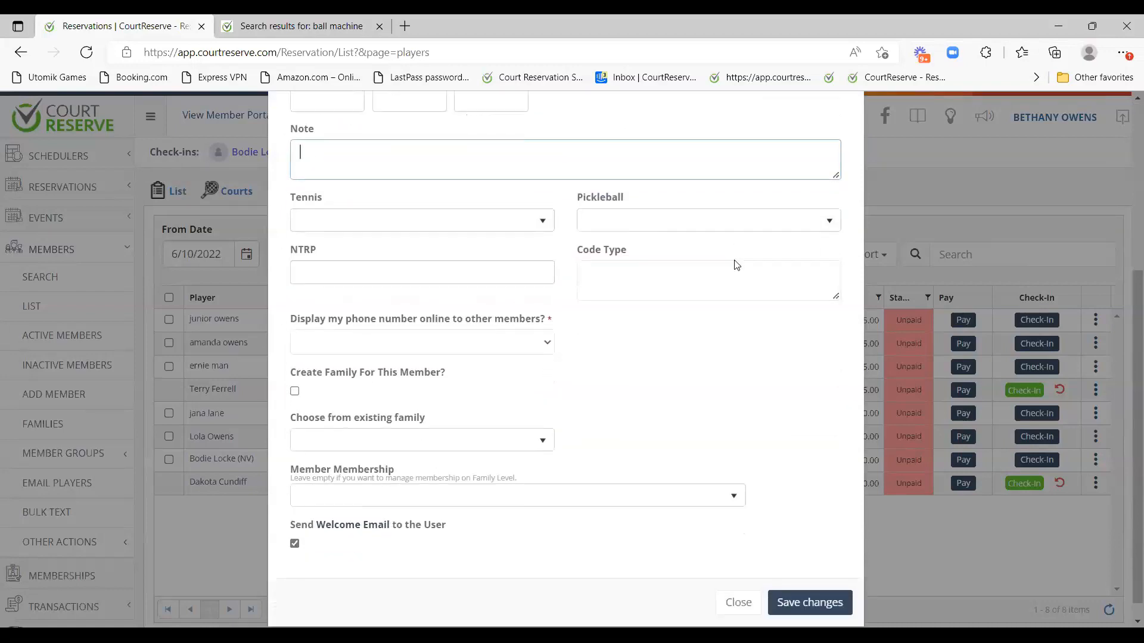
pyautogui.scroll(-1, 739, 256)
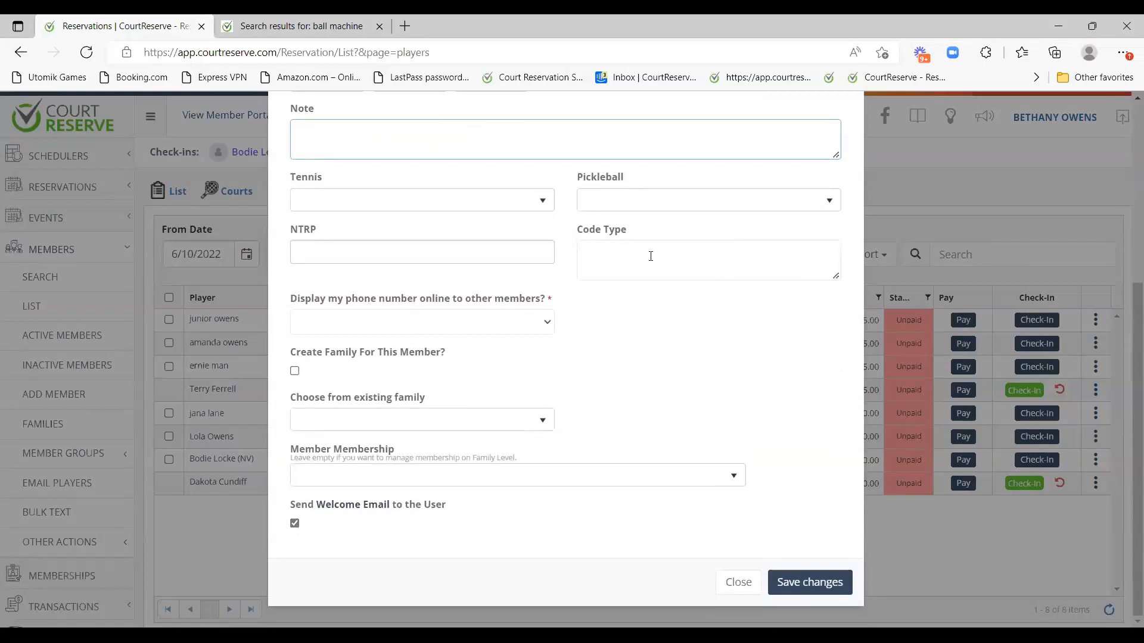
pyautogui.click(400, 353)
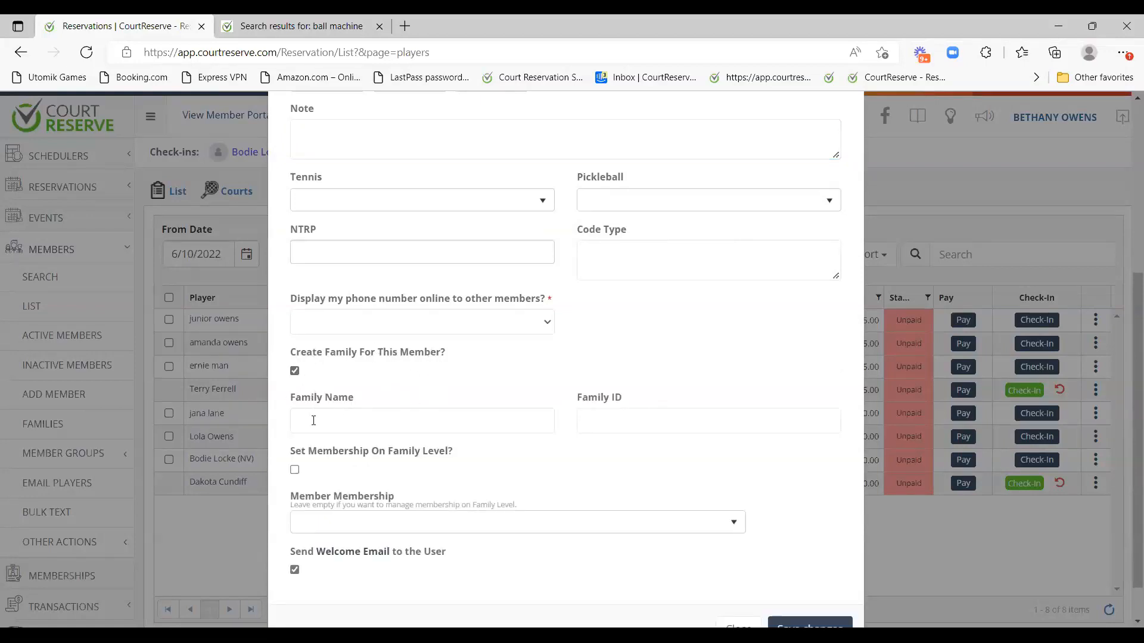
pyautogui.scroll(-1, 395, 415)
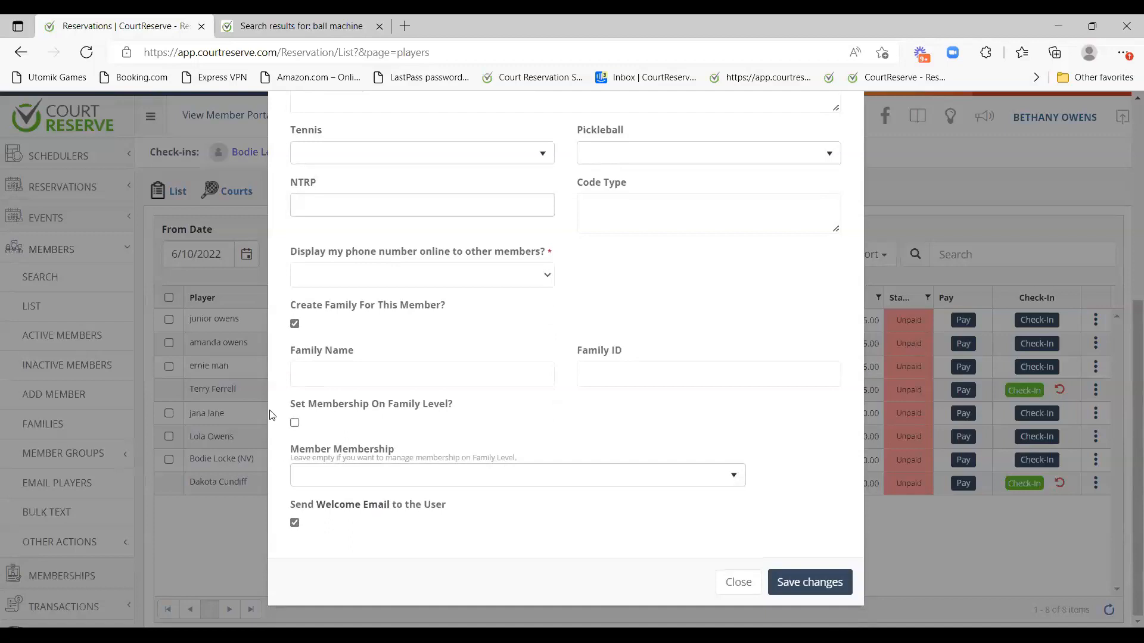
pyautogui.click(350, 407)
pyautogui.click(366, 407)
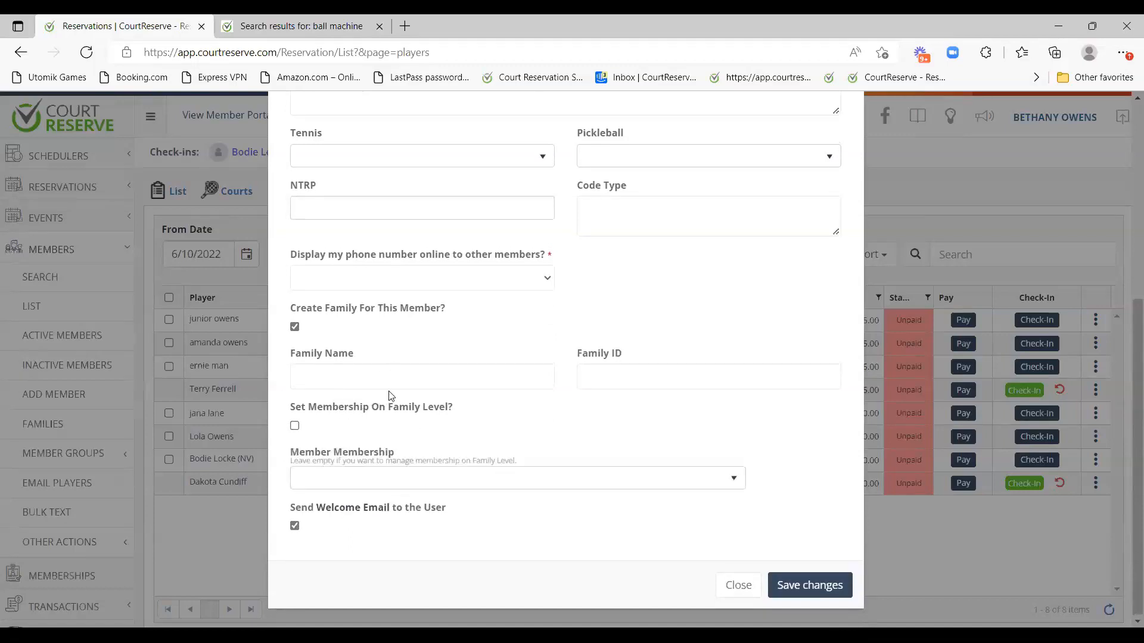
# Review the membership types and set the new member's membership to Non-Member.
pyautogui.click(365, 478)
pyautogui.scroll(1, 374, 412)
pyautogui.scroll(-2, 377, 432)
pyautogui.scroll(1, 381, 433)
pyautogui.click(393, 545)
pyautogui.moveTo(292, 410); pyautogui.dragTo(462, 421)
pyautogui.click(463, 421)
pyautogui.click(422, 407)
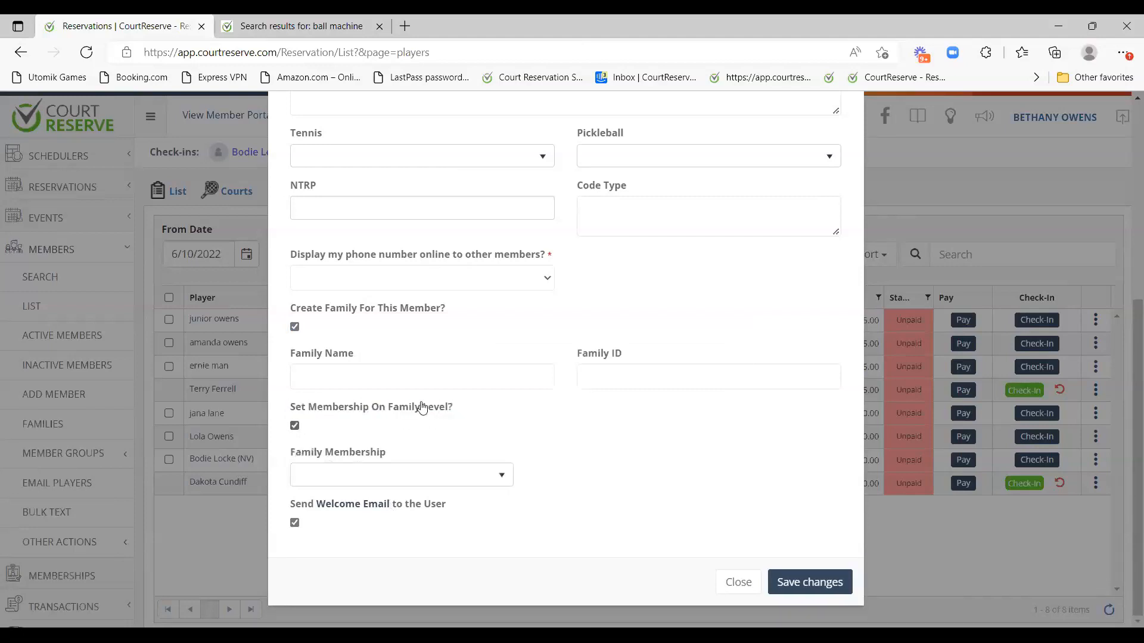
pyautogui.click(360, 481)
pyautogui.click(612, 480)
pyautogui.click(308, 407)
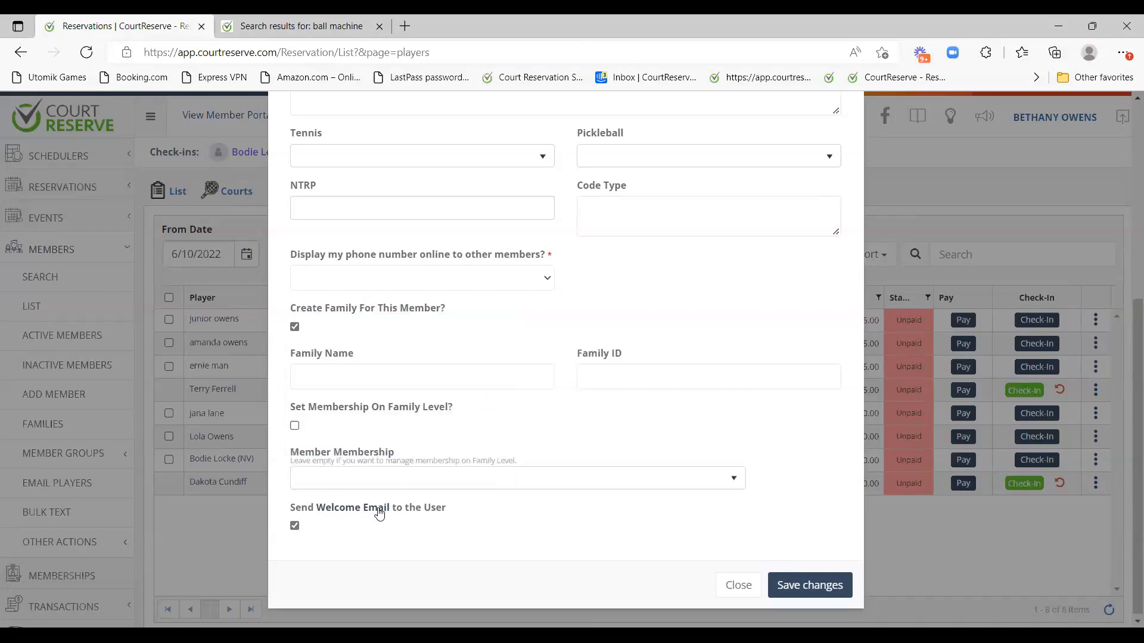
pyautogui.click(369, 477)
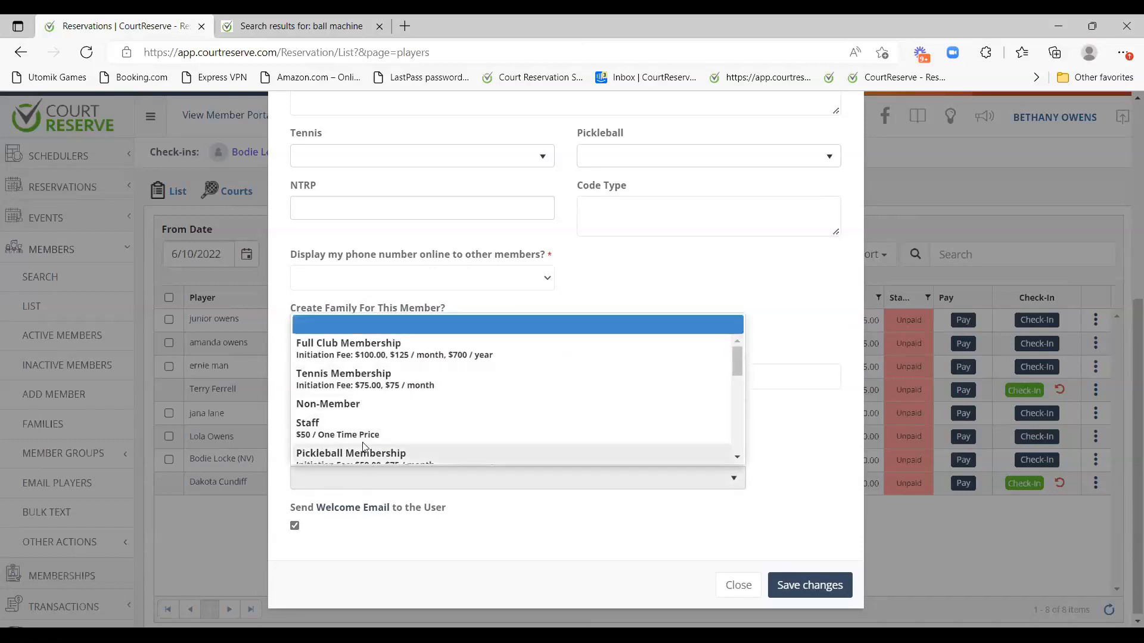
pyautogui.click(335, 412)
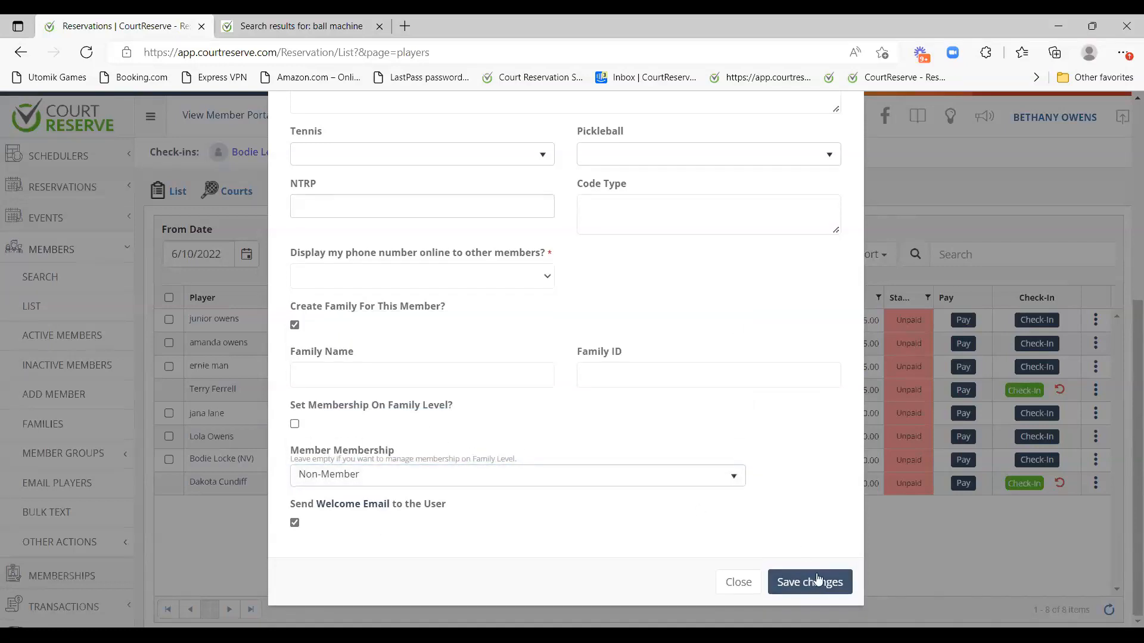
# Complete the e-mail address, set phone number visibility to Yes, and save.
pyautogui.click(818, 581)
pyautogui.write('om')
pyautogui.click(621, 385)
pyautogui.scroll(-5, 712, 485)
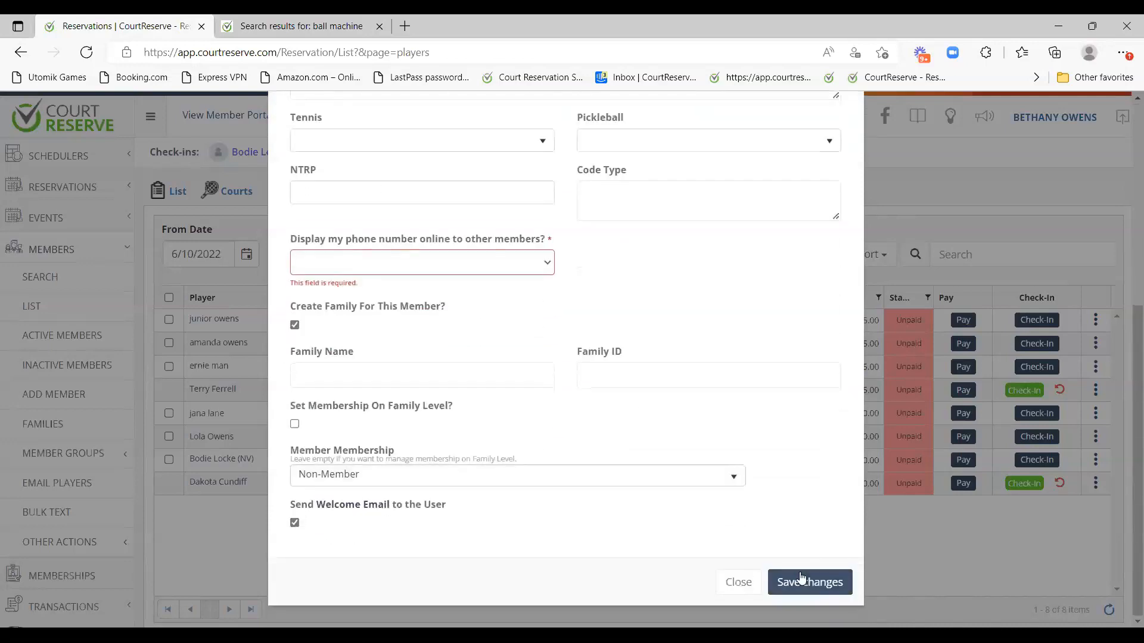
pyautogui.doubleClick(821, 563)
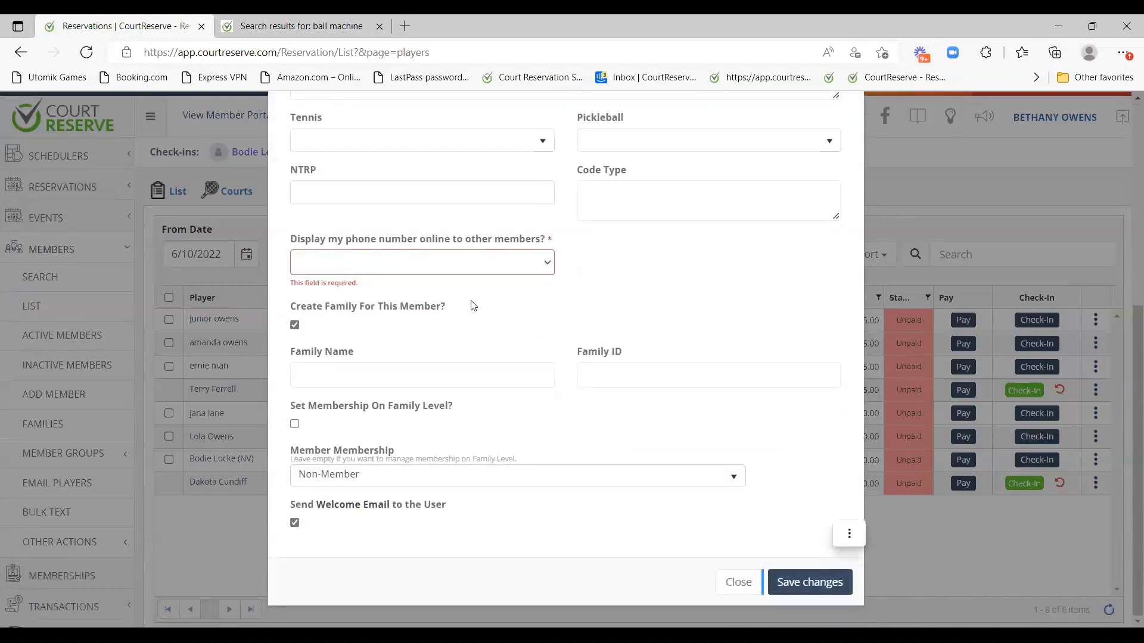
pyautogui.click(425, 269)
pyautogui.click(427, 298)
pyautogui.click(828, 574)
# Turn off family creation, which required a family name, and save the new member.
pyautogui.scroll(-4, 477, 304)
pyautogui.scroll(1, 477, 302)
pyautogui.scroll(-3, 478, 309)
pyautogui.click(412, 375)
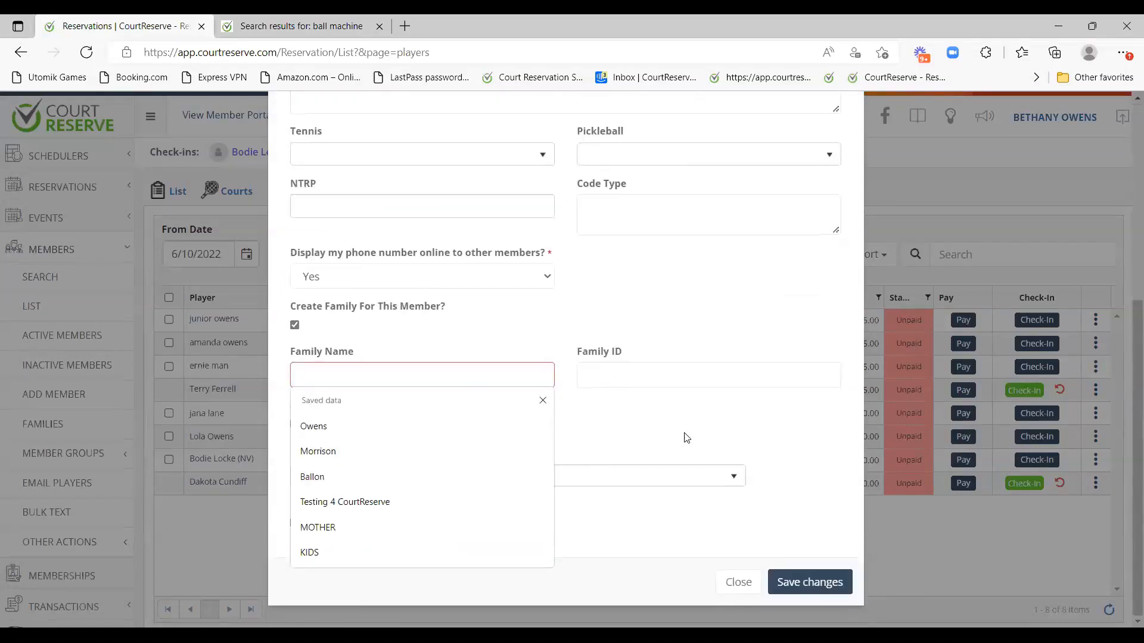
pyautogui.click(327, 306)
pyautogui.click(809, 574)
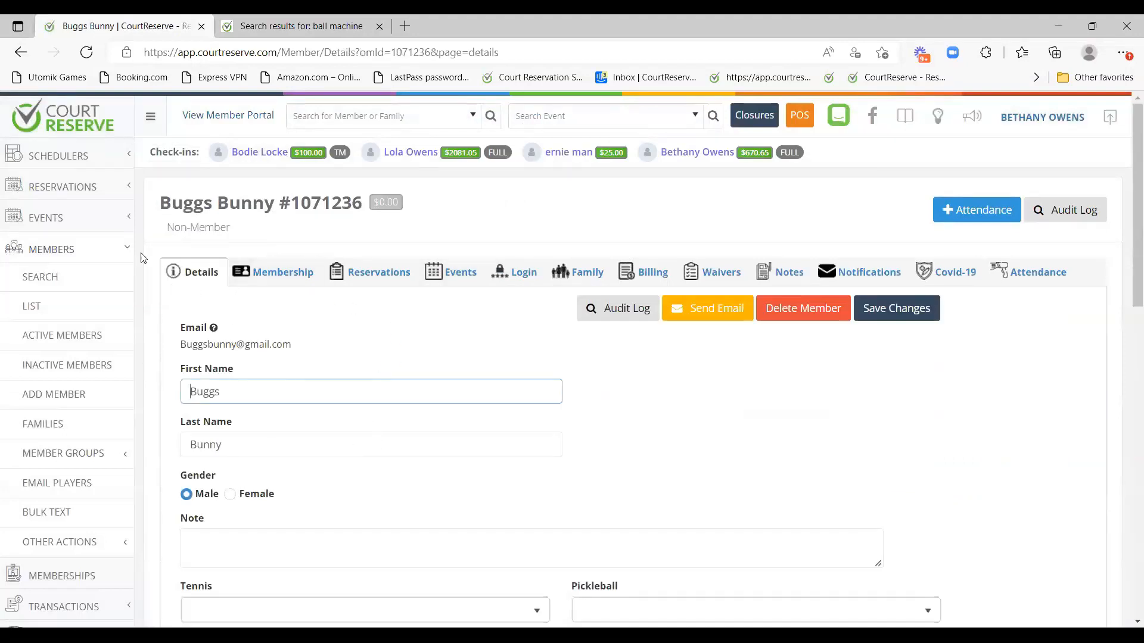
# Open the expanded court scheduler from the Schedulers navigation section.
pyautogui.click(80, 158)
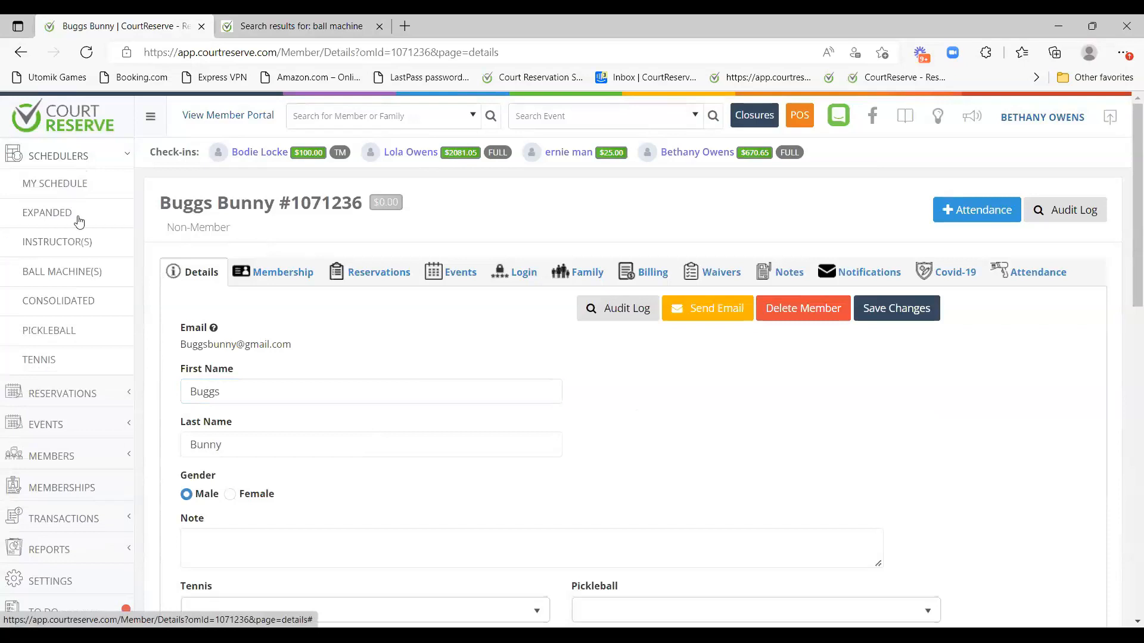
pyautogui.click(80, 220)
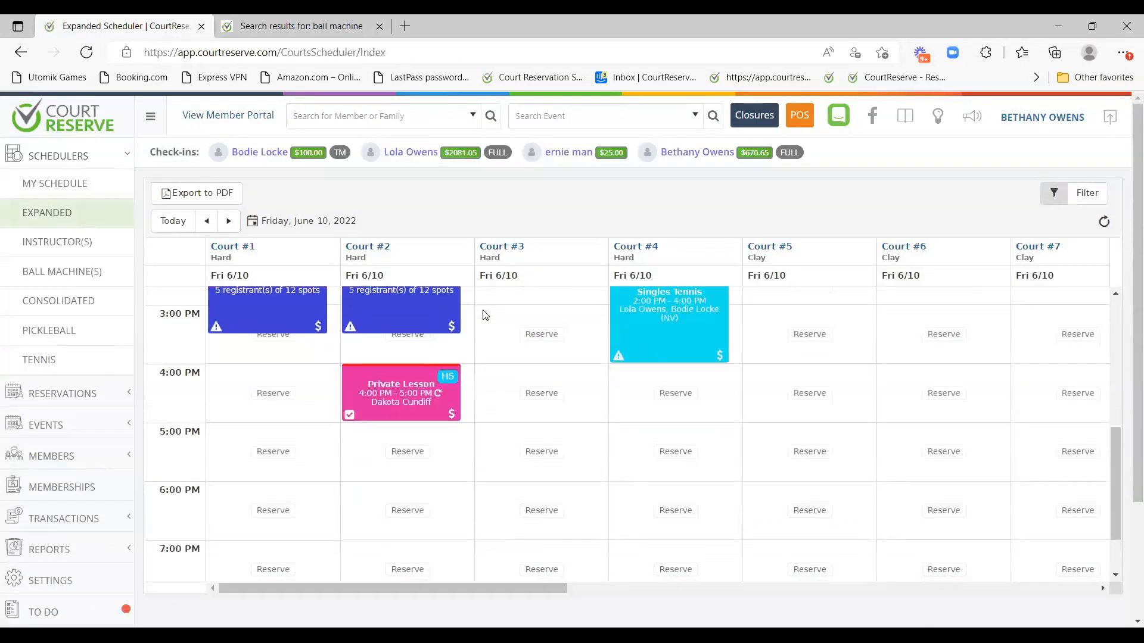
pyautogui.scroll(-1, 486, 315)
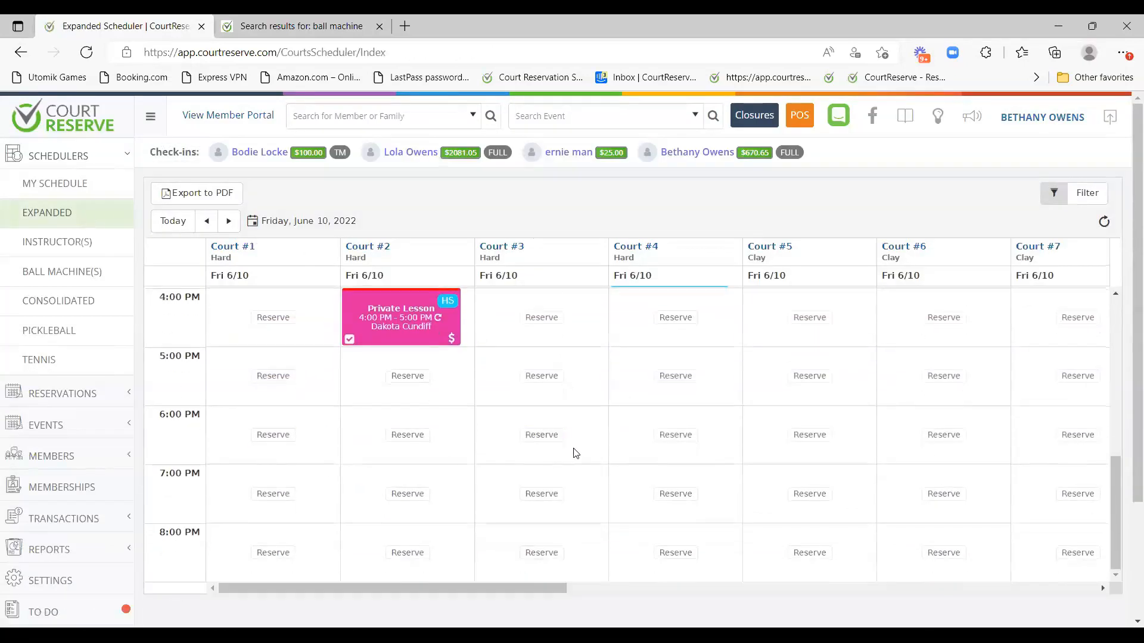
# Start a 6:00 PM booking on Court #3 and search for player 'lion'.
pyautogui.click(525, 441)
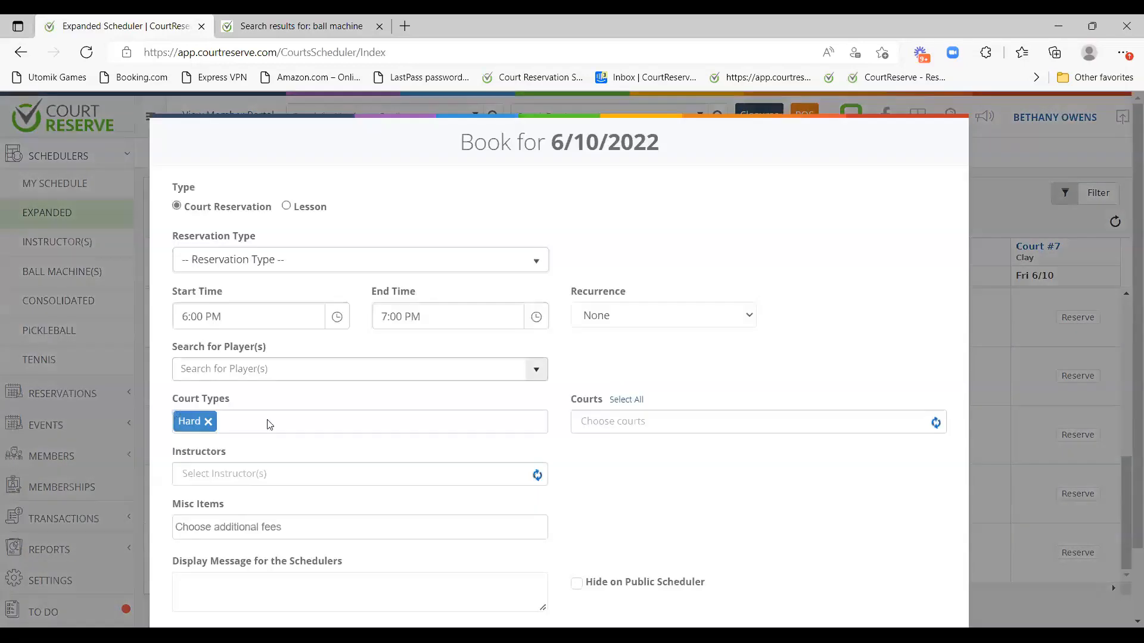
pyautogui.click(225, 371)
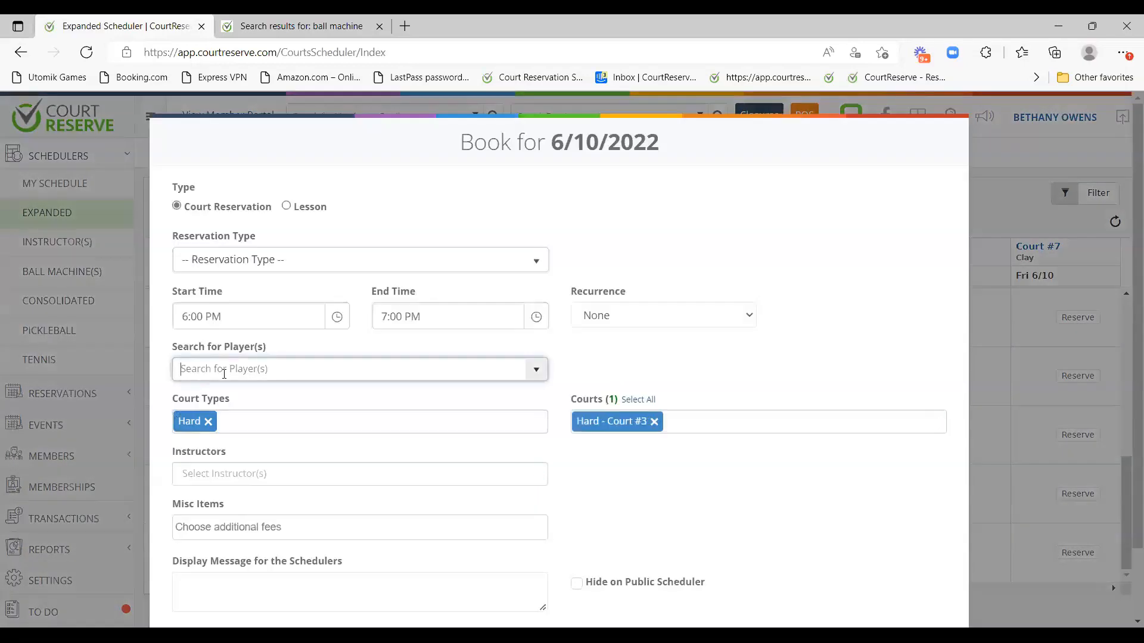
pyautogui.write('lion')
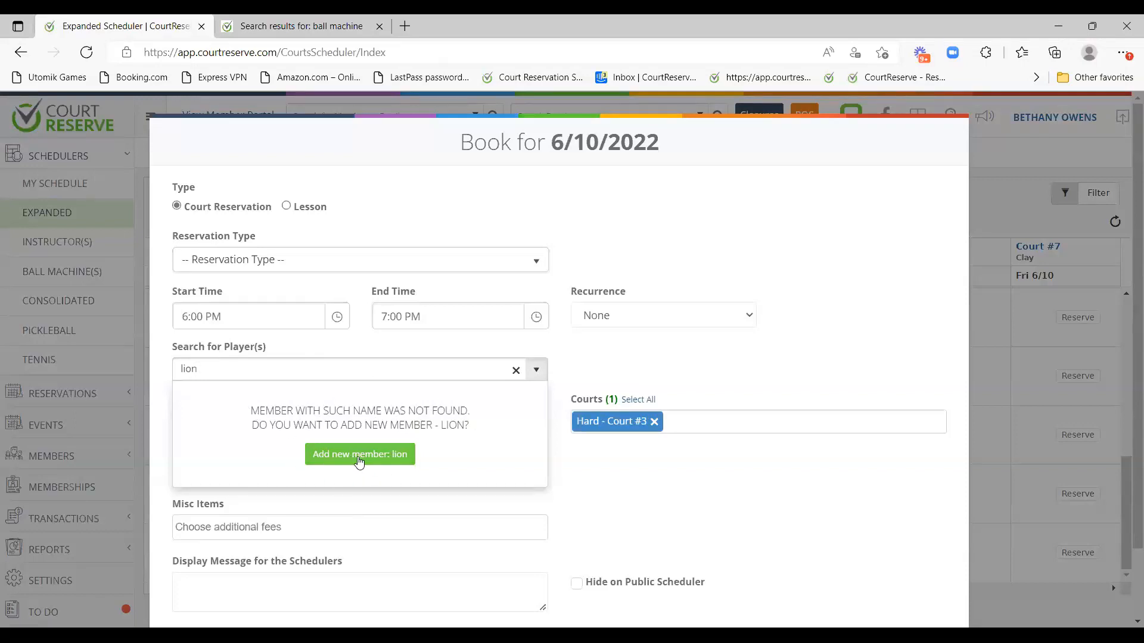
# Open the Create Member form for 'lion', then close it without saving.
pyautogui.click(400, 458)
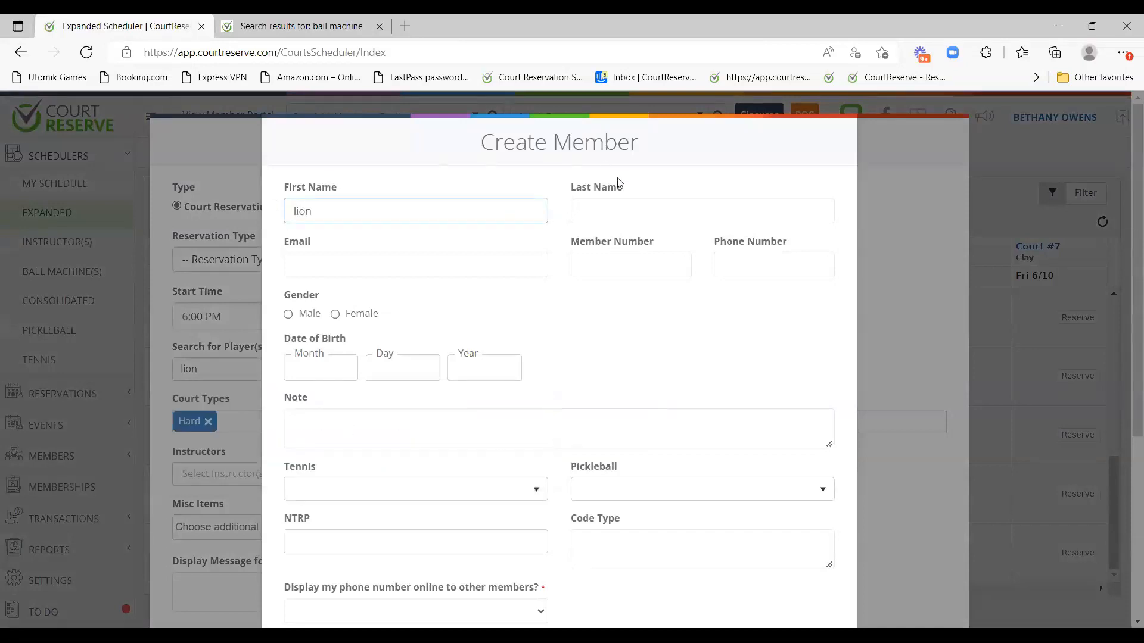
pyautogui.scroll(-5, 602, 381)
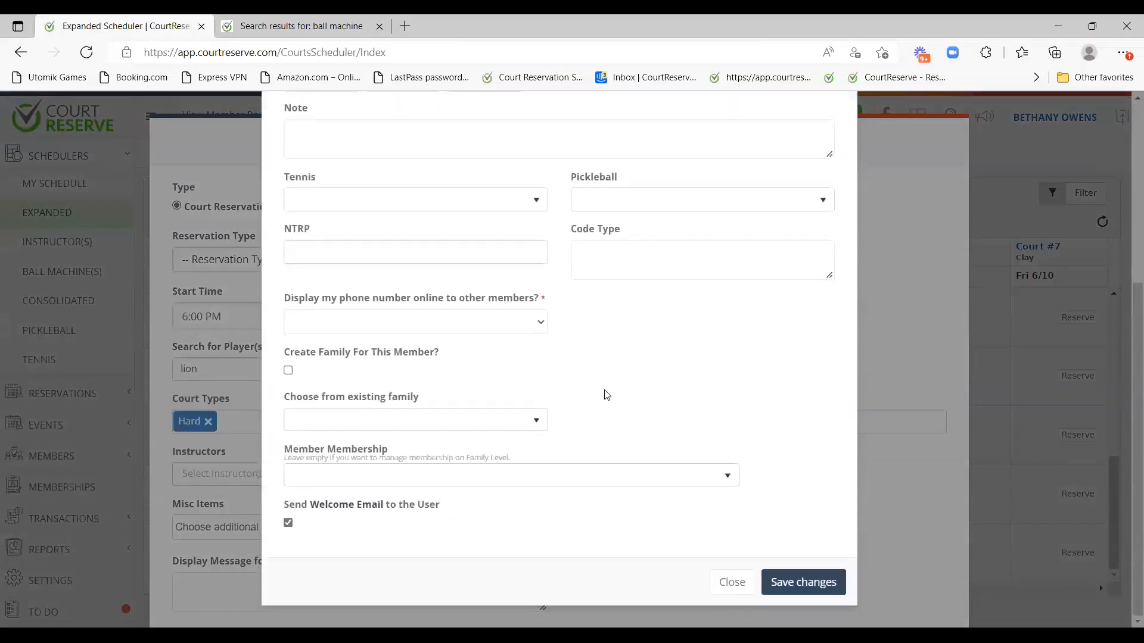
pyautogui.scroll(4, 604, 393)
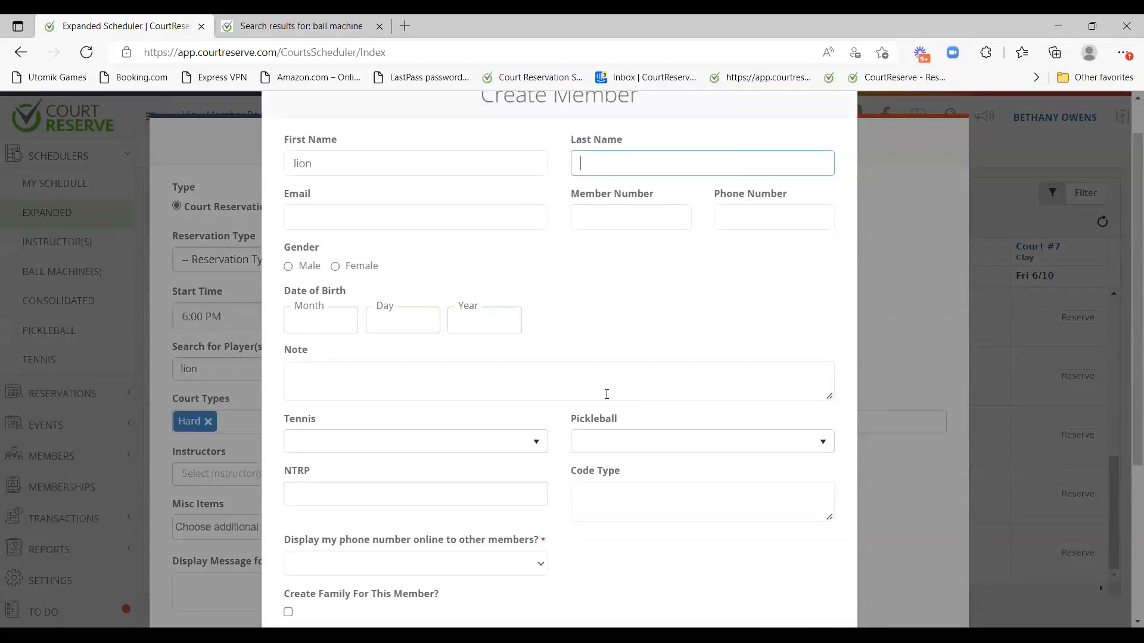
pyautogui.scroll(-4, 606, 395)
pyautogui.click(891, 478)
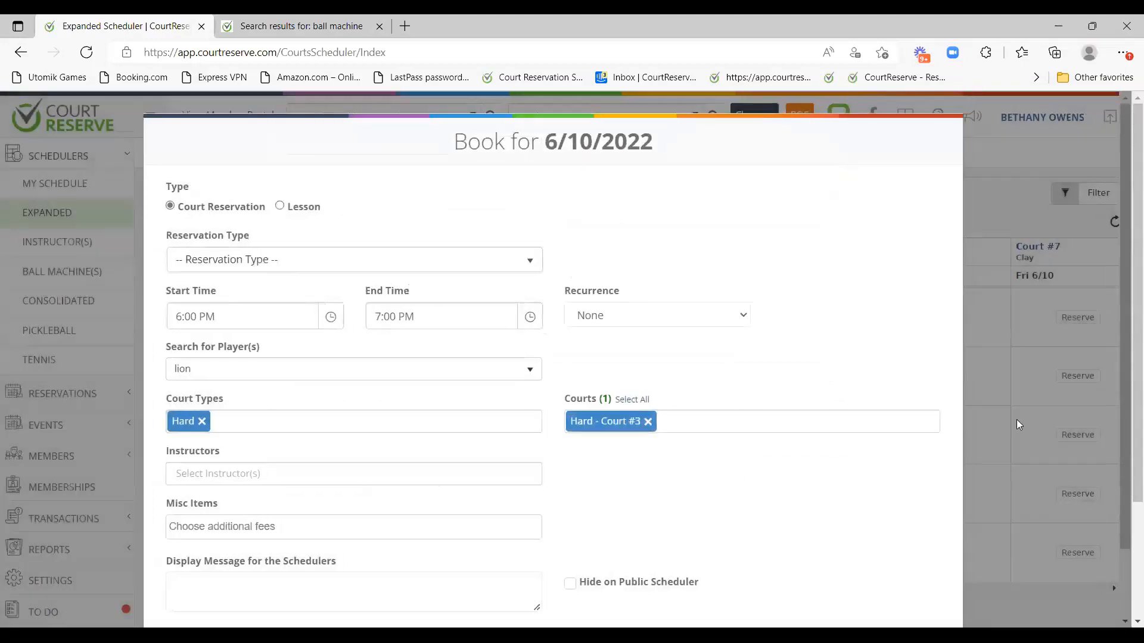
# Close the Court #3 booking form without reserving.
pyautogui.scroll(-2, 723, 544)
pyautogui.click(880, 580)
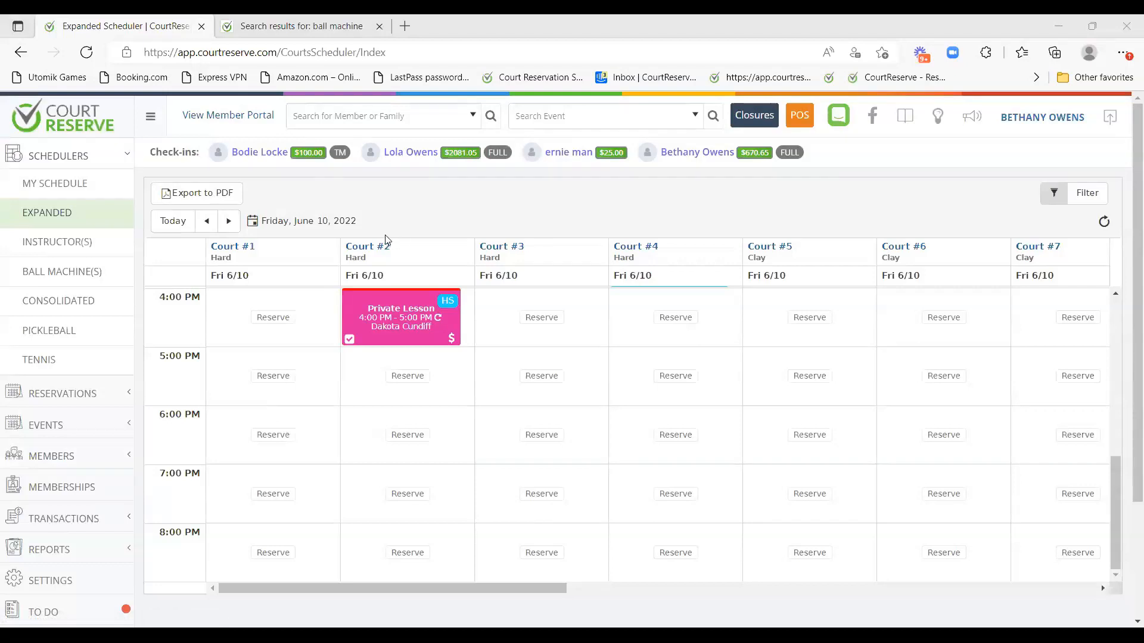
pyautogui.scroll(5, 375, 298)
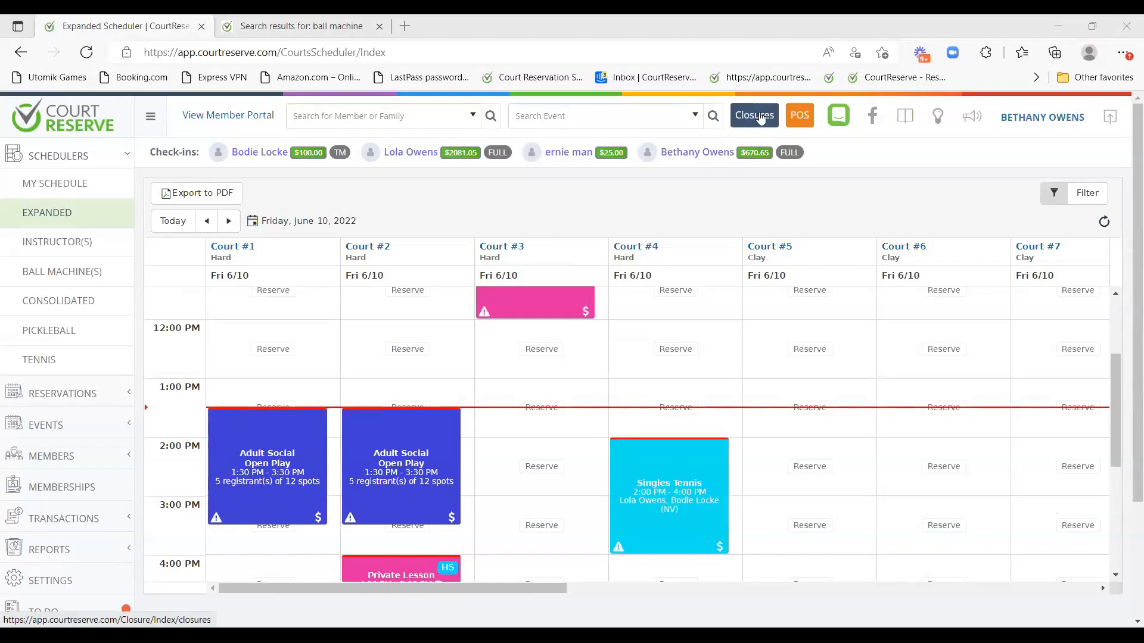
# Create a new court closure with closure type Holiday.
pyautogui.click(759, 118)
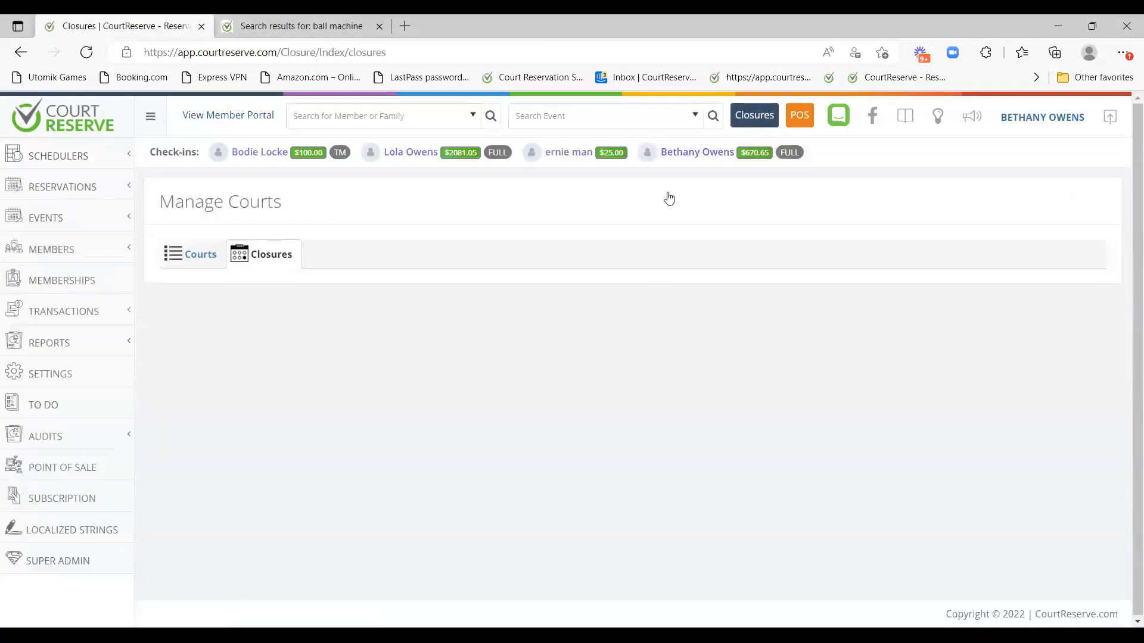
pyautogui.click(1044, 298)
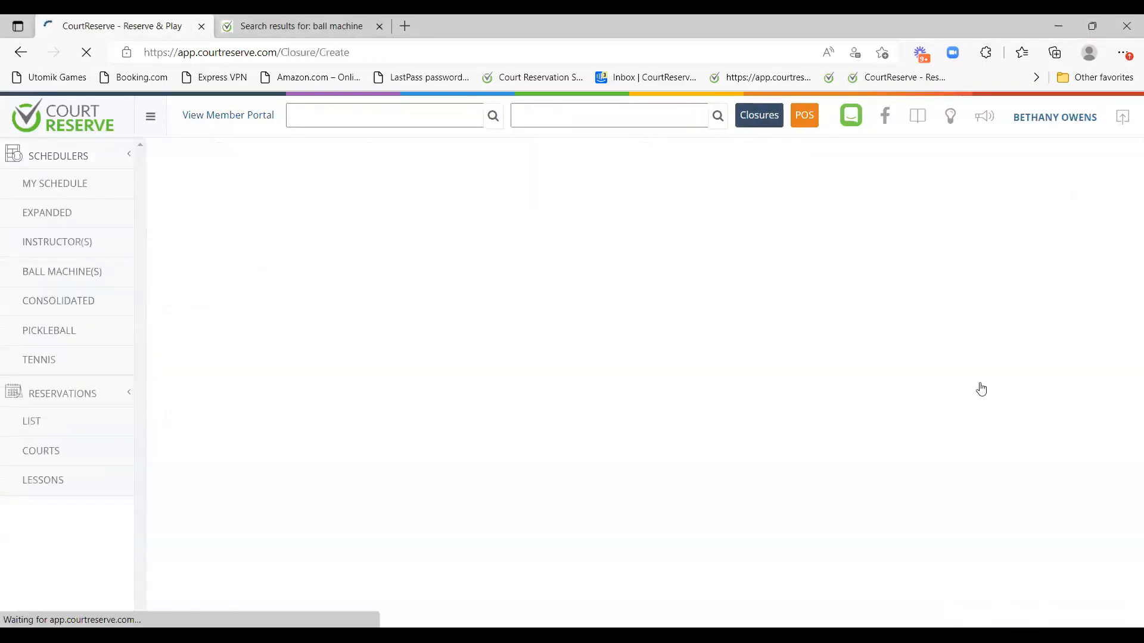
pyautogui.click(240, 298)
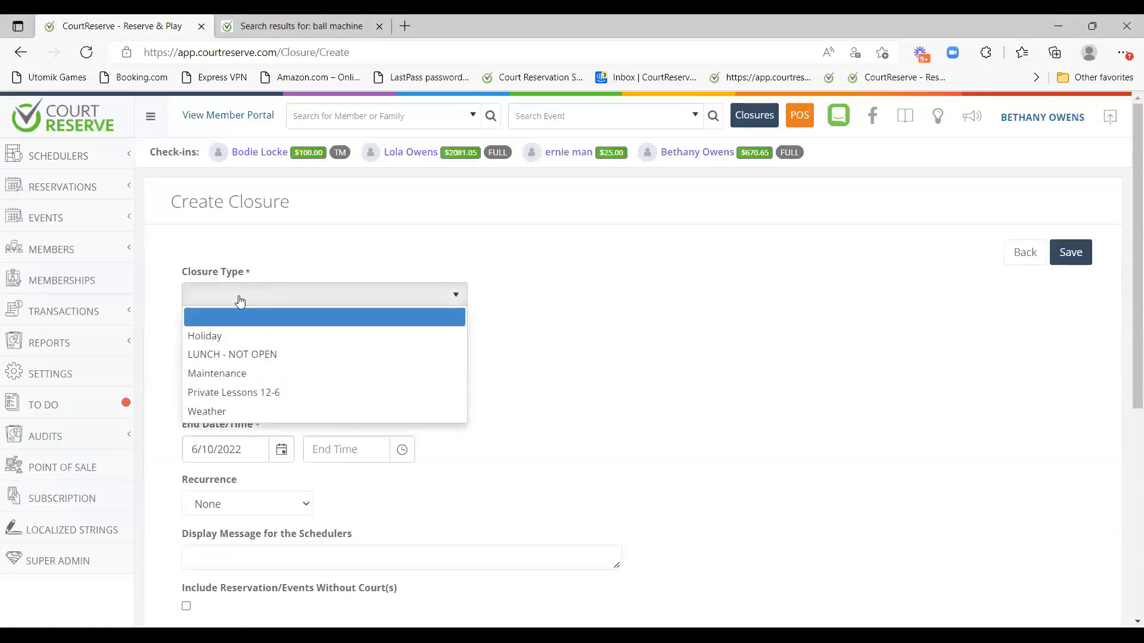
pyautogui.click(219, 335)
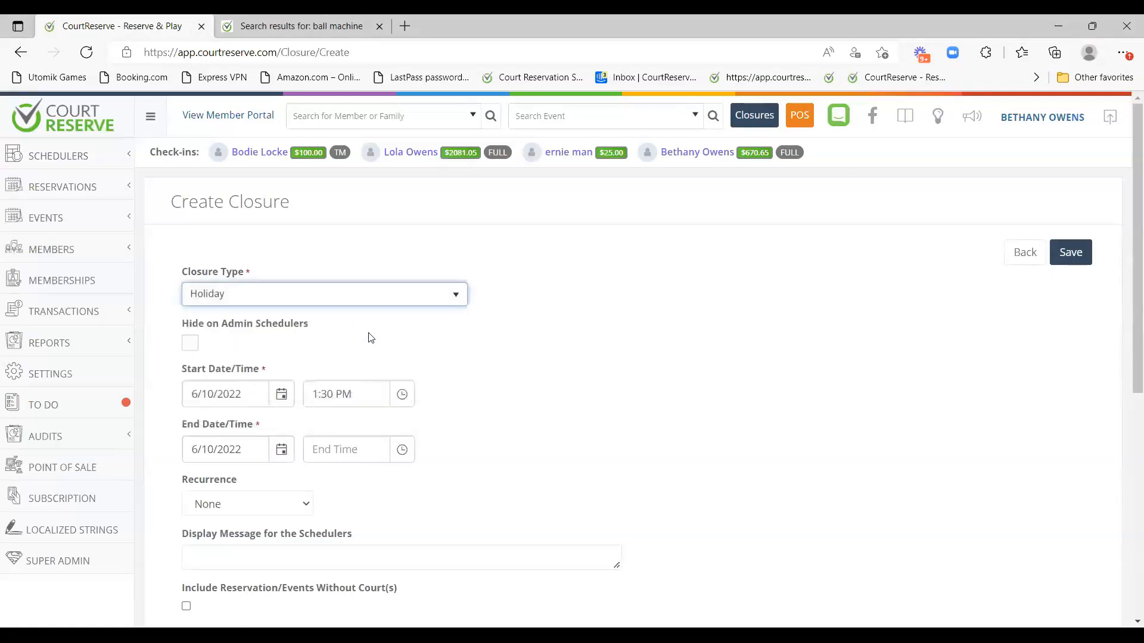
pyautogui.scroll(-2, 217, 349)
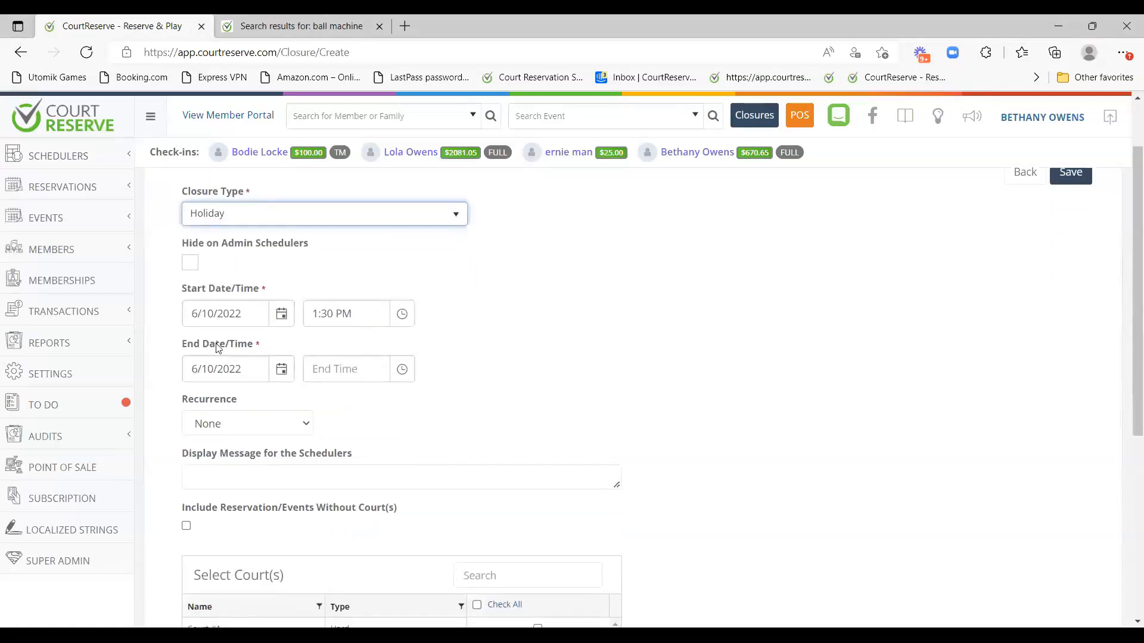
# Set the closure to 7/4/2022 from 9:00 AM to 9:00 PM.
pyautogui.click(283, 319)
pyautogui.click(232, 526)
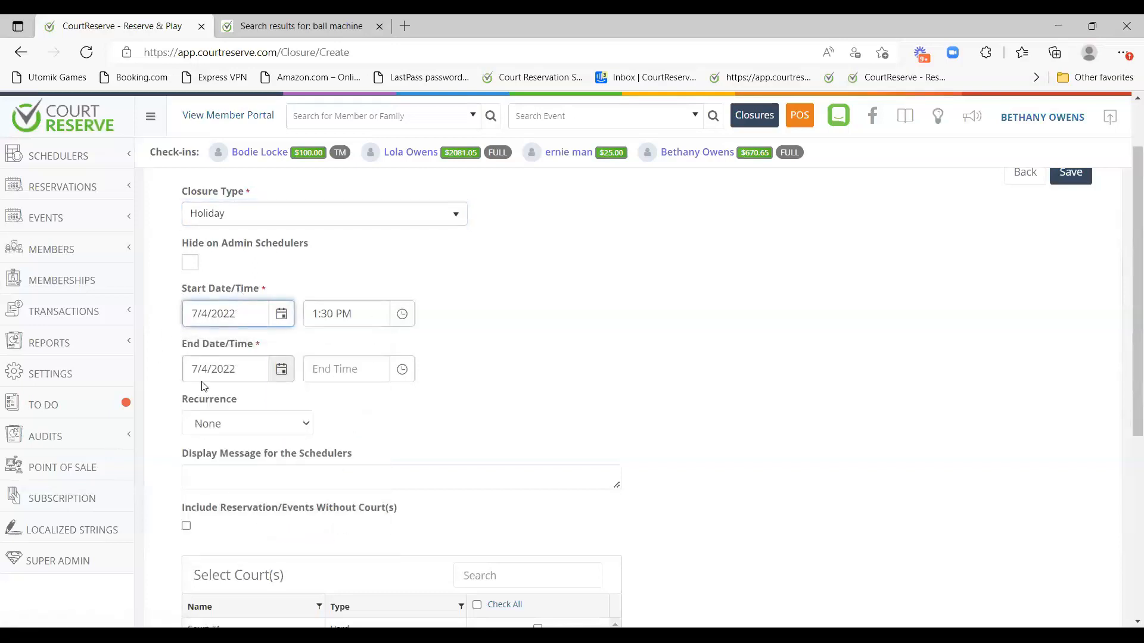
pyautogui.click(340, 314)
pyautogui.scroll(2, 349, 375)
pyautogui.click(351, 346)
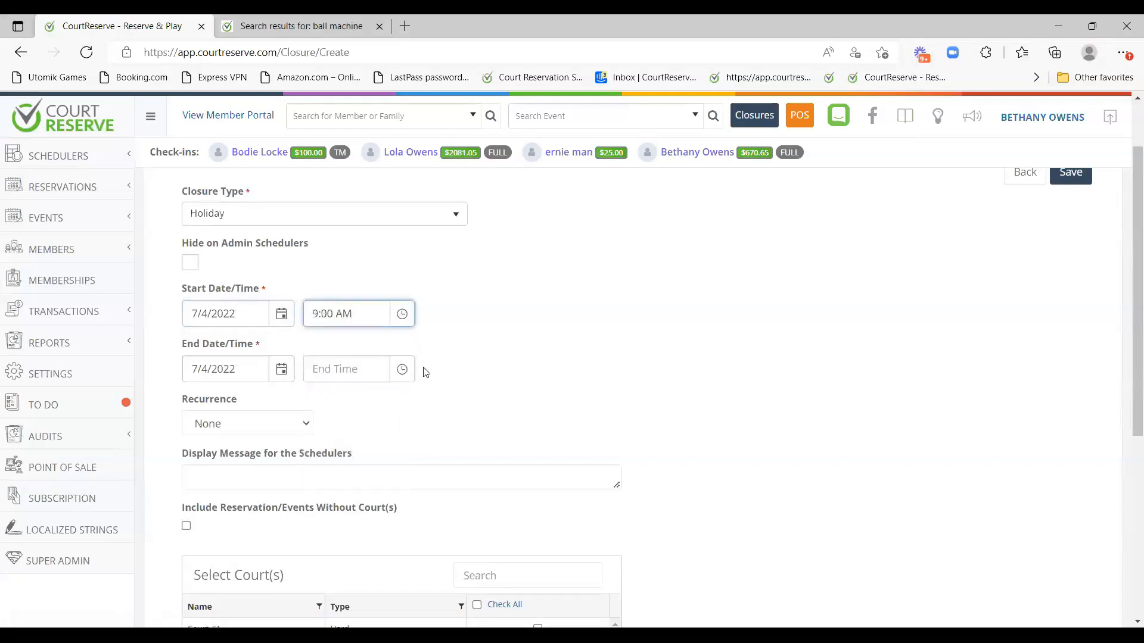
pyautogui.click(402, 369)
pyautogui.scroll(-10, 328, 441)
pyautogui.scroll(6, 401, 439)
pyautogui.click(401, 439)
pyautogui.scroll(-3, 362, 475)
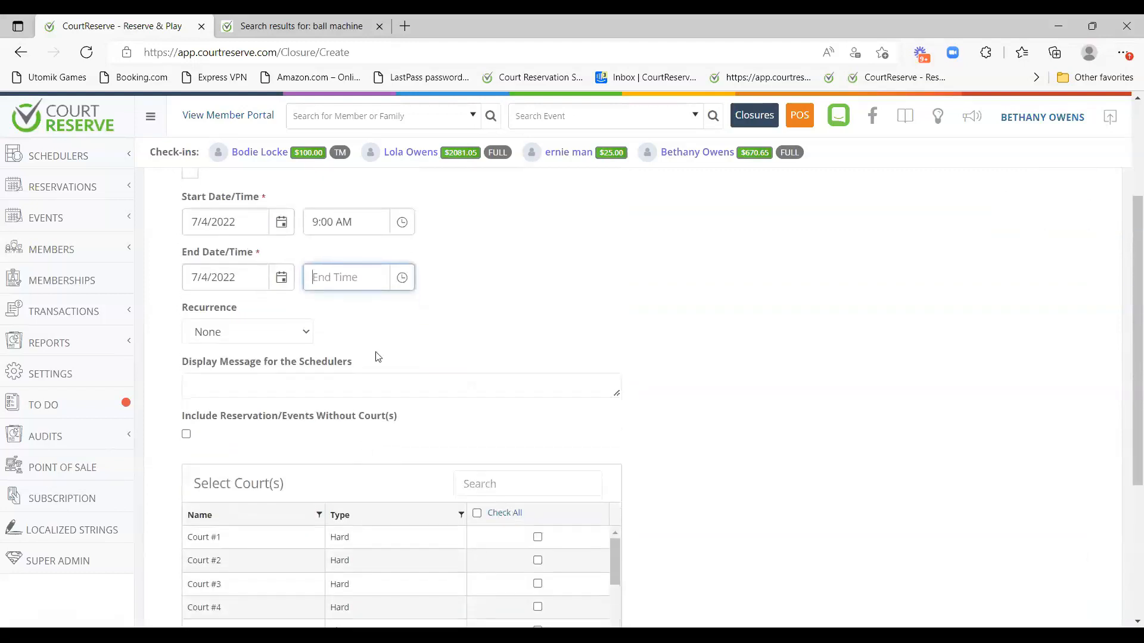
pyautogui.click(360, 279)
pyautogui.click(347, 428)
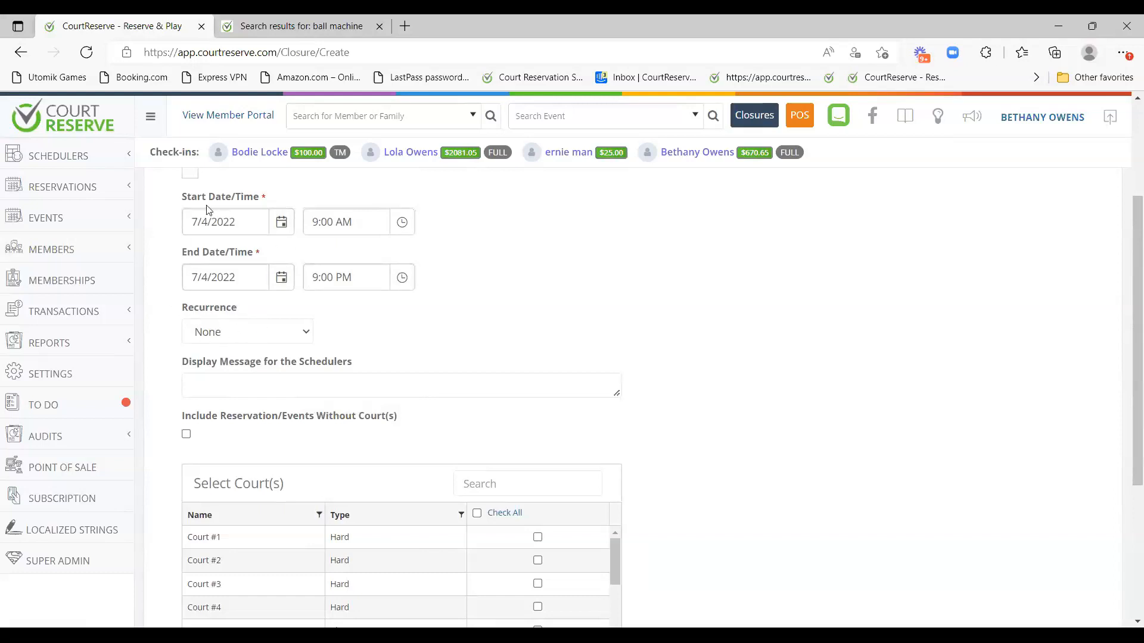
# Enter 'Holiday - Closed' as the message shown on the scheduler.
pyautogui.click(208, 385)
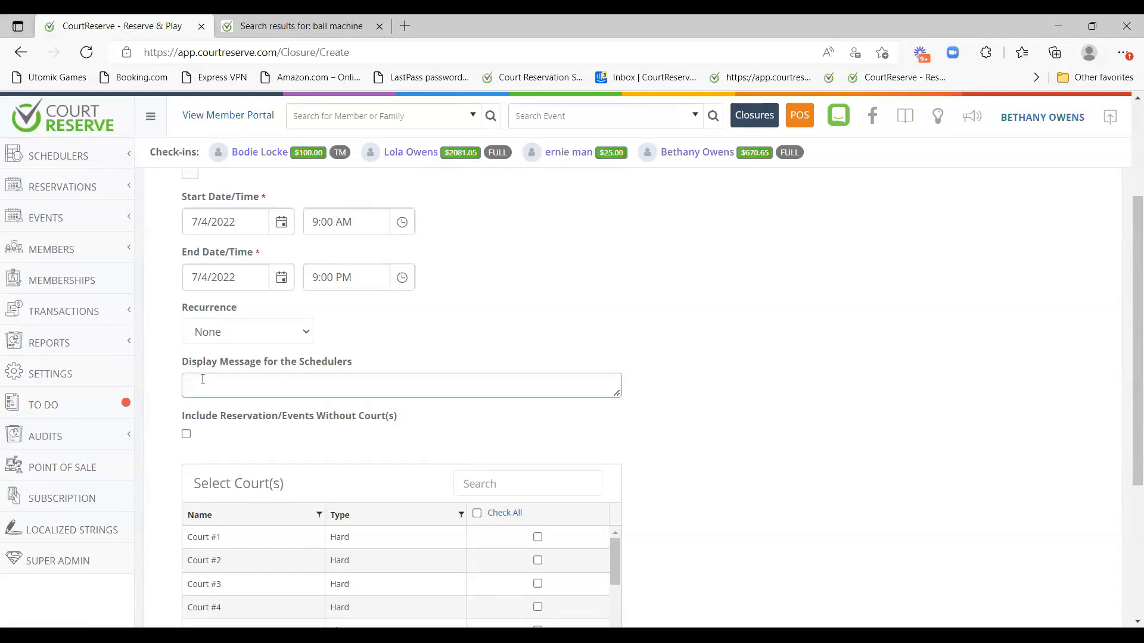
pyautogui.write('Holiday - Closed')
pyautogui.scroll(-4, 270, 365)
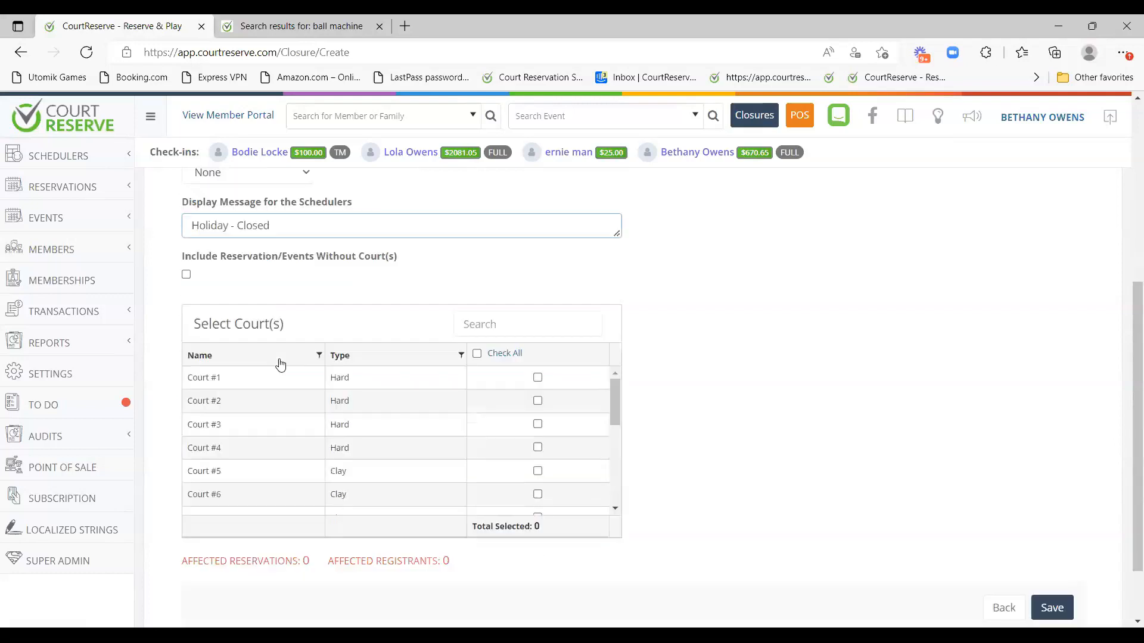
pyautogui.scroll(-4, 551, 394)
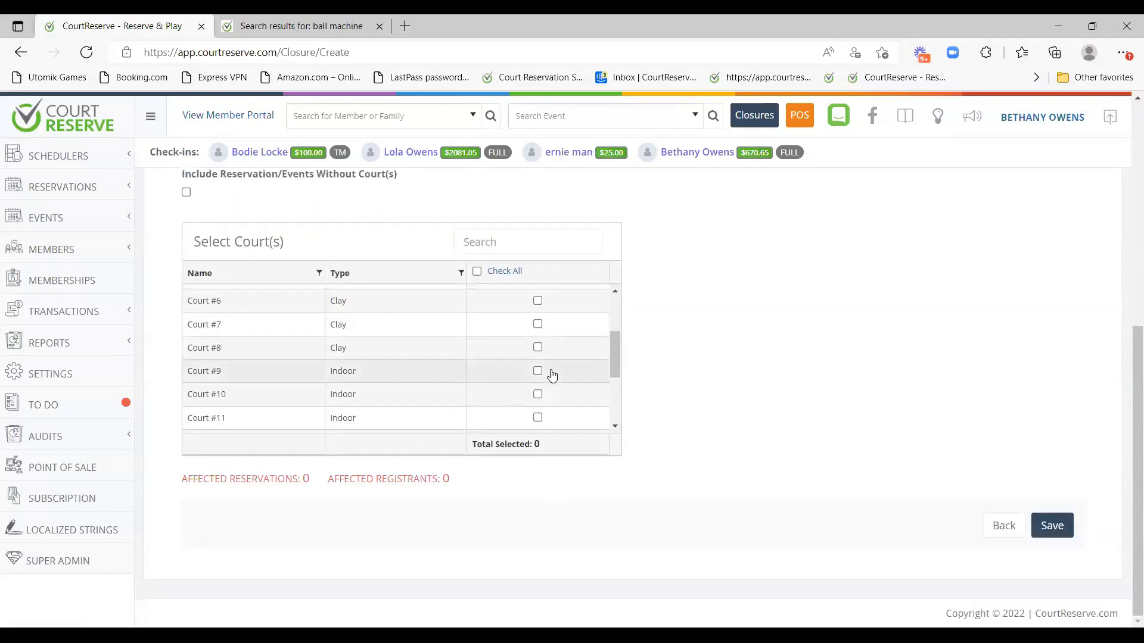
pyautogui.scroll(4, 541, 386)
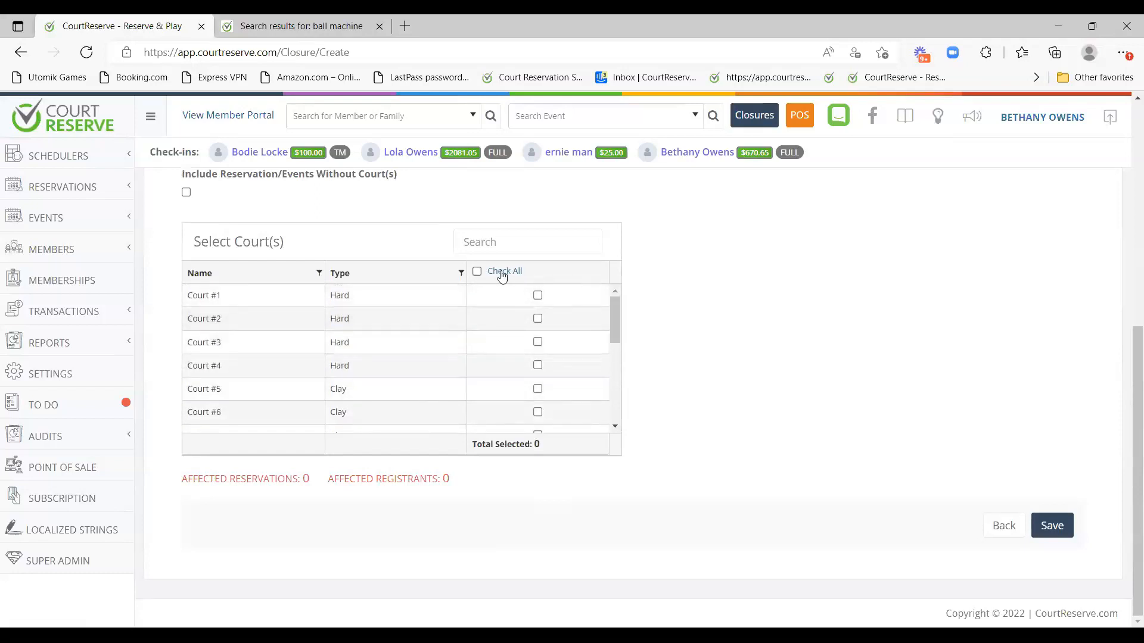
pyautogui.click(476, 272)
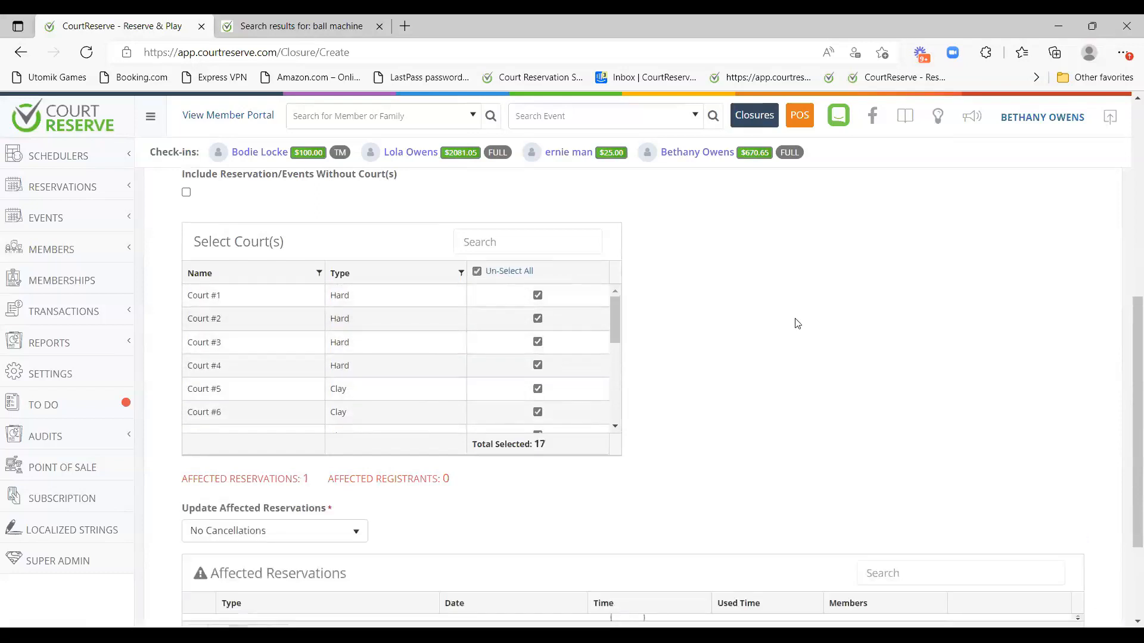
pyautogui.scroll(-3, 840, 362)
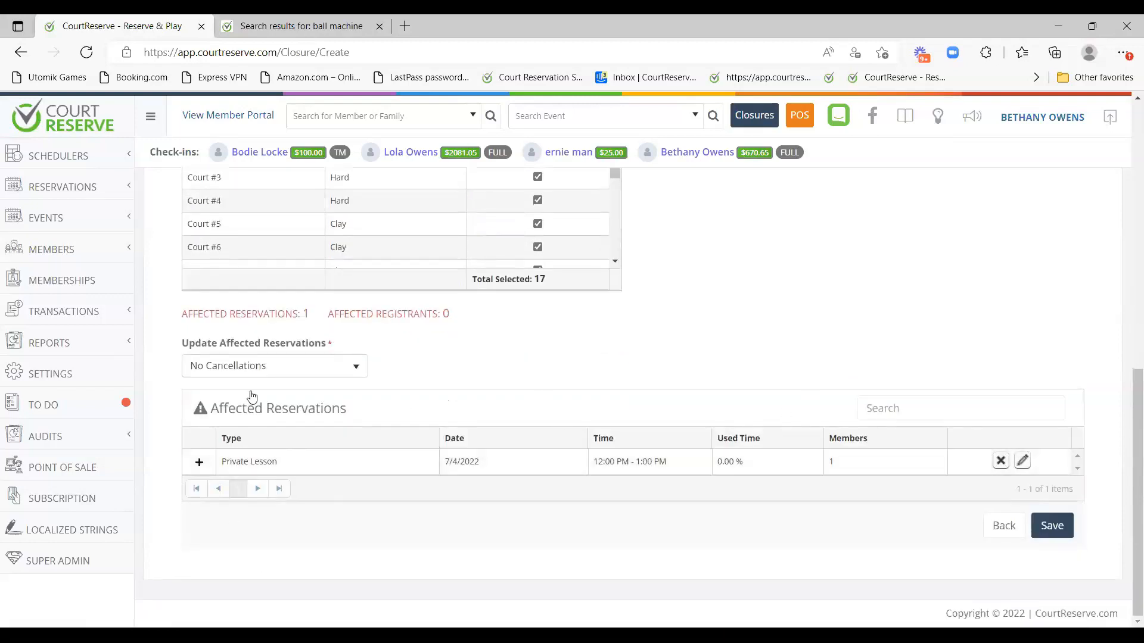
pyautogui.click(331, 368)
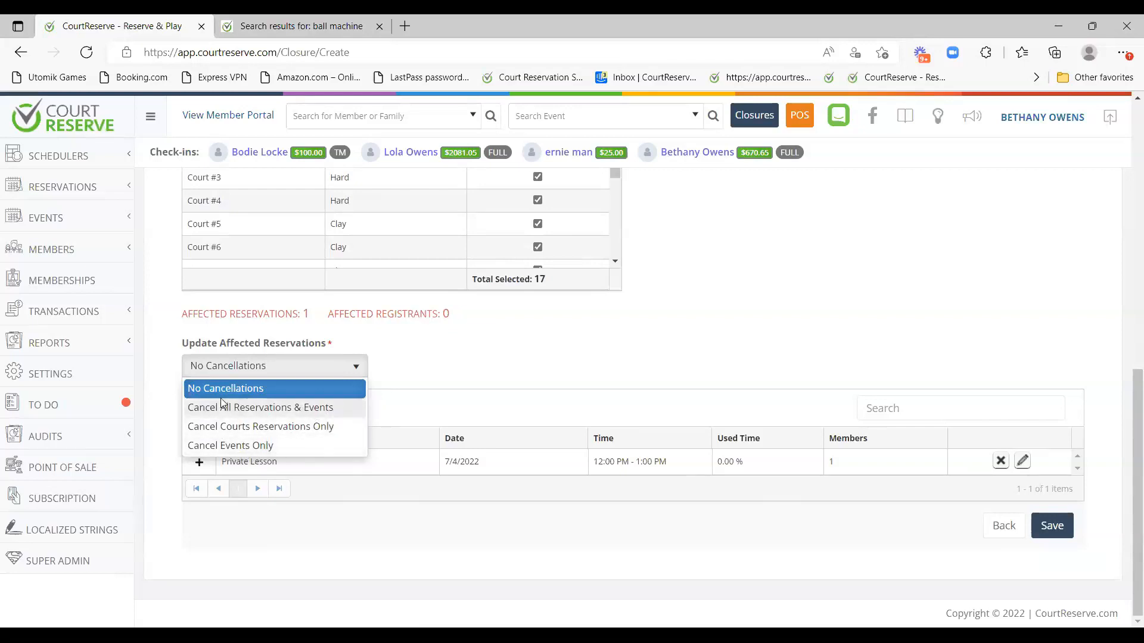
pyautogui.click(563, 361)
pyautogui.scroll(5, 296, 197)
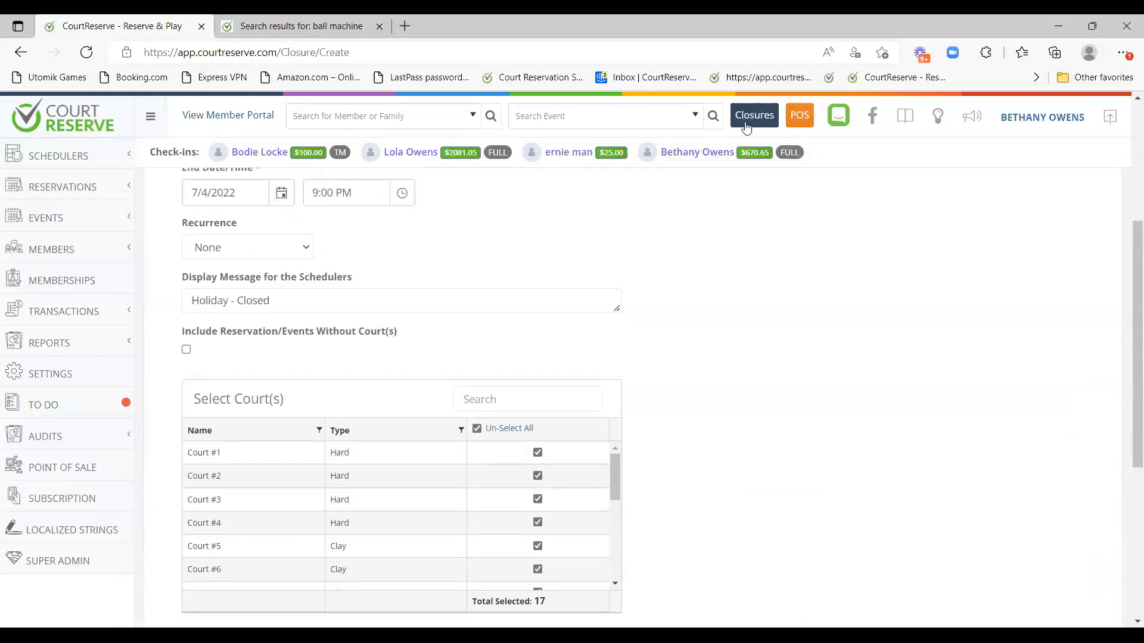
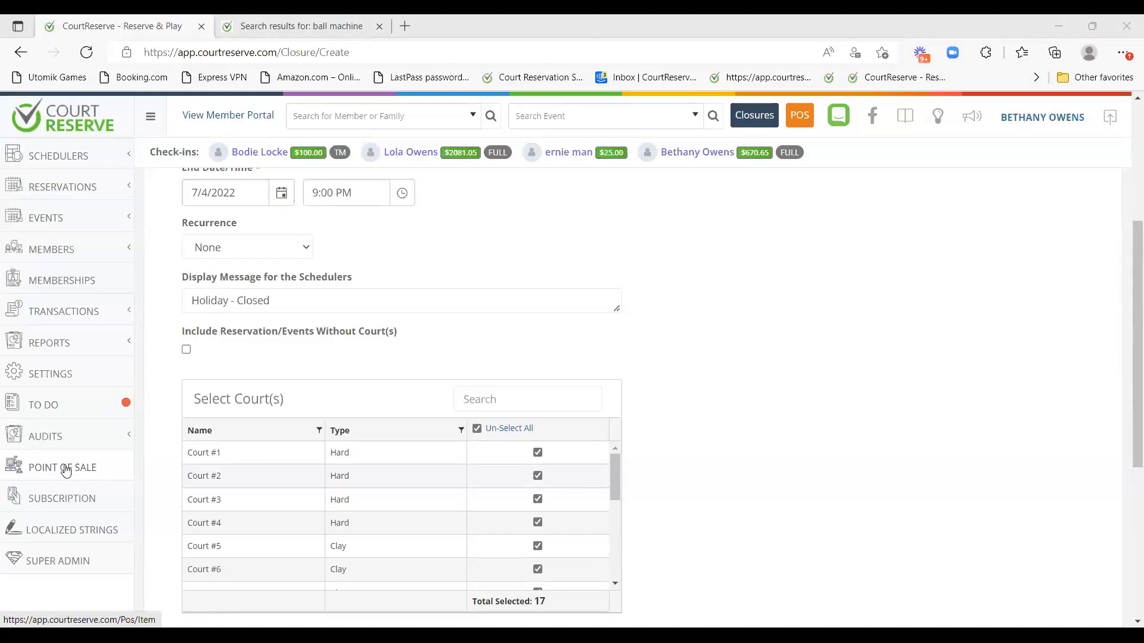
# Launch the point-of-sale front desk and filter items to Drinks.
pyautogui.click(76, 474)
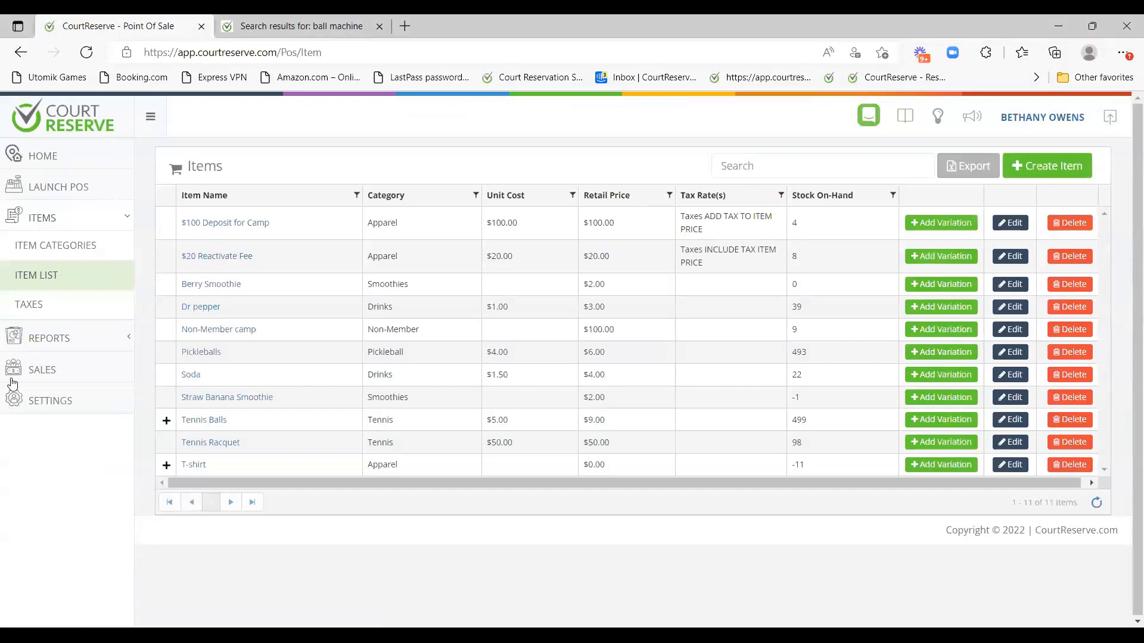
pyautogui.click(68, 187)
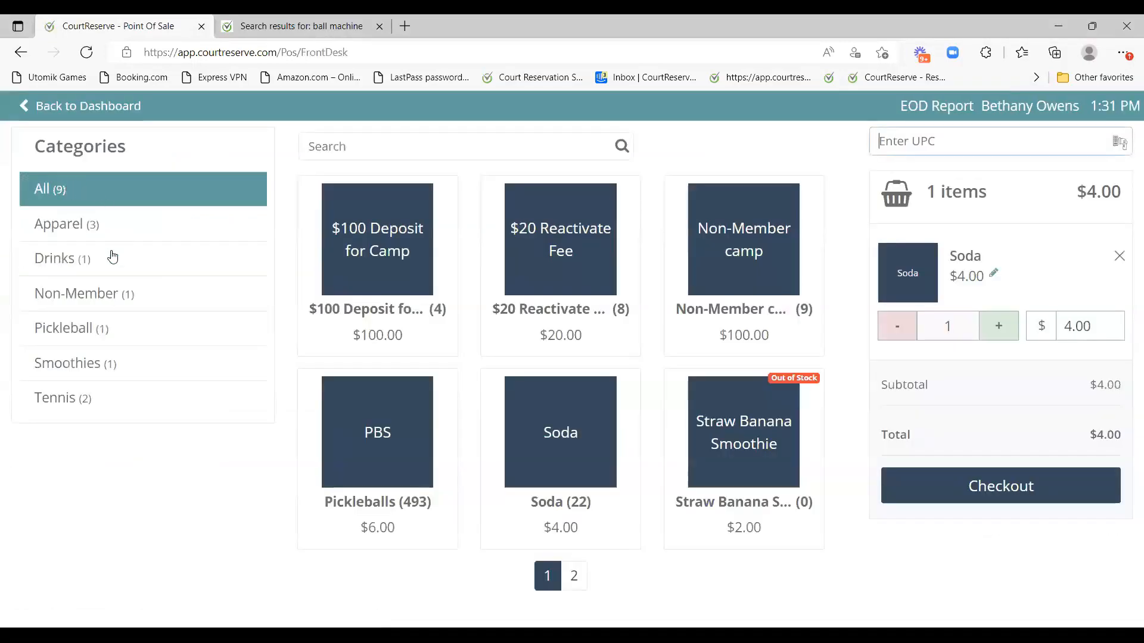
pyautogui.click(81, 261)
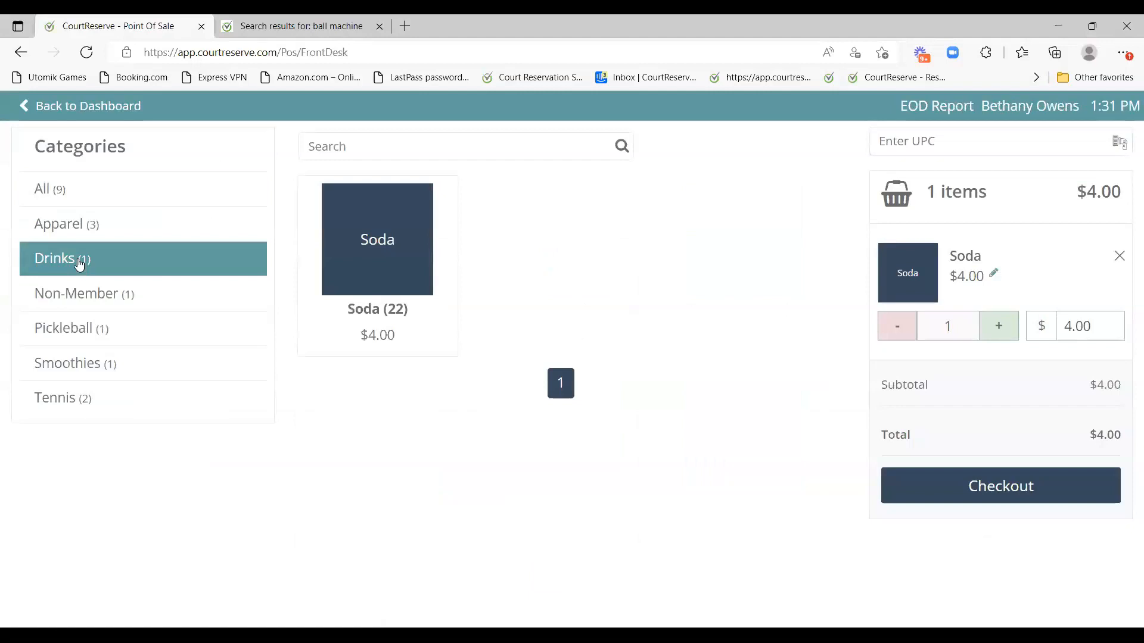
# Remove the existing Soda from the cart and add back one Soda at $4.00.
pyautogui.click(1119, 256)
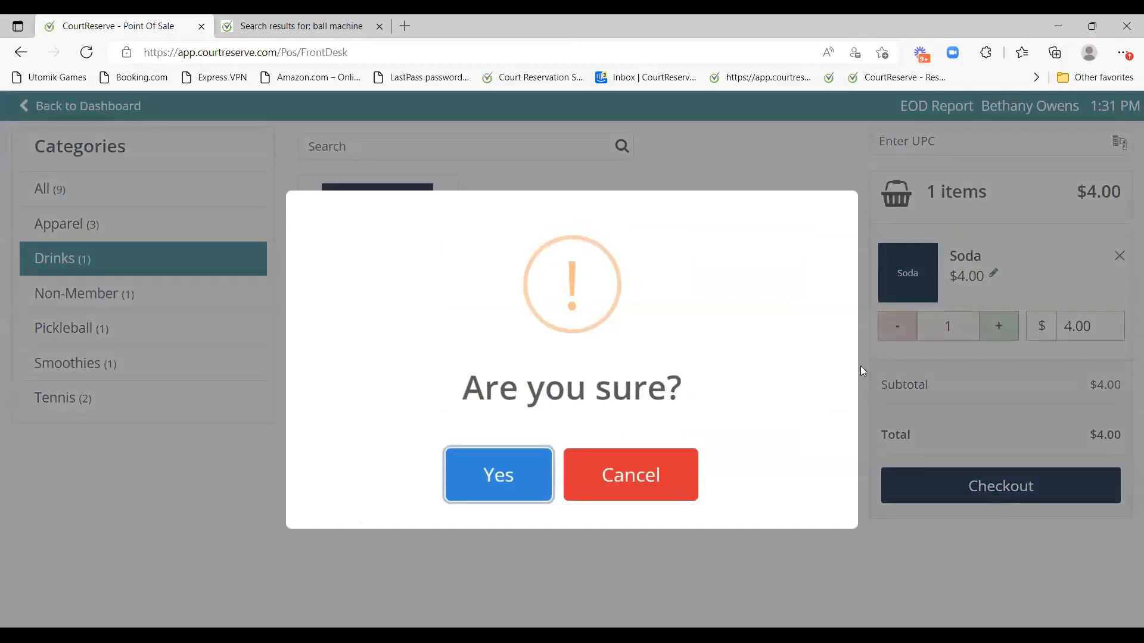
pyautogui.click(538, 472)
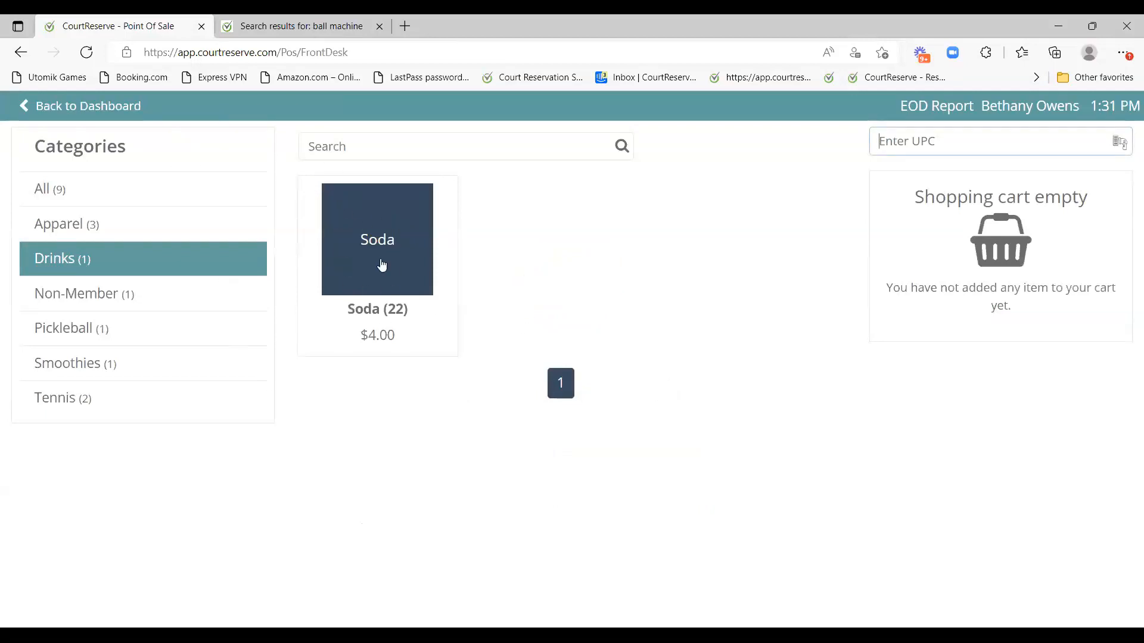
pyautogui.click(381, 265)
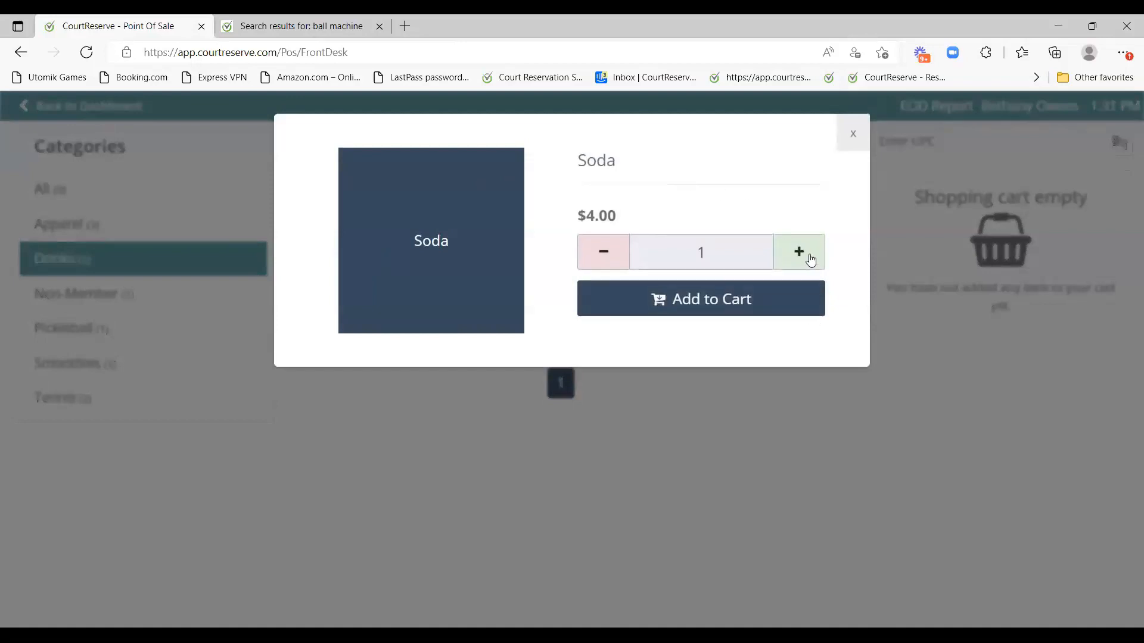
pyautogui.click(811, 260)
pyautogui.click(609, 262)
pyautogui.click(609, 262)
pyautogui.click(707, 300)
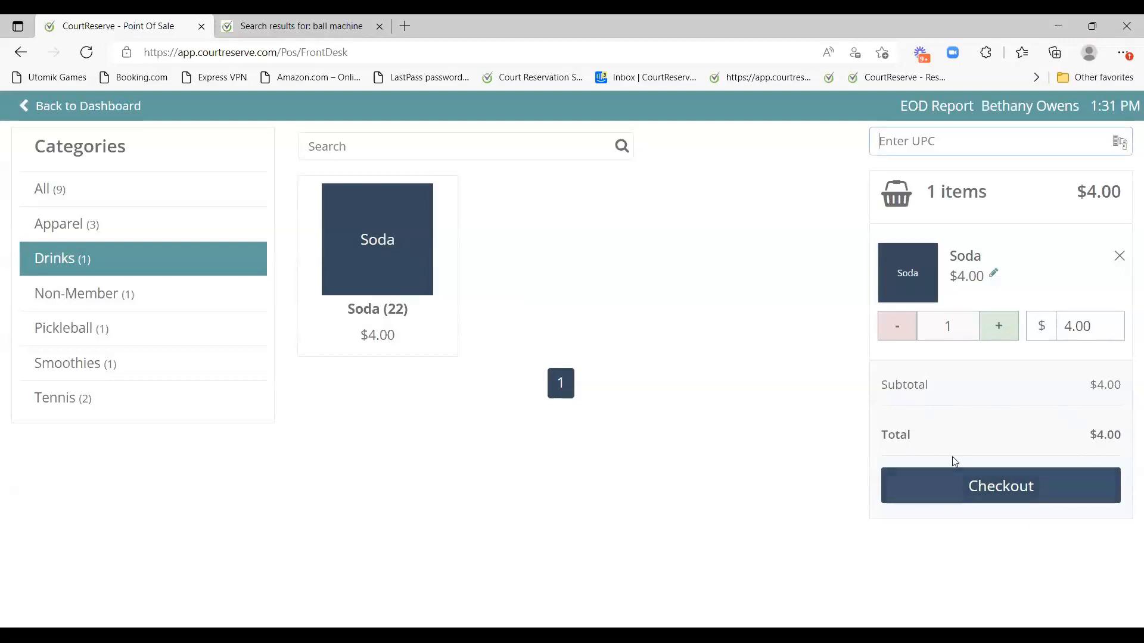
# Start checkout, attach a member, then remove the member and clear the search.
pyautogui.click(1007, 485)
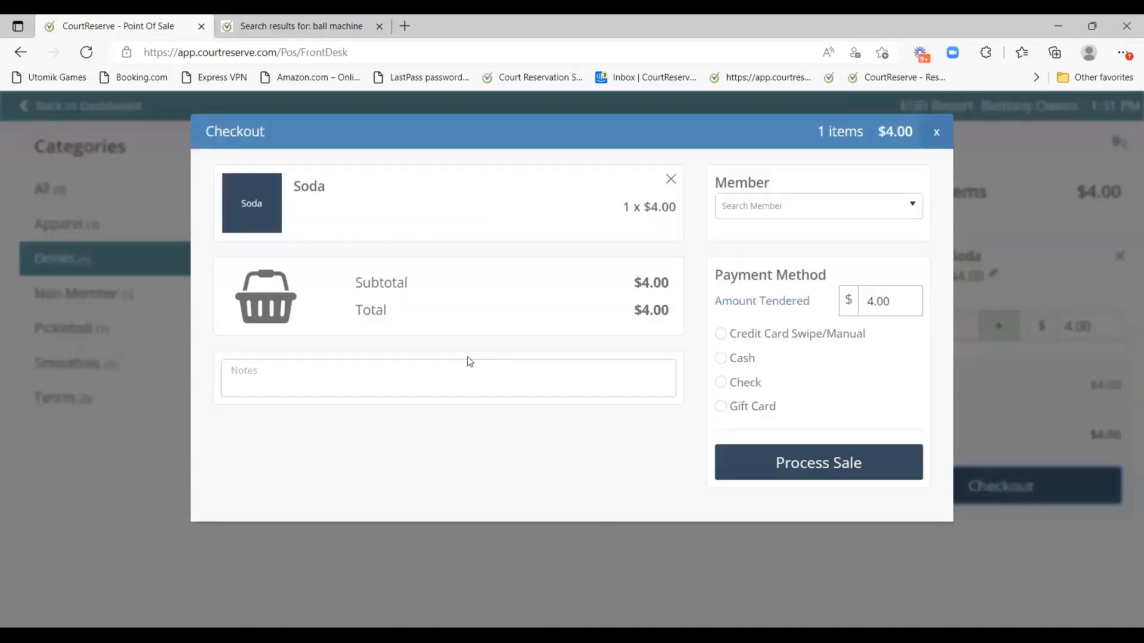
pyautogui.click(750, 207)
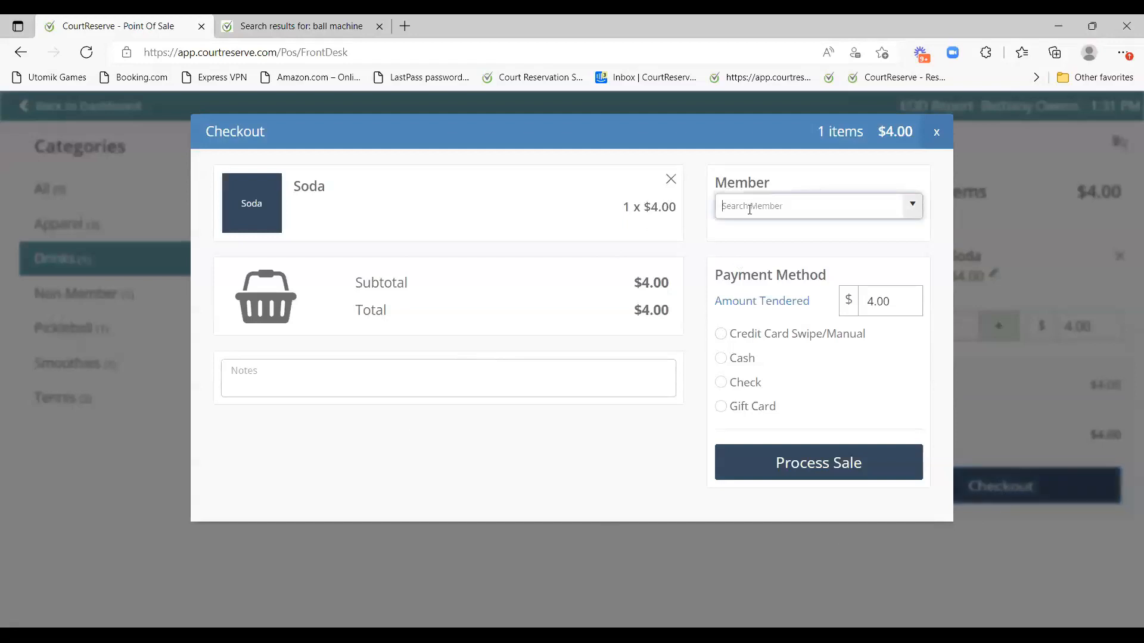
pyautogui.write('lola')
pyautogui.click(769, 225)
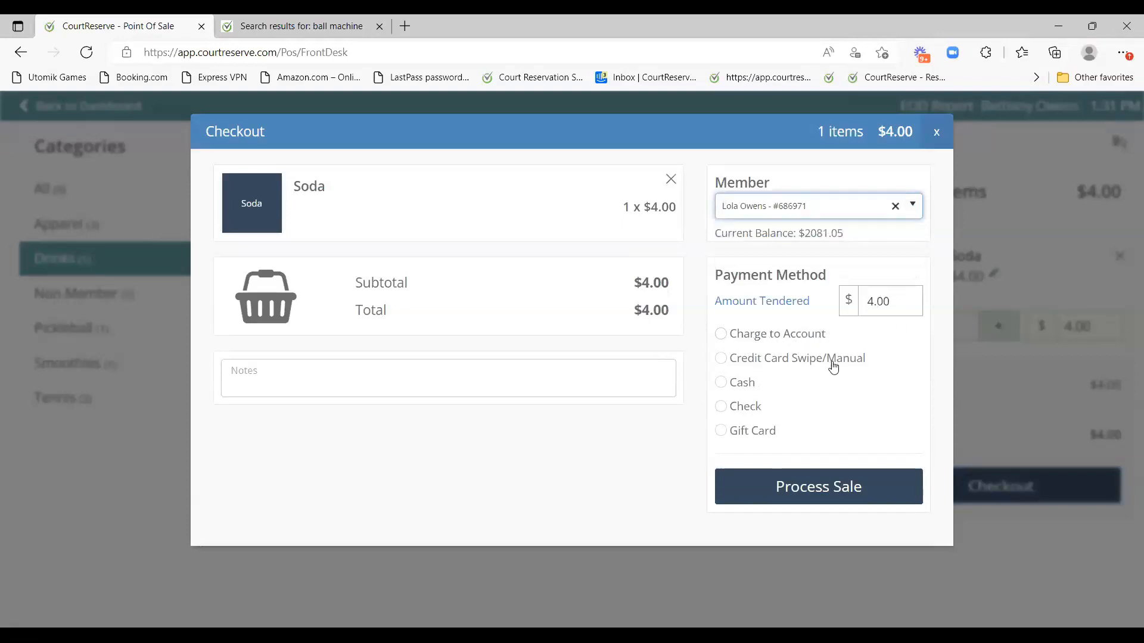
pyautogui.moveTo(743, 363); pyautogui.dragTo(862, 368)
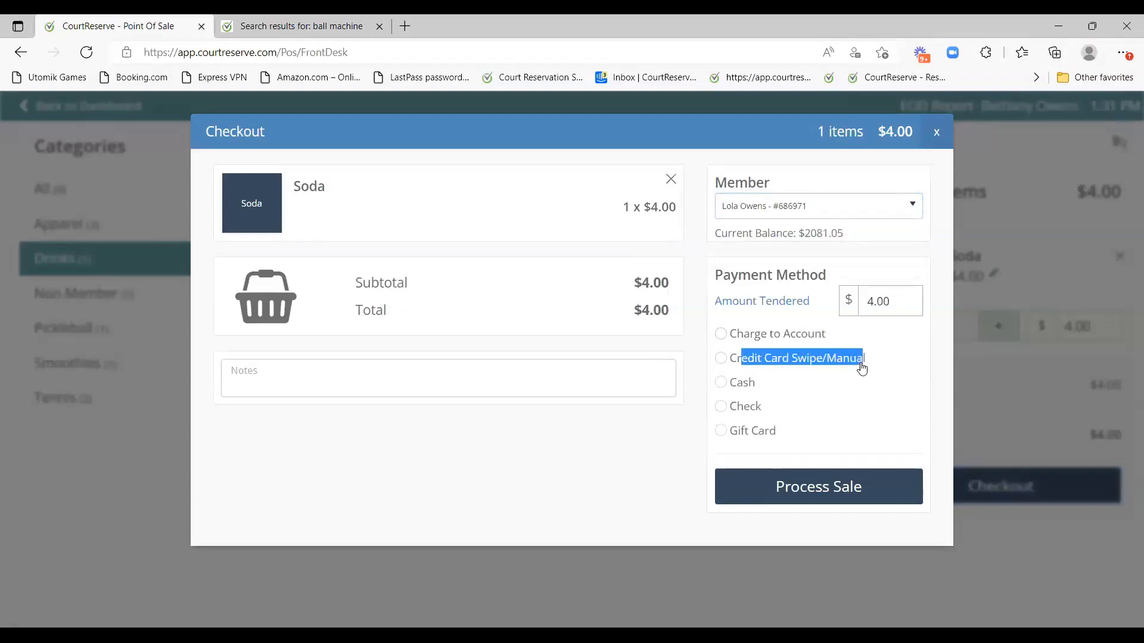
pyautogui.click(810, 384)
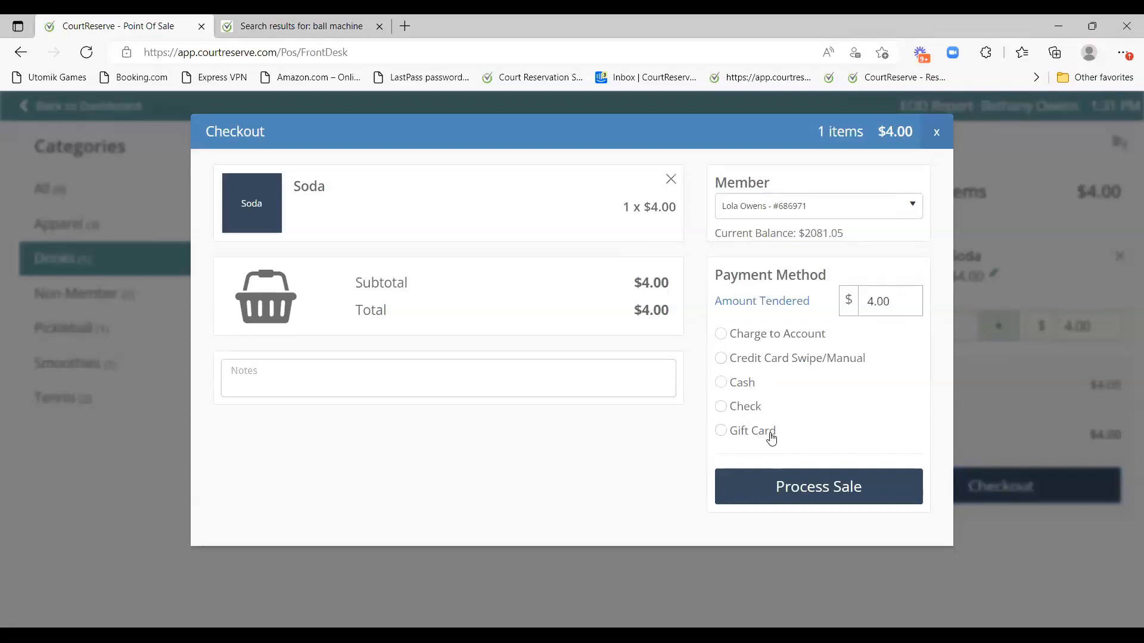
pyautogui.click(896, 207)
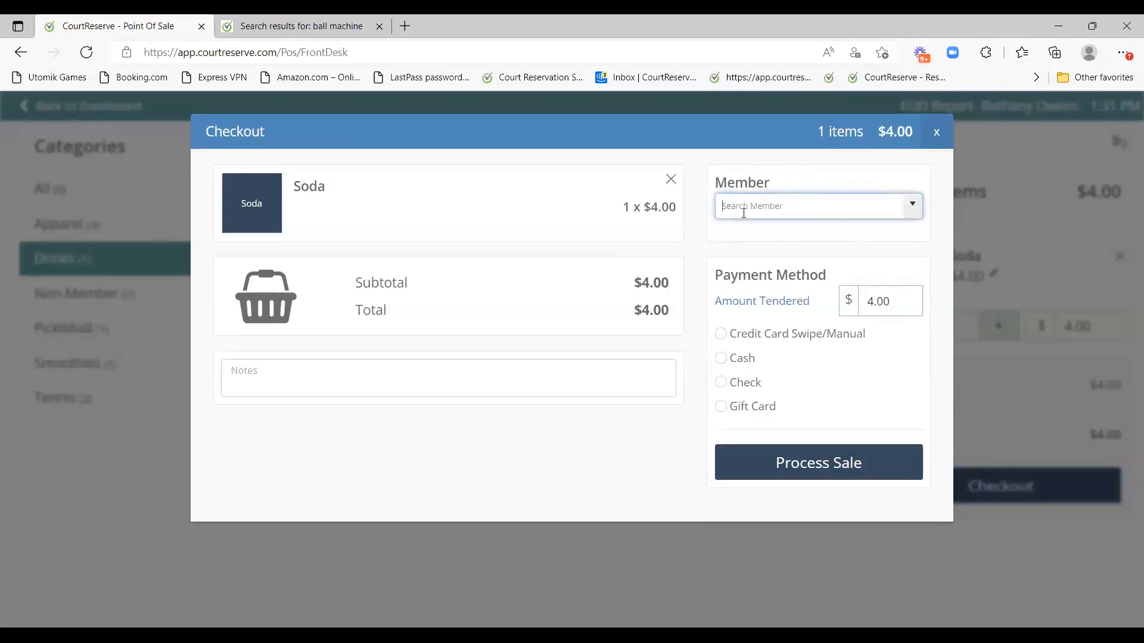
pyautogui.write('lion')
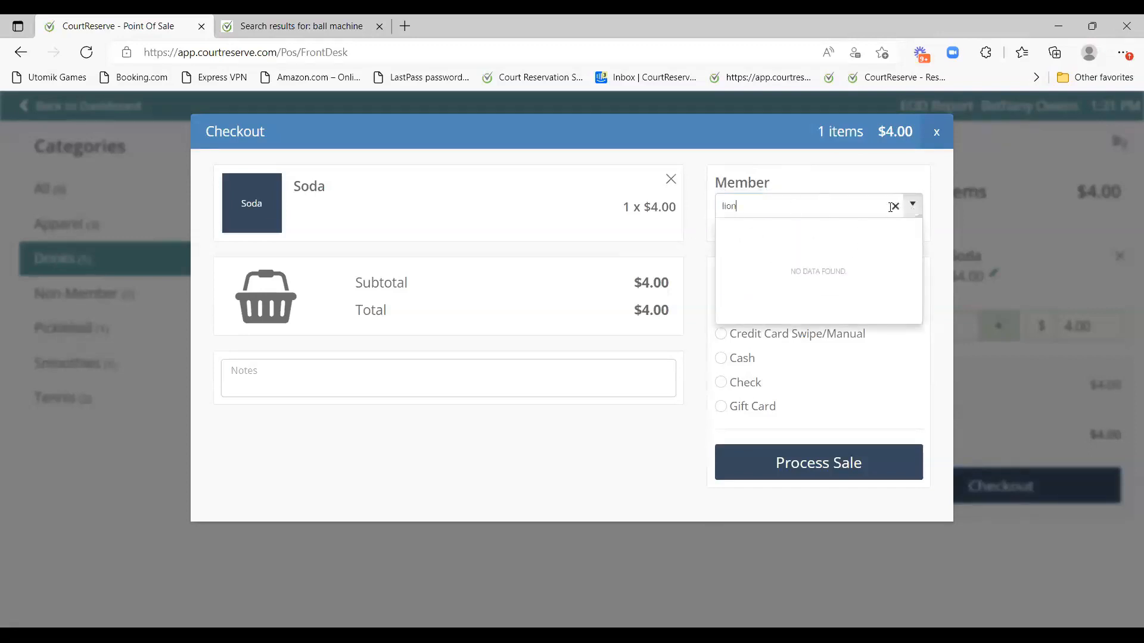
pyautogui.click(894, 206)
pyautogui.click(695, 256)
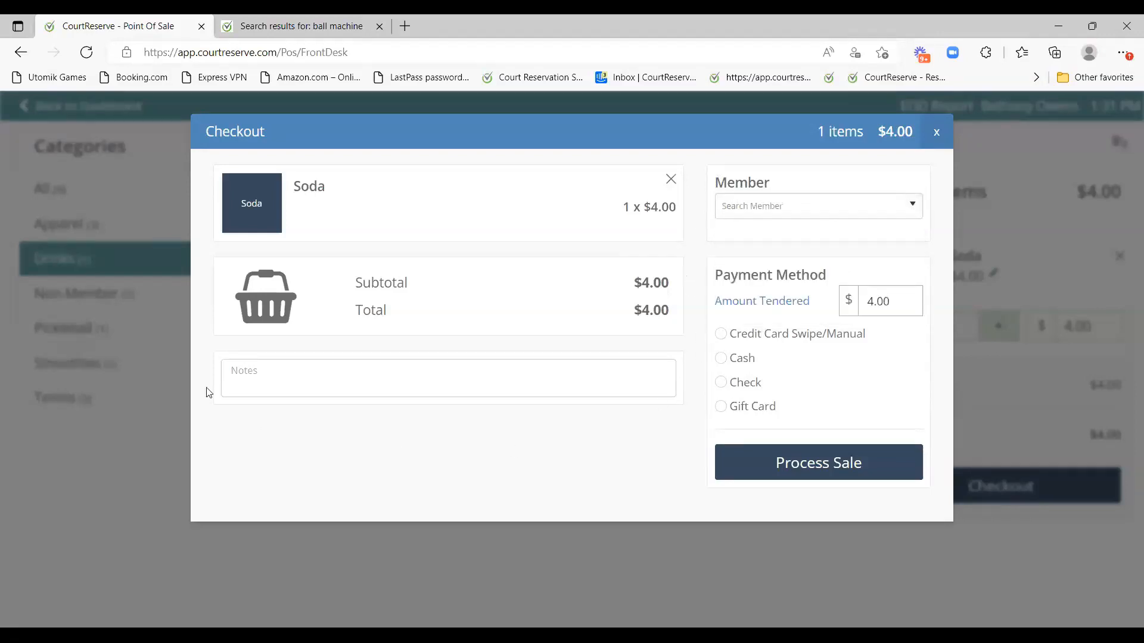
# Add a note to the sale marking it as paid.
pyautogui.click(244, 377)
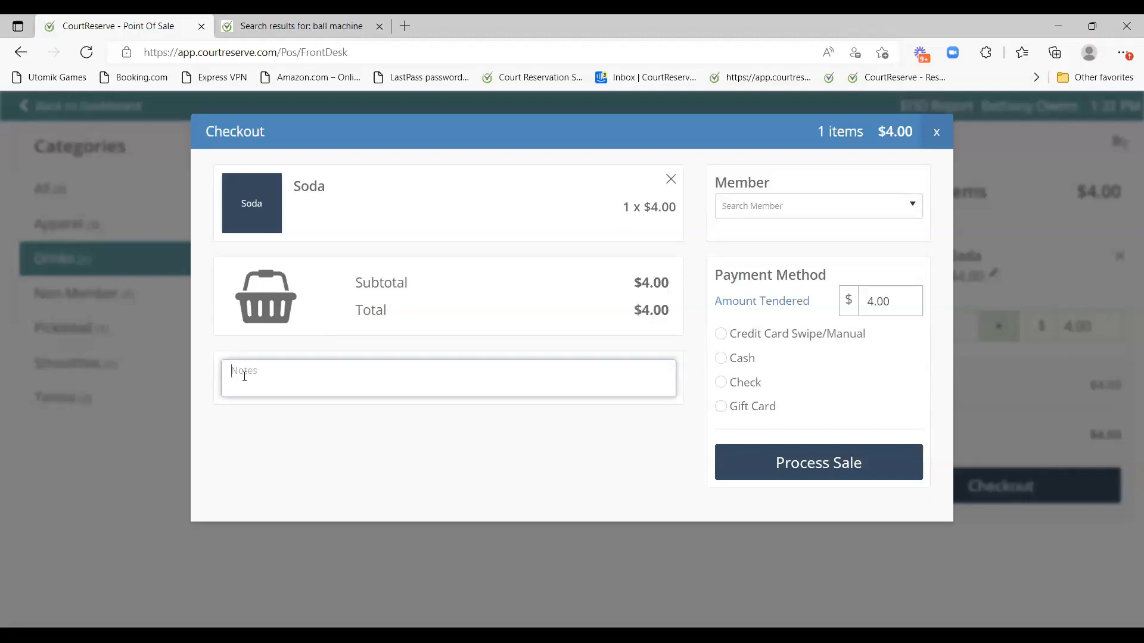
pyautogui.write('Lic')
pyautogui.write('n - paid')
pyautogui.moveTo(231, 370); pyautogui.dragTo(311, 373)
pyautogui.click(289, 384)
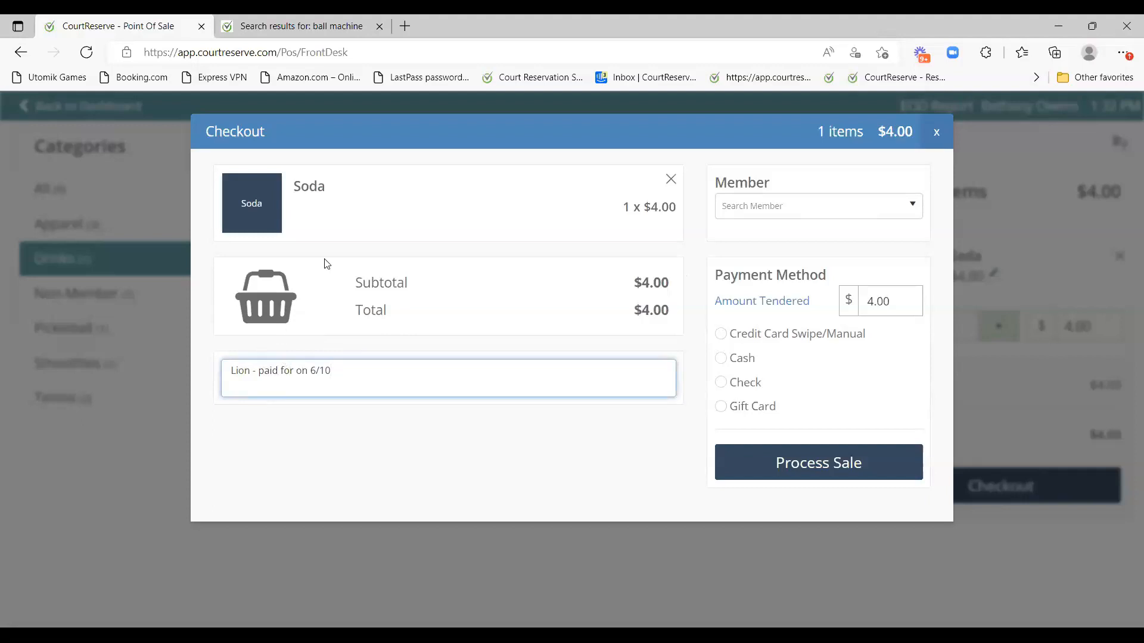
# Pay with Cash, tender 4.00, and confirm processing the sale.
pyautogui.click(739, 359)
pyautogui.click(874, 300)
pyautogui.write('4.00')
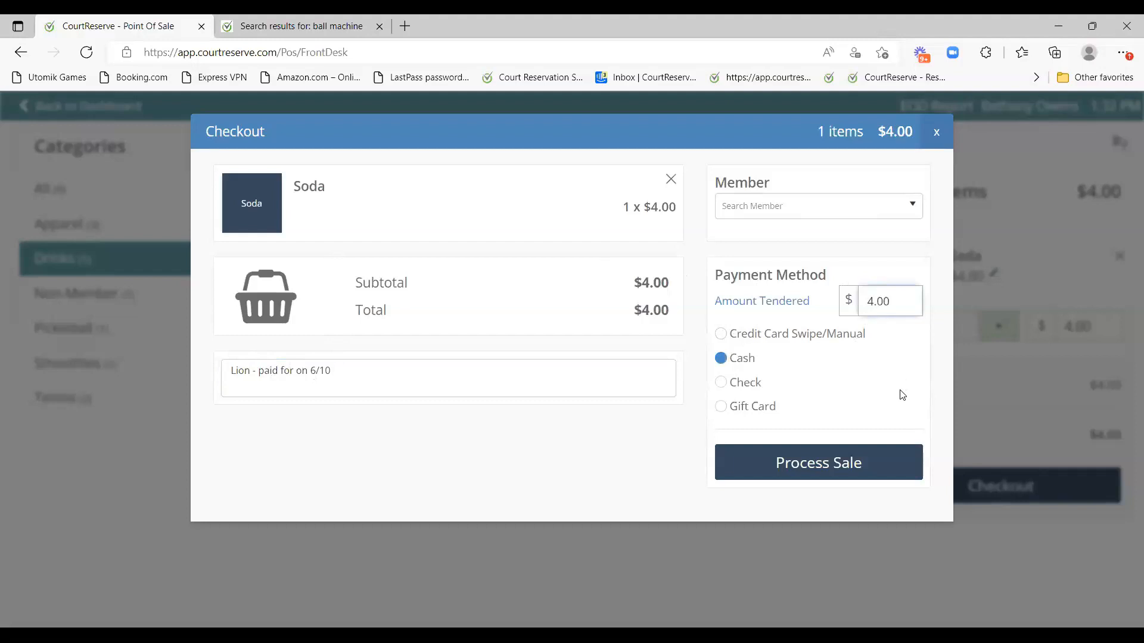
pyautogui.click(830, 474)
pyautogui.click(488, 474)
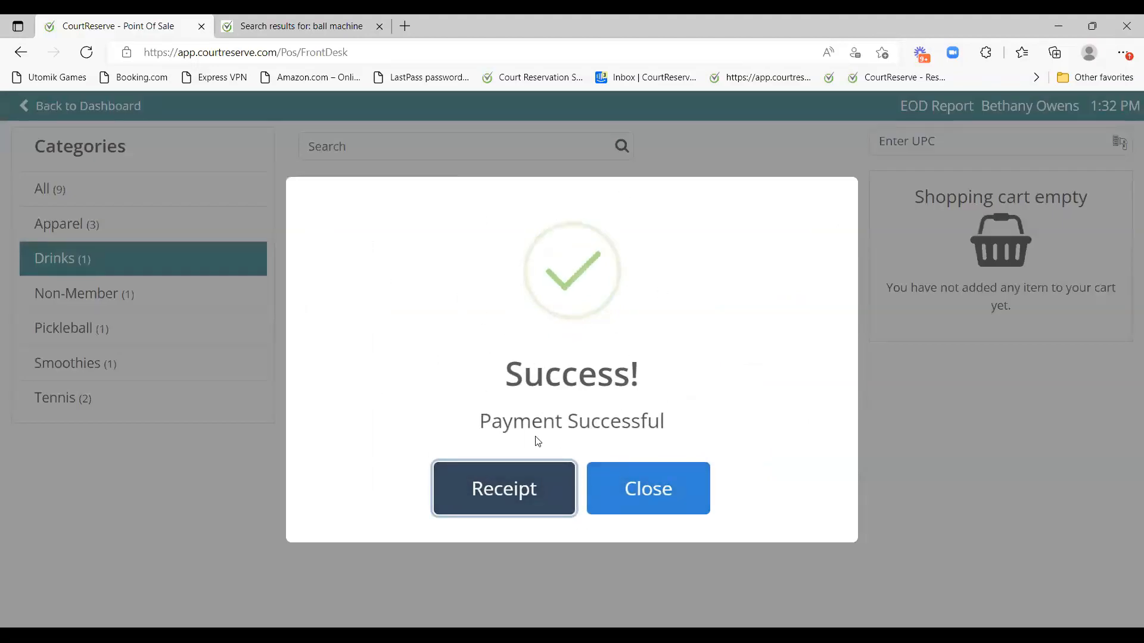
# Print the receipt, dismiss the printer dialog, and return to the dashboard.
pyautogui.click(506, 498)
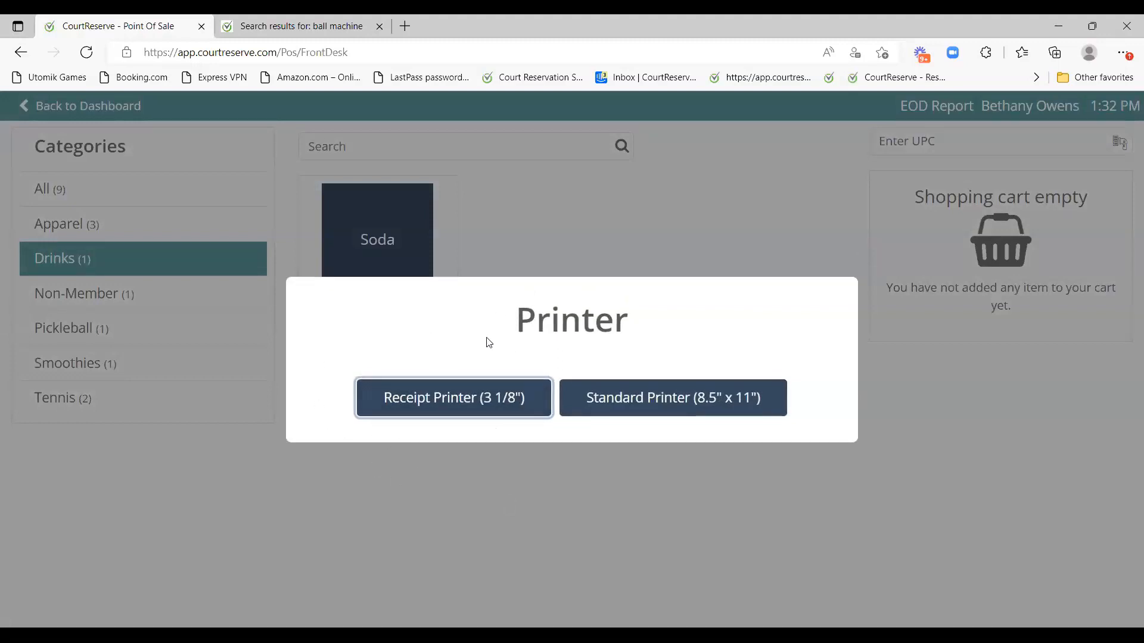
pyautogui.click(636, 459)
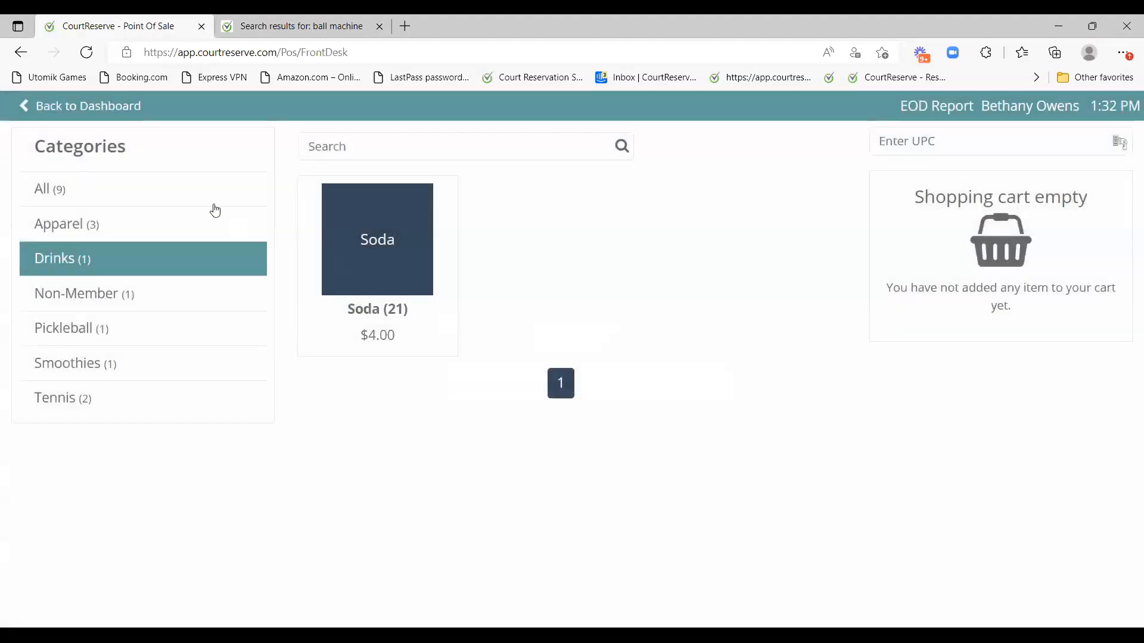
pyautogui.click(107, 112)
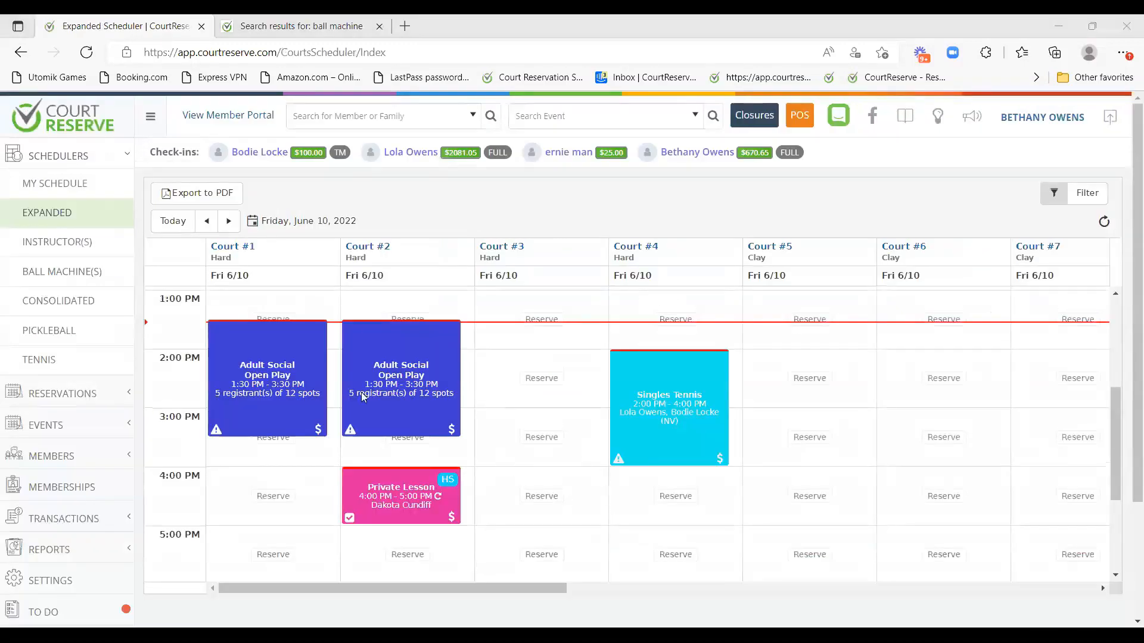
# Open Settings from the sidebar and scroll down to the Notifications section.
pyautogui.scroll(-3, 69, 524)
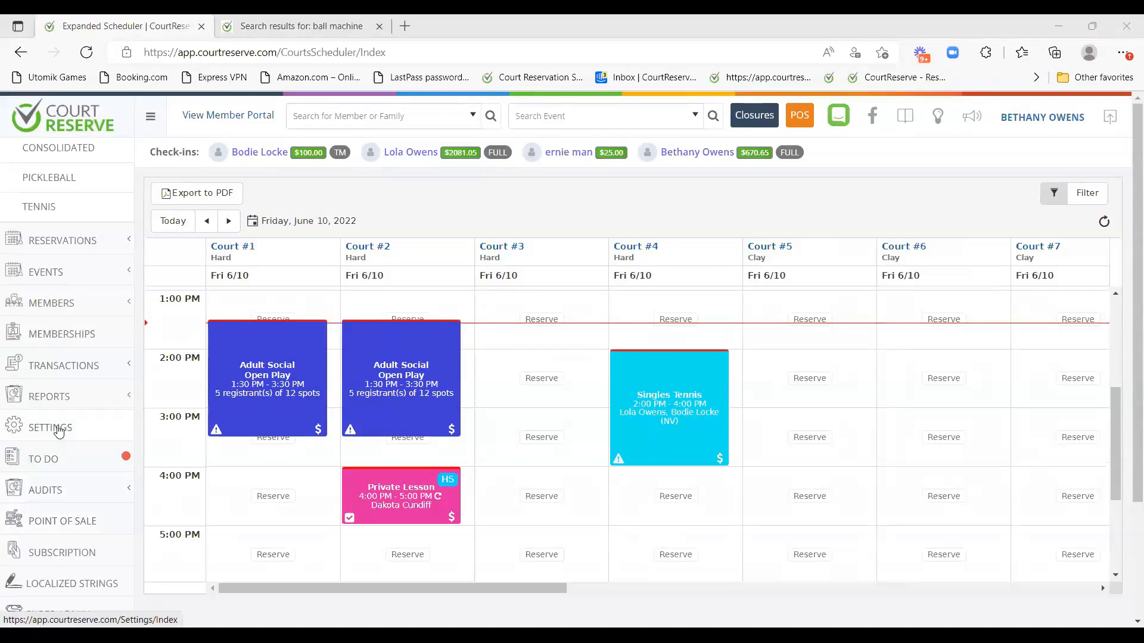
pyautogui.click(132, 416)
pyautogui.scroll(-8, 434, 370)
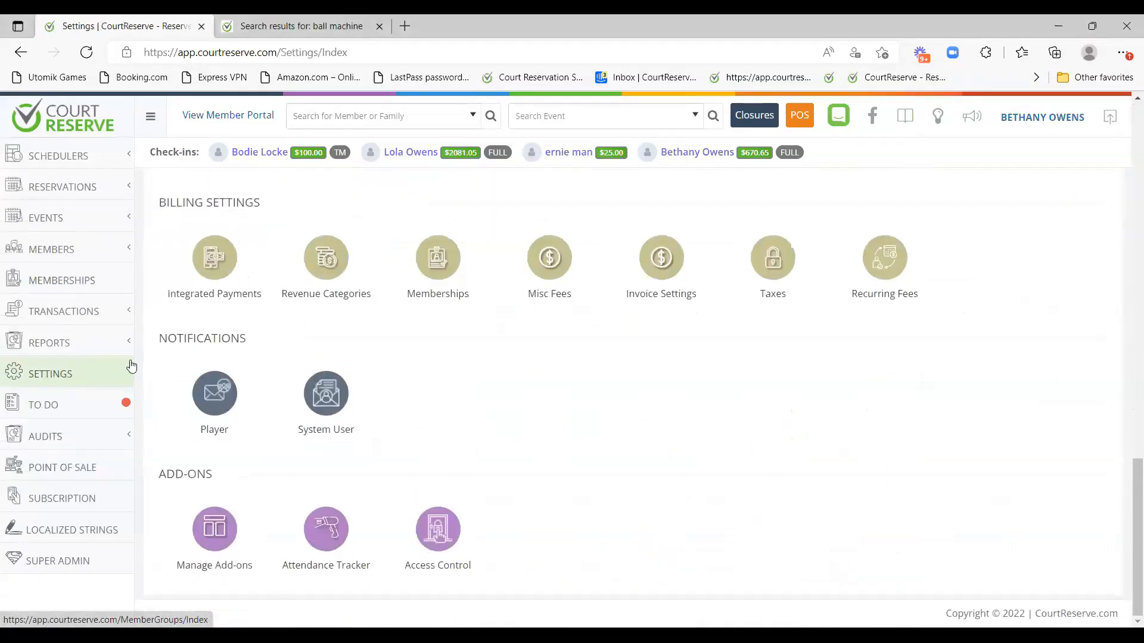
pyautogui.moveTo(167, 340); pyautogui.dragTo(270, 343)
pyautogui.click(429, 351)
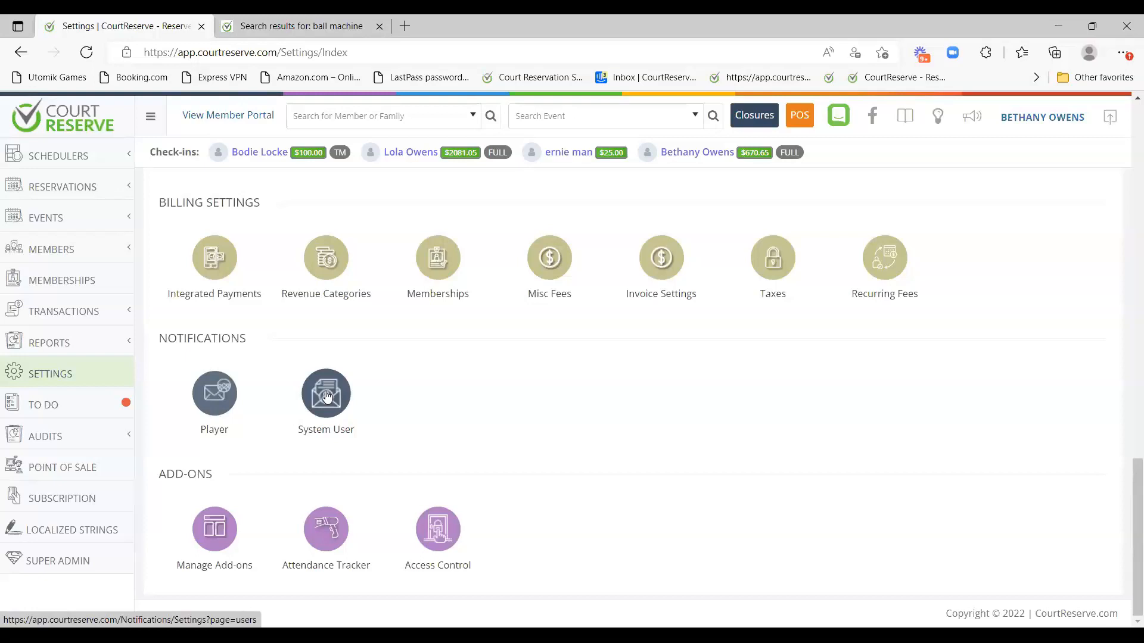
pyautogui.click(218, 389)
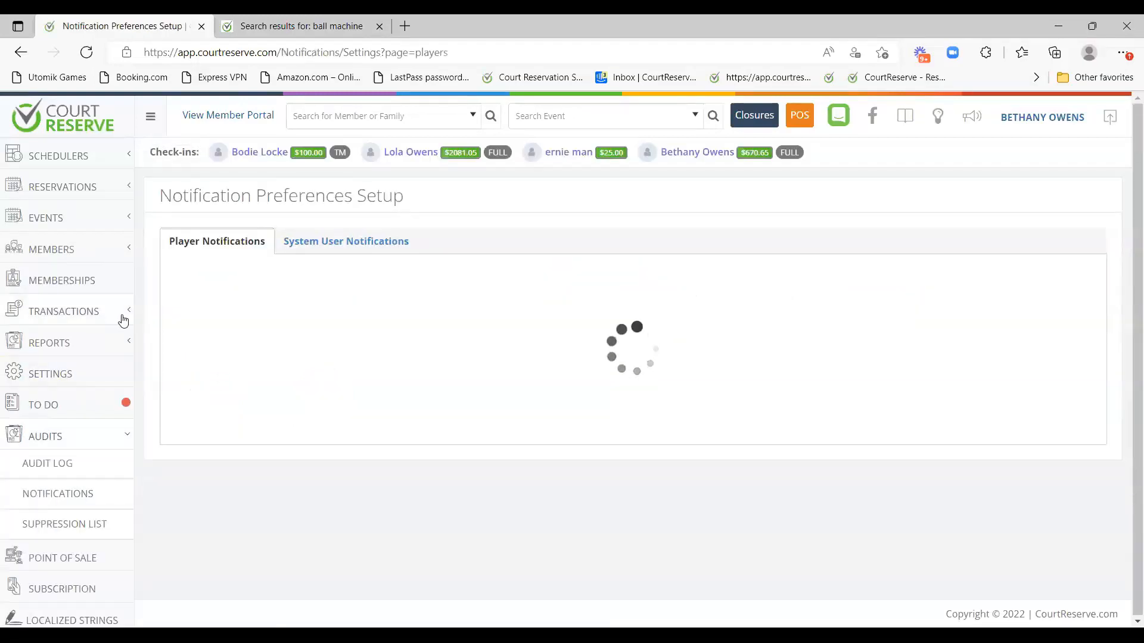
pyautogui.scroll(-4, 706, 365)
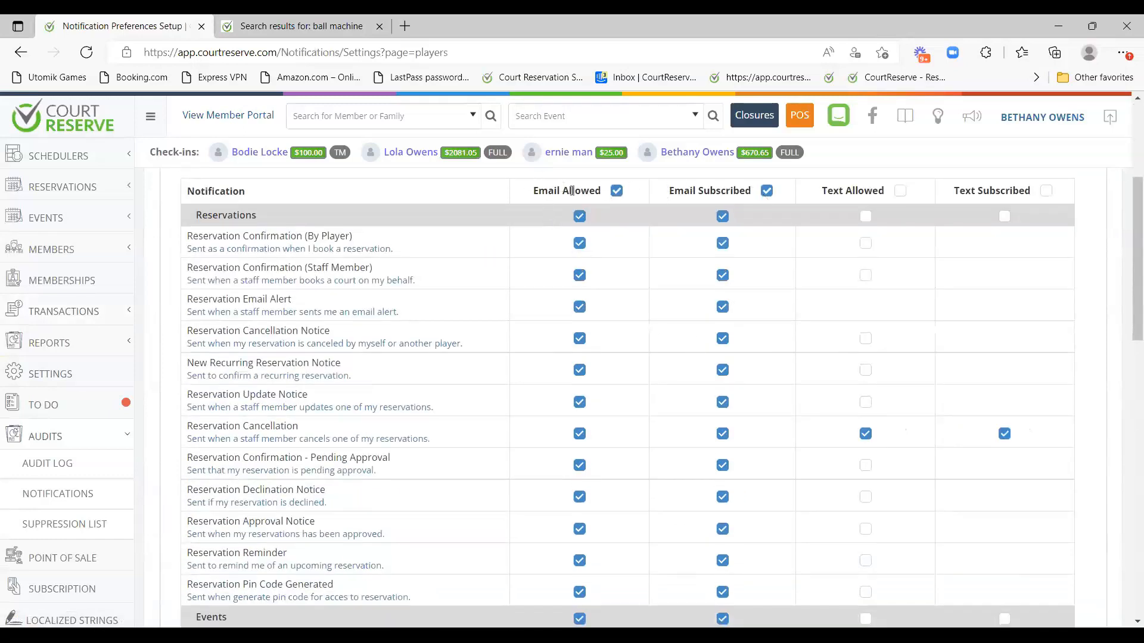
pyautogui.moveTo(554, 194); pyautogui.dragTo(599, 198)
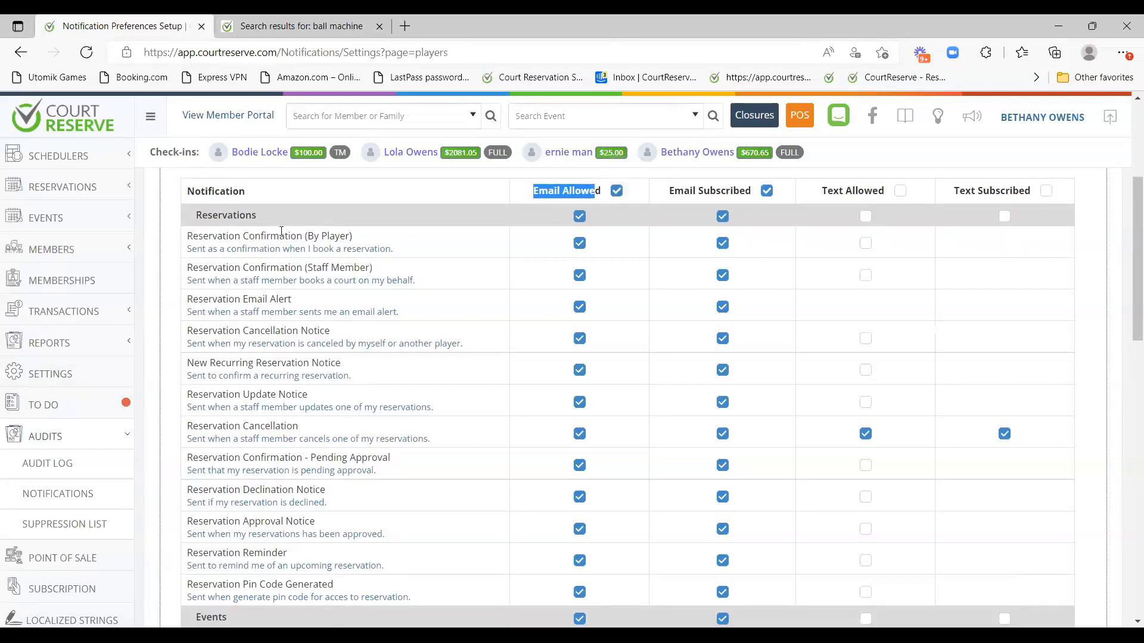
pyautogui.moveTo(669, 192); pyautogui.dragTo(752, 200)
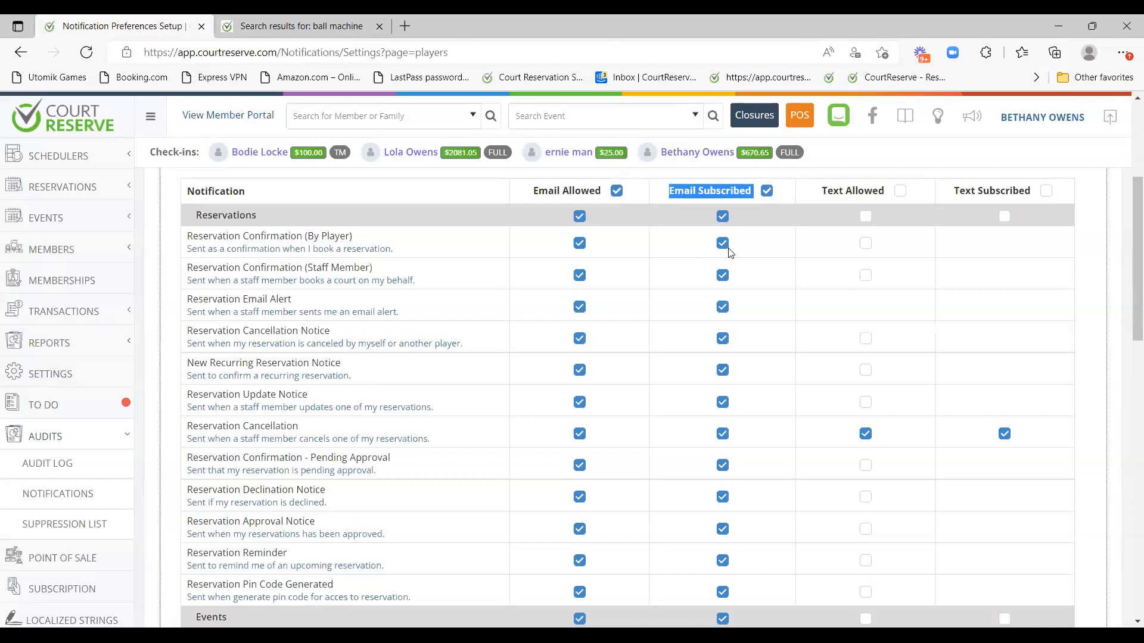
pyautogui.click(689, 258)
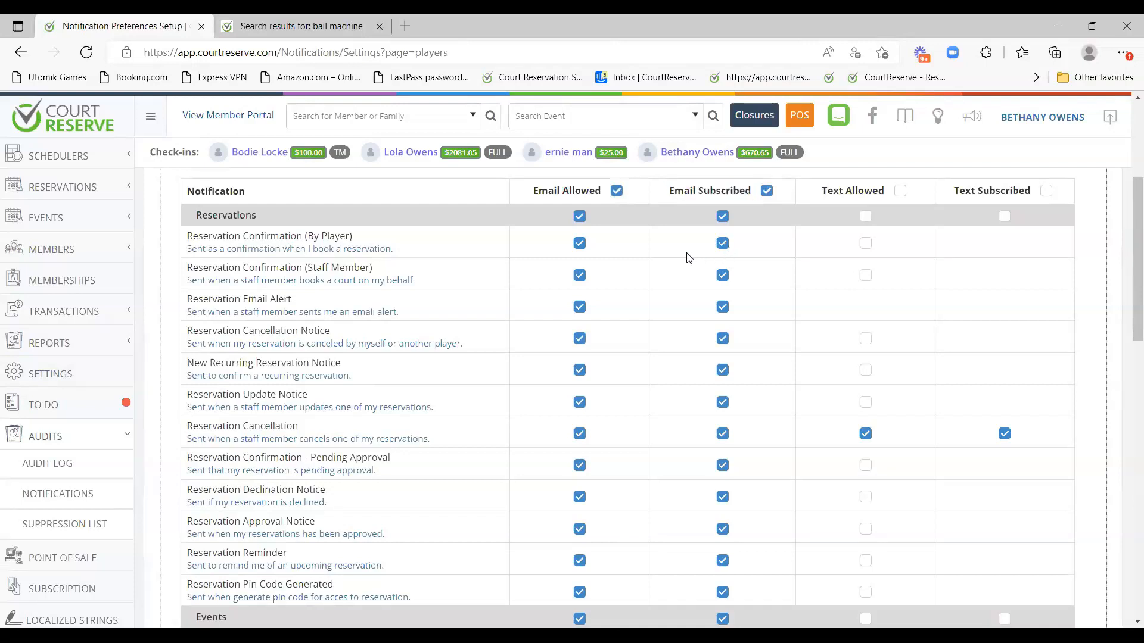
pyautogui.scroll(3, 709, 340)
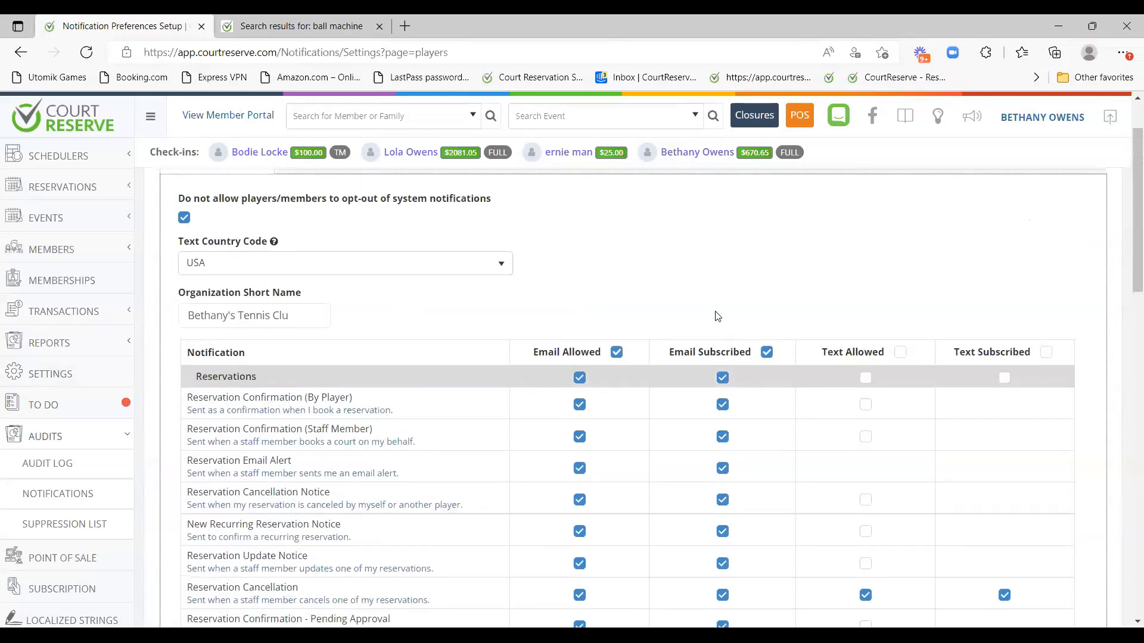
pyautogui.scroll(-1, 861, 362)
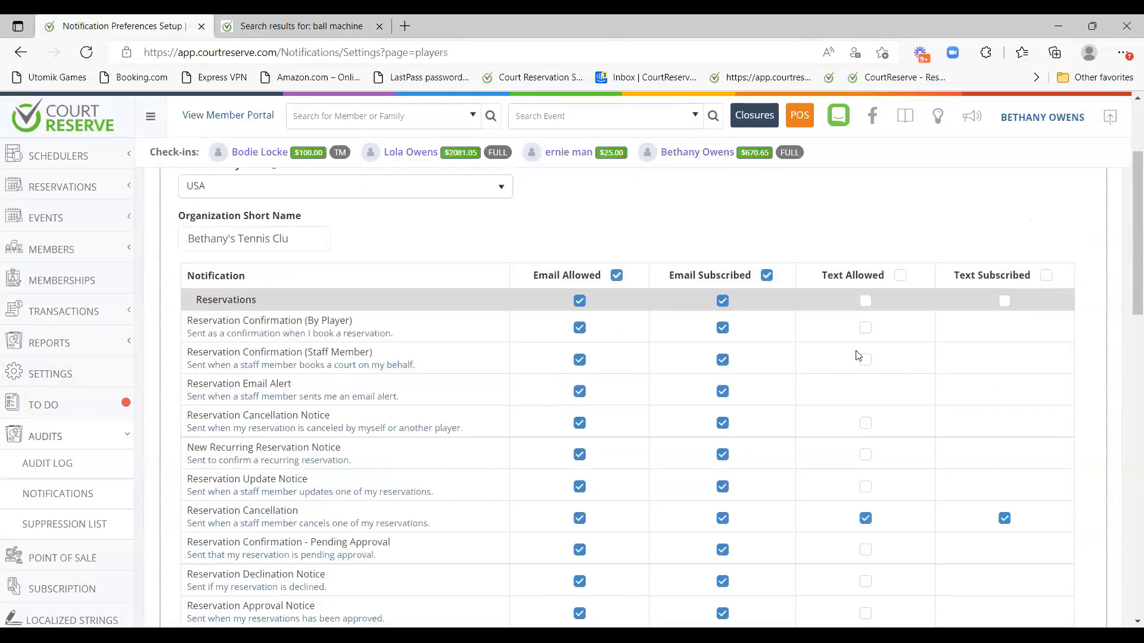
pyautogui.scroll(-1, 1024, 316)
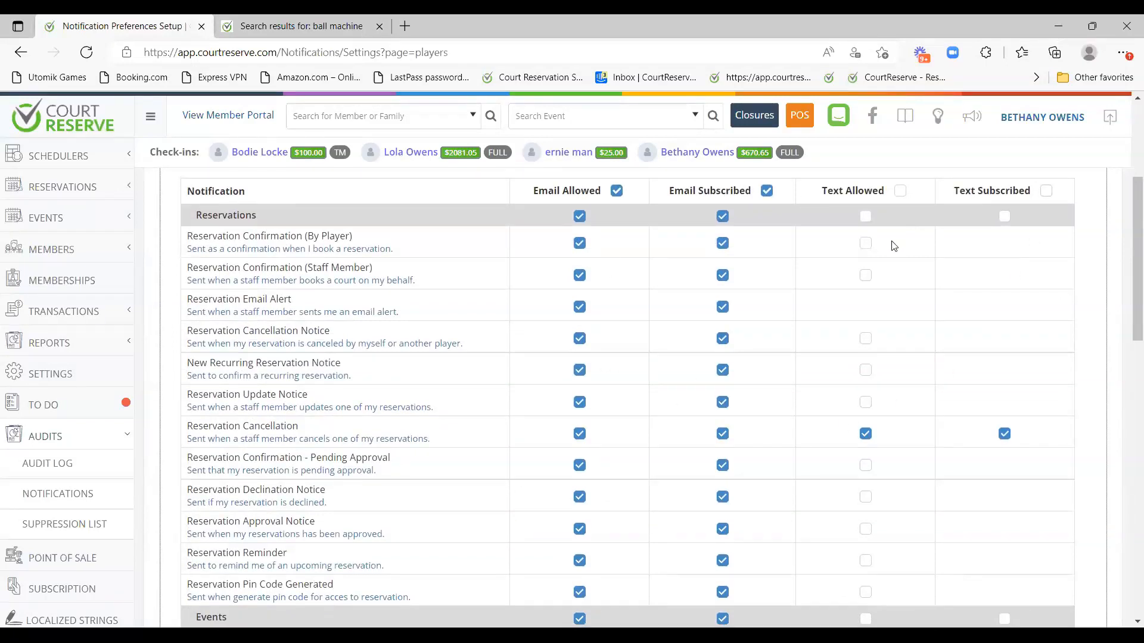
pyautogui.click(866, 243)
pyautogui.click(866, 243)
pyautogui.scroll(-1, 876, 248)
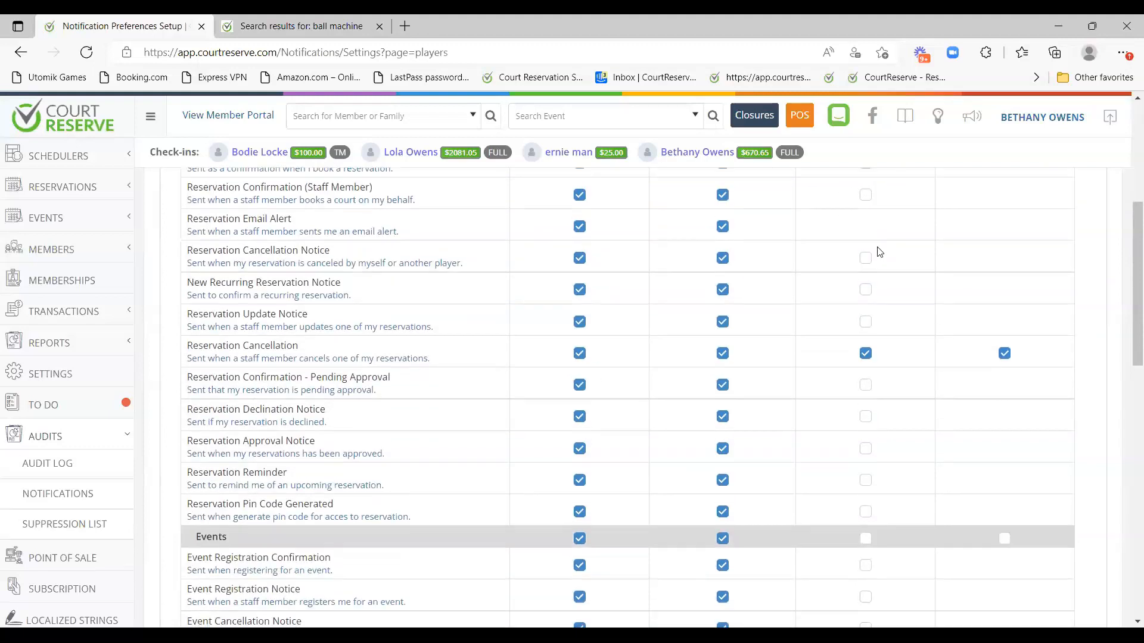
pyautogui.scroll(4, 784, 381)
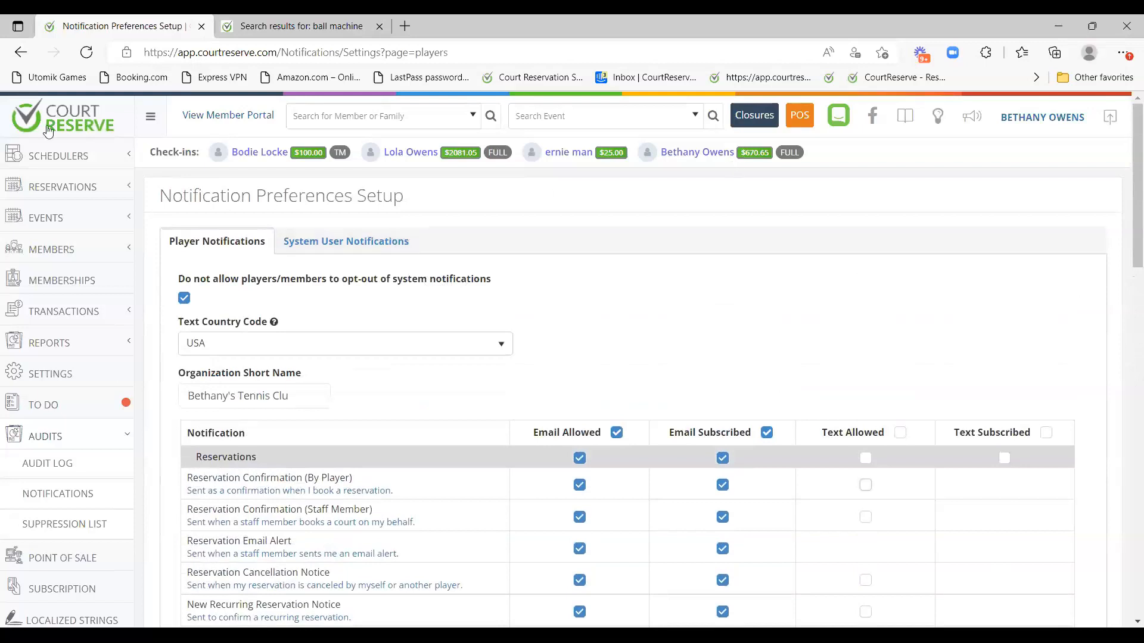
# Review the System User Notifications tab, then open your own My Profile page.
pyautogui.click(358, 244)
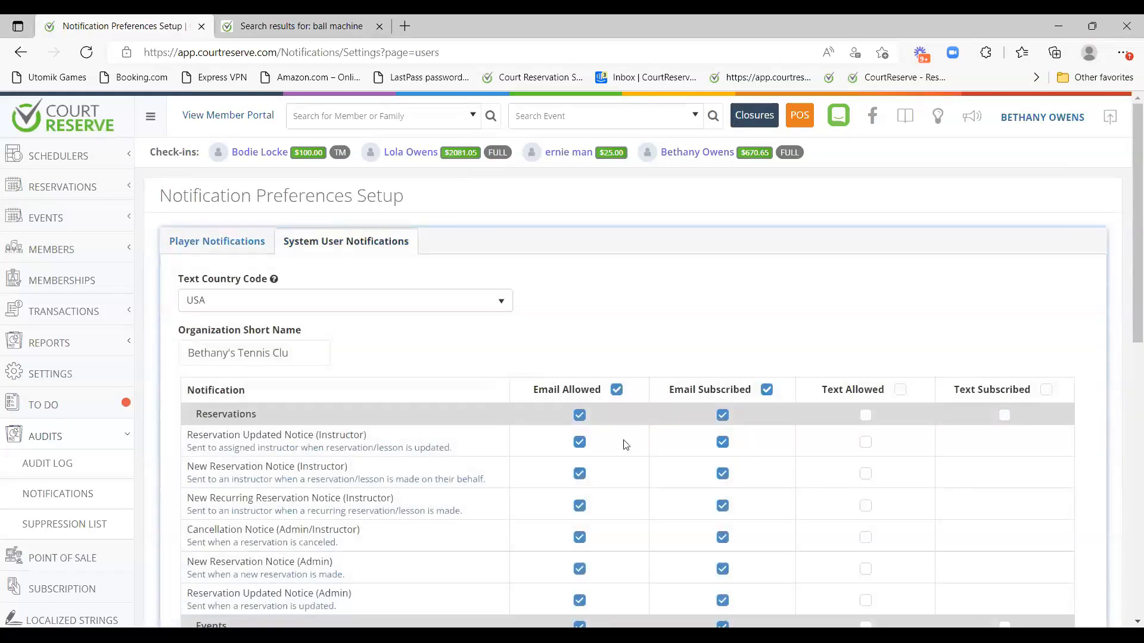
pyautogui.scroll(-2, 781, 390)
pyautogui.scroll(1, 781, 391)
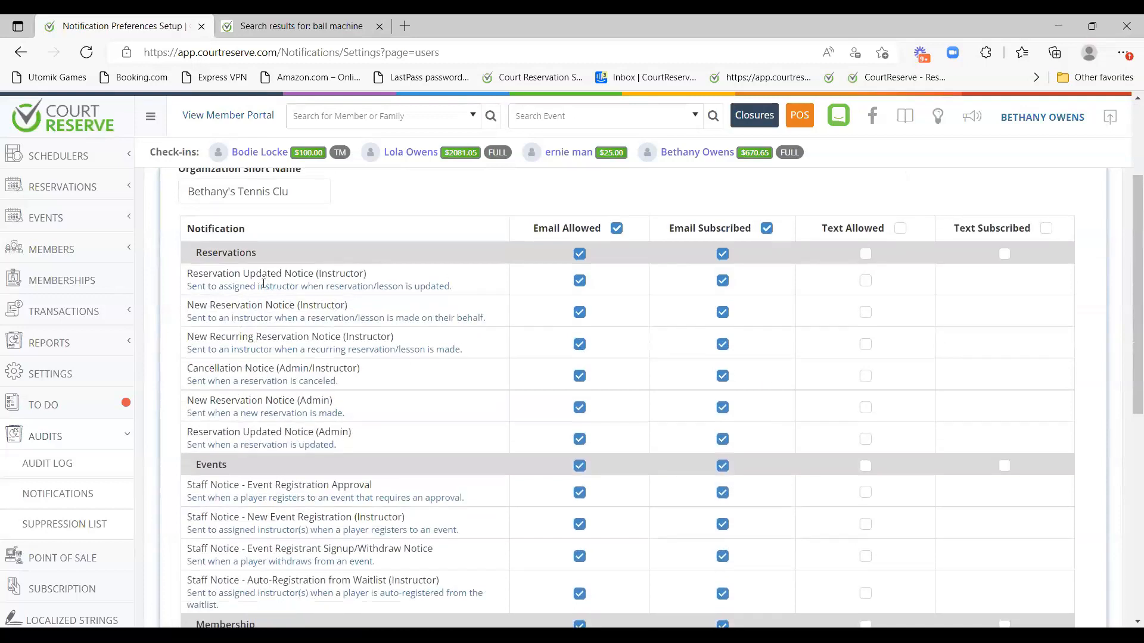
pyautogui.scroll(3, 544, 327)
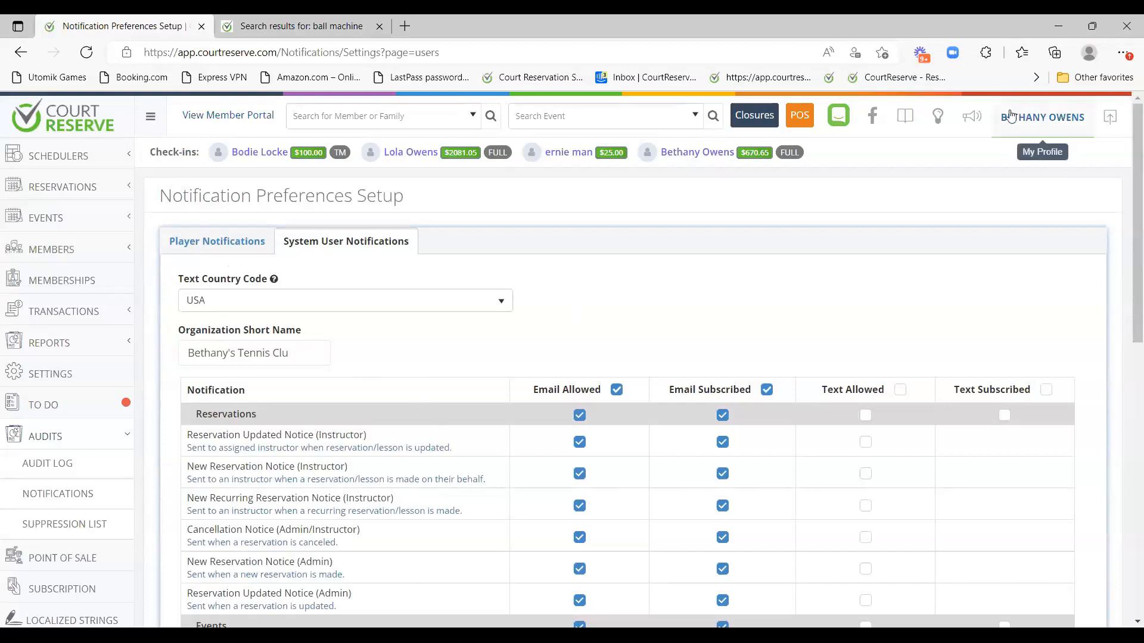
pyautogui.click(1040, 122)
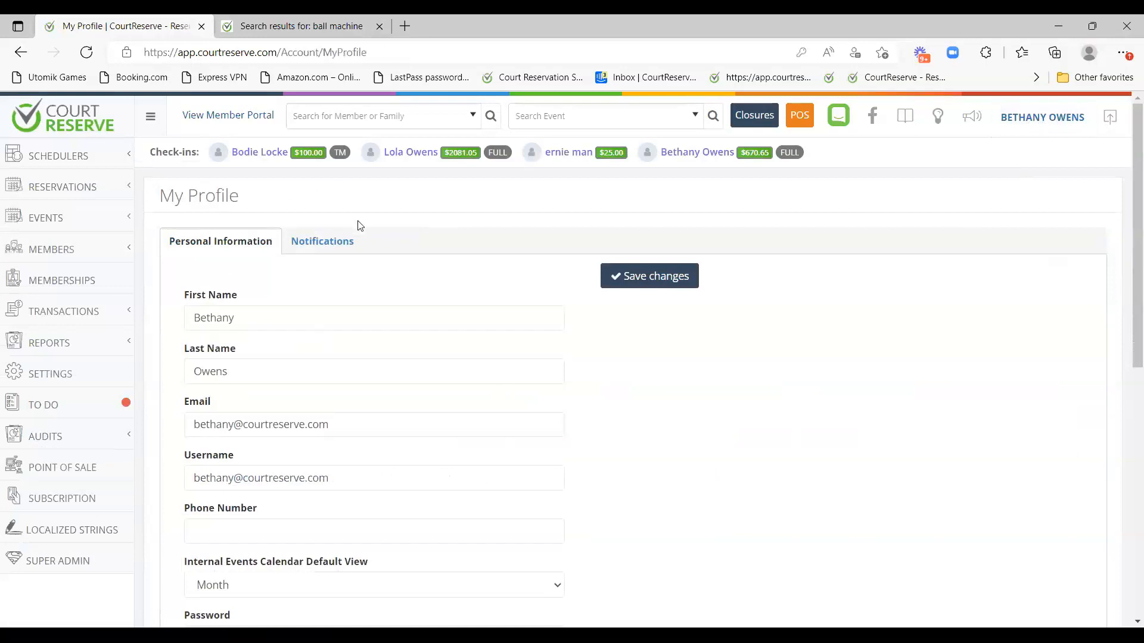
# Review My Profile's notification subscriptions, then open Settings' Player notification preferences.
pyautogui.click(324, 242)
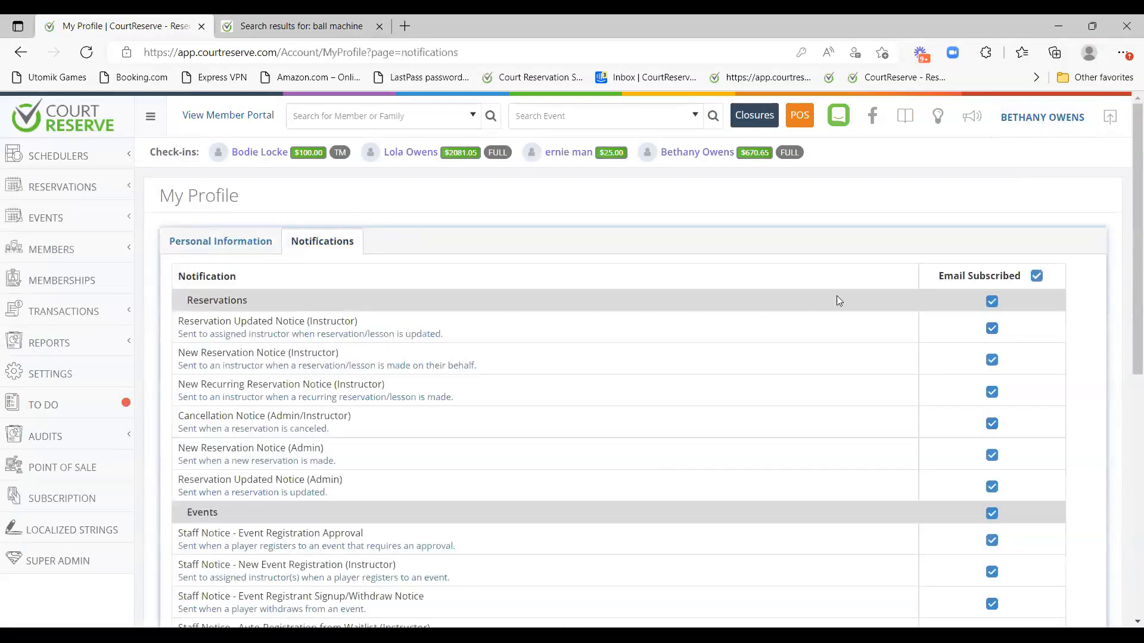
pyautogui.scroll(-1, 893, 291)
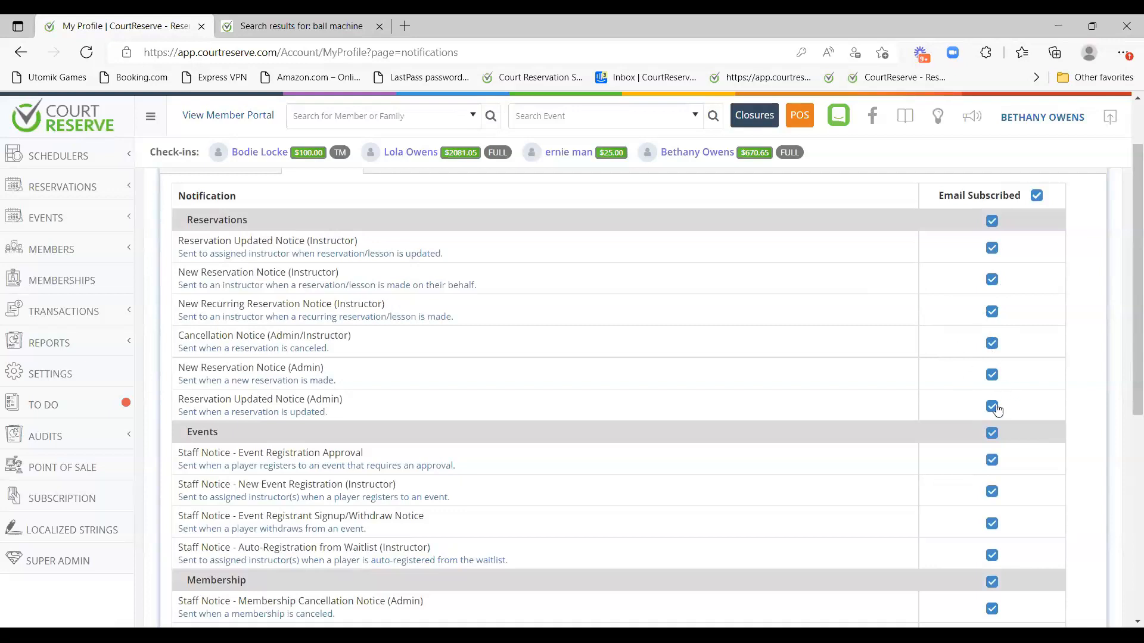
pyautogui.scroll(1, 997, 410)
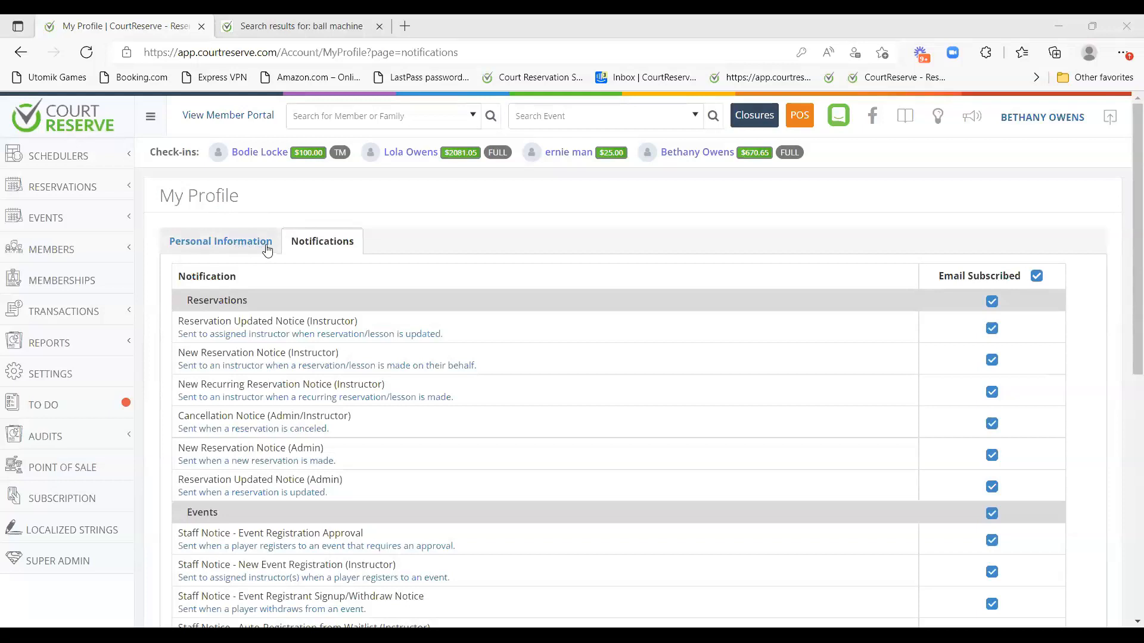
pyautogui.click(70, 374)
pyautogui.scroll(-15, 383, 414)
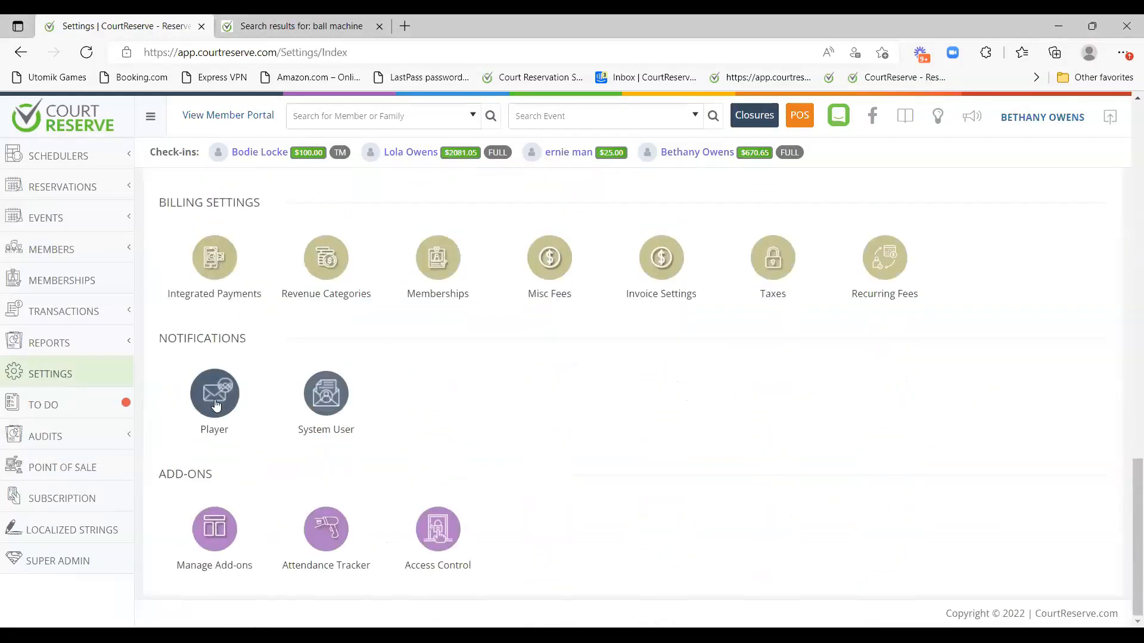
pyautogui.click(216, 405)
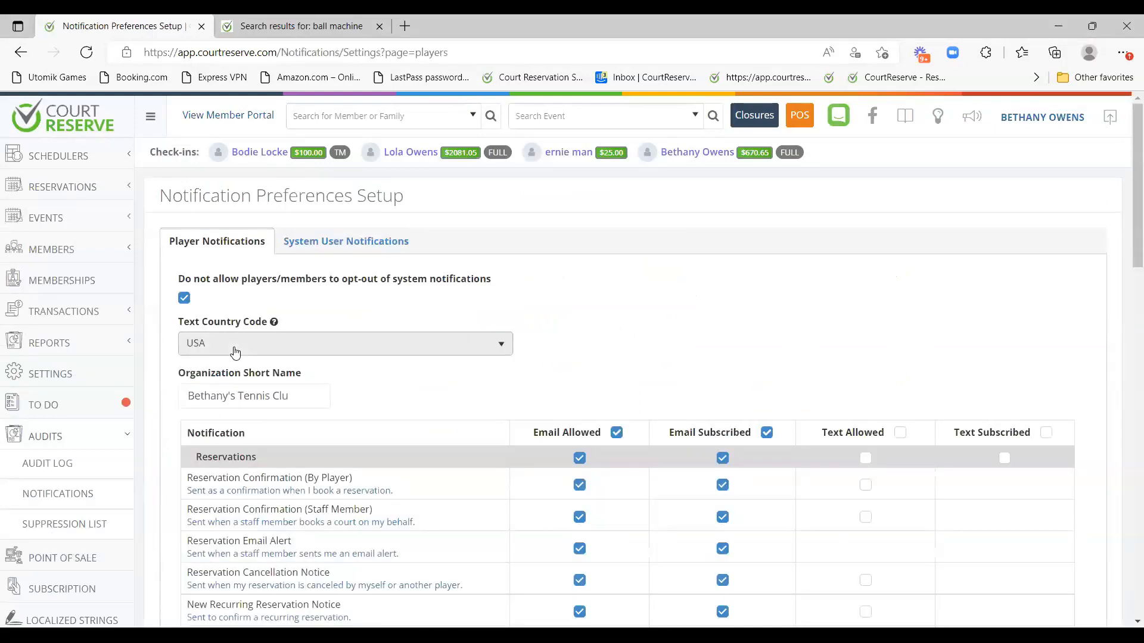
# Search for the member by the first letters of their name and open their record.
pyautogui.click(358, 117)
pyautogui.write('lola')
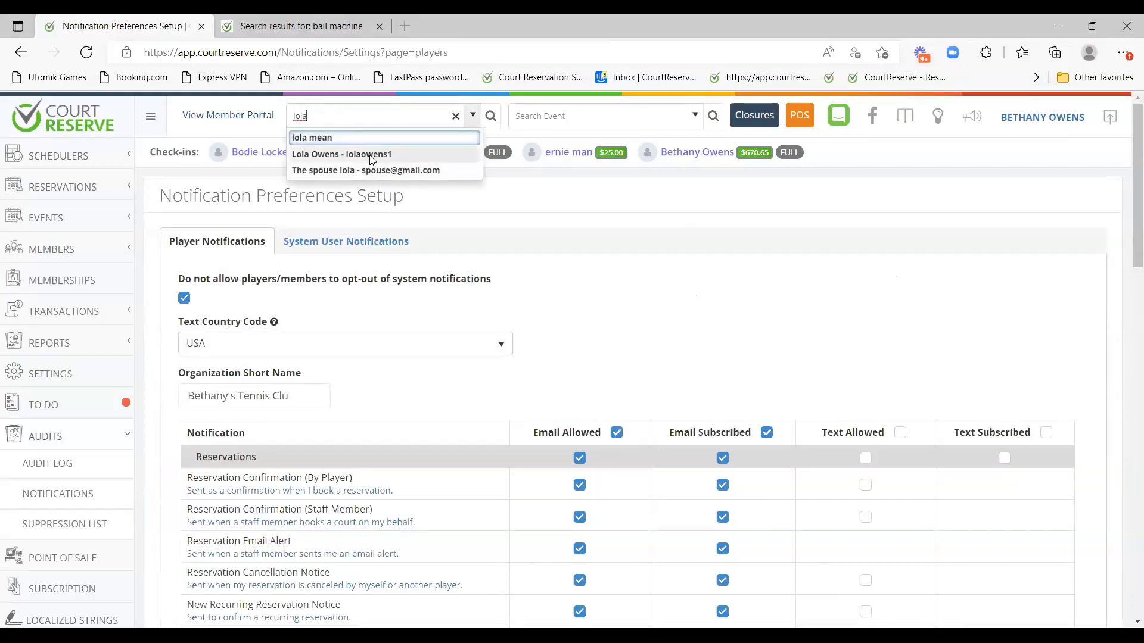
pyautogui.click(371, 156)
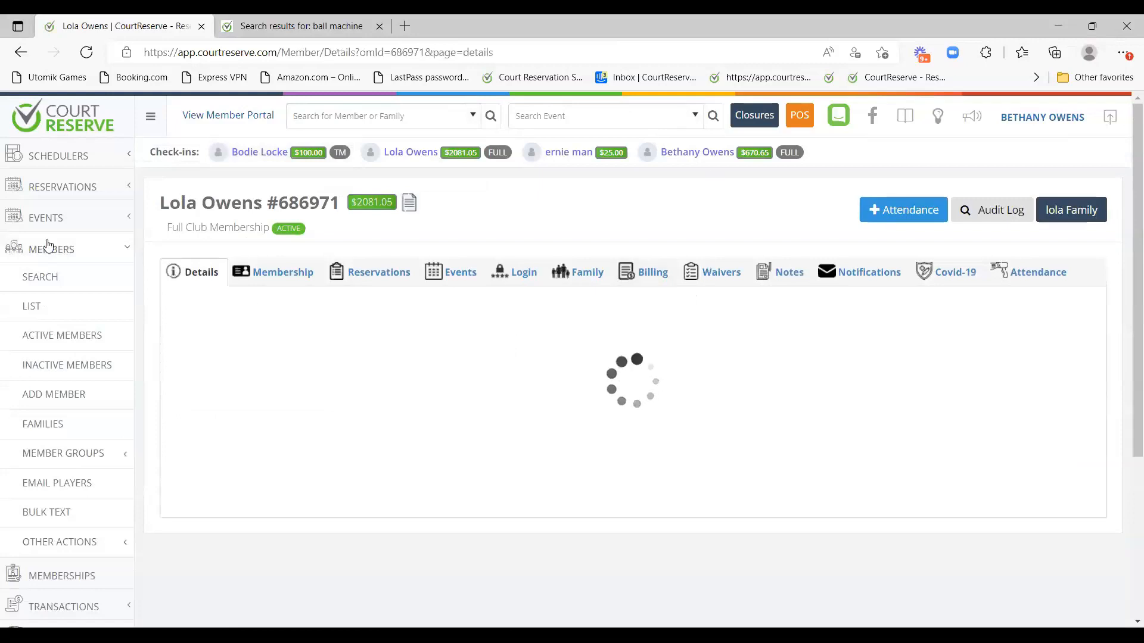
# Scroll the member's Notifications tab: email on for all notices, text for cancellations.
pyautogui.click(860, 275)
pyautogui.scroll(-1, 865, 304)
pyautogui.scroll(-2, 865, 303)
pyautogui.scroll(1, 864, 265)
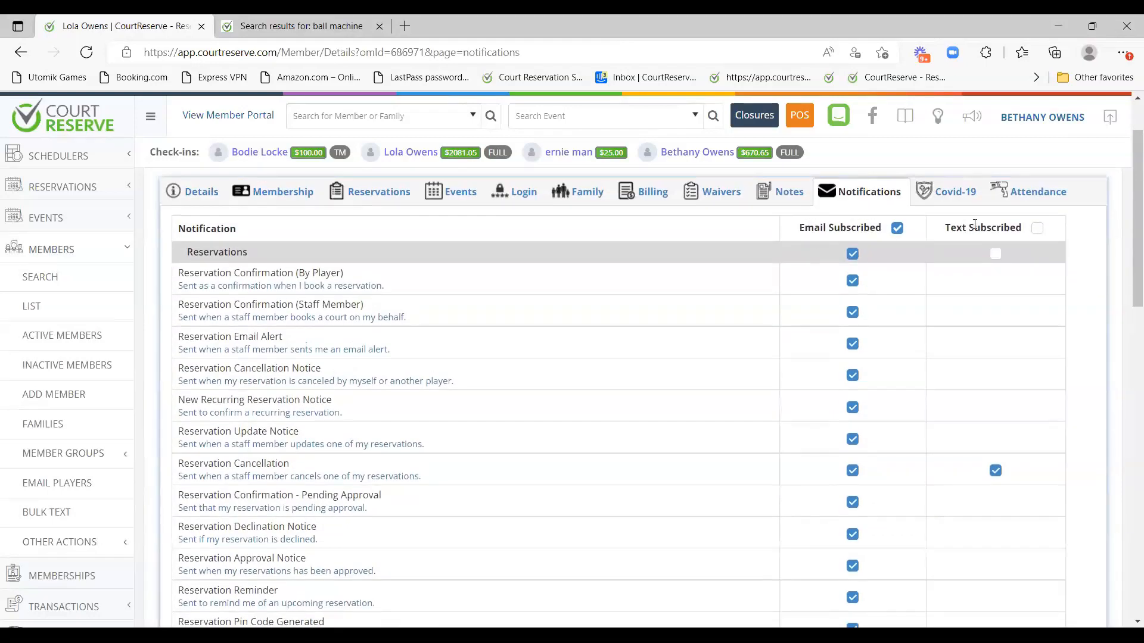
pyautogui.scroll(-3, 854, 286)
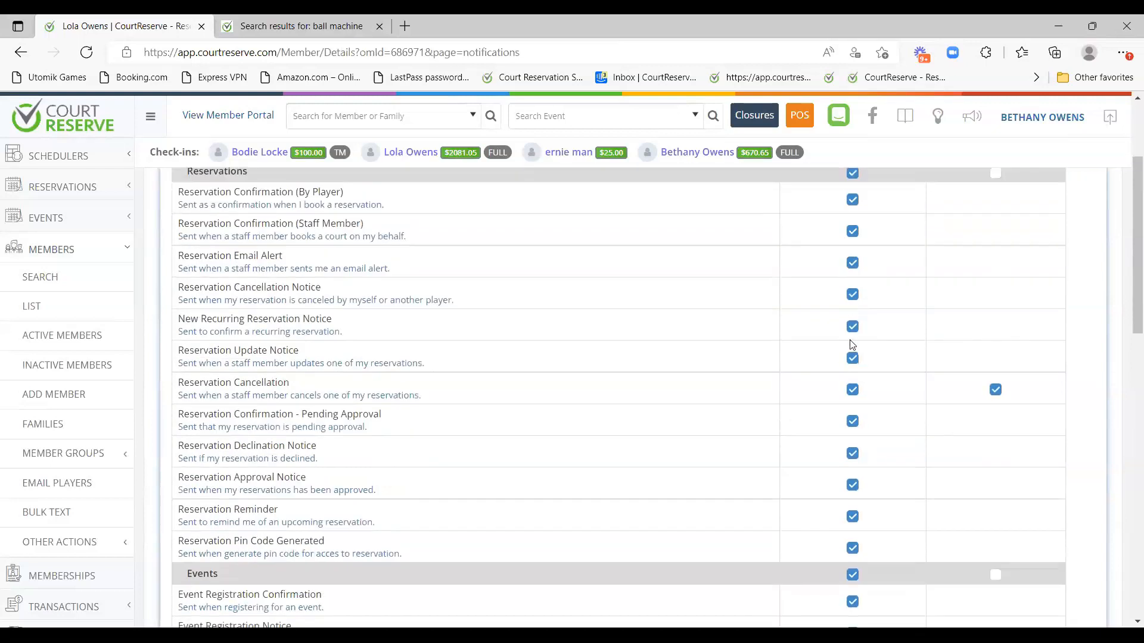
pyautogui.scroll(-3, 855, 355)
pyautogui.scroll(3, 856, 355)
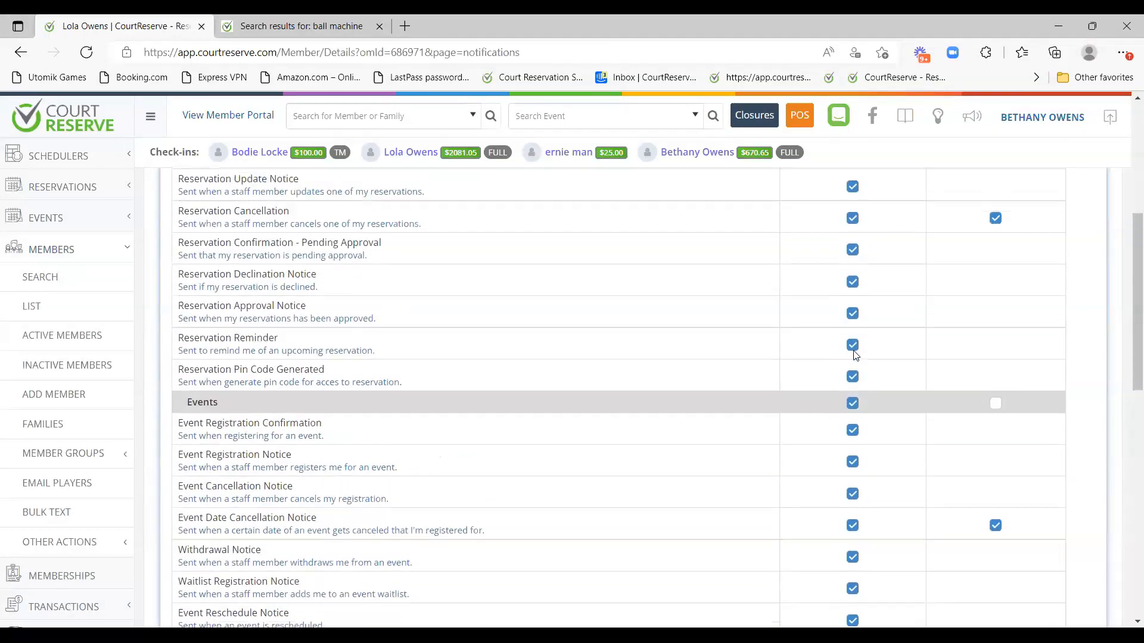
pyautogui.scroll(4, 855, 355)
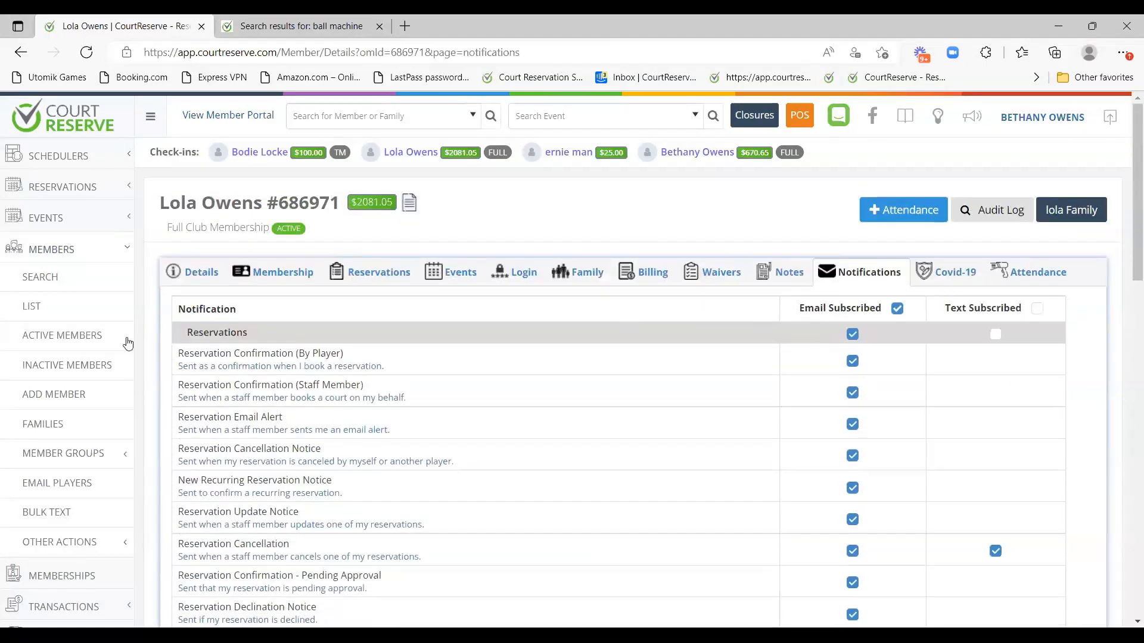
pyautogui.click(77, 263)
pyautogui.click(87, 444)
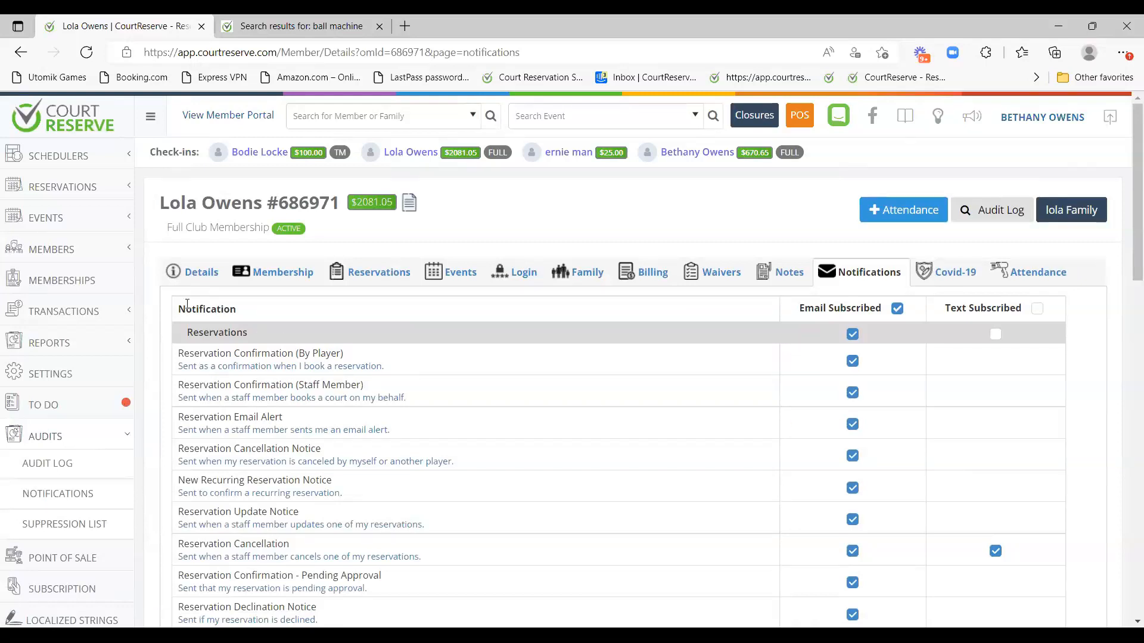
# Open the Details tab and highlight the email/newsletter and marketing text unsubscribe options.
pyautogui.click(196, 272)
pyautogui.scroll(-10, 468, 388)
pyautogui.scroll(-4, 470, 391)
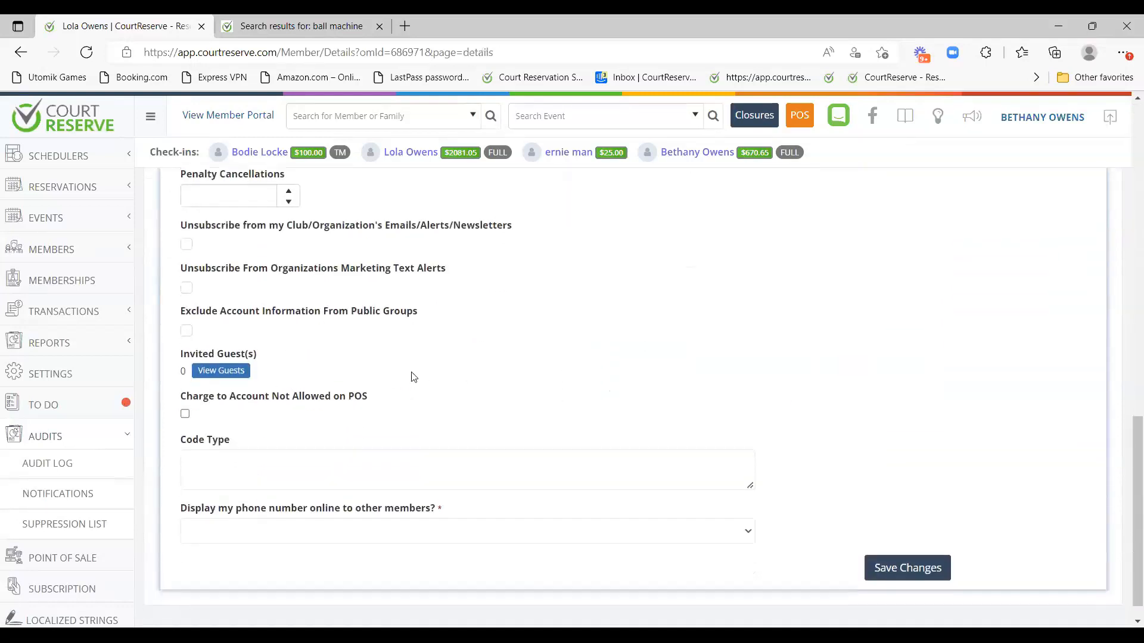
pyautogui.moveTo(455, 272); pyautogui.dragTo(229, 268)
pyautogui.moveTo(183, 231); pyautogui.dragTo(513, 227)
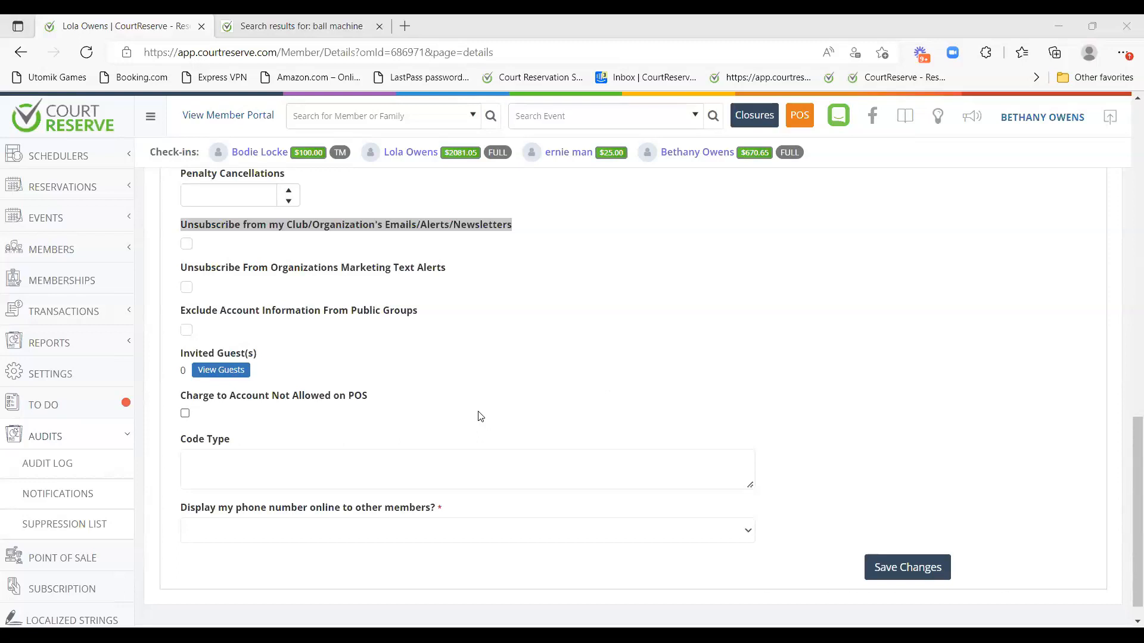
# Clear the highlight and scroll back to the top of the Details form.
pyautogui.scroll(1, 481, 416)
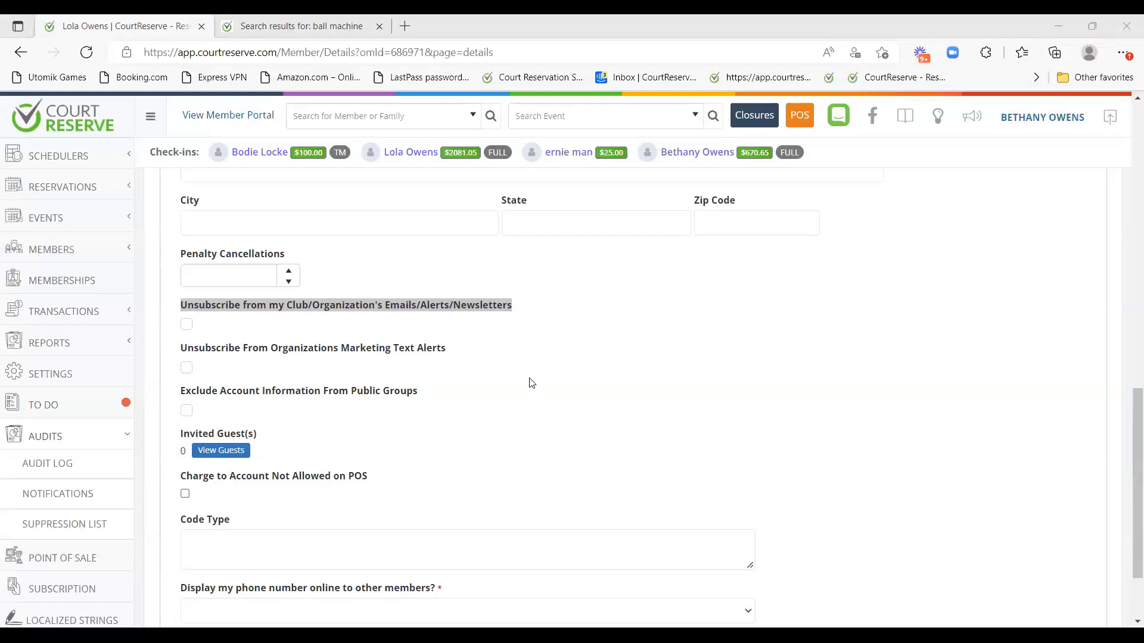
pyautogui.scroll(1, 463, 478)
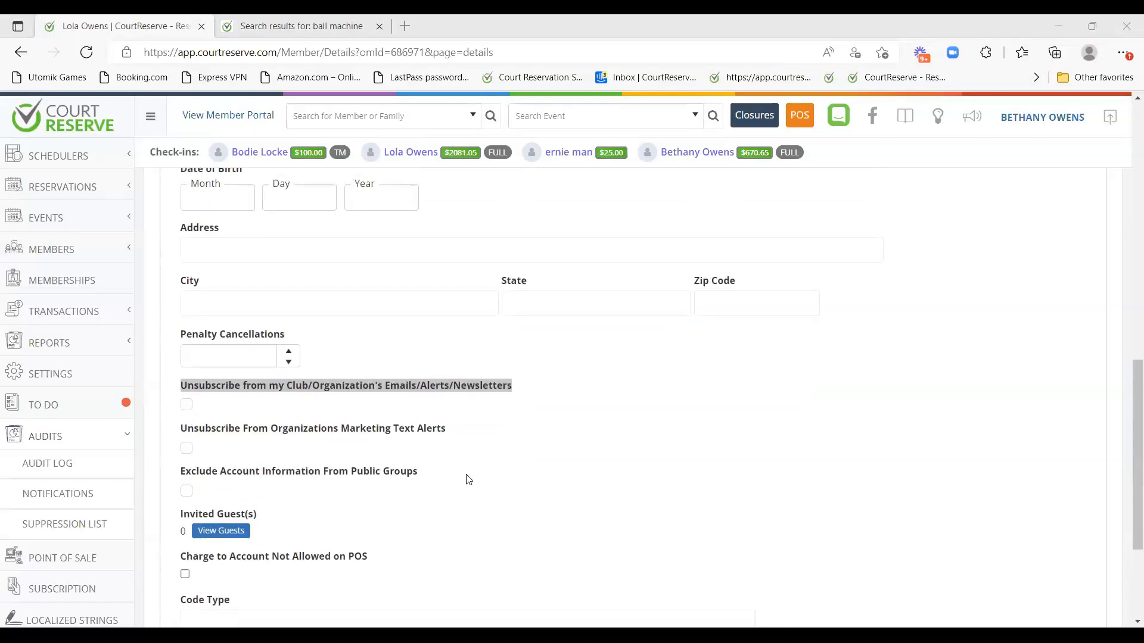
pyautogui.scroll(2, 468, 479)
pyautogui.scroll(-2, 474, 483)
pyautogui.scroll(-1, 468, 513)
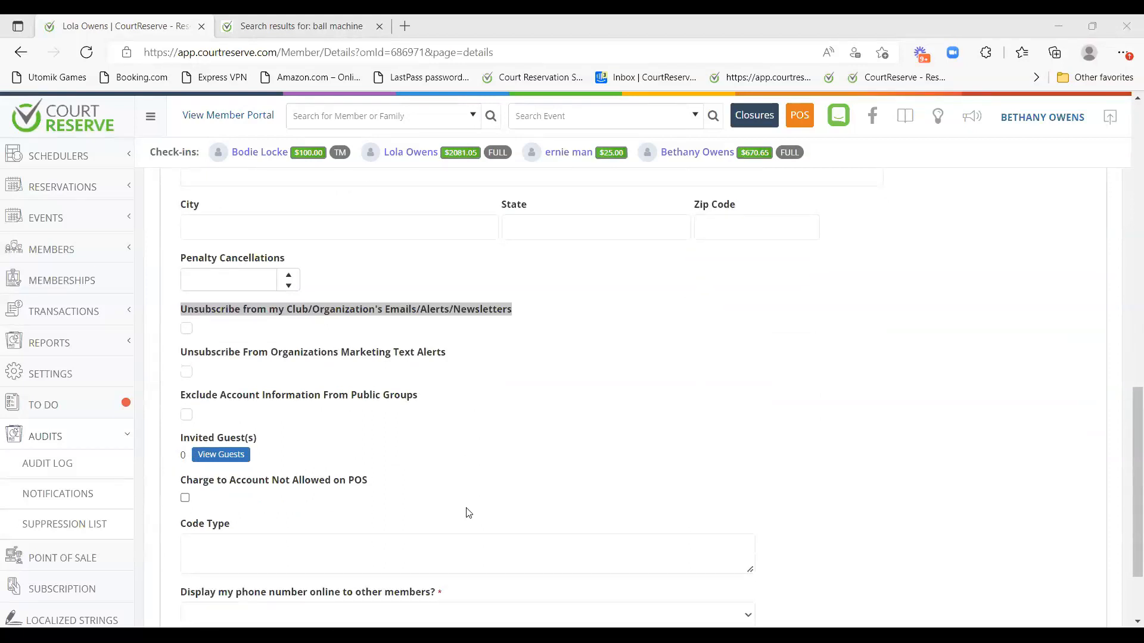
pyautogui.click(503, 390)
pyautogui.scroll(1, 506, 382)
pyautogui.scroll(-1, 495, 377)
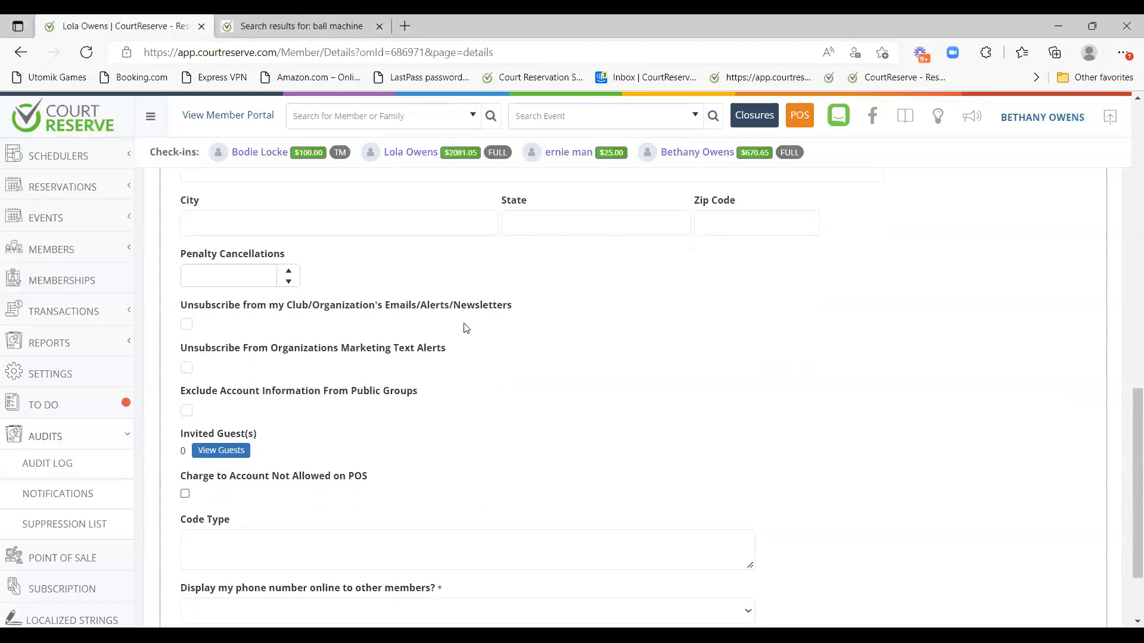
pyautogui.click(65, 438)
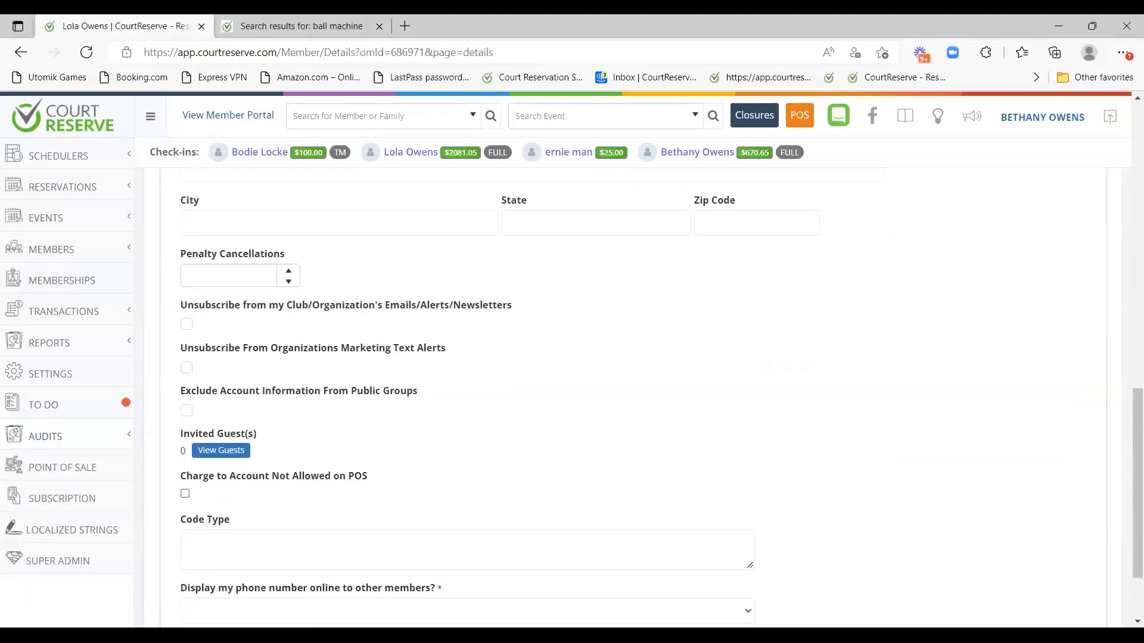
pyautogui.scroll(5, 775, 396)
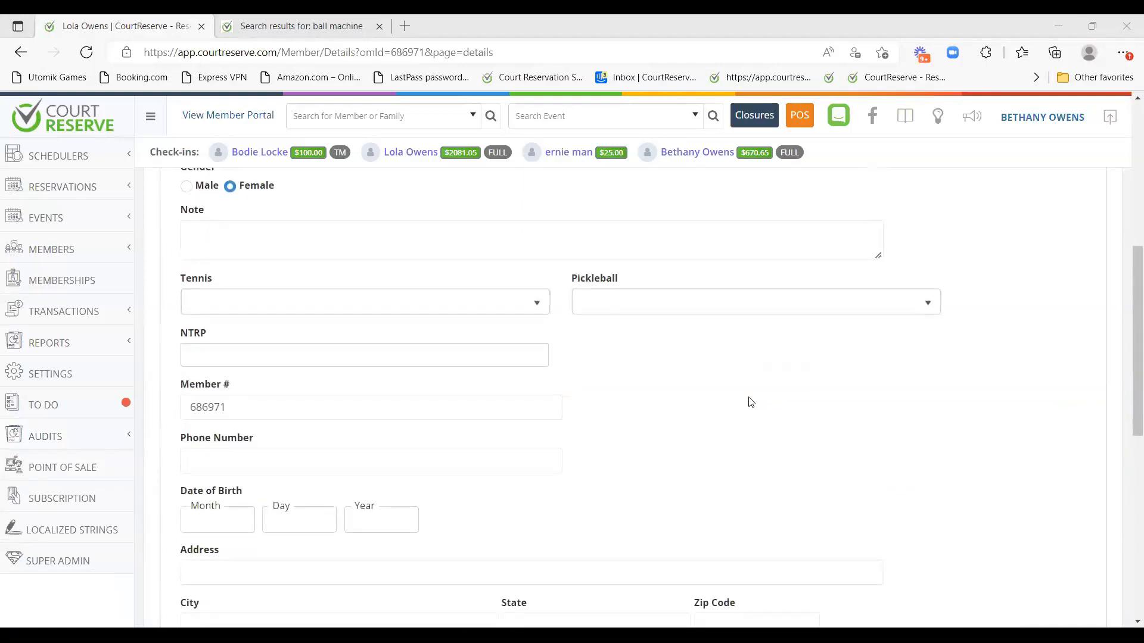
pyautogui.scroll(5, 750, 402)
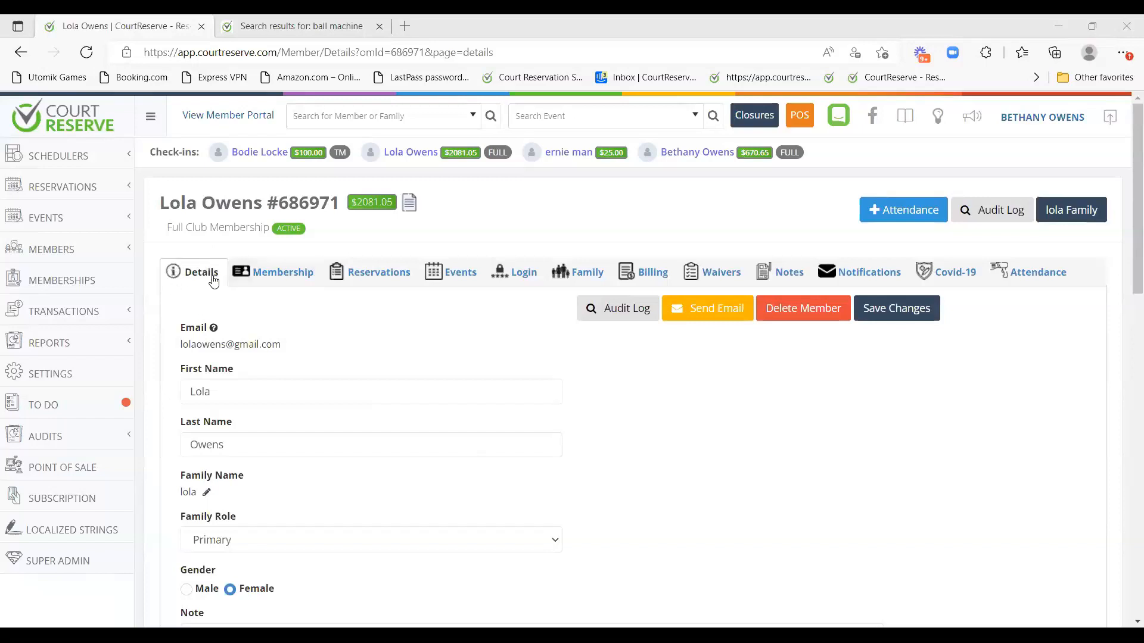
# Scroll through the Details form and reload the member's details.
pyautogui.scroll(-1, 215, 284)
pyautogui.scroll(1, 215, 285)
pyautogui.scroll(-1, 384, 336)
pyautogui.scroll(1, 379, 329)
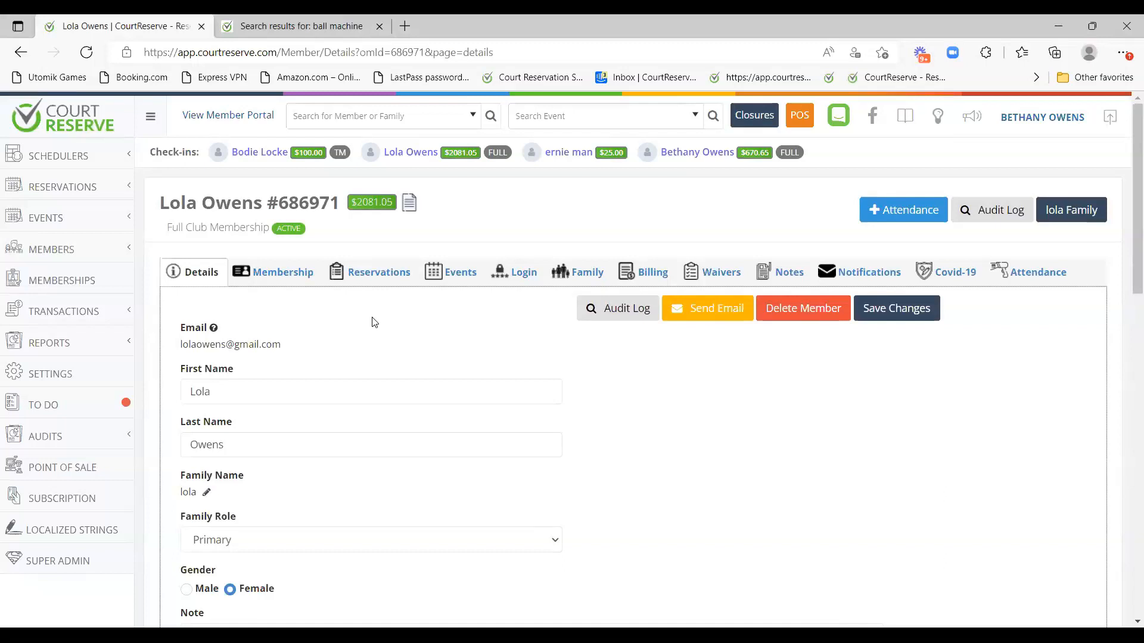
pyautogui.scroll(-5, 373, 322)
pyautogui.scroll(5, 378, 325)
pyautogui.click(287, 111)
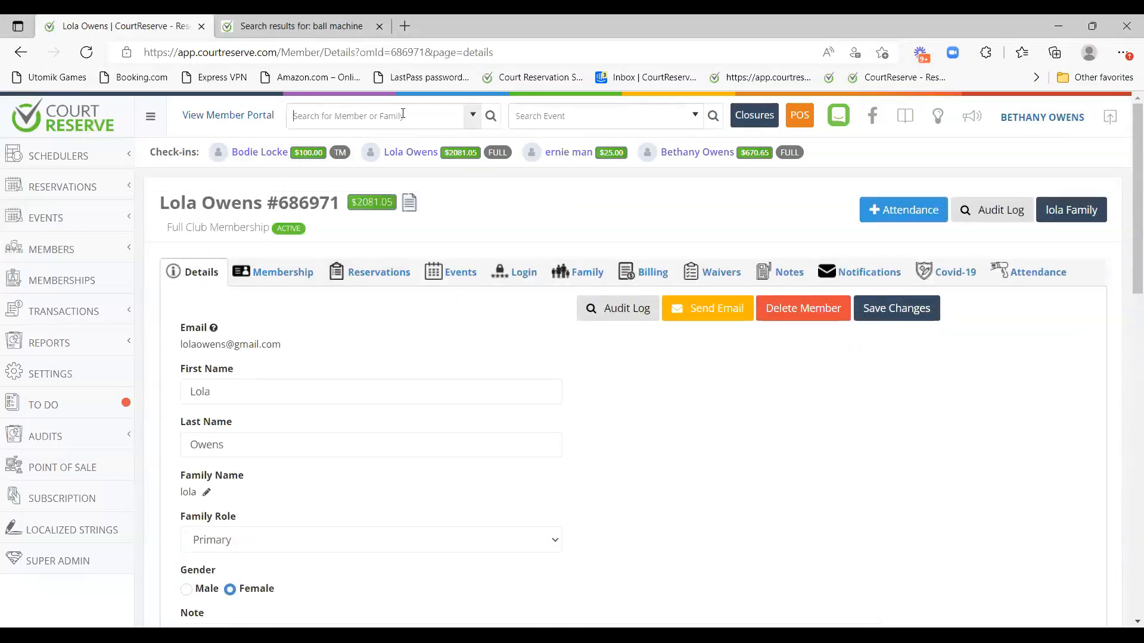
pyautogui.click(189, 273)
# Scroll down to show both unsubscribe options unchecked, then return to the top.
pyautogui.scroll(-2, 334, 296)
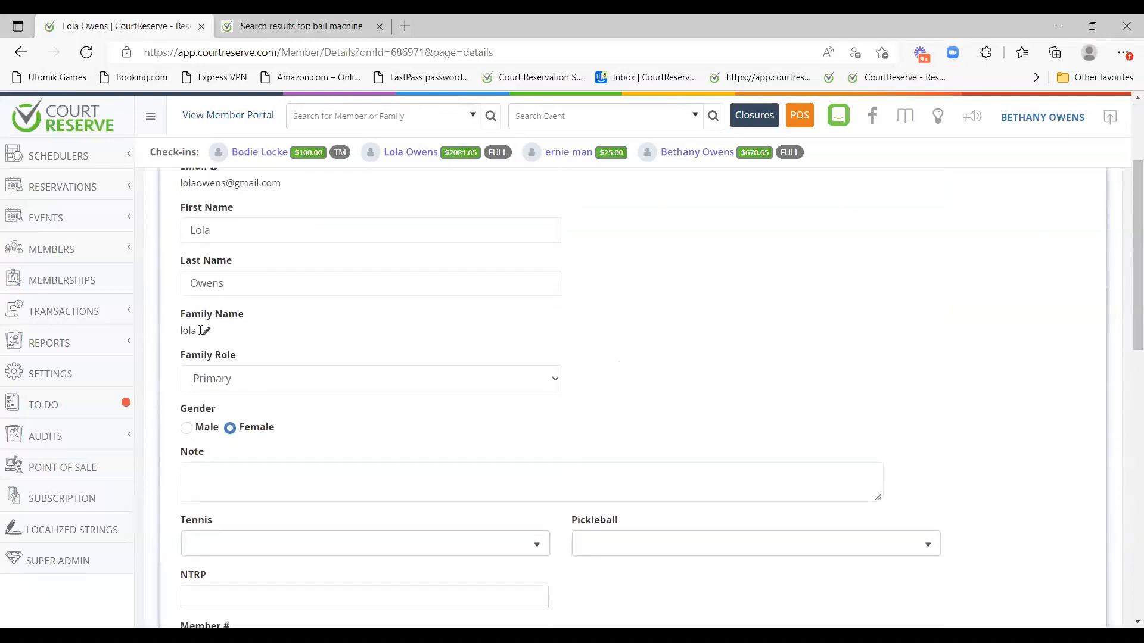
pyautogui.scroll(1, 204, 327)
pyautogui.scroll(-1, 198, 251)
pyautogui.scroll(-1, 252, 304)
pyautogui.scroll(-2, 242, 250)
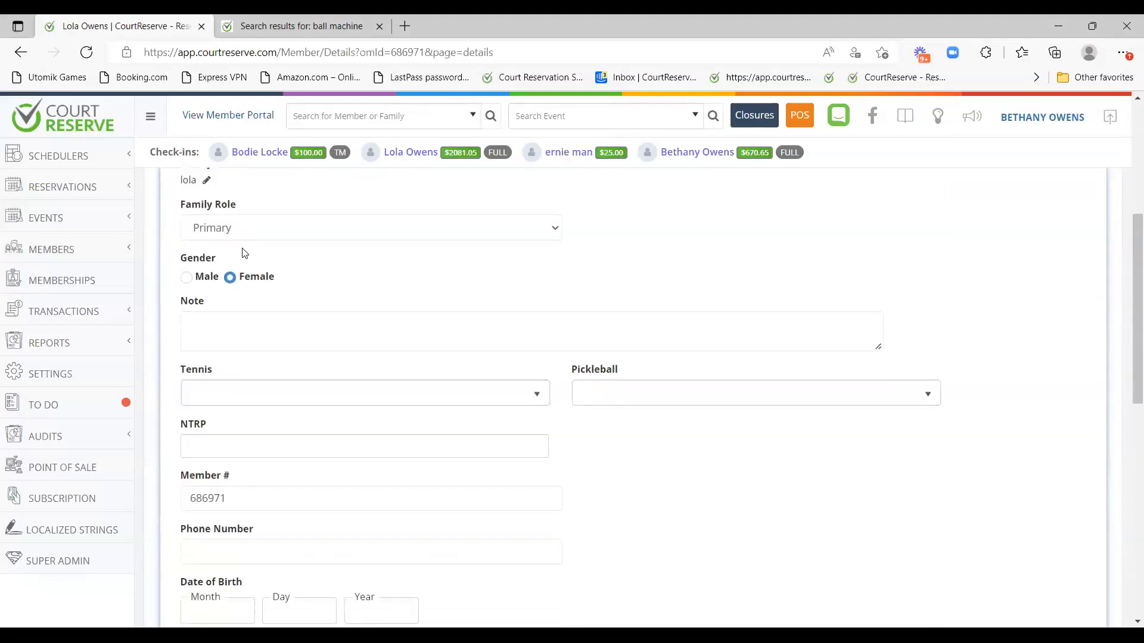
pyautogui.scroll(-2, 493, 328)
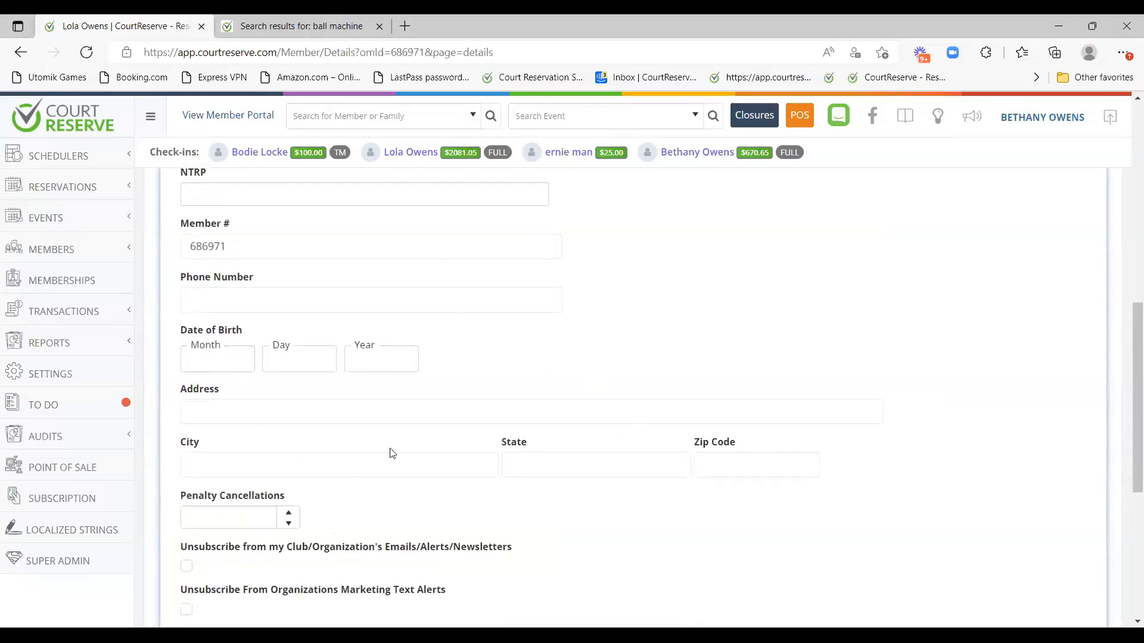
pyautogui.scroll(-2, 394, 450)
pyautogui.scroll(-2, 397, 358)
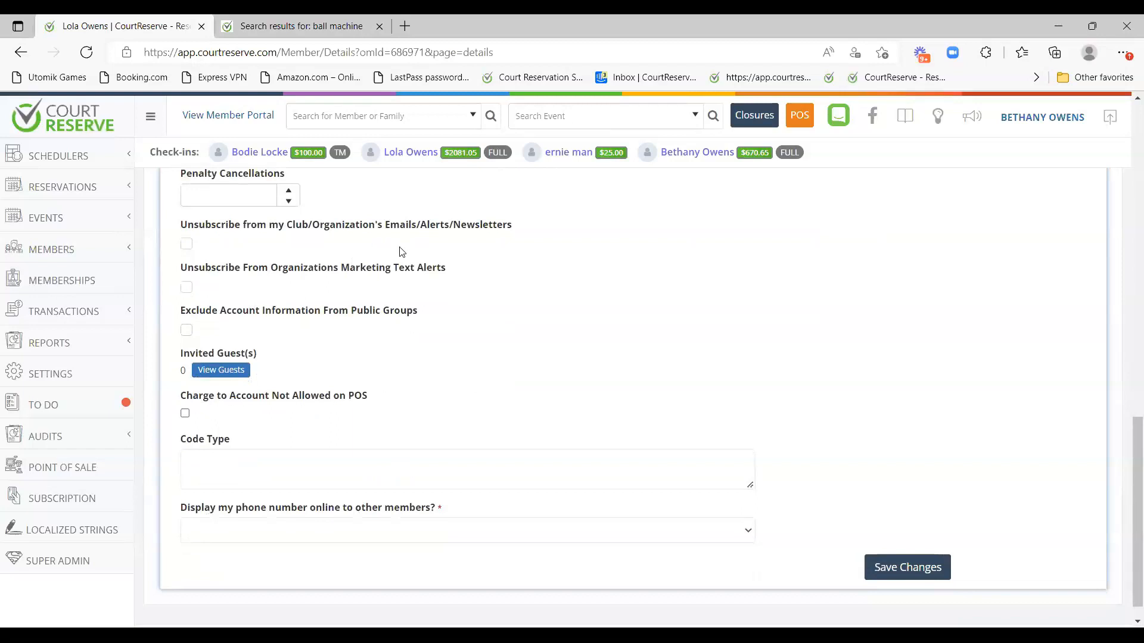
pyautogui.moveTo(179, 224); pyautogui.dragTo(539, 224)
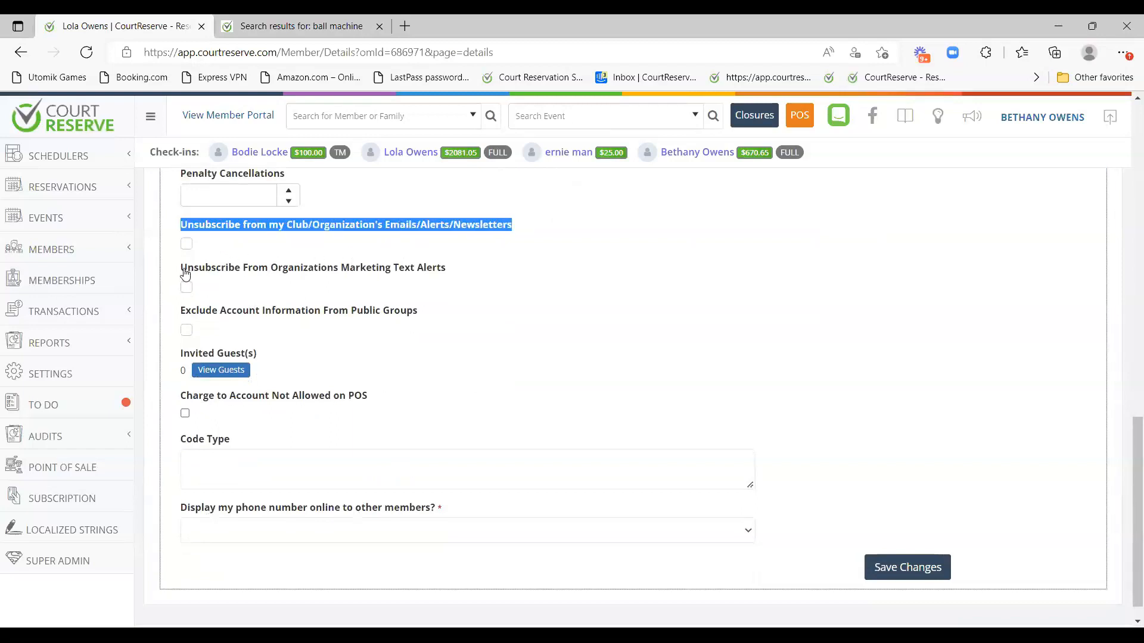
pyautogui.moveTo(185, 274); pyautogui.dragTo(449, 265)
pyautogui.click(582, 347)
pyautogui.scroll(2, 582, 347)
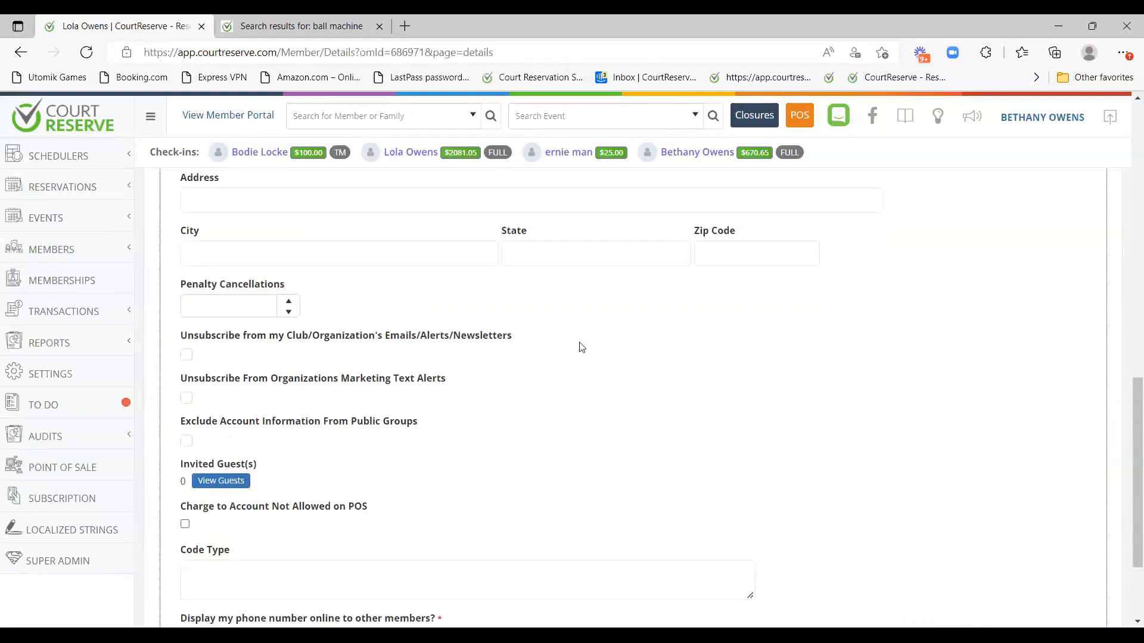
pyautogui.scroll(10, 578, 349)
# Review the Membership tab: Full Club Membership at $125.00/month, six billing cycles.
pyautogui.click(268, 272)
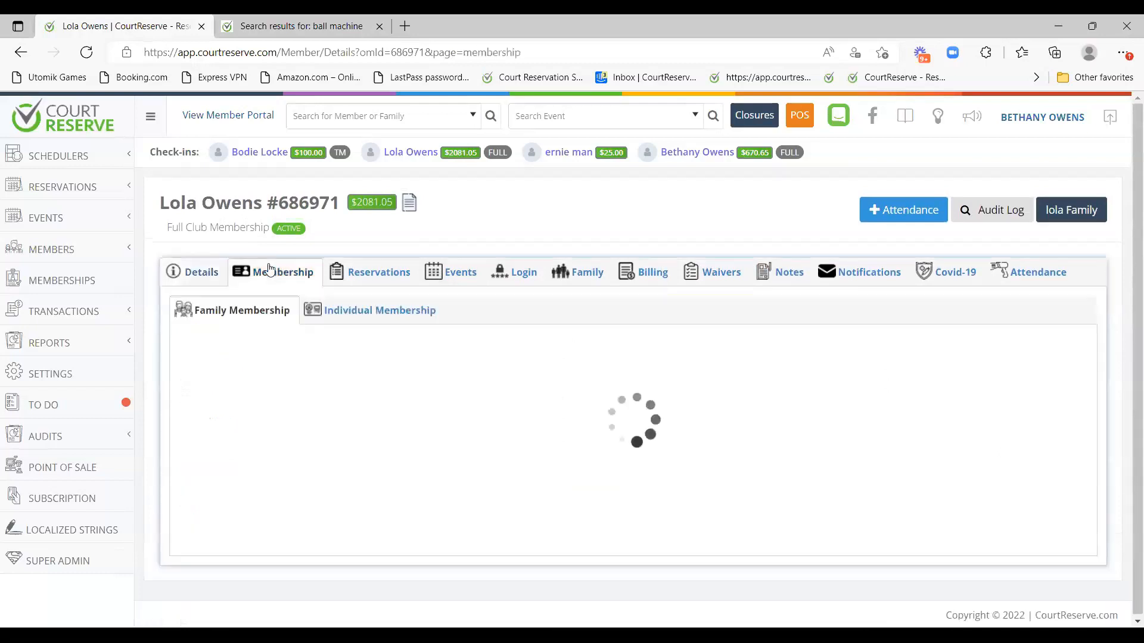
pyautogui.scroll(-1, 248, 351)
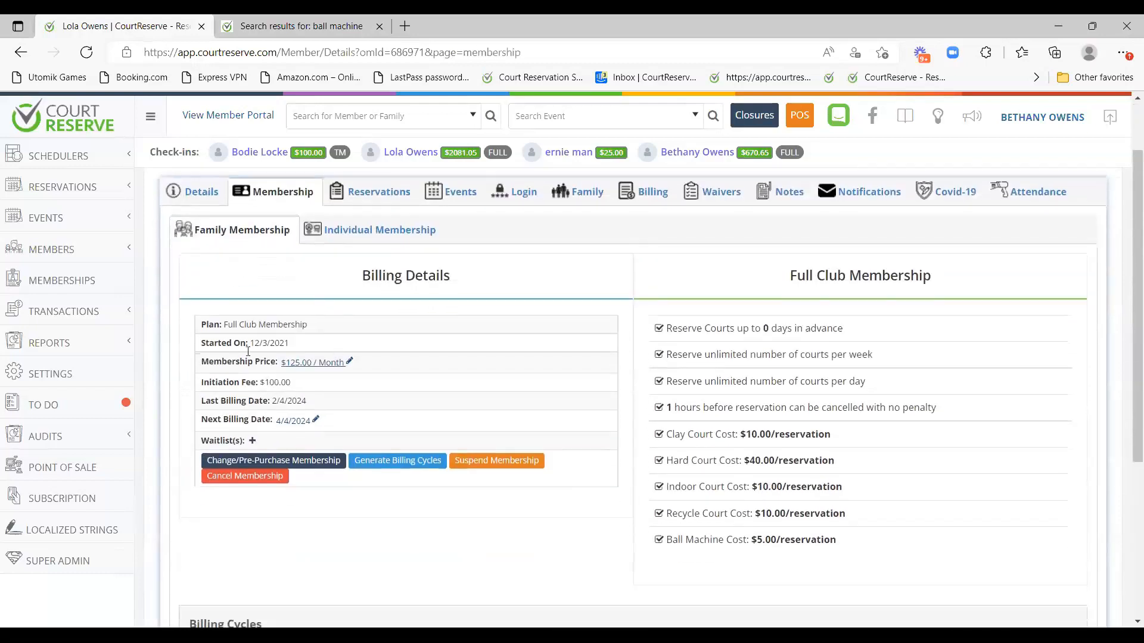
pyautogui.moveTo(222, 324); pyautogui.dragTo(345, 323)
pyautogui.click(305, 292)
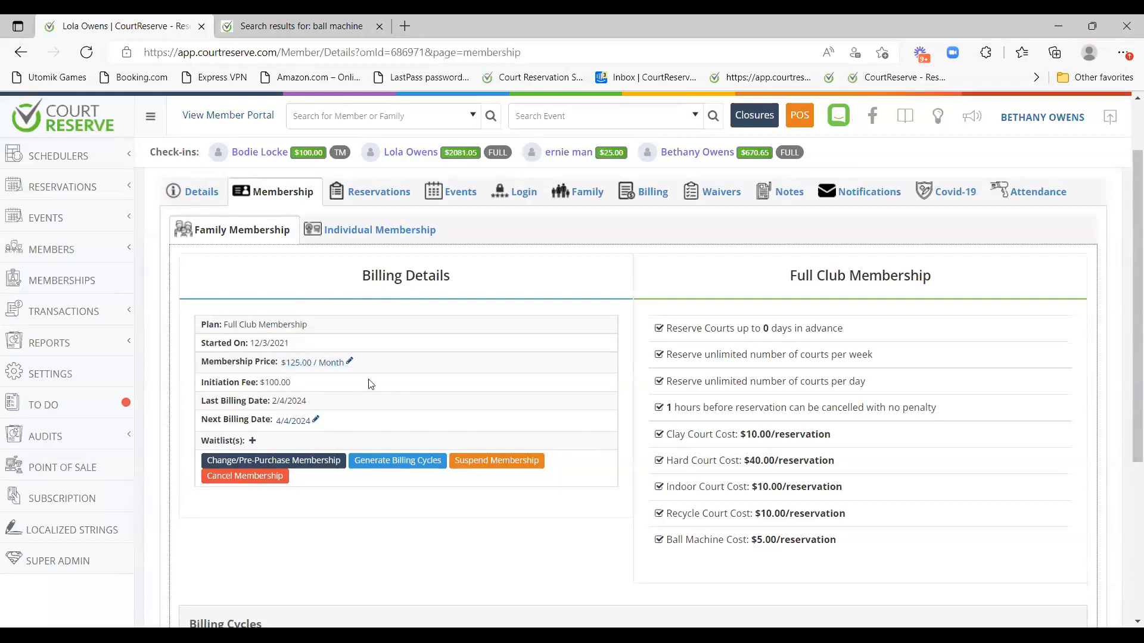
pyautogui.scroll(-1, 364, 364)
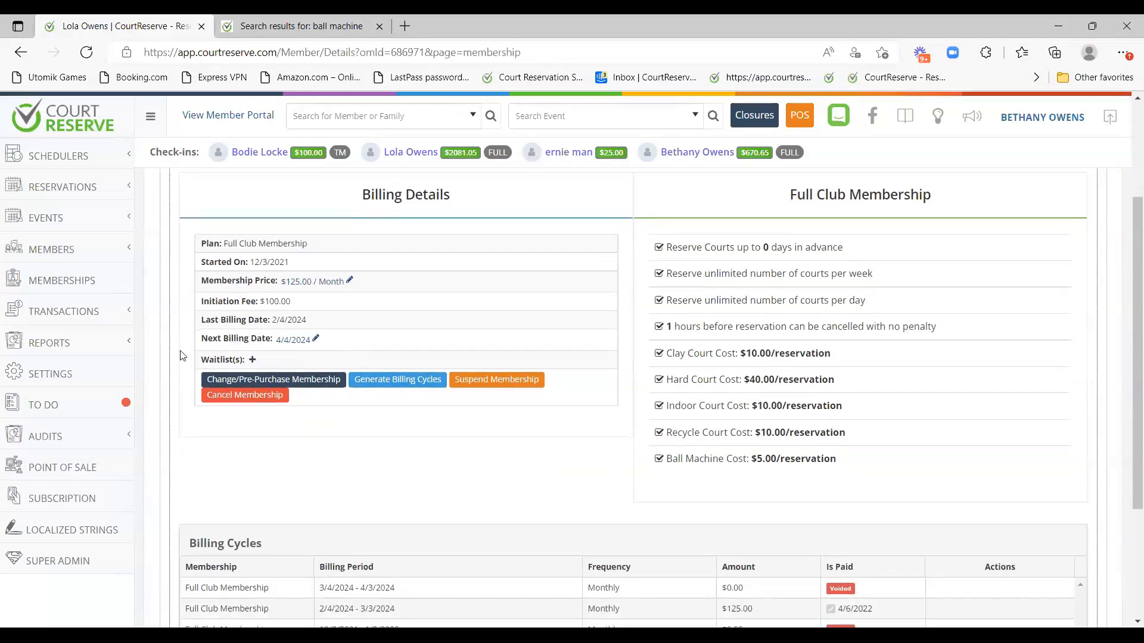
pyautogui.scroll(-3, 349, 362)
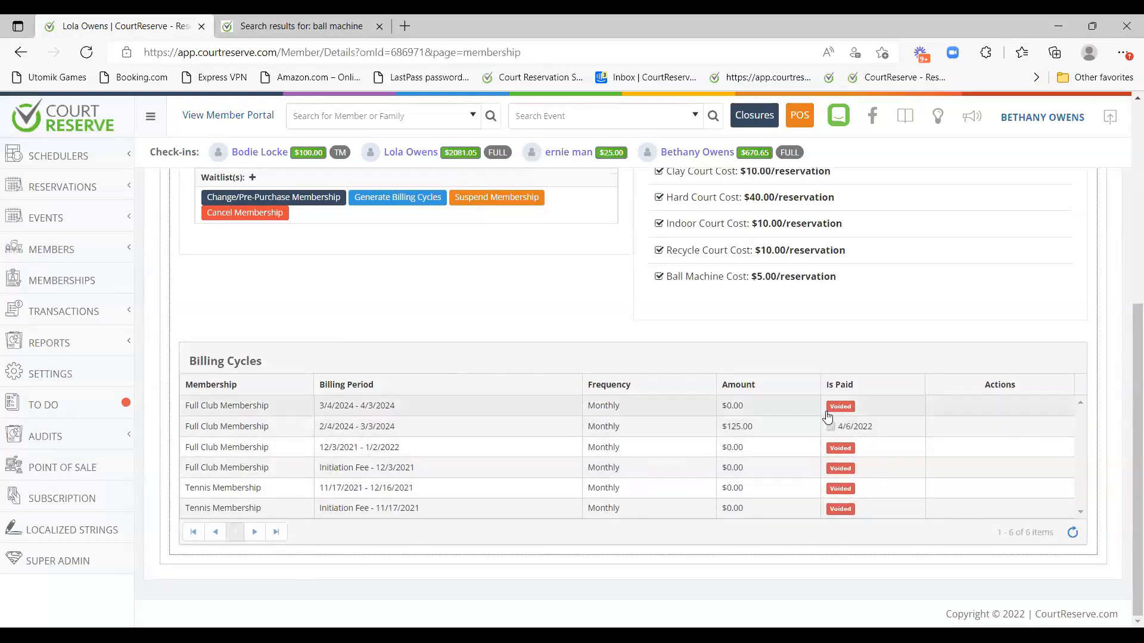
pyautogui.scroll(4, 867, 476)
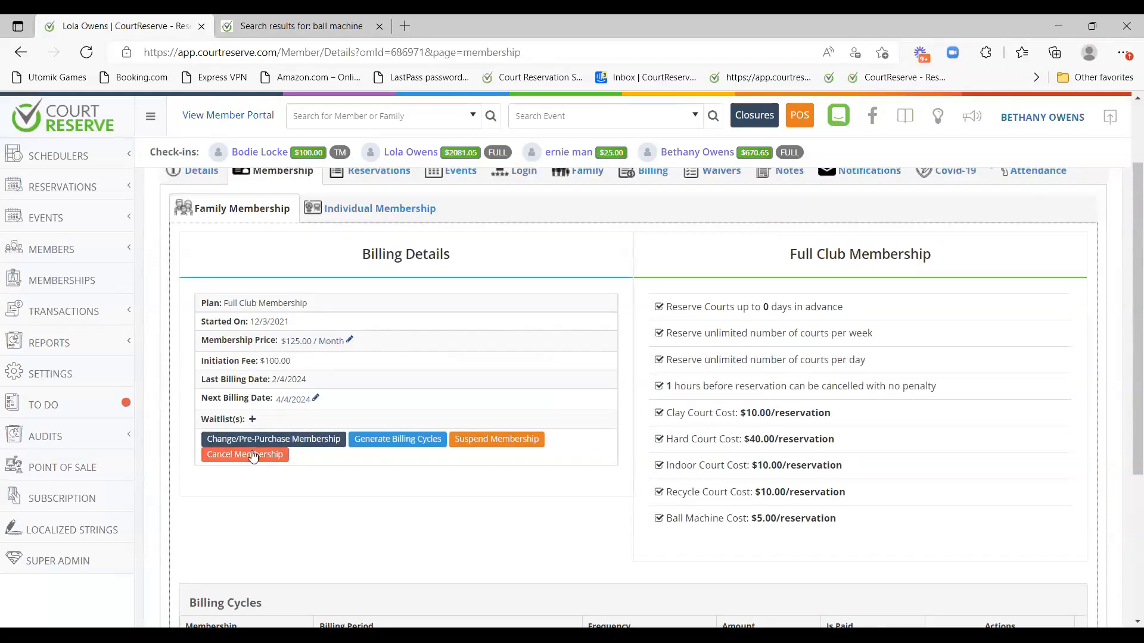
pyautogui.scroll(1, 267, 268)
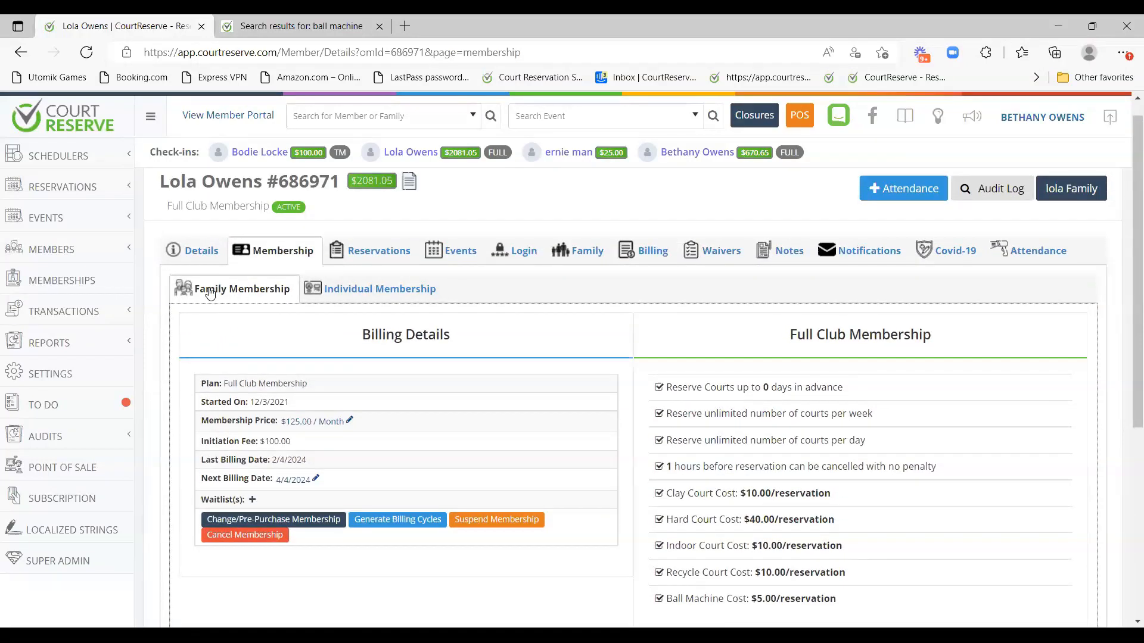
pyautogui.click(364, 291)
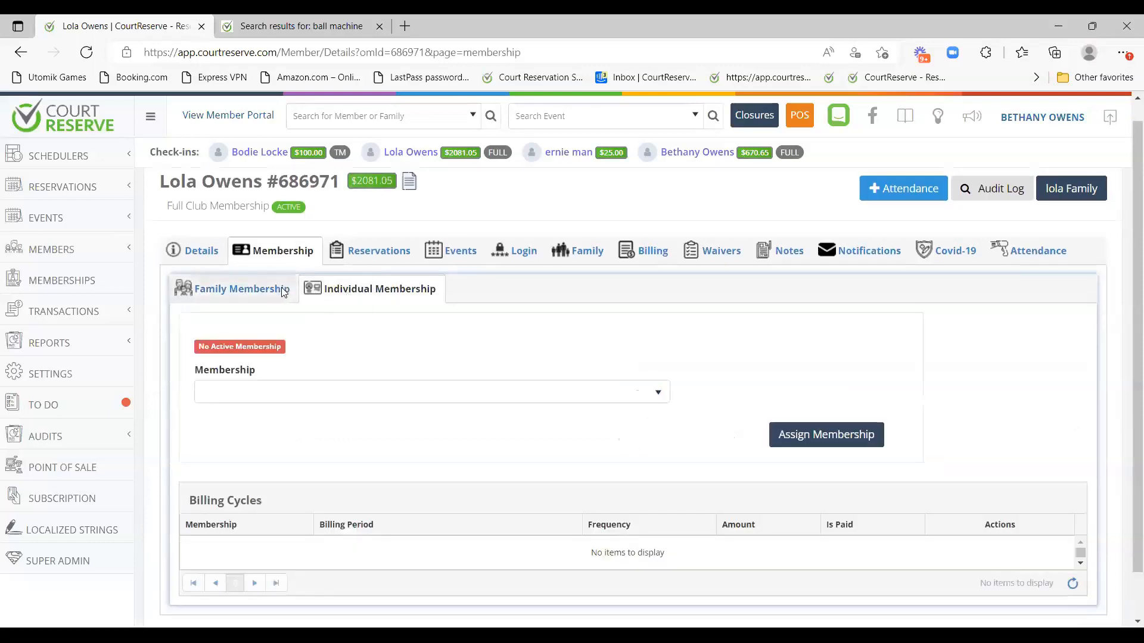
pyautogui.click(281, 292)
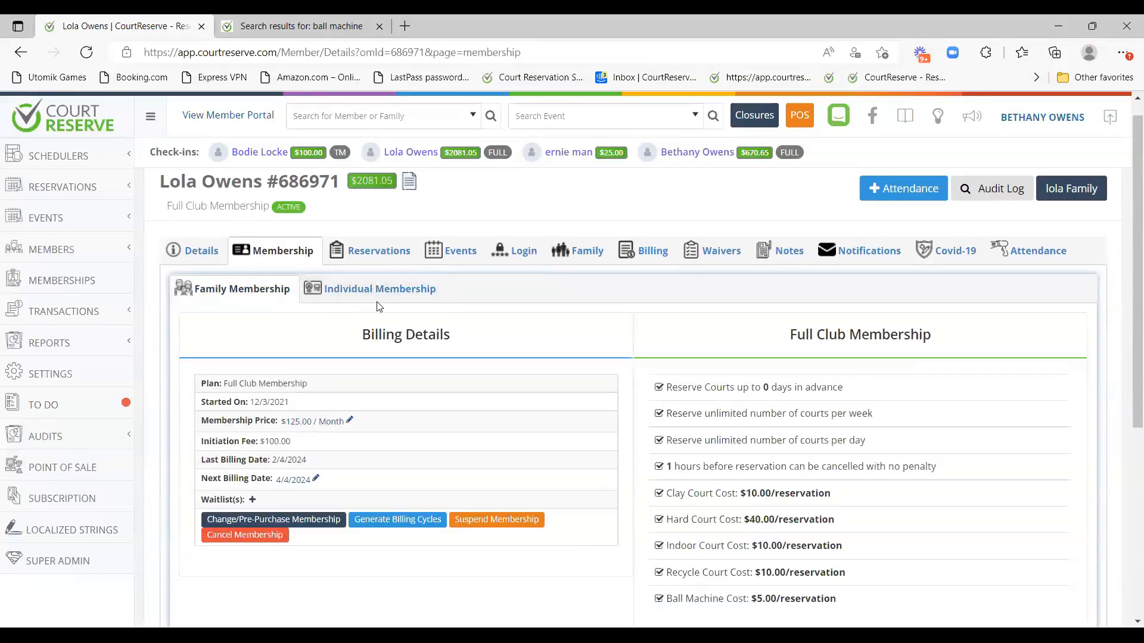
pyautogui.scroll(-1, 341, 376)
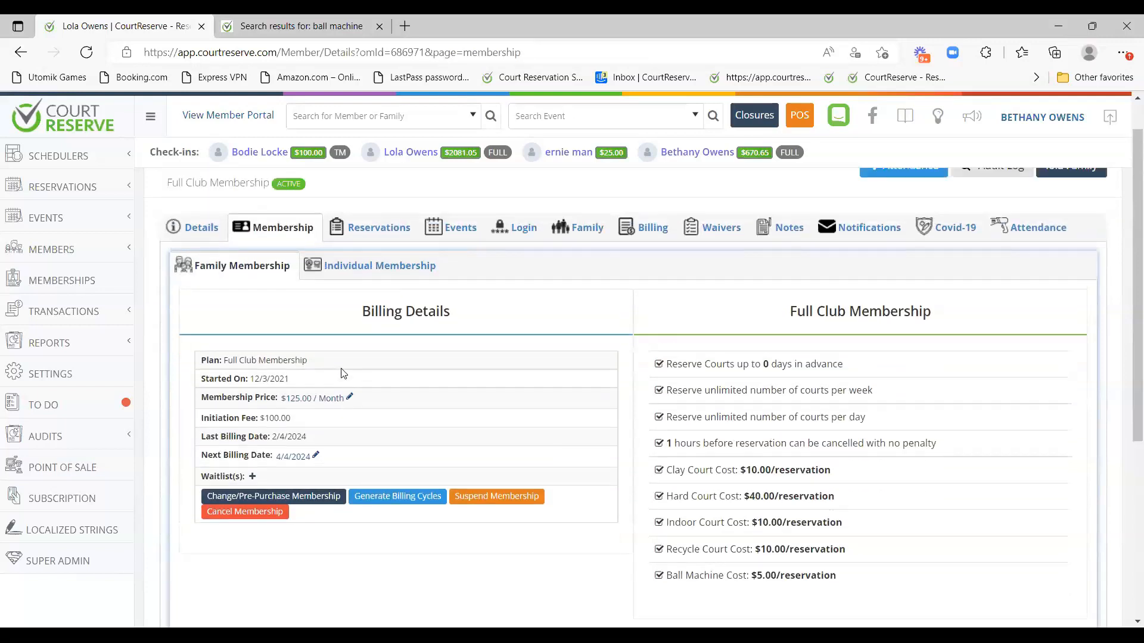
pyautogui.scroll(1, 343, 374)
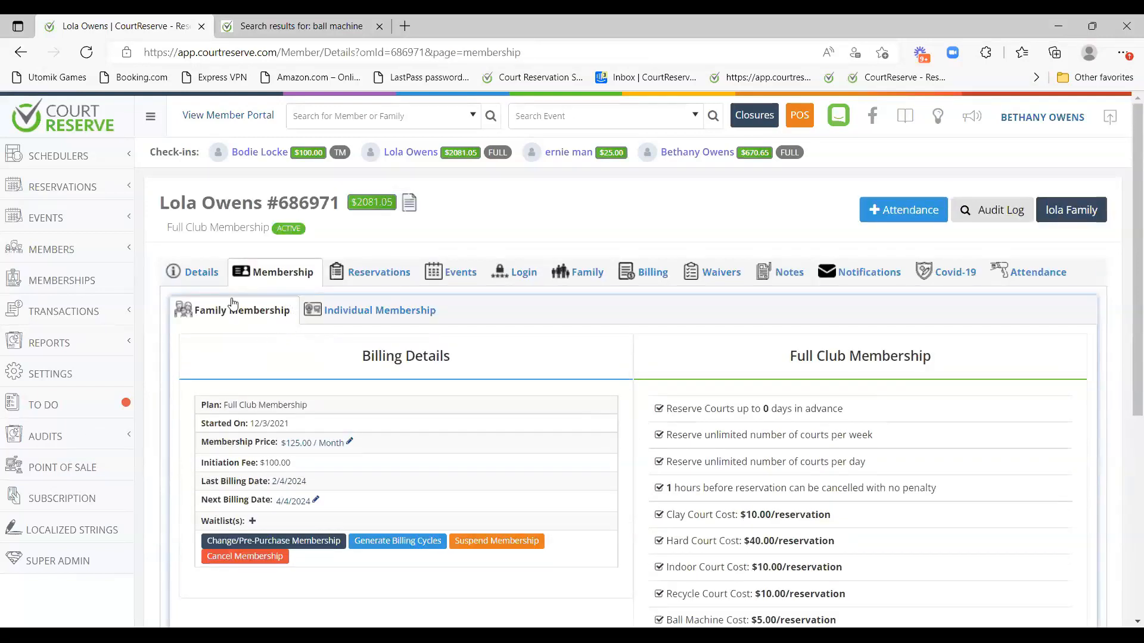
pyautogui.moveTo(167, 234); pyautogui.dragTo(271, 241)
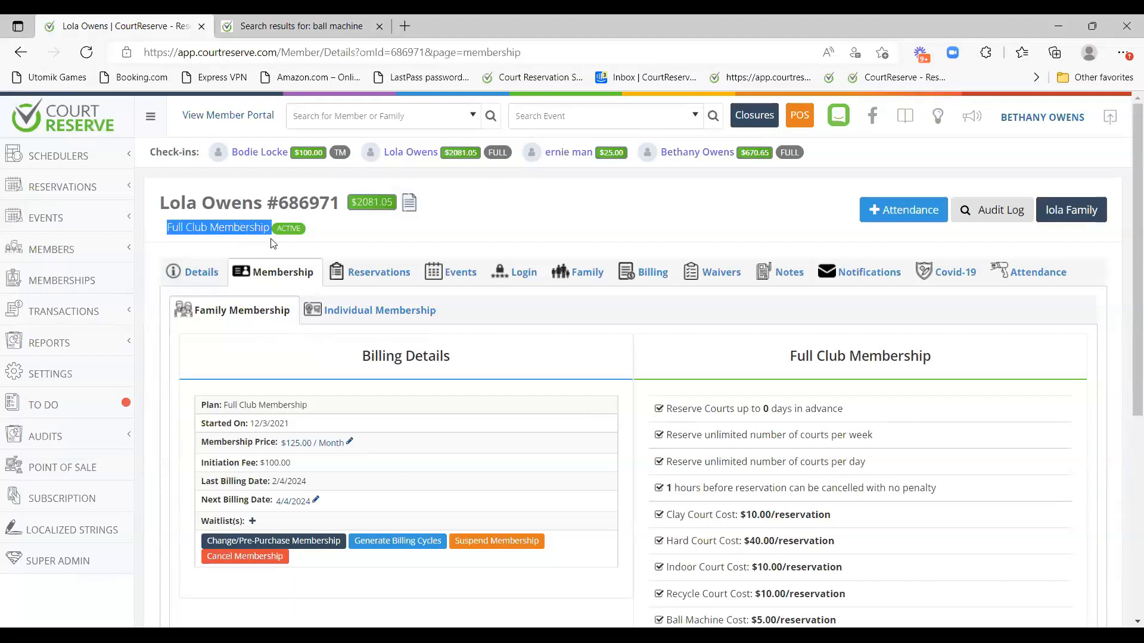
pyautogui.click(381, 312)
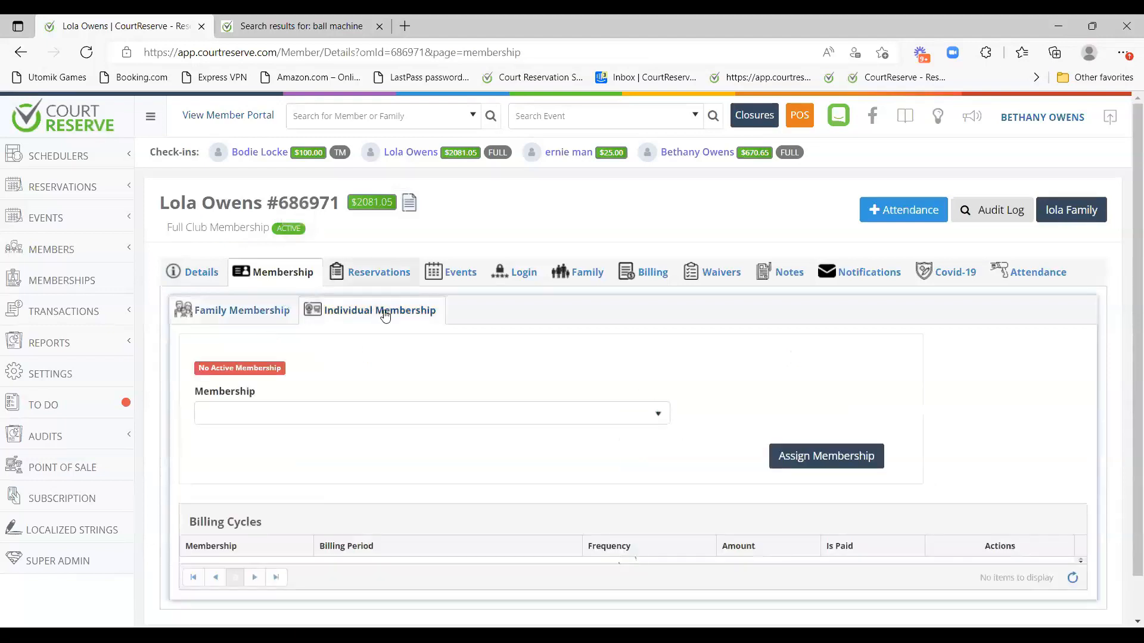
pyautogui.click(318, 420)
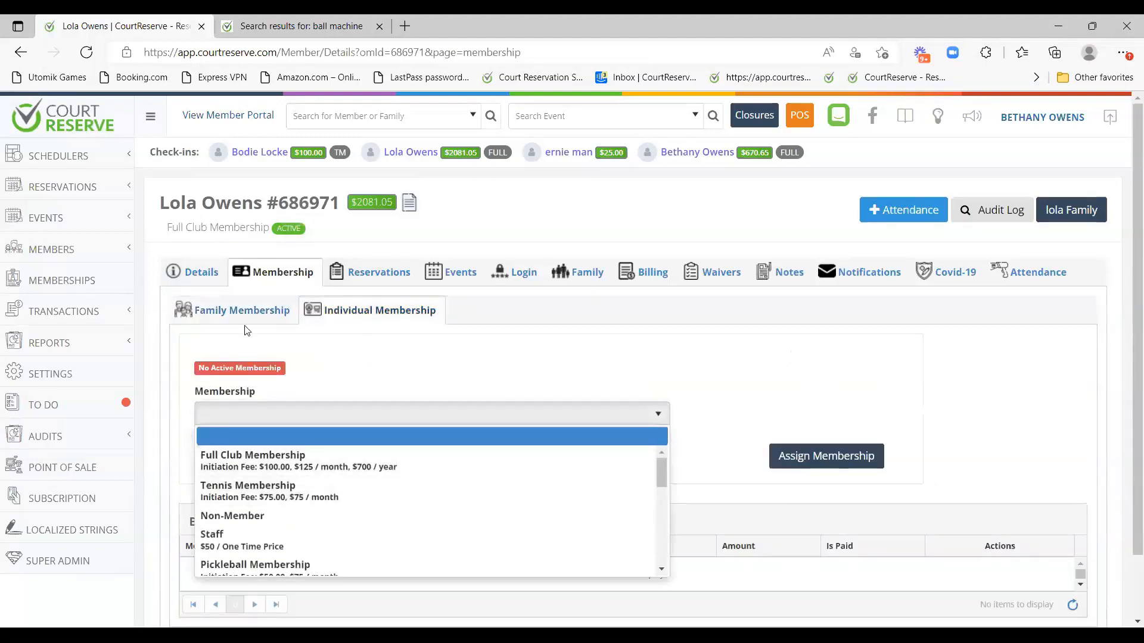
pyautogui.click(246, 317)
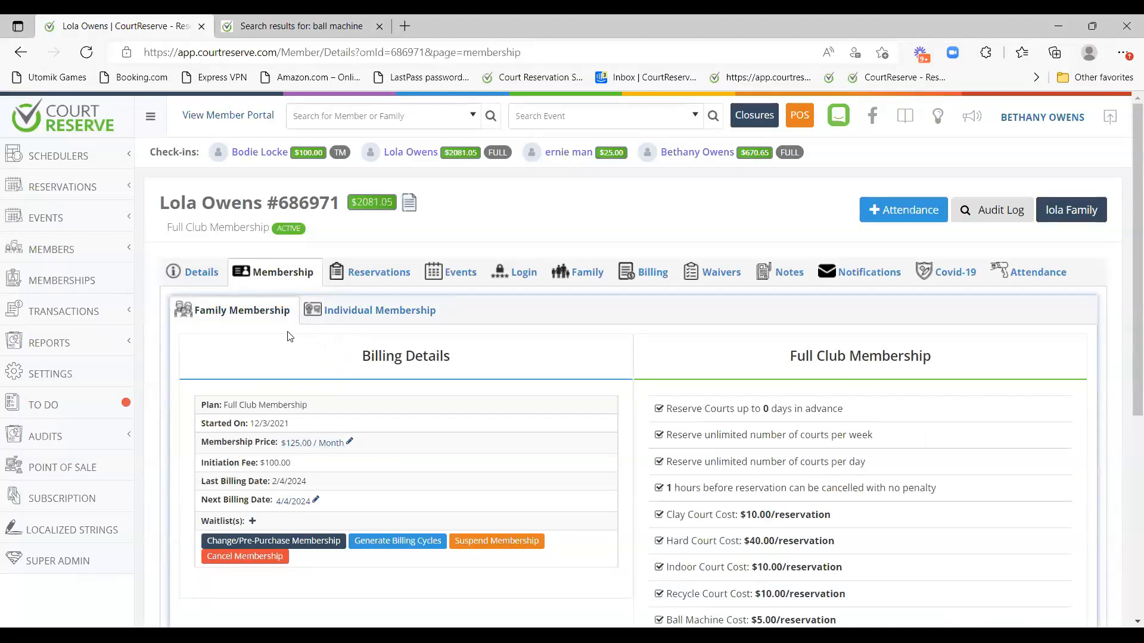
pyautogui.click(375, 322)
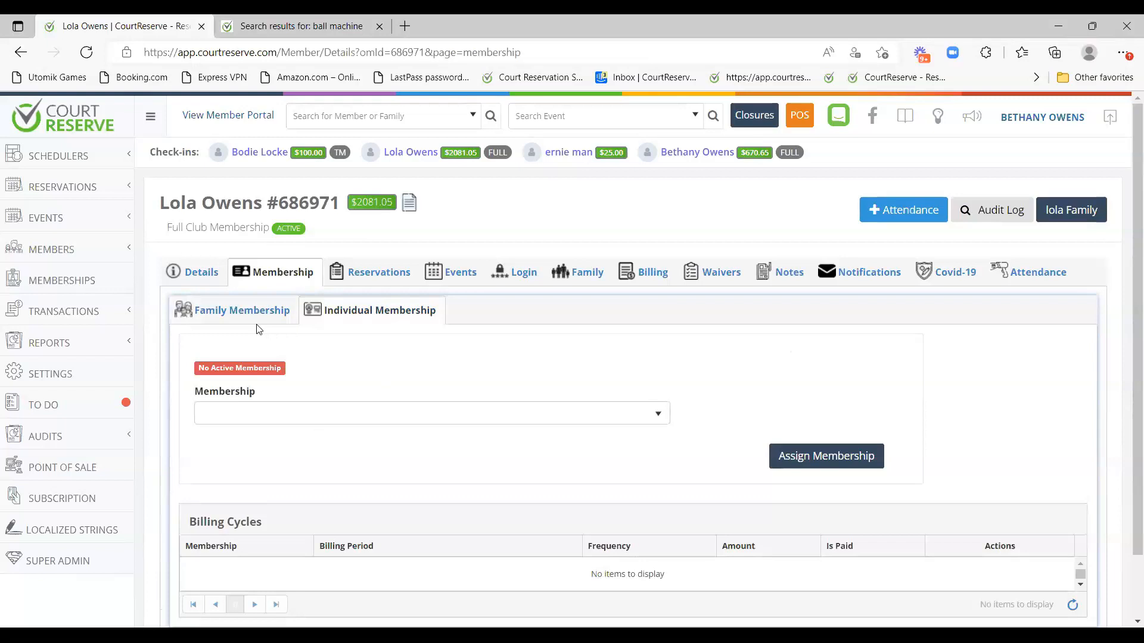
pyautogui.click(269, 307)
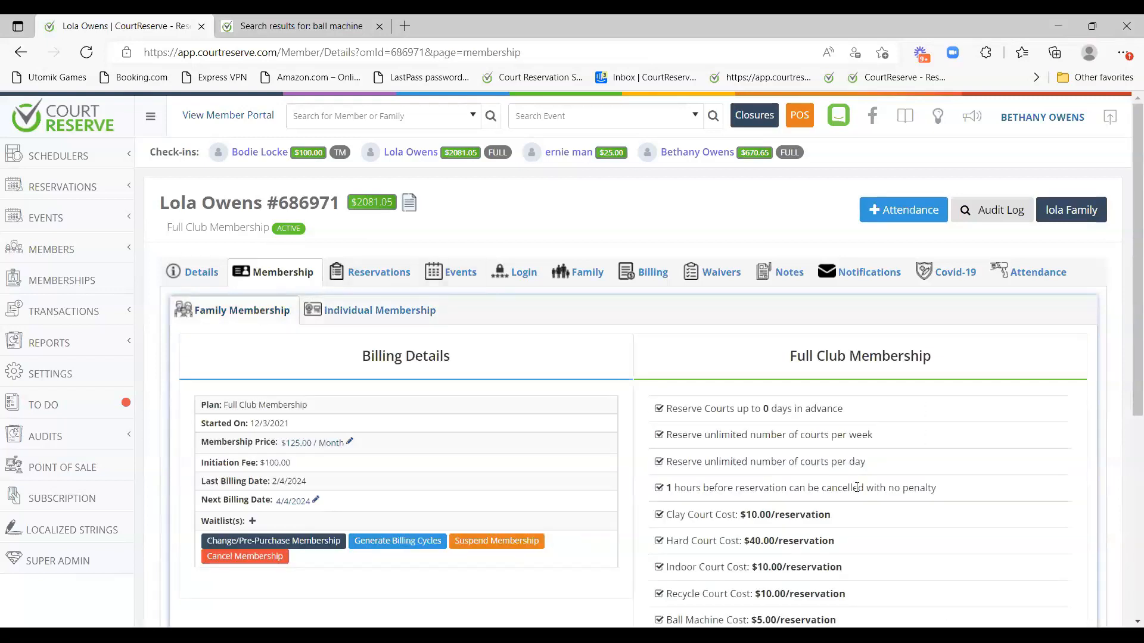
pyautogui.scroll(-4, 446, 390)
pyautogui.scroll(3, 944, 383)
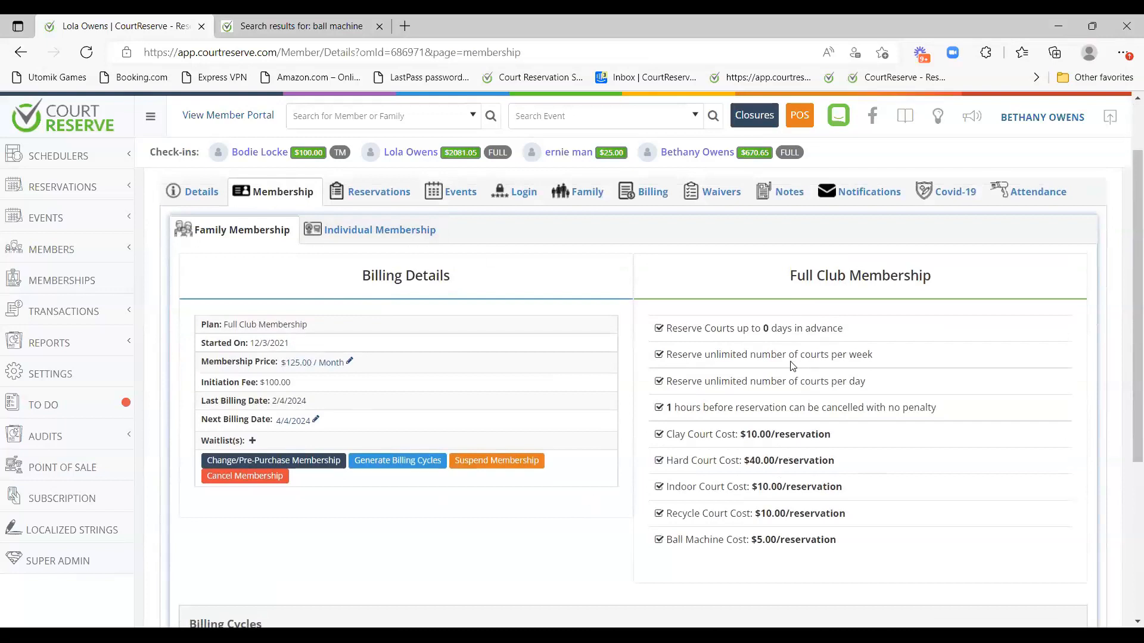
pyautogui.scroll(2, 792, 367)
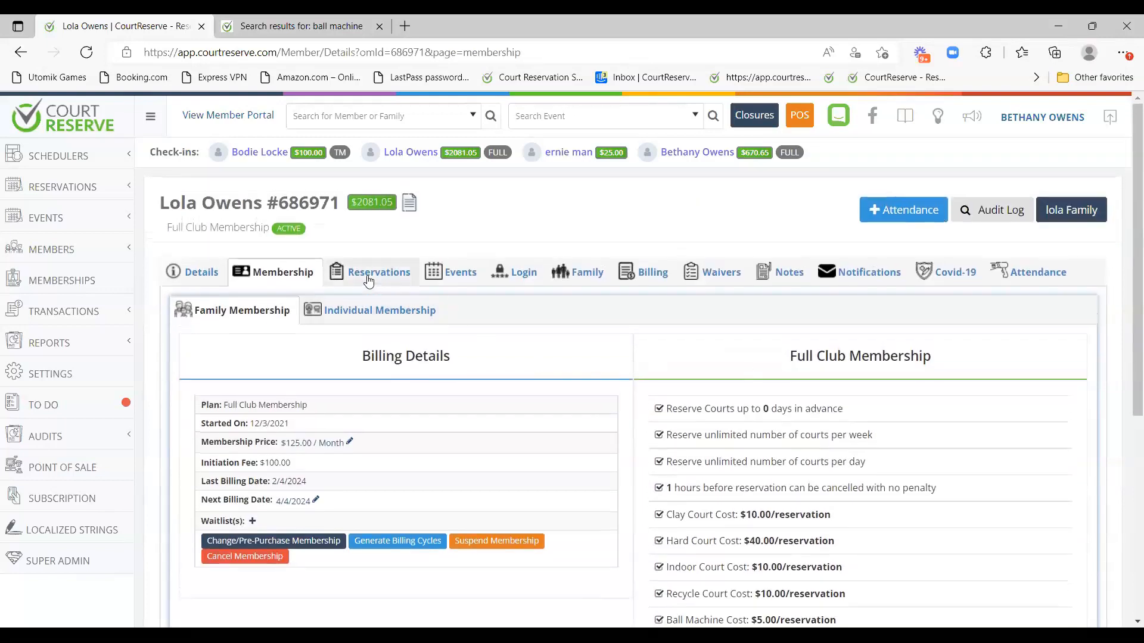
# Review the member's reservations, including the Past and Canceled lists.
pyautogui.click(360, 274)
pyautogui.click(454, 268)
pyautogui.click(371, 272)
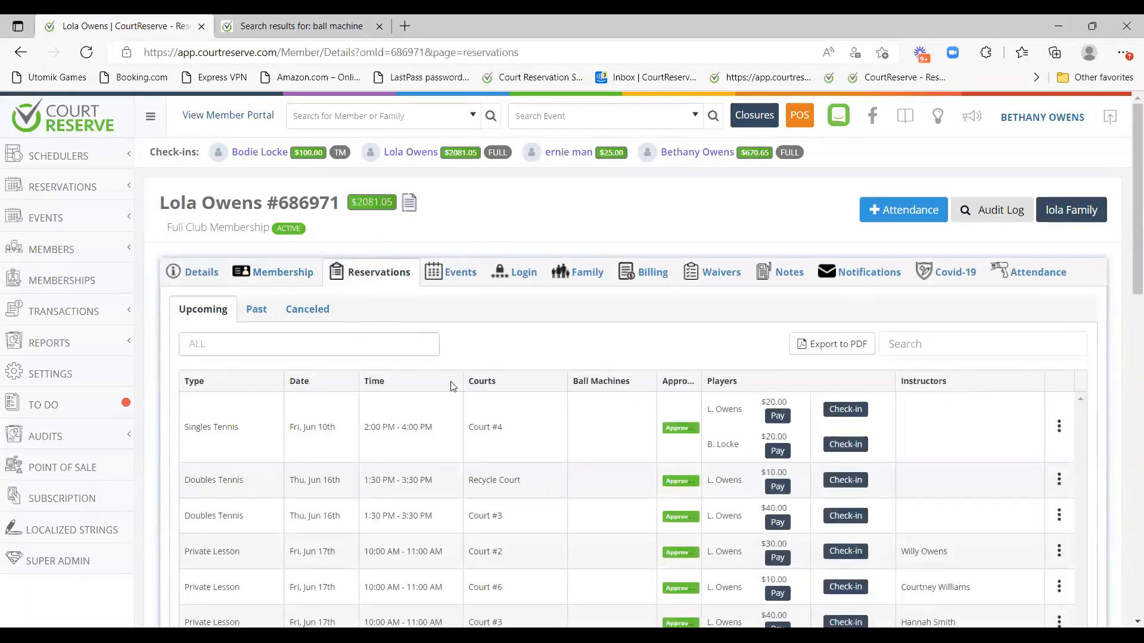
pyautogui.scroll(-2, 450, 385)
pyautogui.scroll(2, 417, 290)
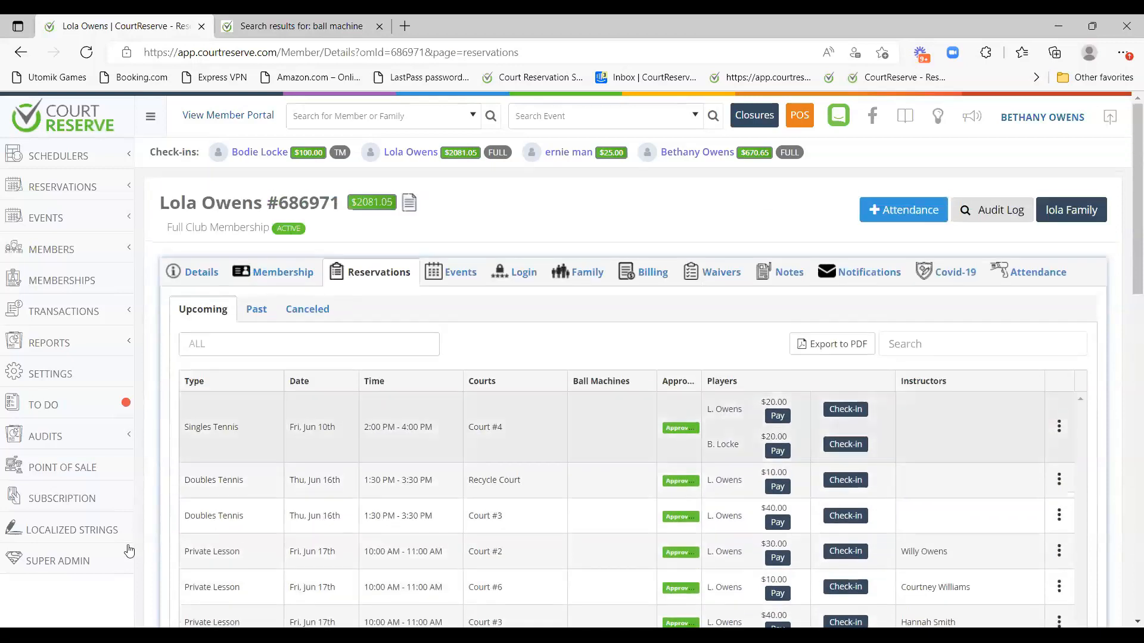
pyautogui.click(258, 311)
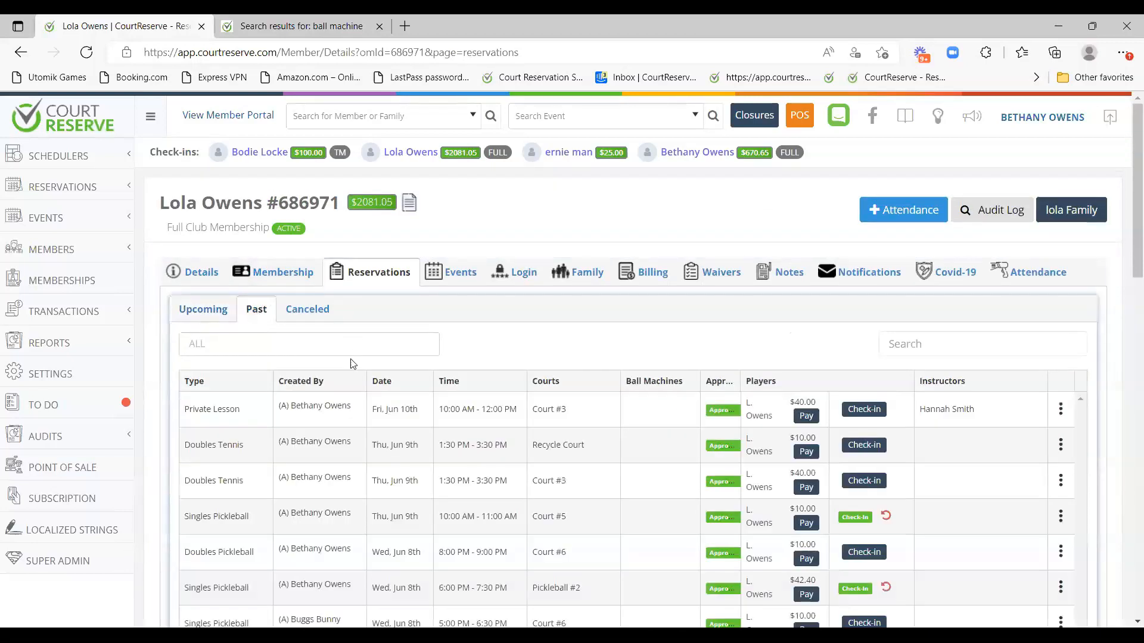
pyautogui.click(302, 311)
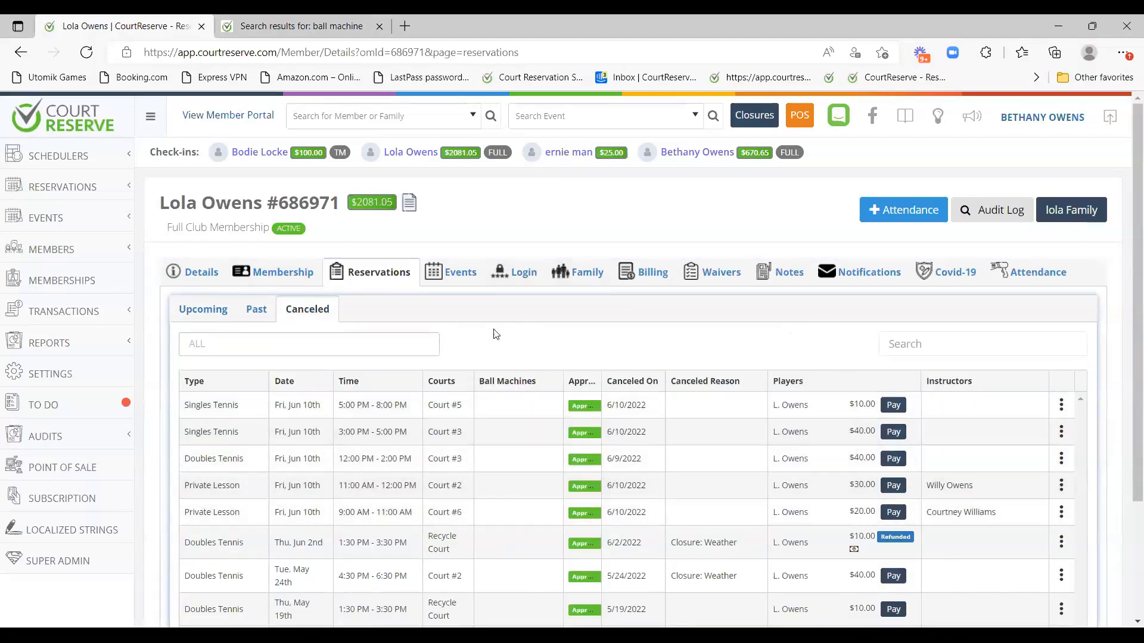
# Check the member's empty event waitlist, then view Login details showing last login 6/3/2022 3:57 PM.
pyautogui.click(471, 272)
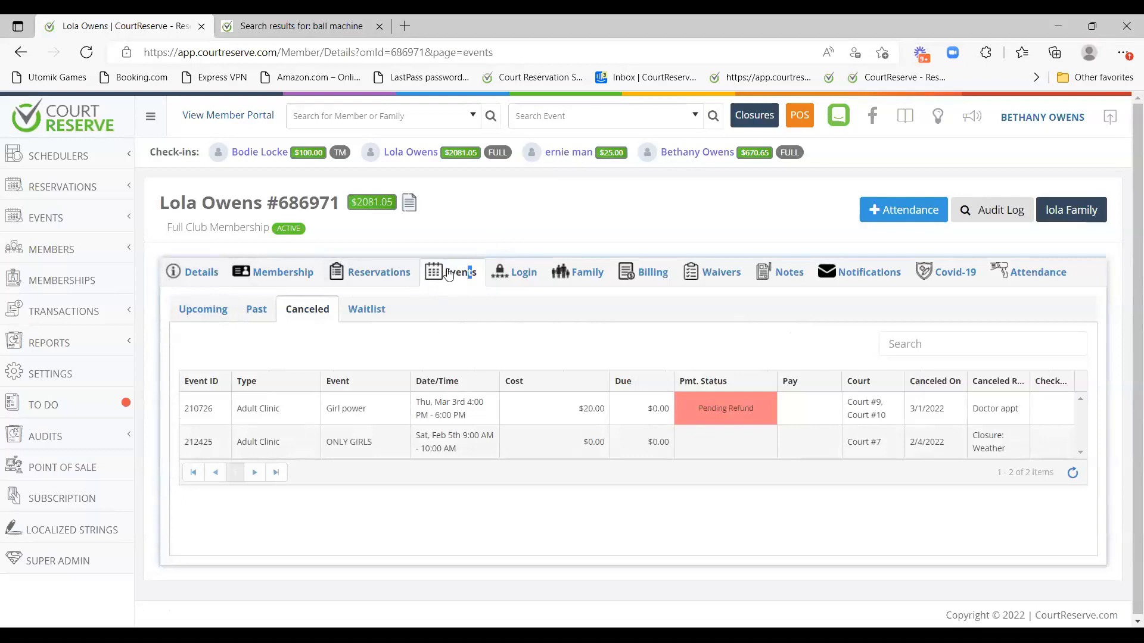
pyautogui.click(367, 310)
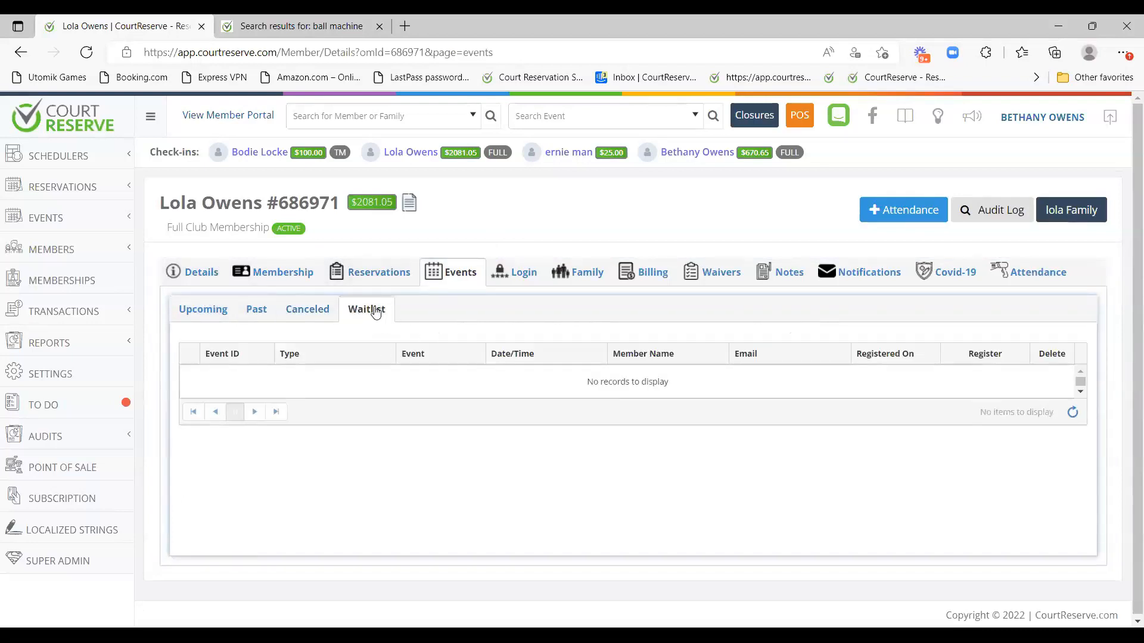
pyautogui.click(512, 274)
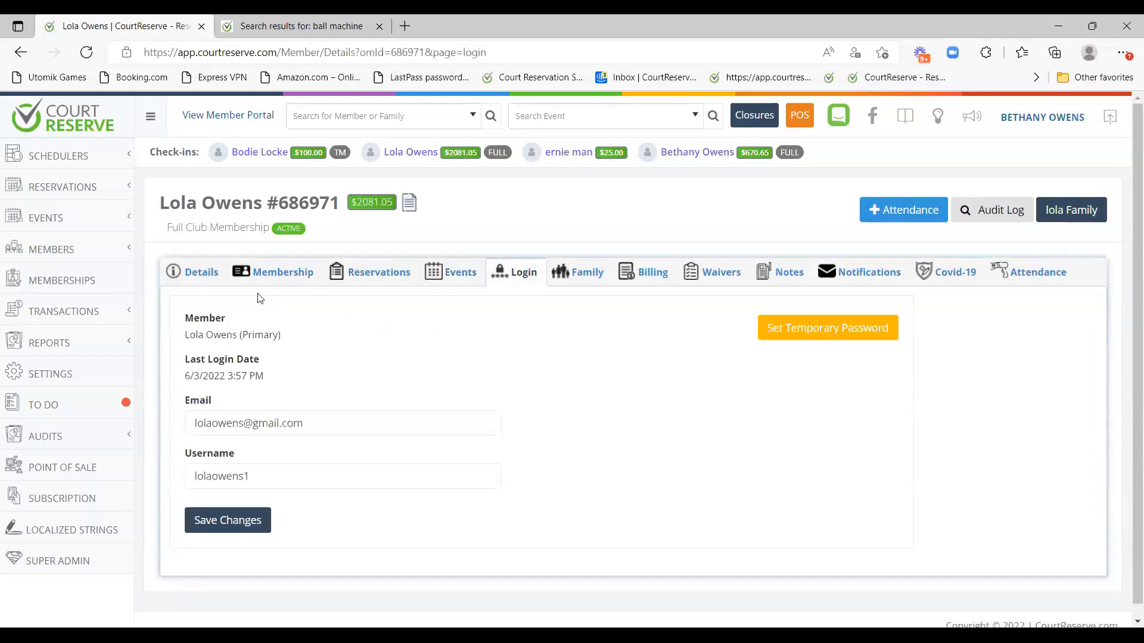
pyautogui.scroll(-1, 346, 412)
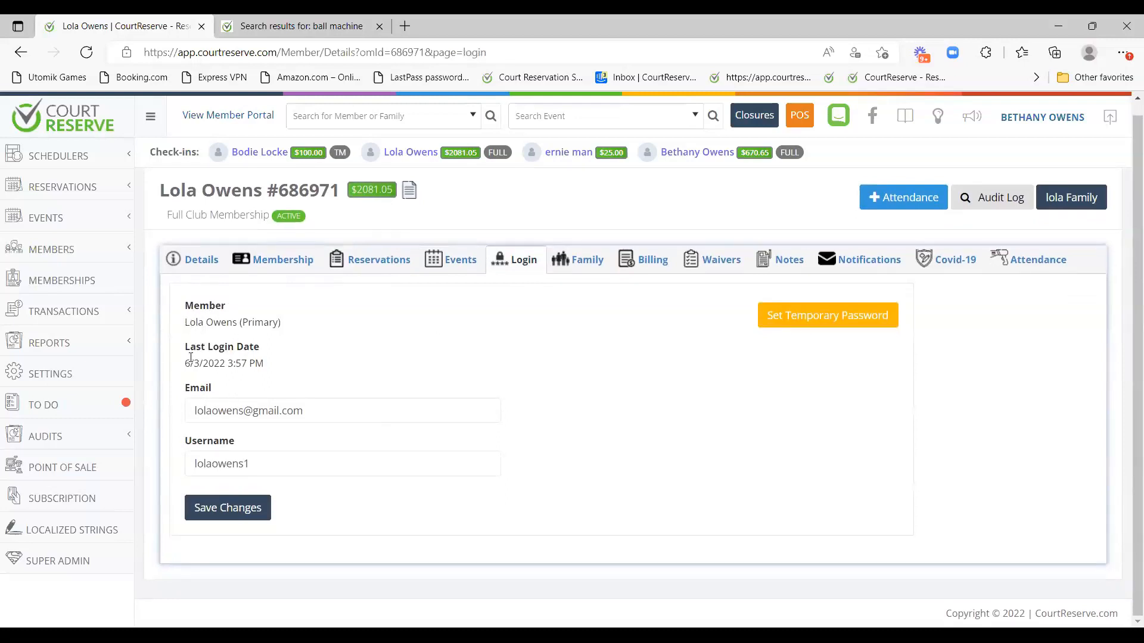
pyautogui.moveTo(186, 364); pyautogui.dragTo(265, 364)
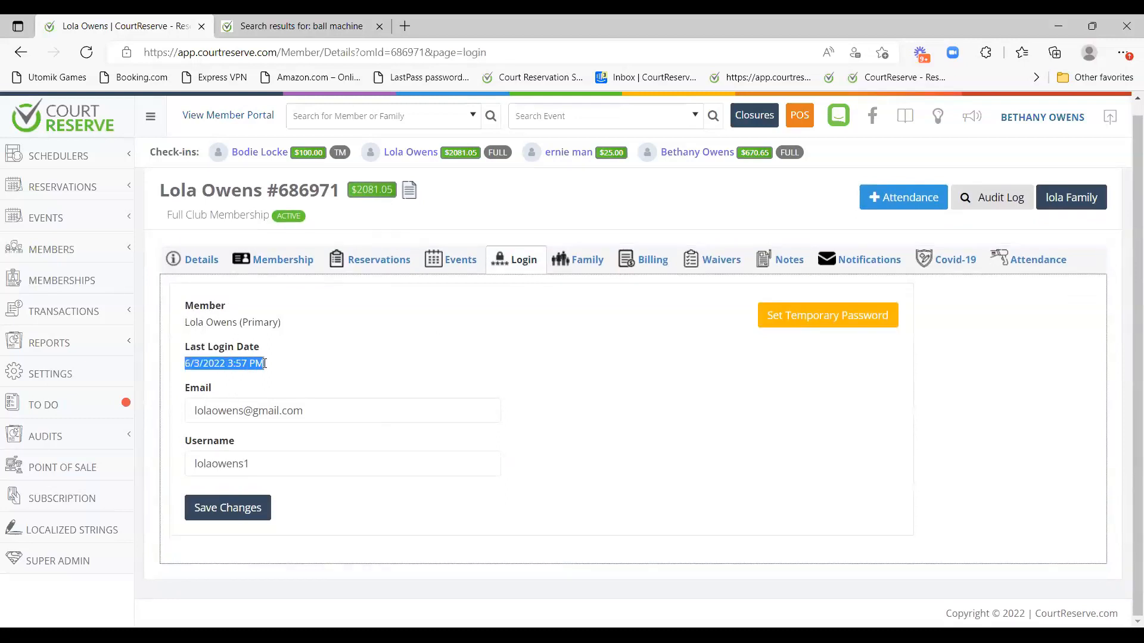
pyautogui.click(392, 350)
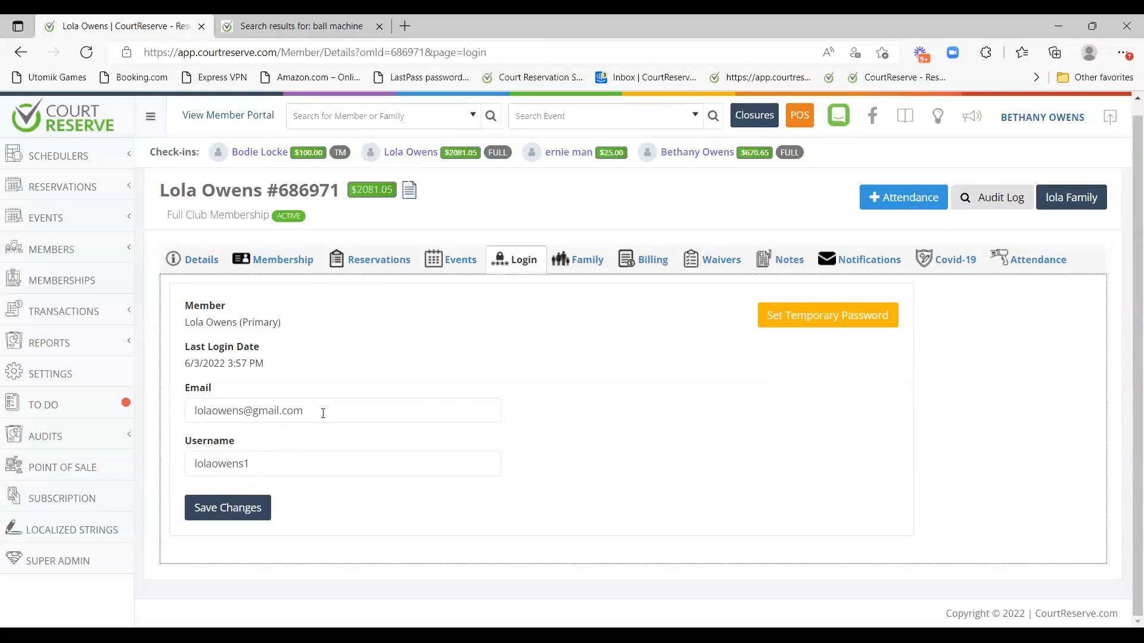
pyautogui.moveTo(252, 411); pyautogui.dragTo(182, 415)
pyautogui.click(563, 360)
pyautogui.moveTo(320, 412); pyautogui.dragTo(193, 412)
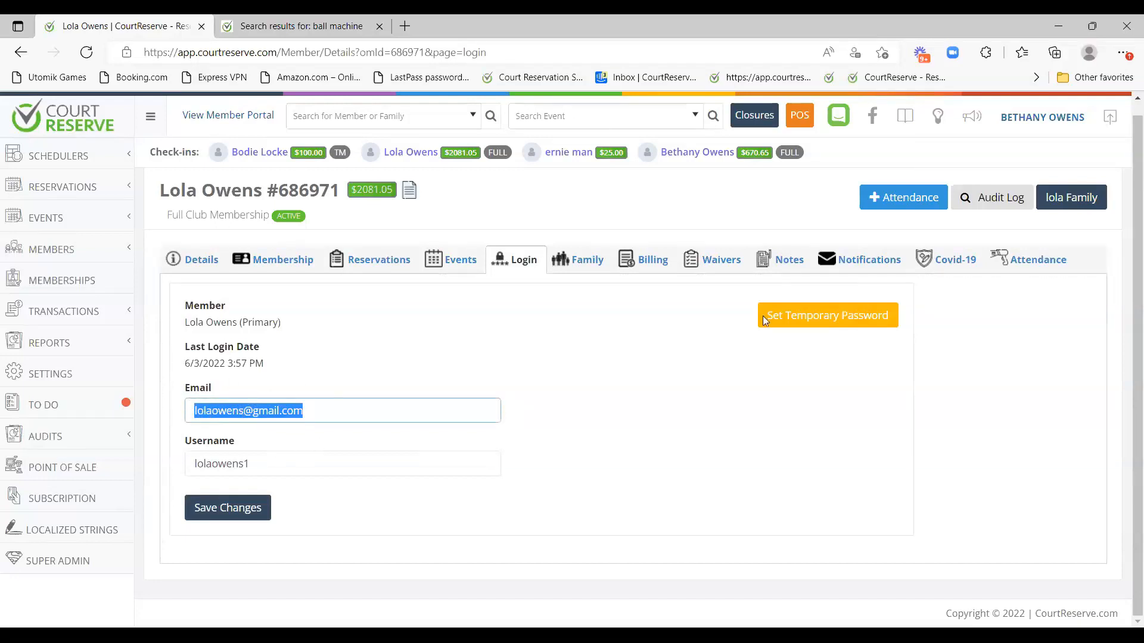
pyautogui.click(819, 464)
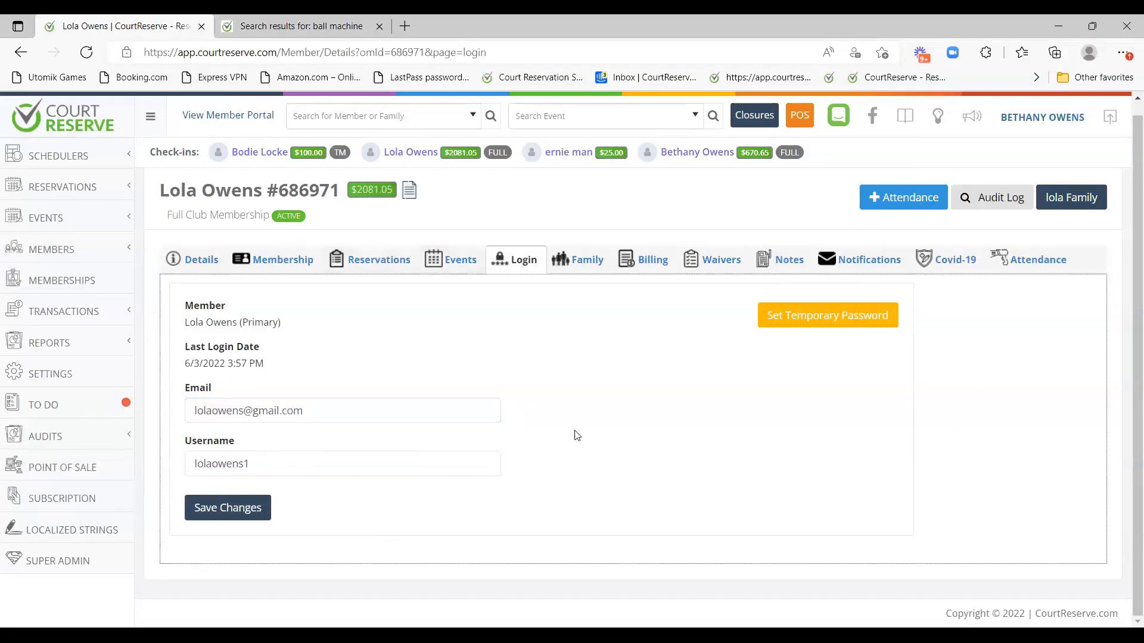
# Open the member's Family tab and scroll through the six family members.
pyautogui.click(575, 258)
pyautogui.scroll(-2, 604, 317)
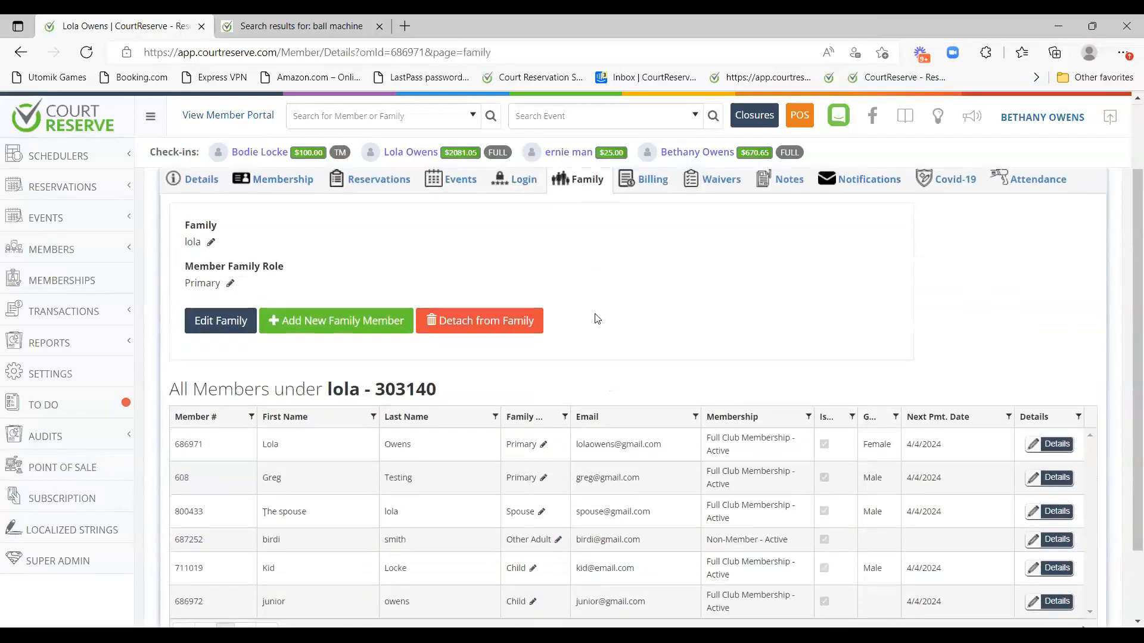
pyautogui.scroll(2, 265, 300)
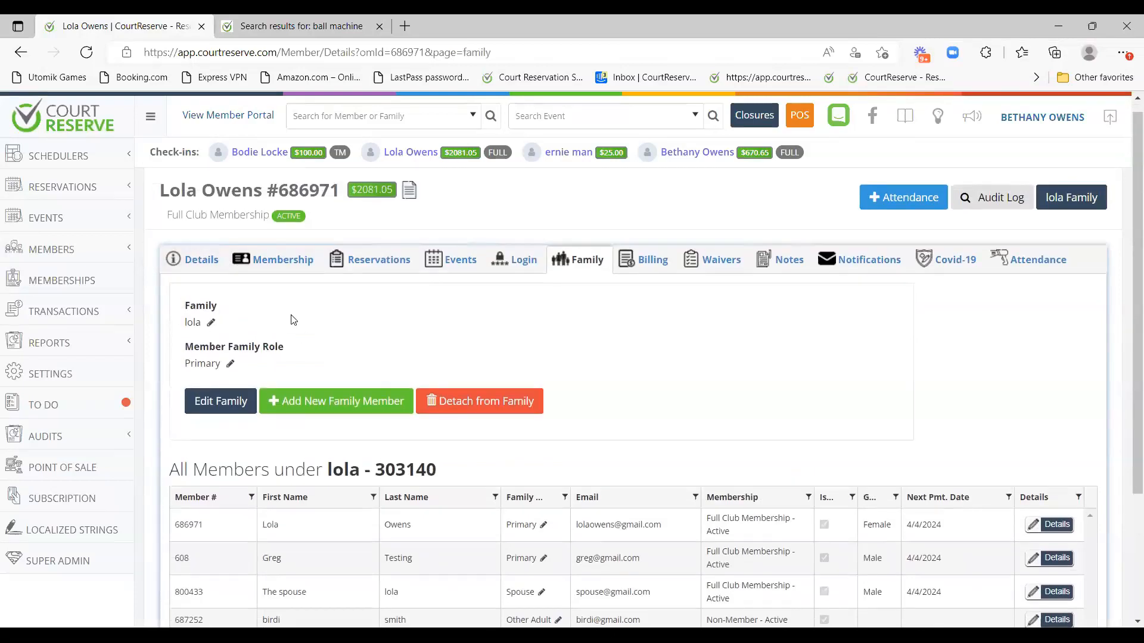
pyautogui.scroll(-2, 289, 316)
# Inspect the family edit form's Family Role options, then cancel, leaving the role as Primary.
pyautogui.click(212, 242)
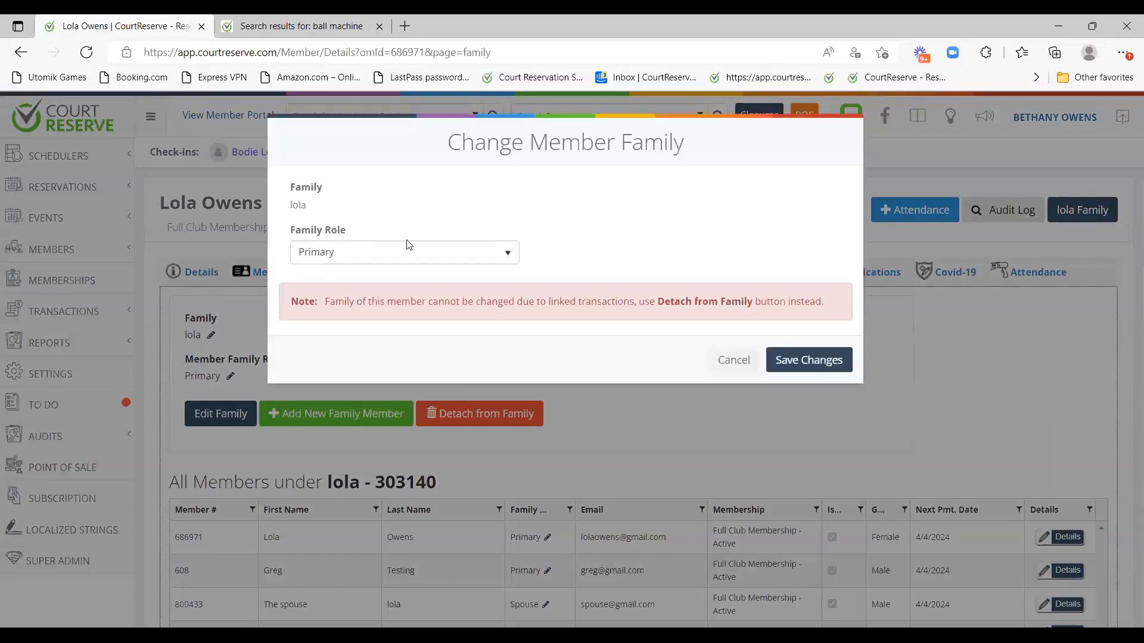
pyautogui.click(401, 254)
pyautogui.click(471, 203)
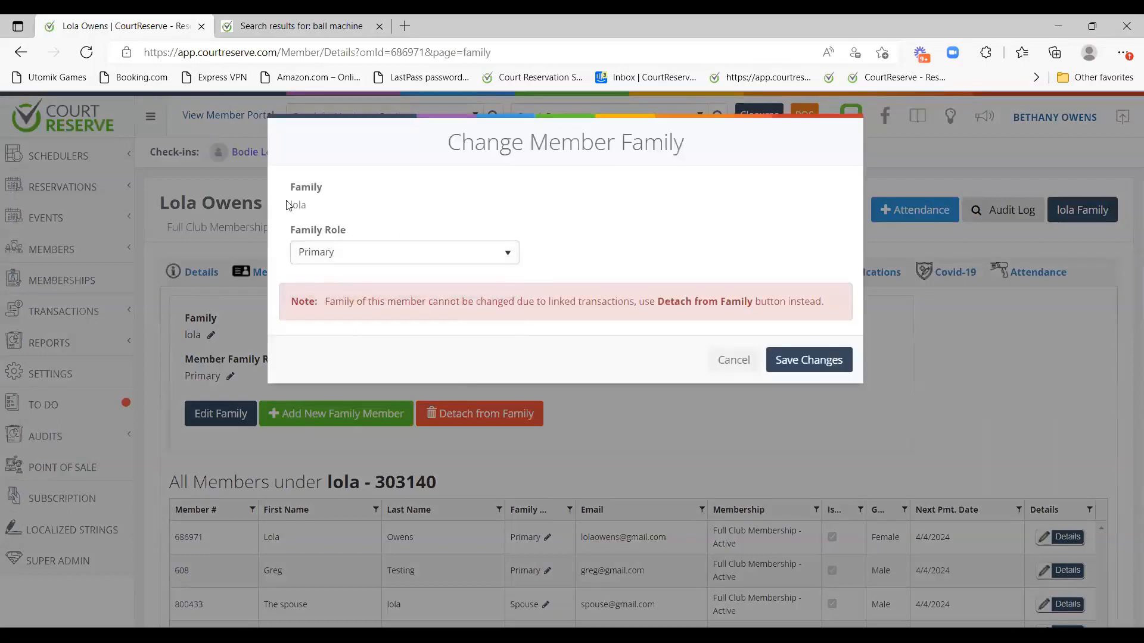
pyautogui.click(729, 362)
pyautogui.scroll(-3, 394, 273)
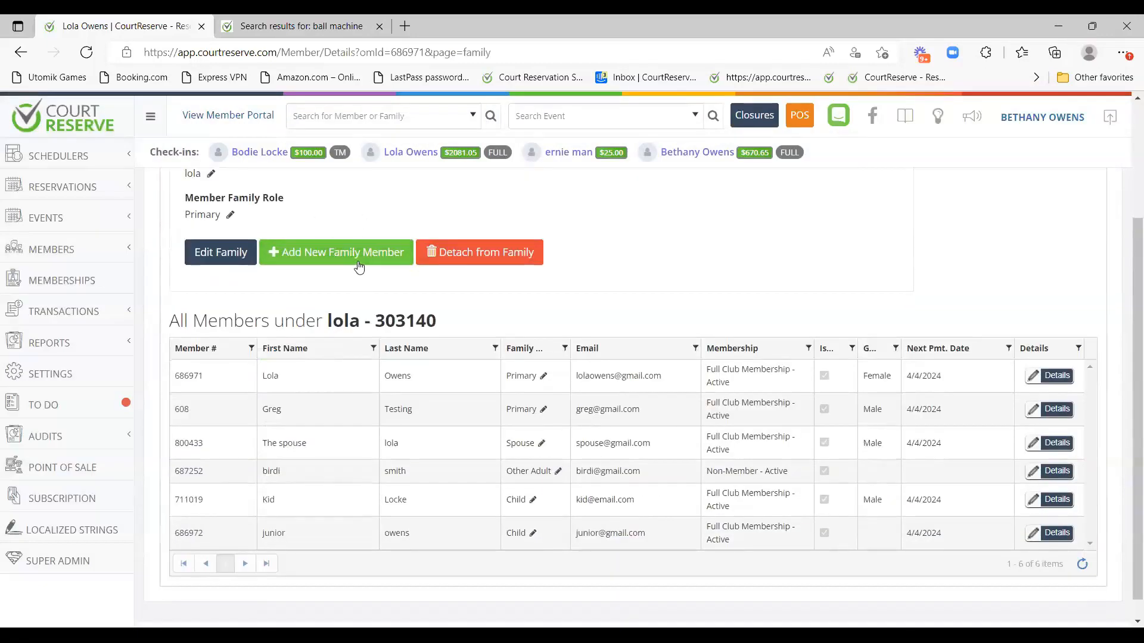
pyautogui.scroll(2, 362, 266)
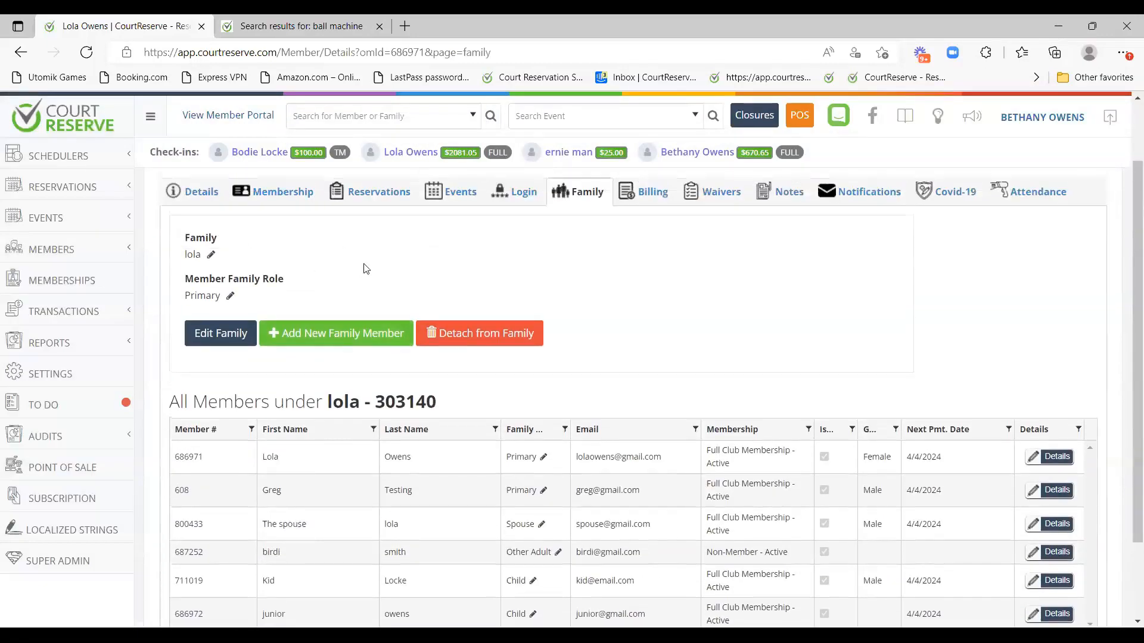
pyautogui.scroll(-2, 358, 343)
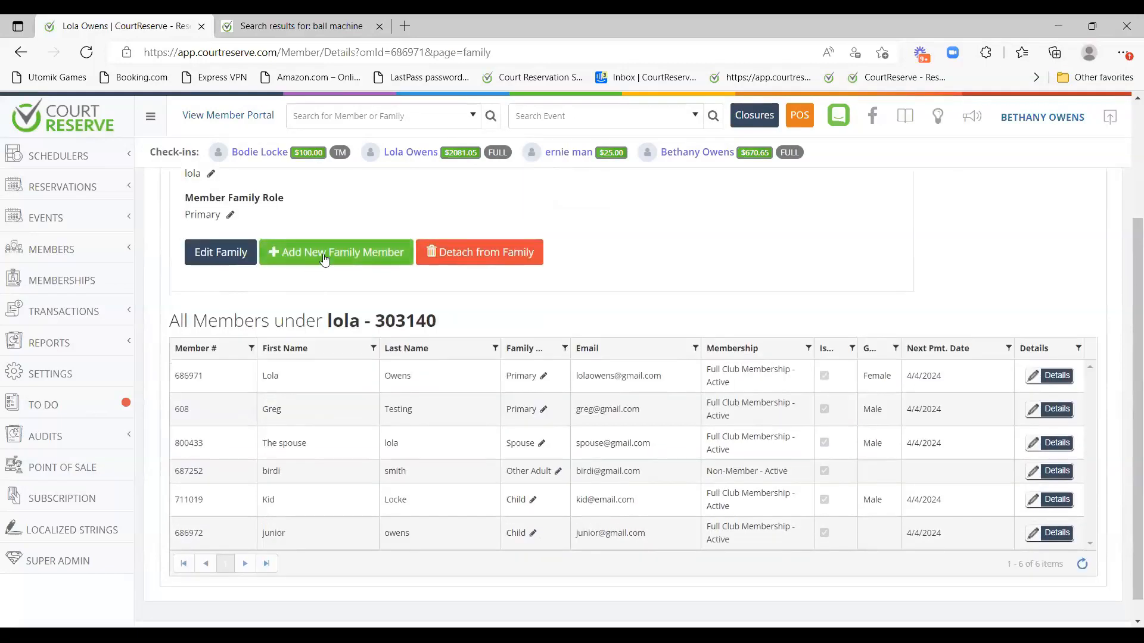
pyautogui.click(338, 265)
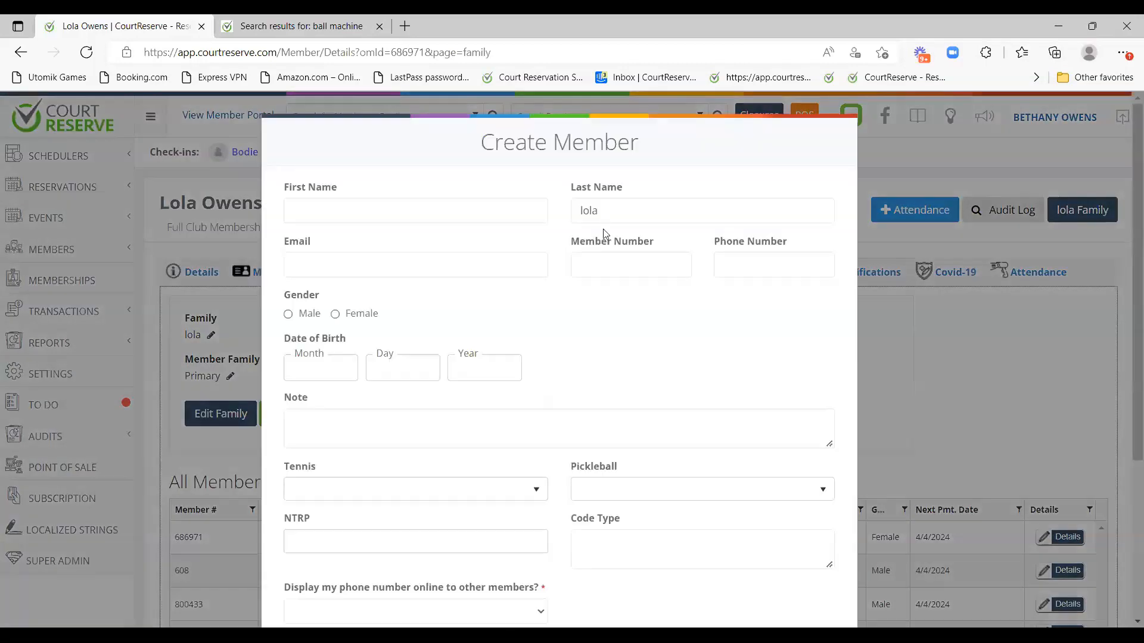
pyautogui.scroll(-4, 595, 441)
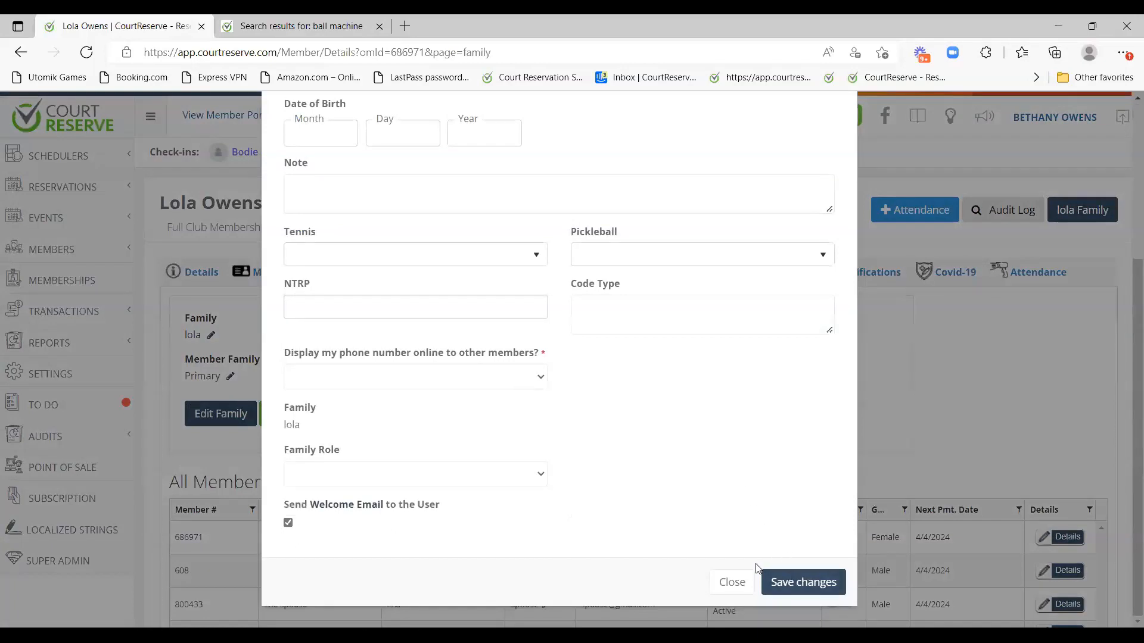
pyautogui.scroll(3, 825, 539)
pyautogui.scroll(-3, 824, 538)
pyautogui.scroll(4, 805, 413)
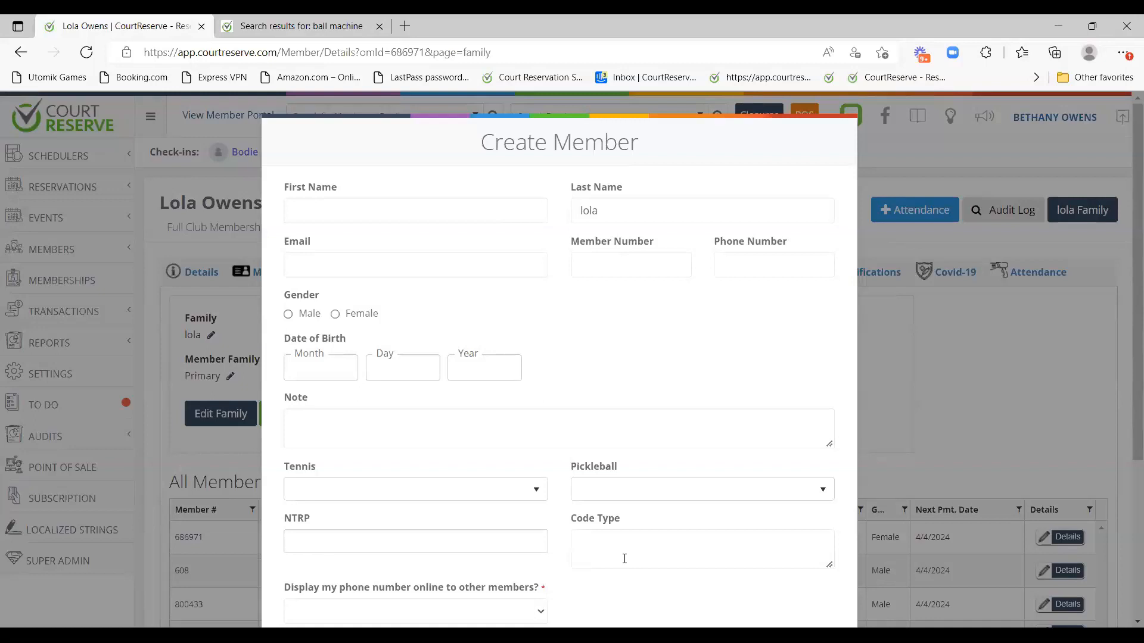
pyautogui.scroll(-4, 624, 558)
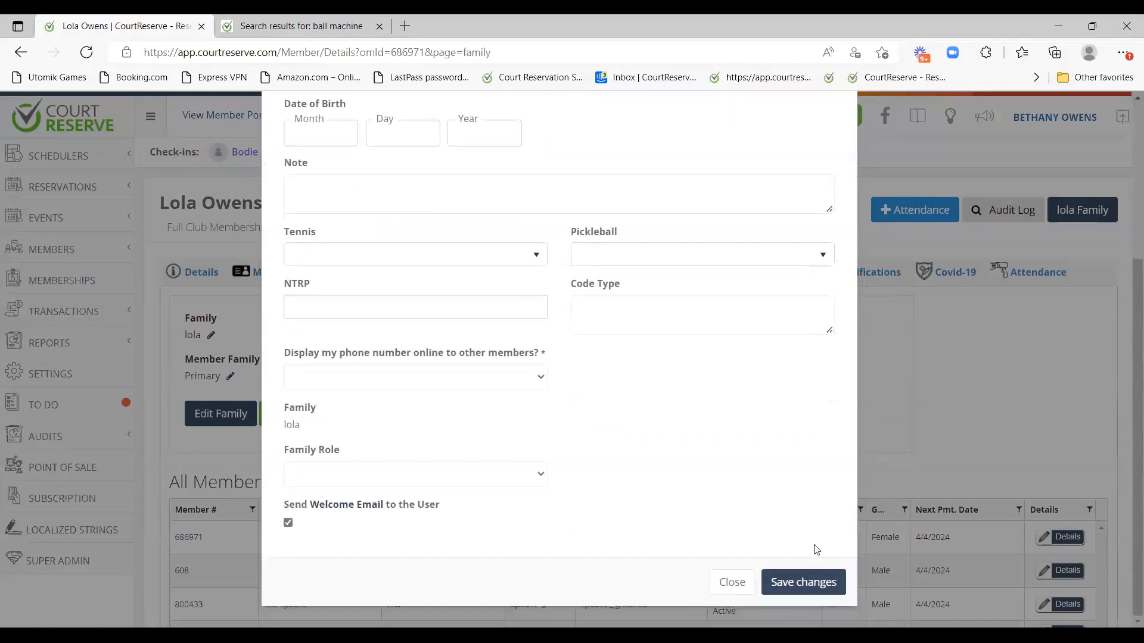
pyautogui.press('Escape')
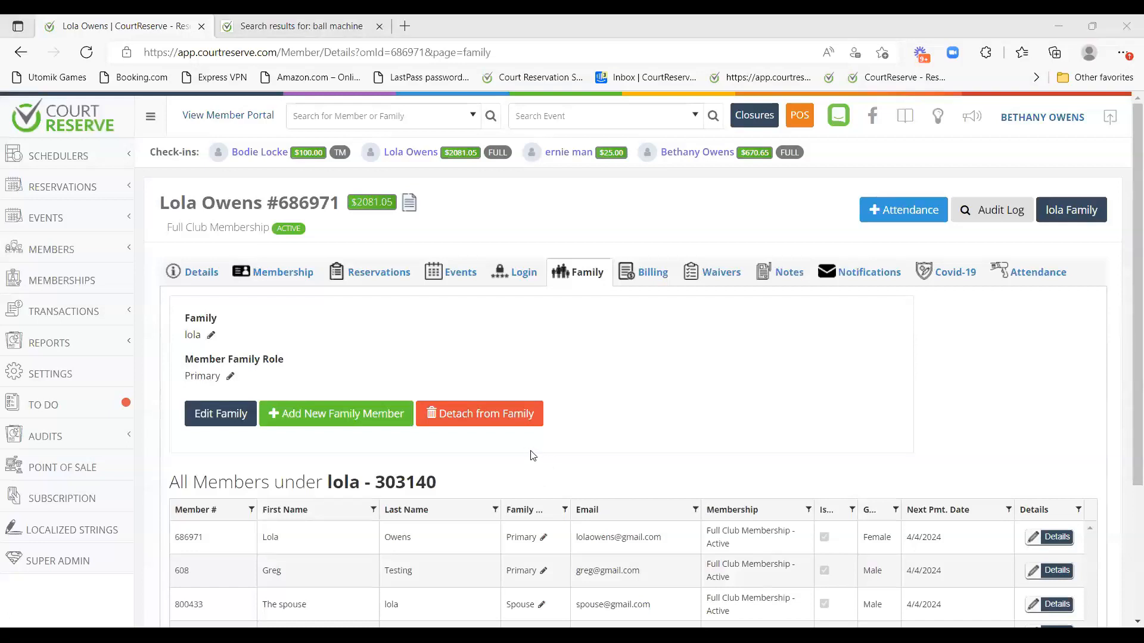
pyautogui.scroll(-4, 534, 447)
pyautogui.scroll(4, 533, 447)
# Cycle the billing views through Unpaid Fees, Paid Fees, Payments and Balance Adjustments to All Transactions.
pyautogui.click(651, 272)
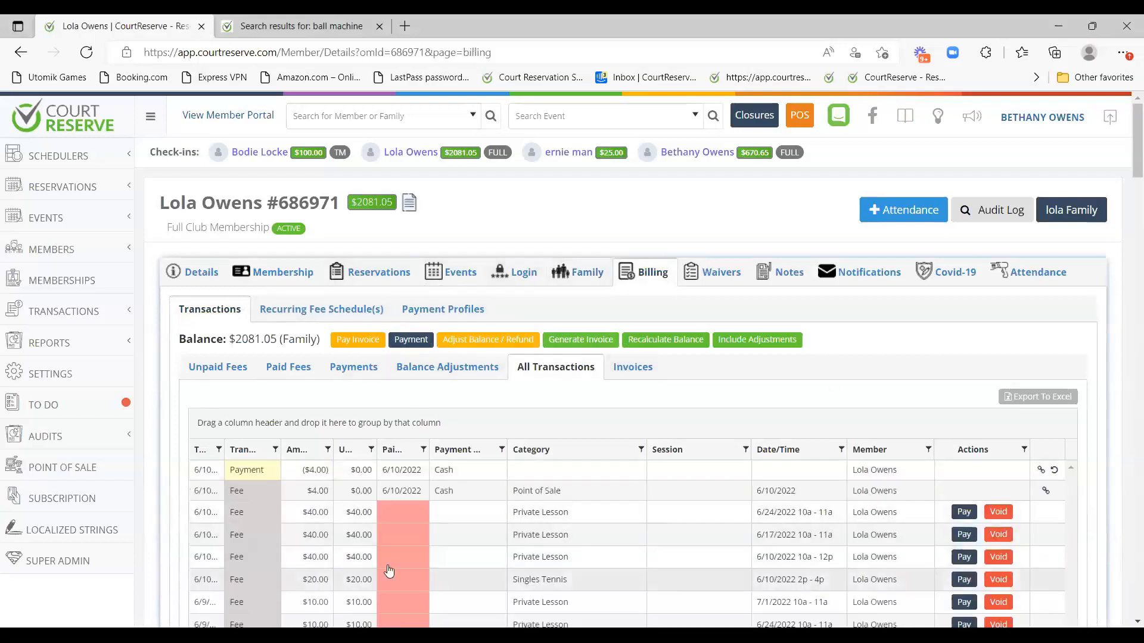
pyautogui.click(216, 374)
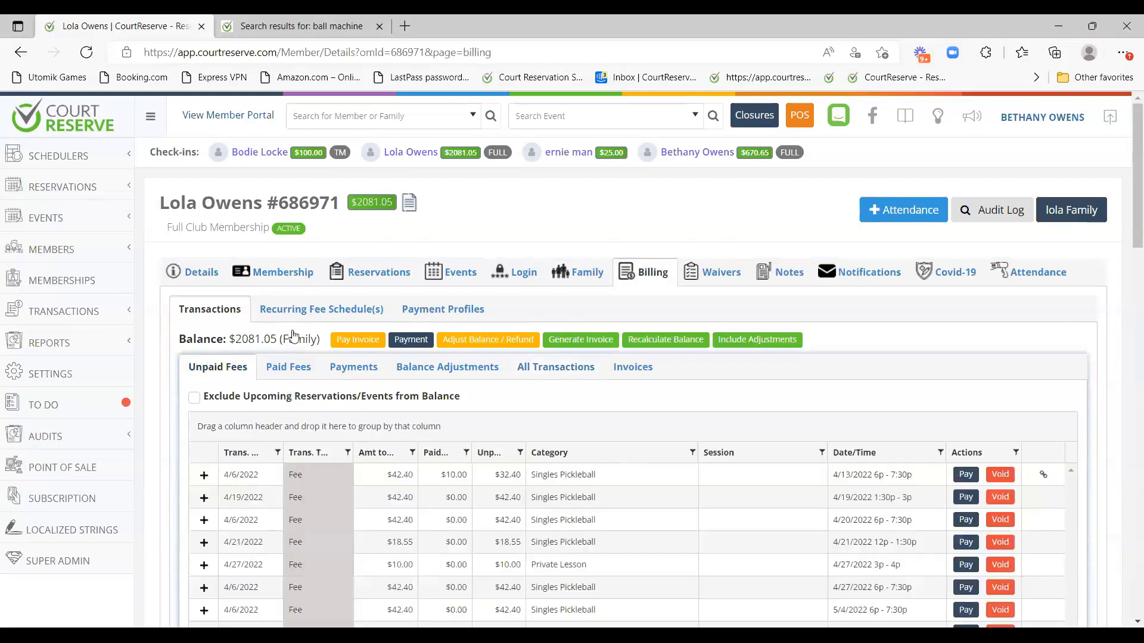
pyautogui.moveTo(381, 202)
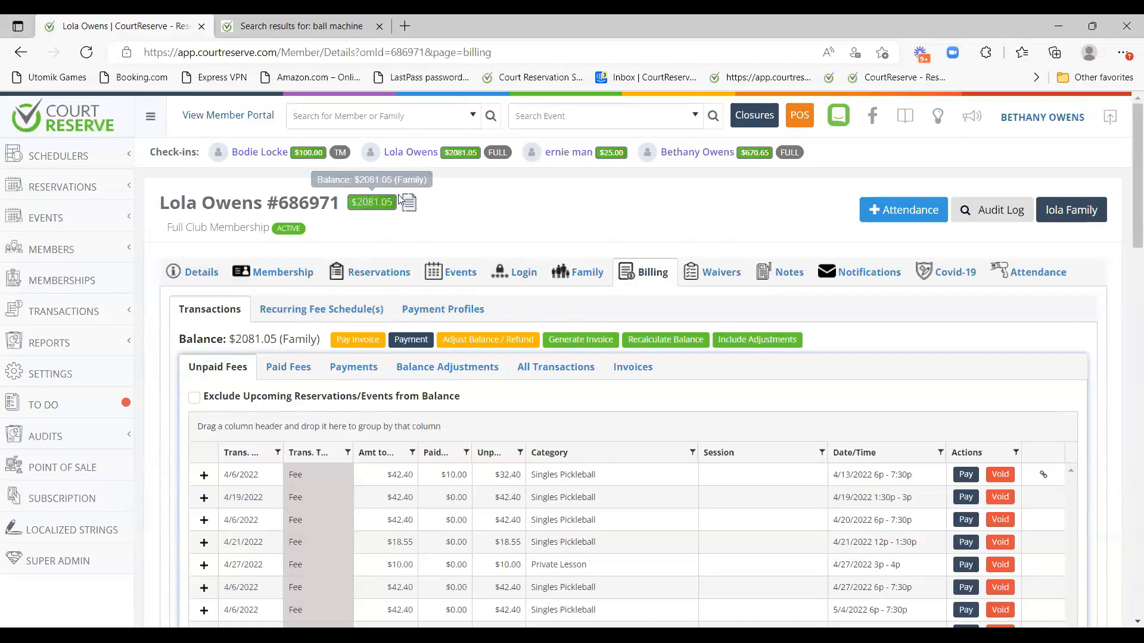
pyautogui.click(291, 369)
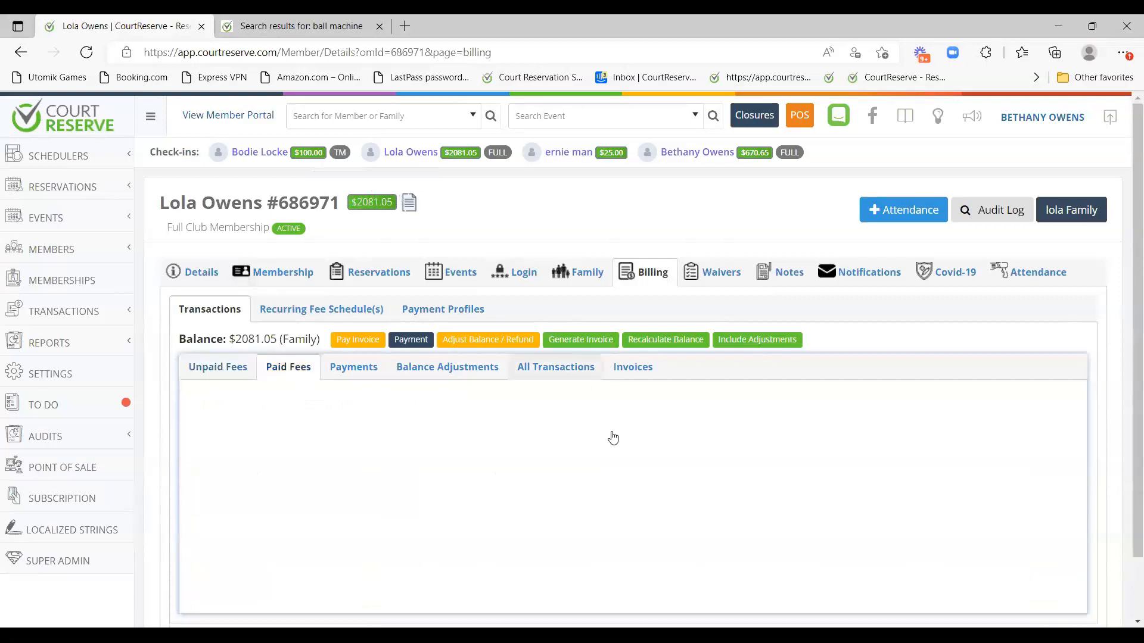
pyautogui.click(348, 374)
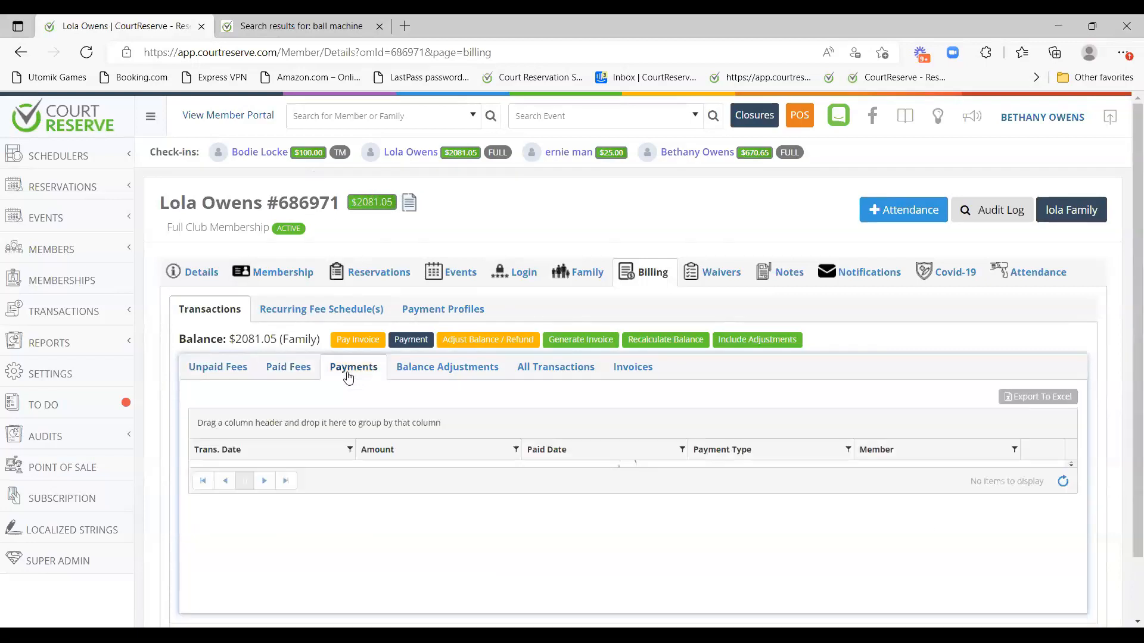
pyautogui.click(452, 367)
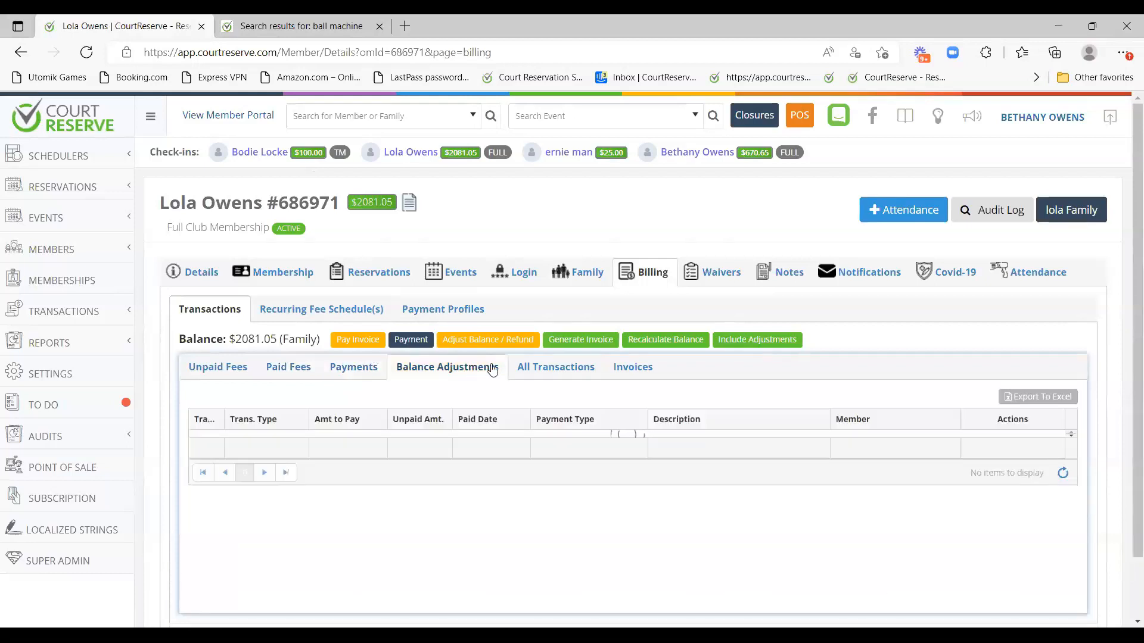
pyautogui.click(542, 374)
pyautogui.scroll(-1, 503, 344)
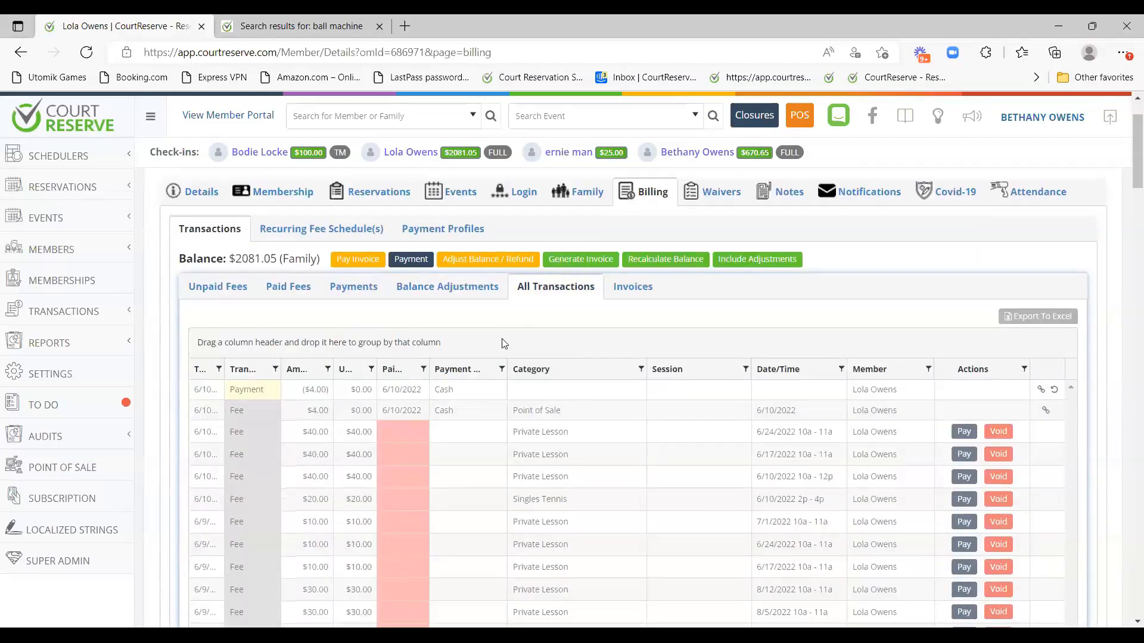
pyautogui.scroll(1, 509, 355)
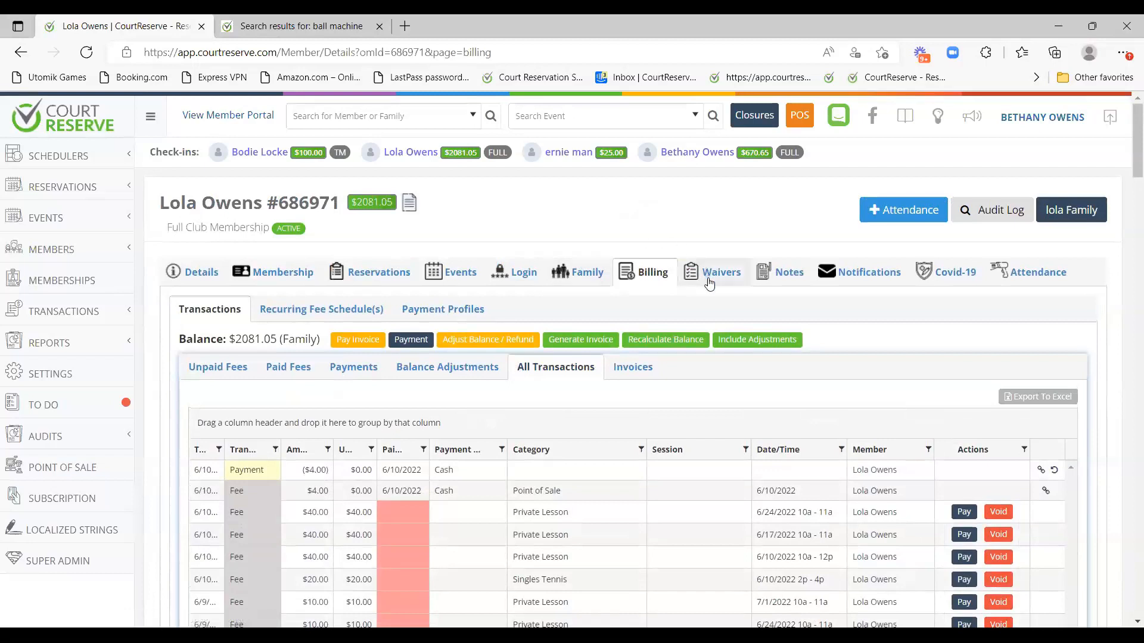
# Review the signed waivers, then show the note 'Needs to pay for something' dated 12/22/2021.
pyautogui.click(709, 275)
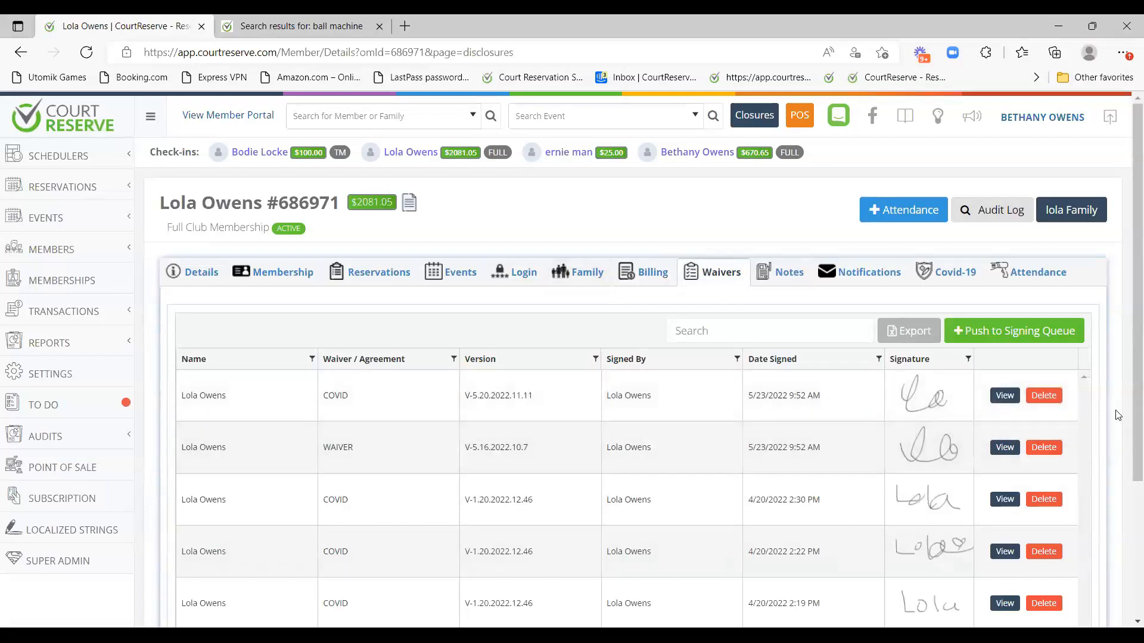
pyautogui.moveTo(409, 205)
pyautogui.click(786, 278)
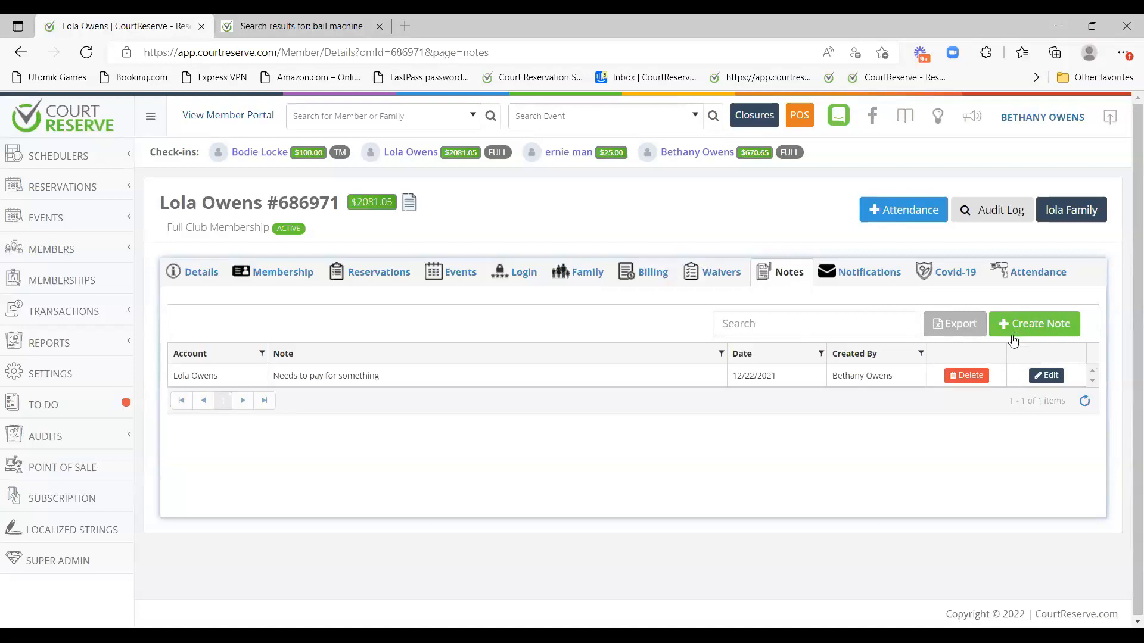
# Review the member's notification subscriptions, including the Email Subscribed column.
pyautogui.click(852, 278)
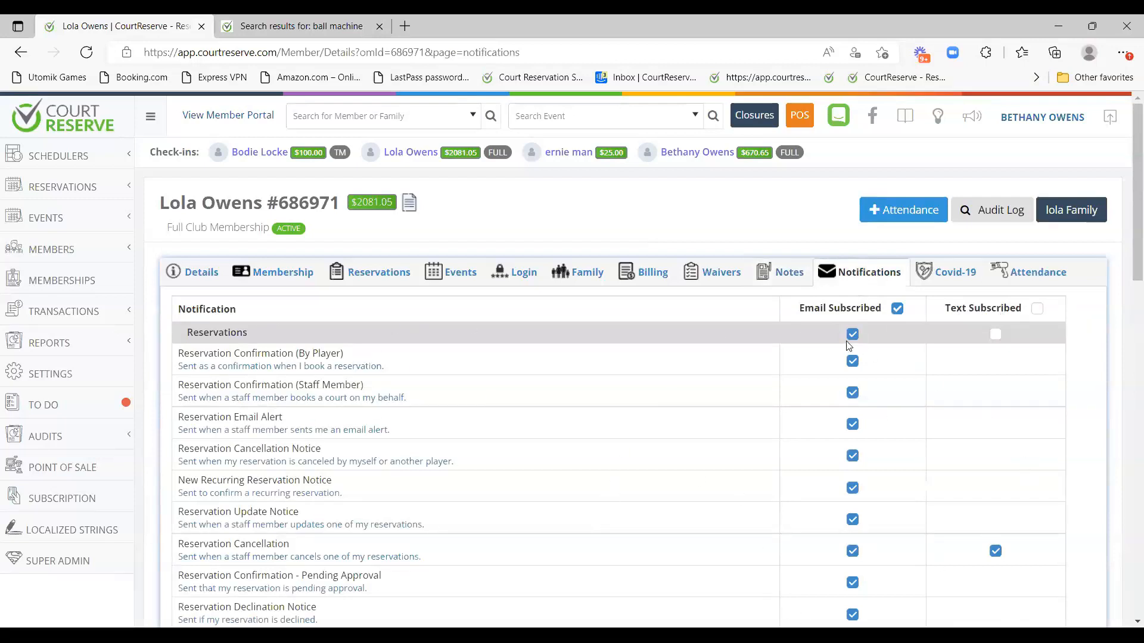
pyautogui.moveTo(800, 309); pyautogui.dragTo(883, 310)
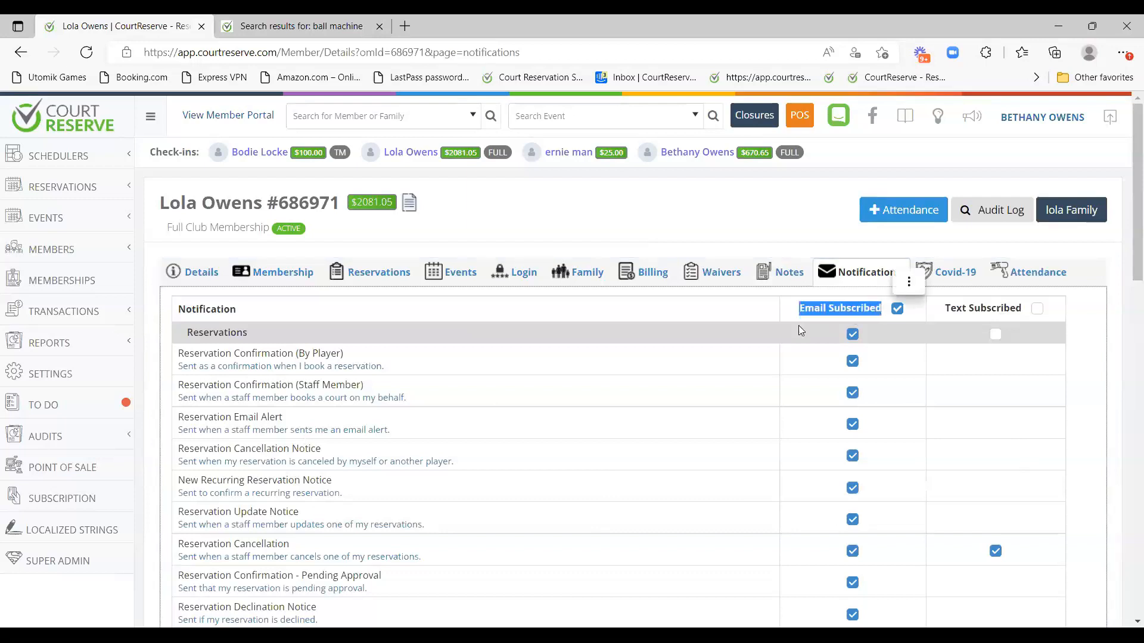
pyautogui.click(693, 320)
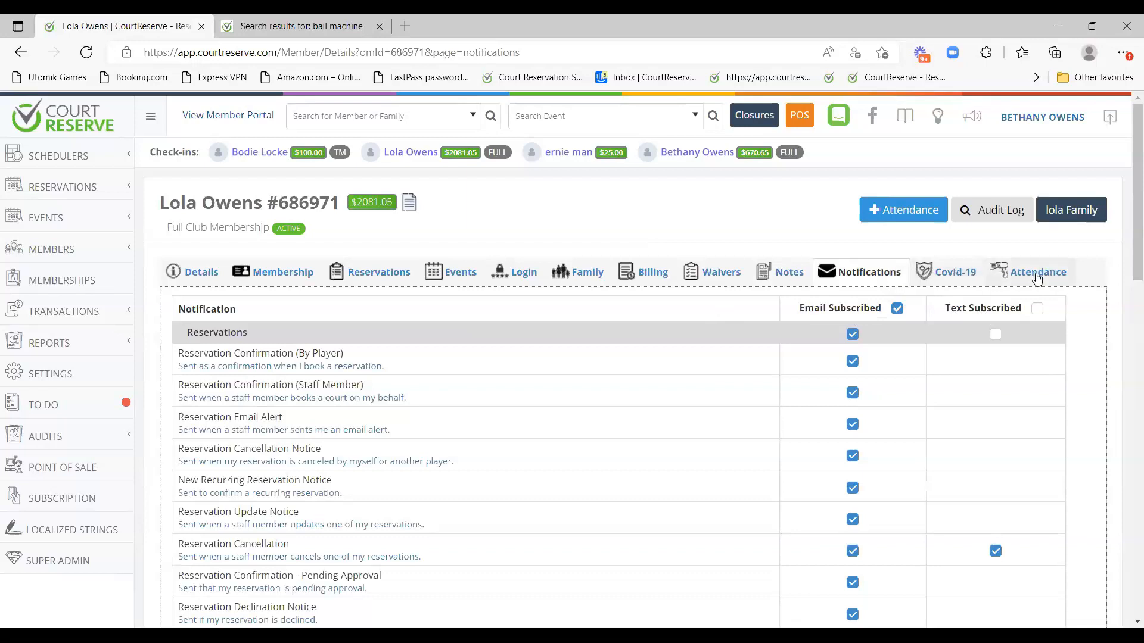
# Browse Covid-19, Attendance and Details, ending on Full Club Membership at $125.00/month, glancing at the Audit Log.
pyautogui.click(966, 275)
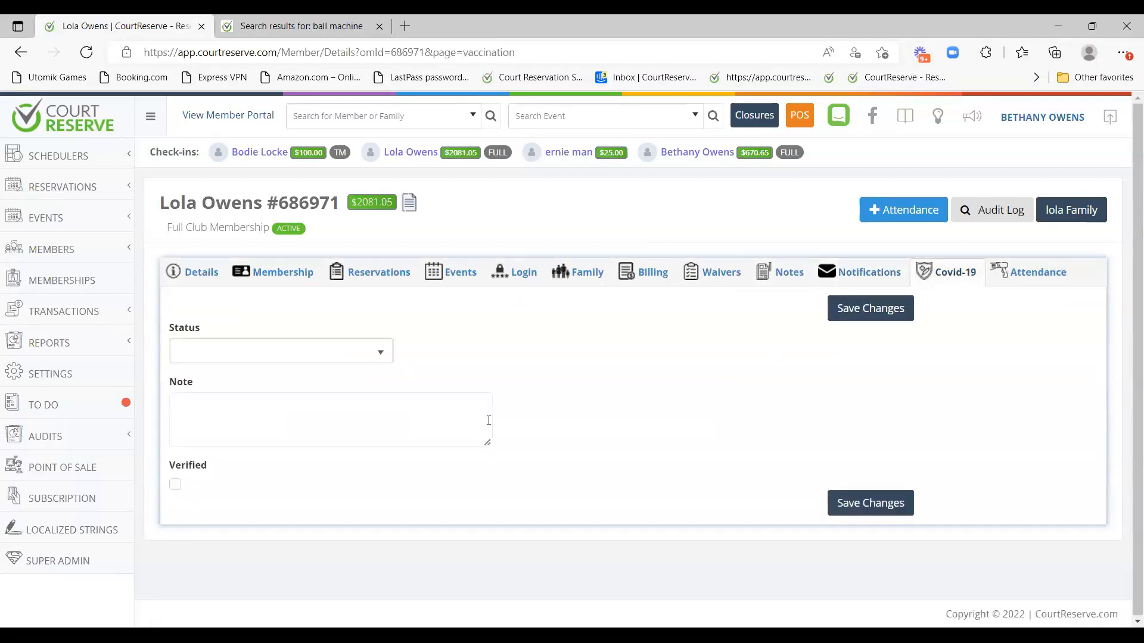
pyautogui.click(1053, 274)
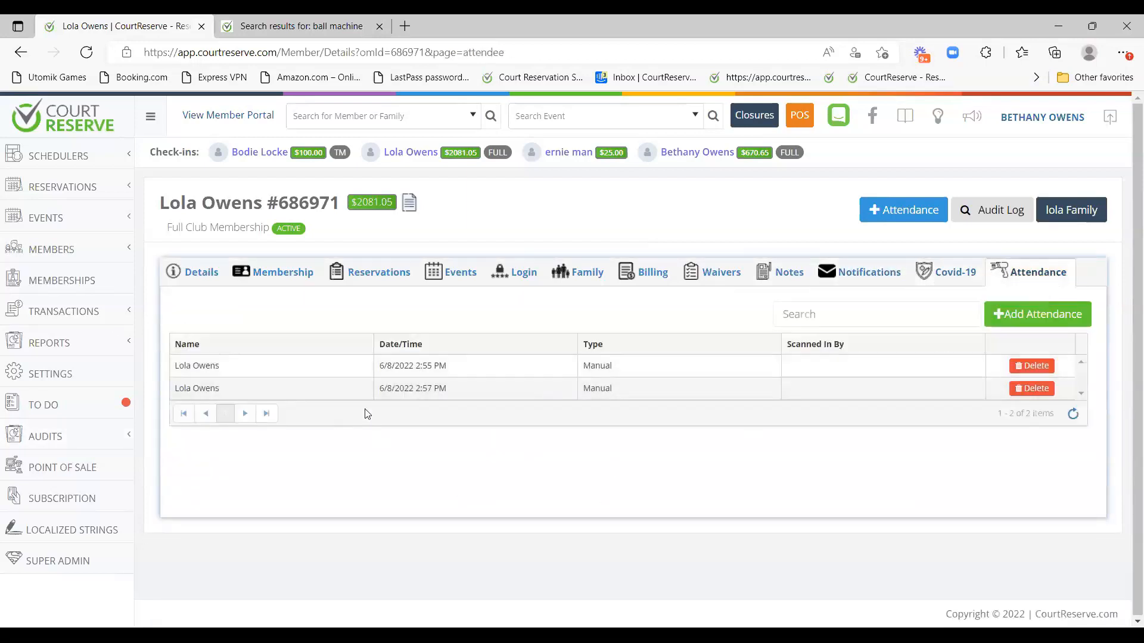
pyautogui.click(196, 279)
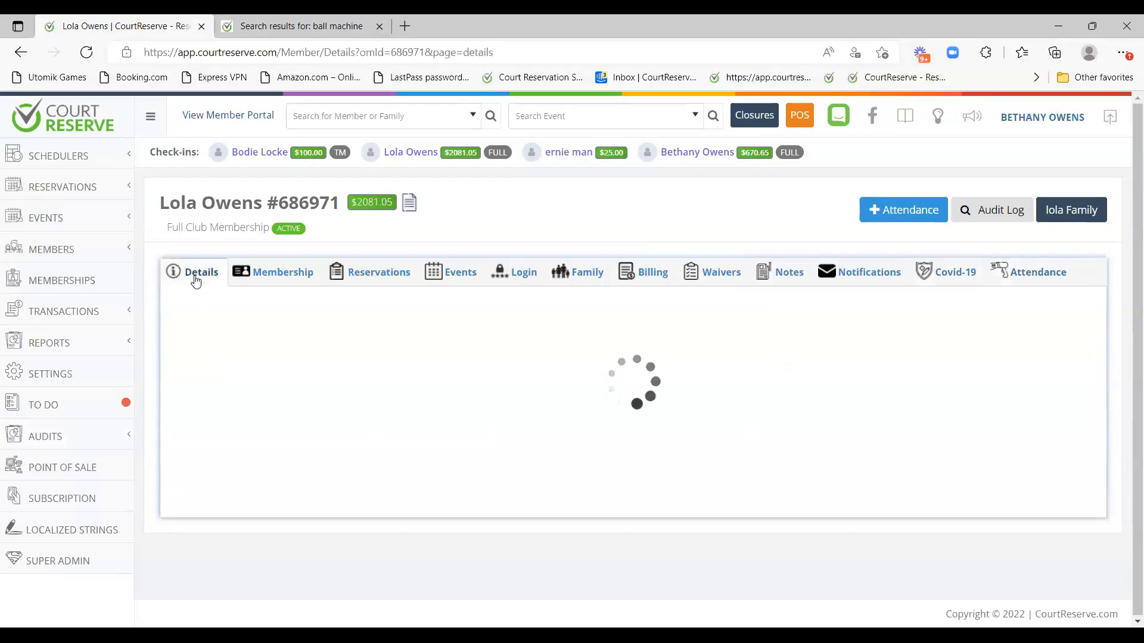
pyautogui.click(268, 282)
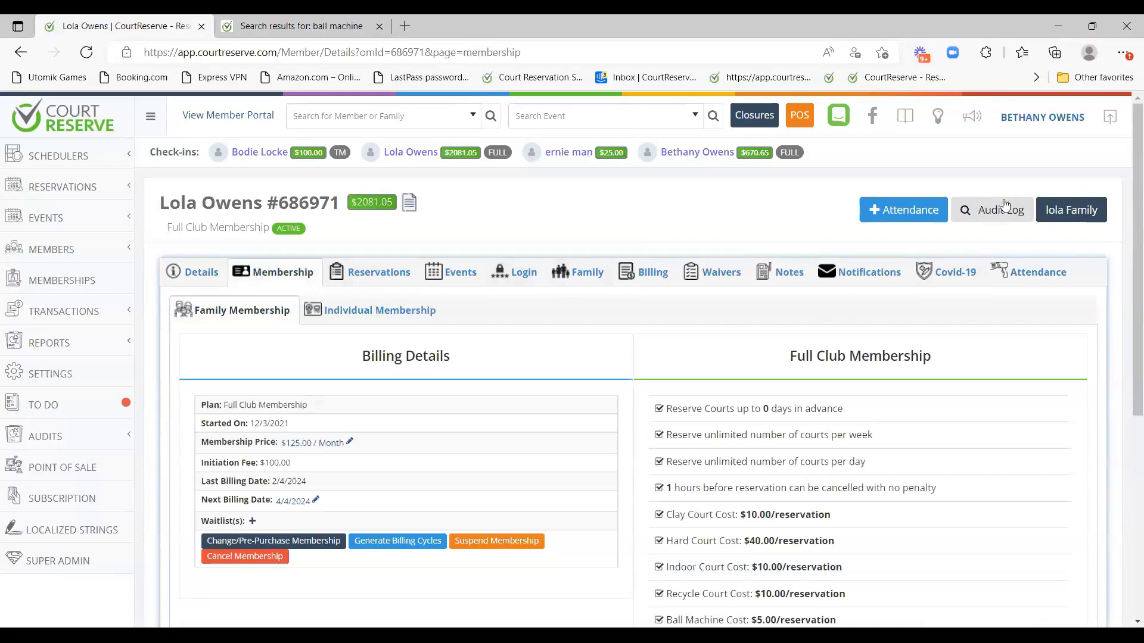
pyautogui.click(989, 213)
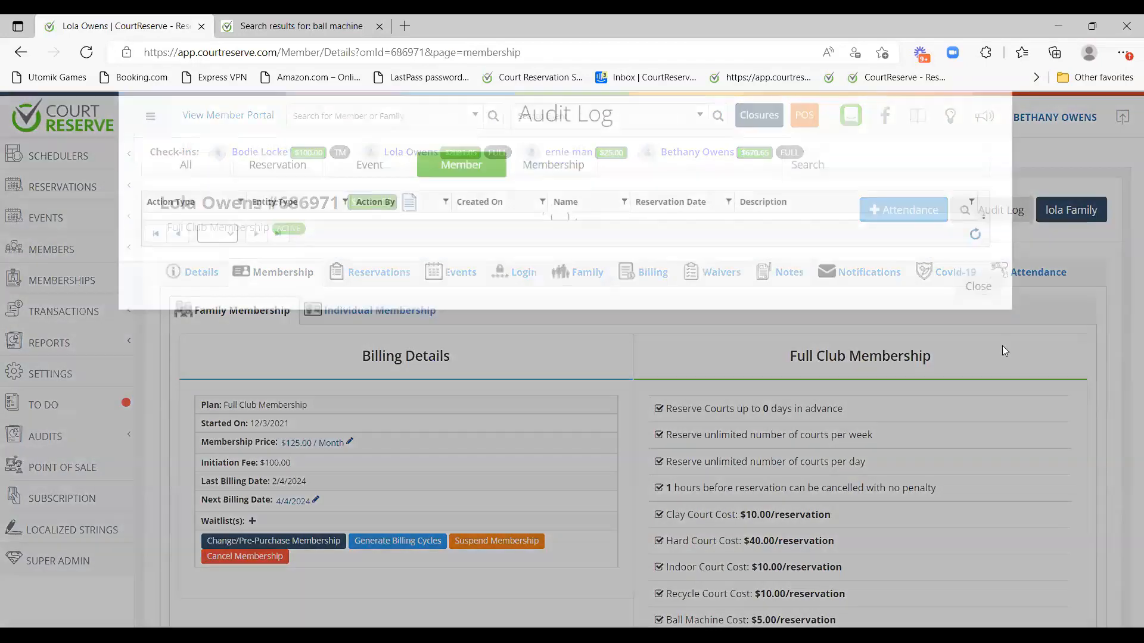
pyautogui.click(982, 440)
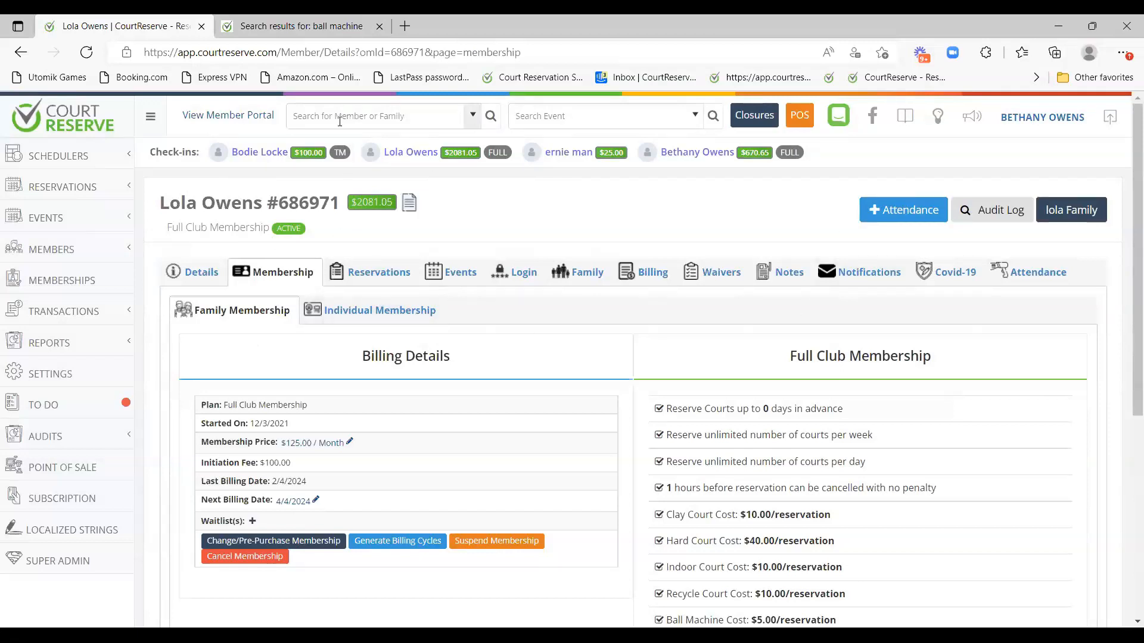
# Reopen the member's Audit Log and scroll through entries of every type.
pyautogui.click(993, 211)
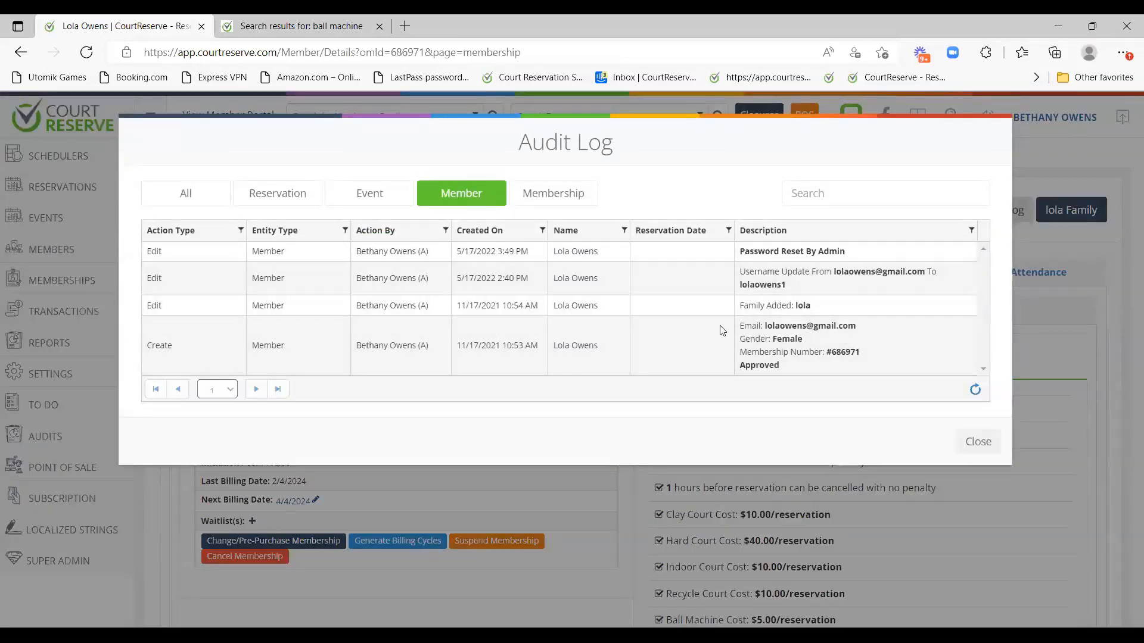
pyautogui.click(191, 204)
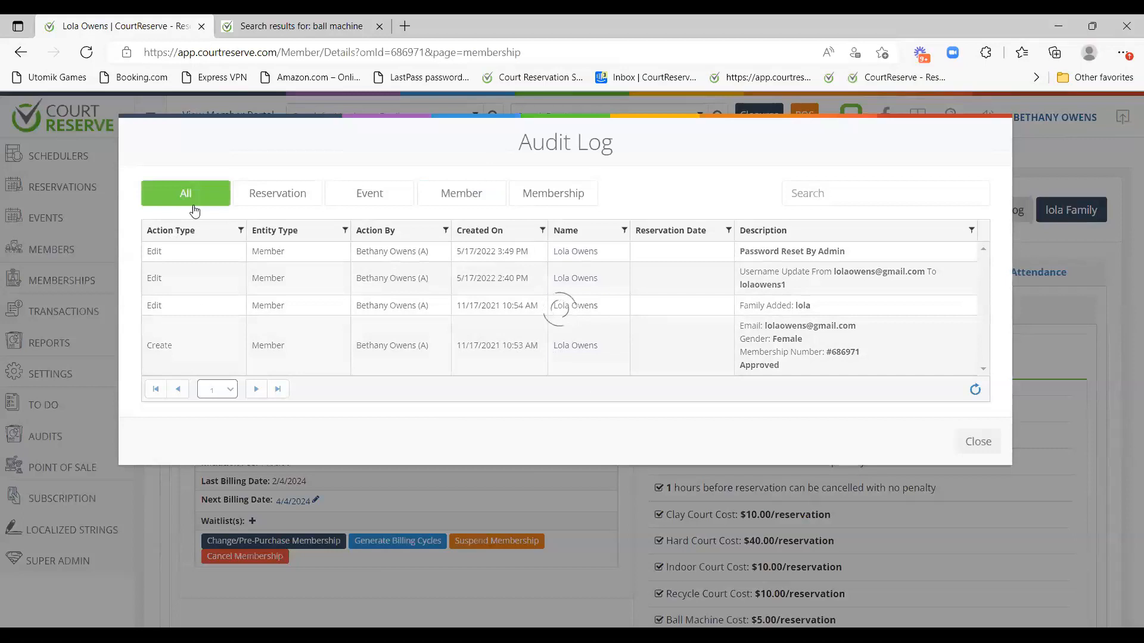
pyautogui.scroll(-5, 518, 375)
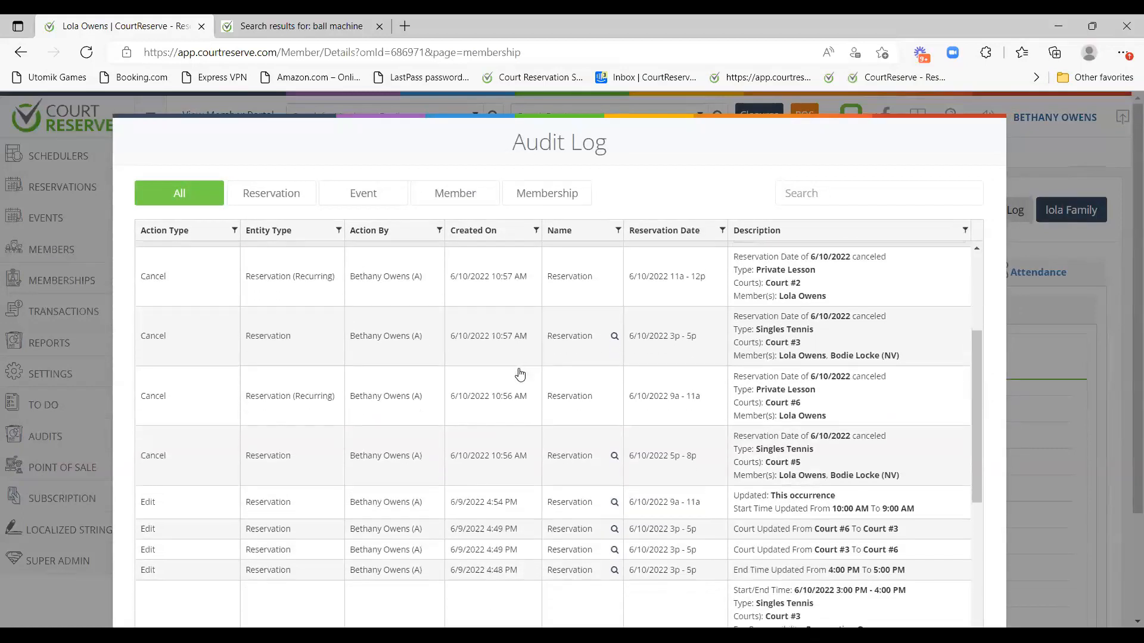
pyautogui.scroll(-10, 520, 375)
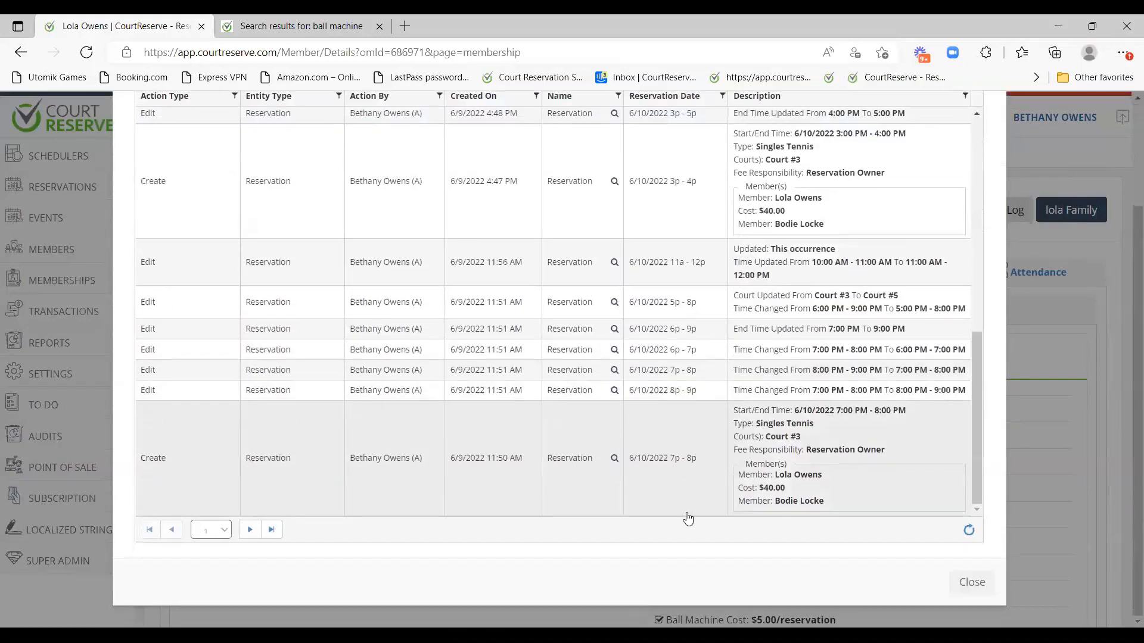
pyautogui.scroll(1, 199, 485)
pyautogui.scroll(-1, 250, 489)
pyautogui.scroll(10, 350, 434)
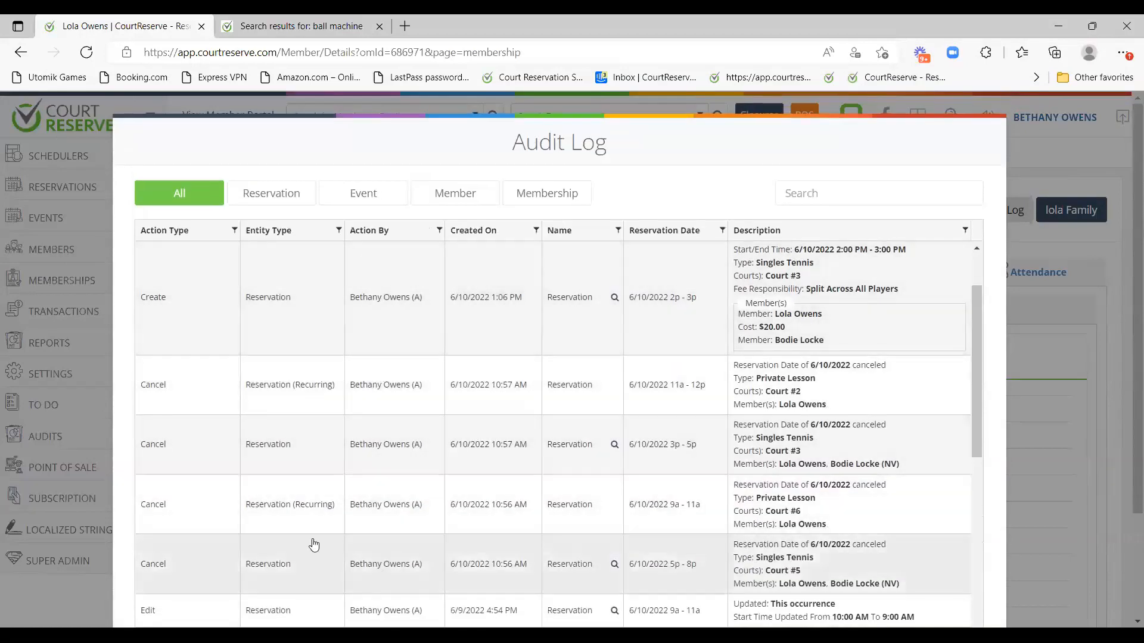
pyautogui.scroll(3, 314, 524)
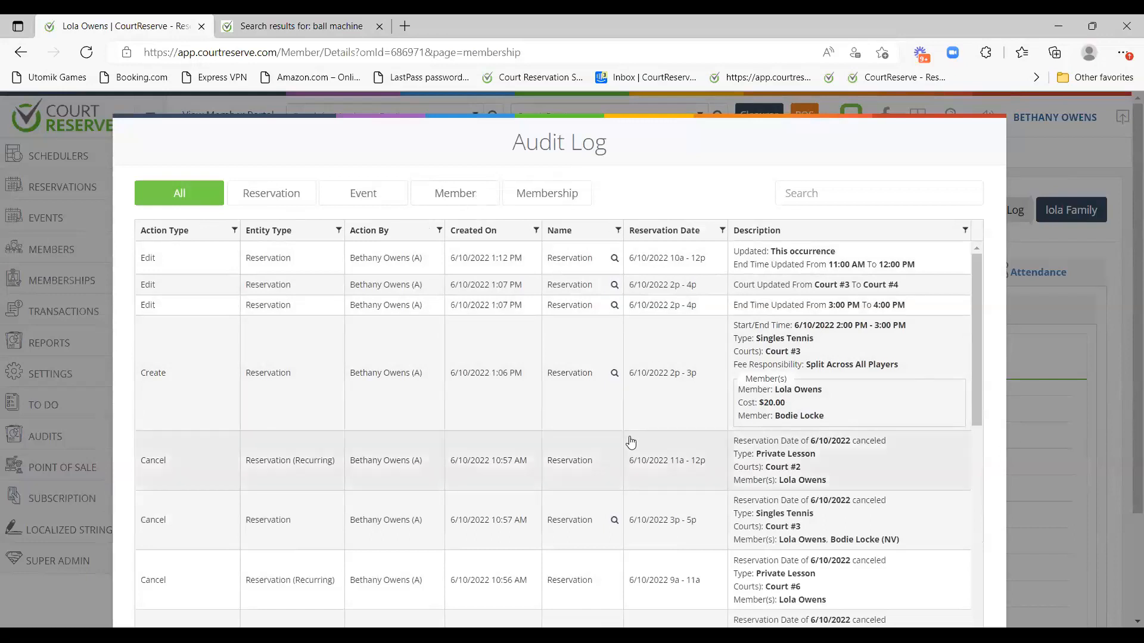
# Filter the audit log to Reservation entries showing creations, edits and cancellations.
pyautogui.click(281, 199)
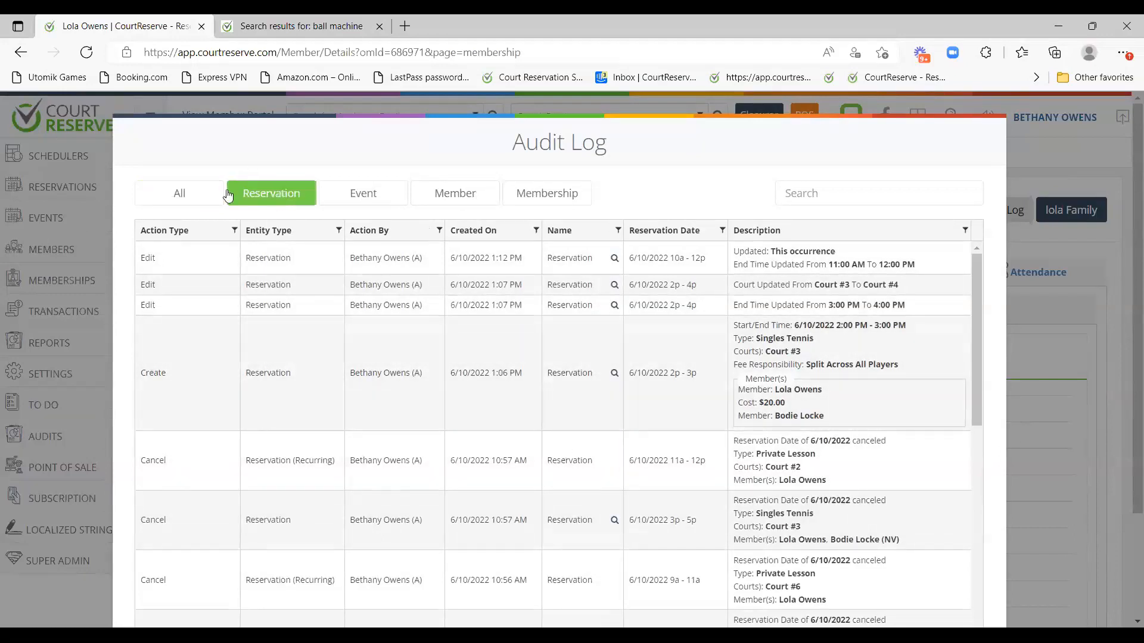
pyautogui.scroll(-1, 246, 335)
pyautogui.scroll(-3, 256, 417)
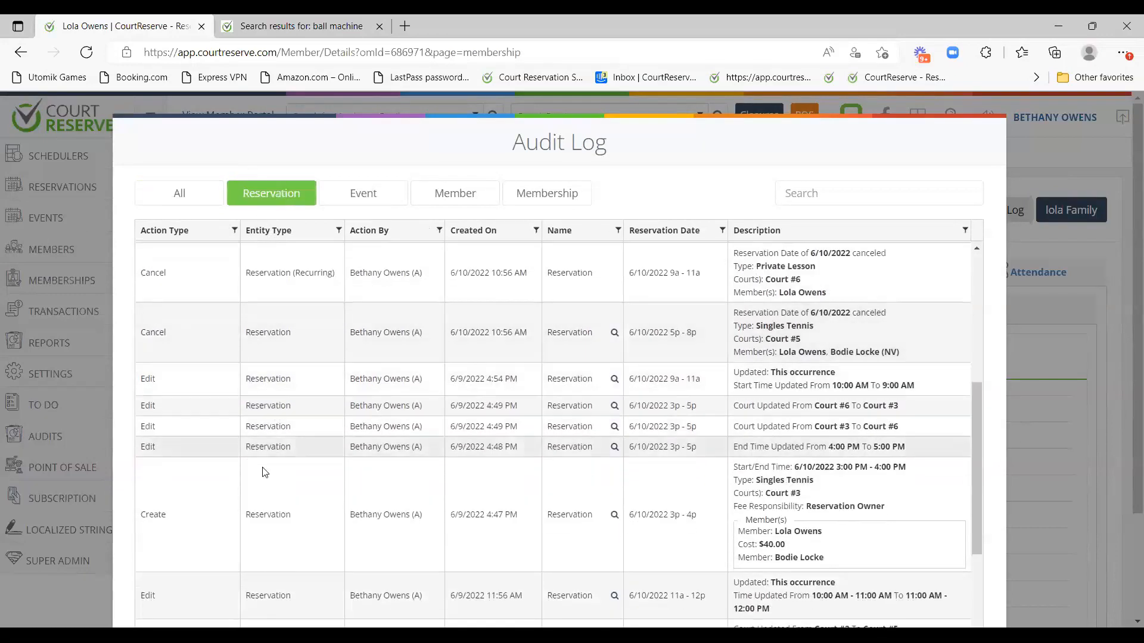
pyautogui.scroll(4, 256, 477)
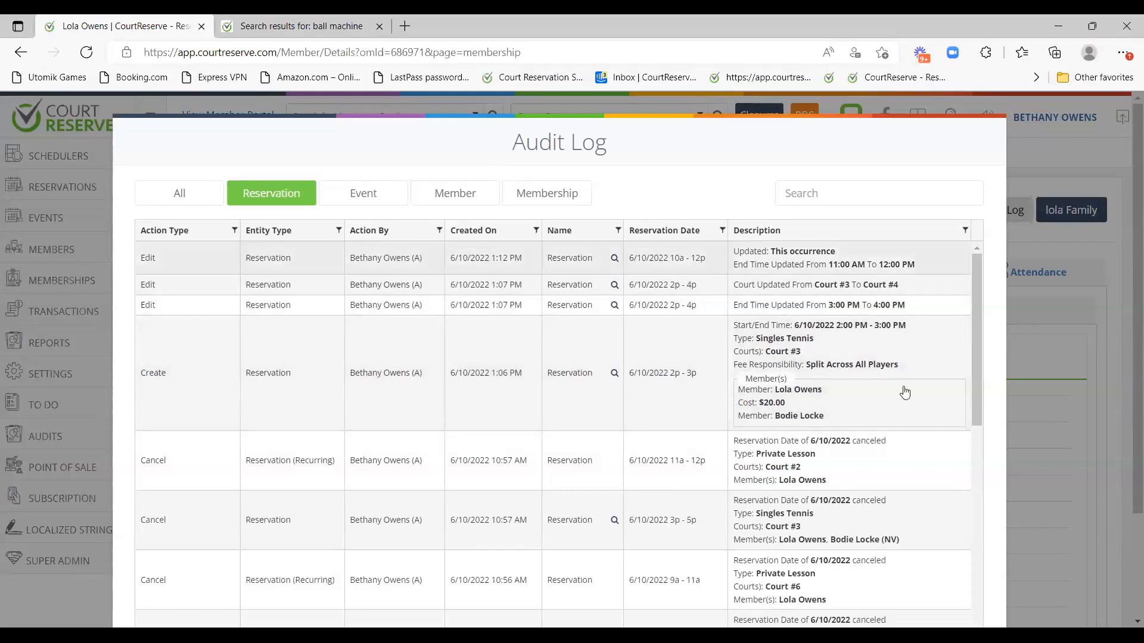
# Filter the audit log to Event entries and look up 'Testing new feature' on the web.
pyautogui.click(361, 193)
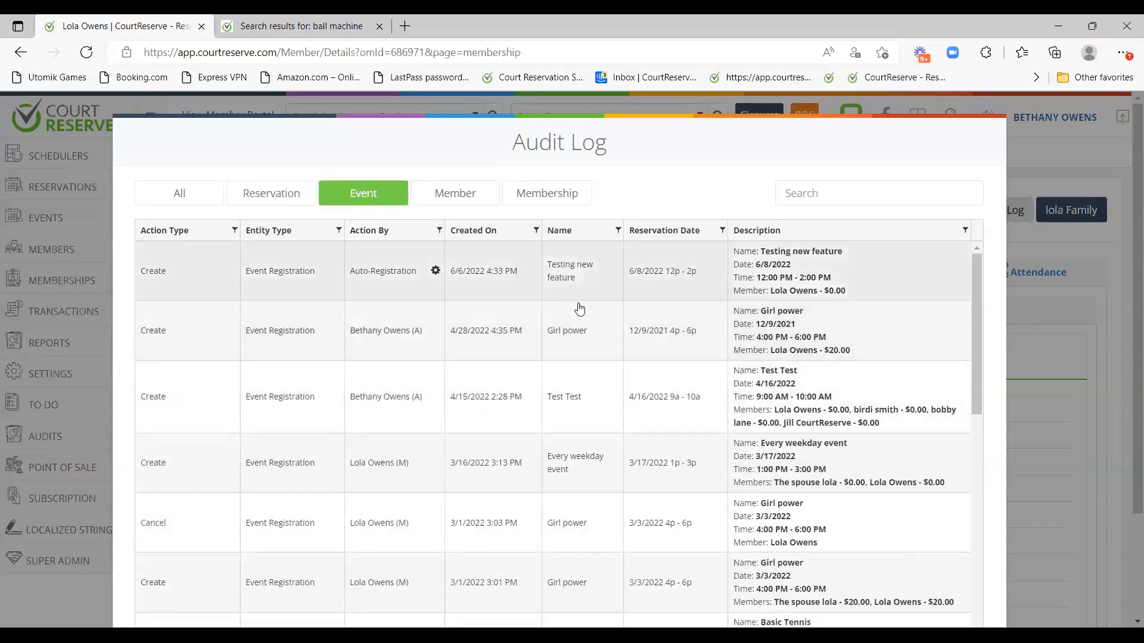
pyautogui.moveTo(114, 271); pyautogui.dragTo(237, 271)
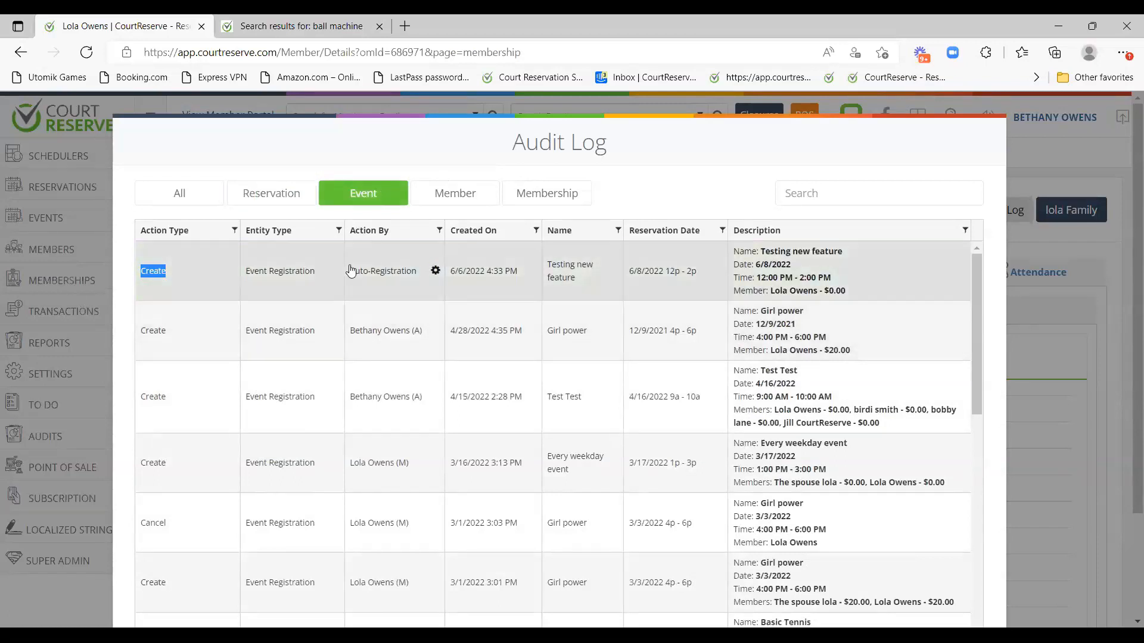
pyautogui.moveTo(551, 262); pyautogui.dragTo(640, 273)
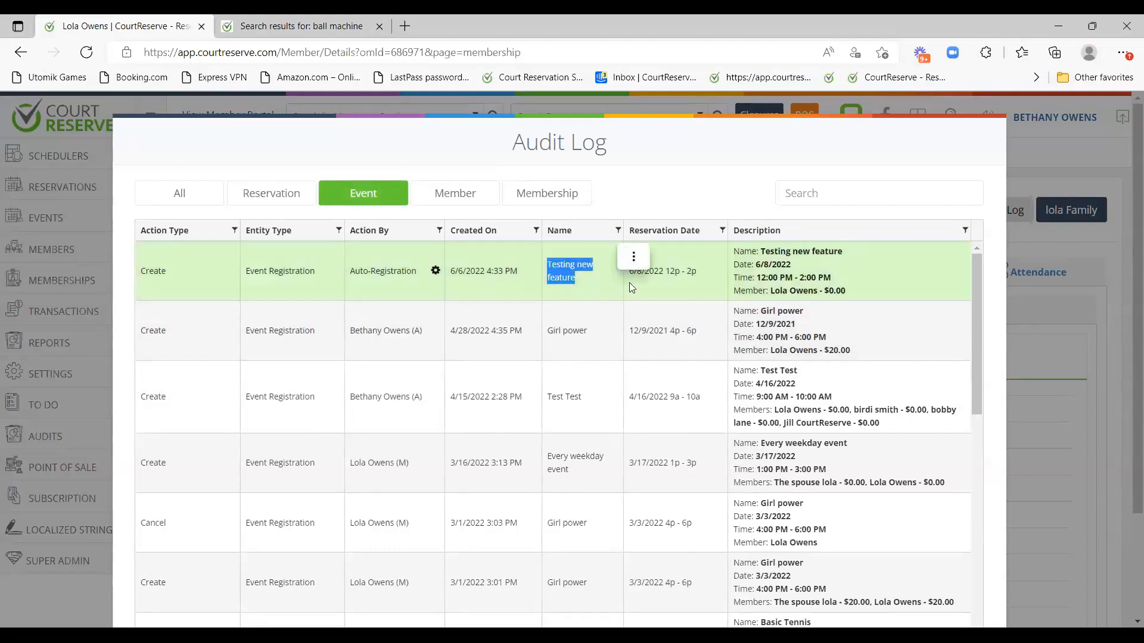
pyautogui.click(634, 257)
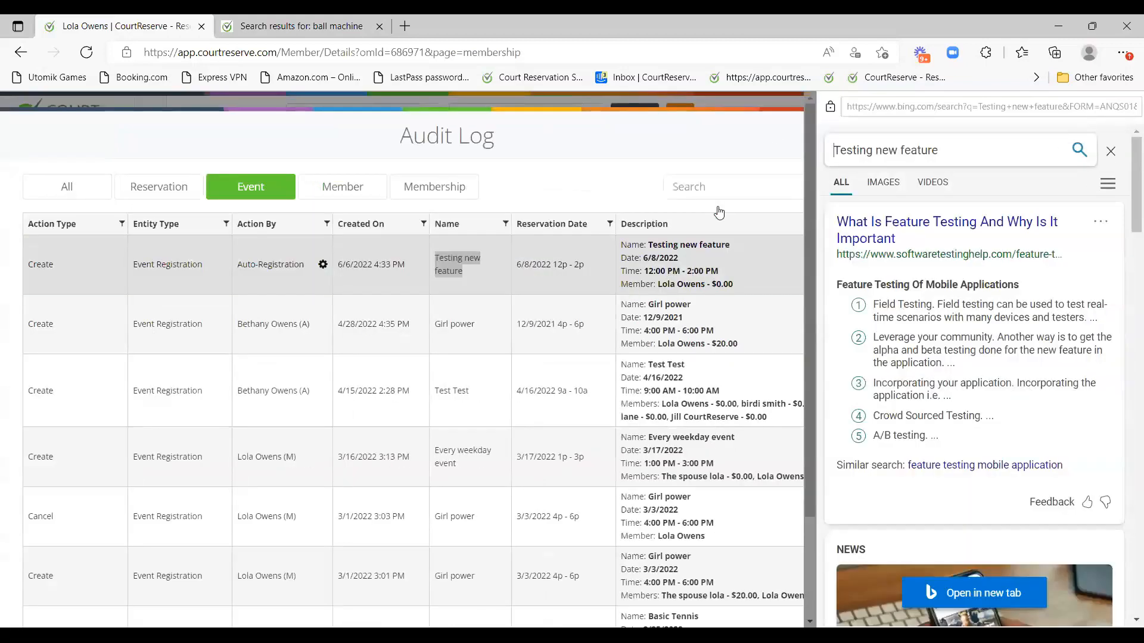
pyautogui.click(1112, 152)
# Filter the audit log to Member entries, then to Membership entries.
pyautogui.click(468, 205)
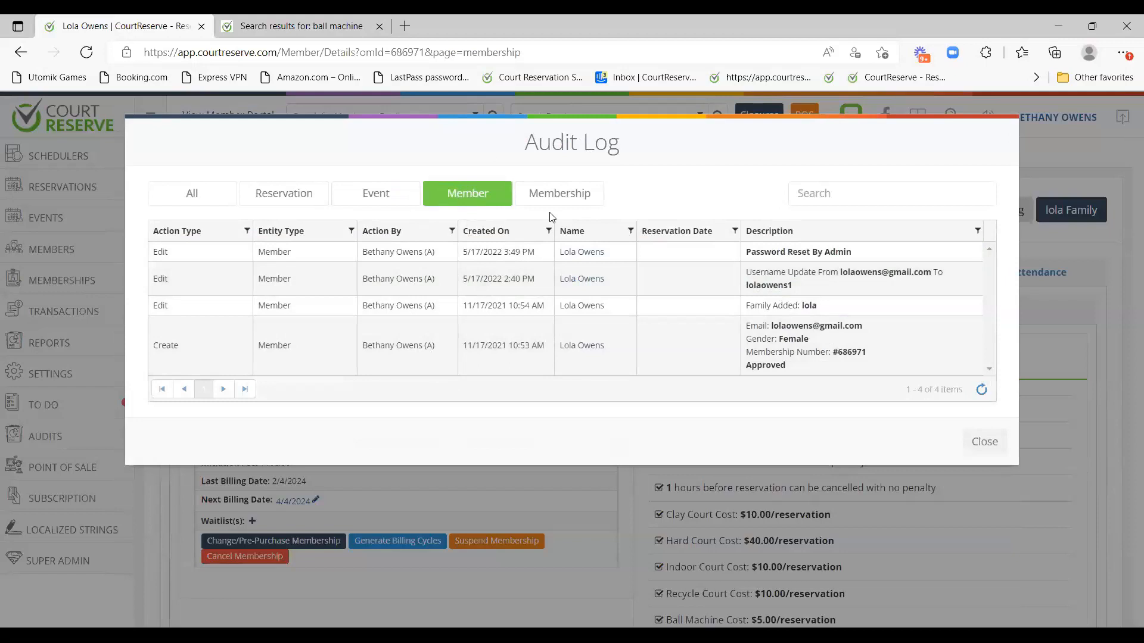
pyautogui.click(557, 195)
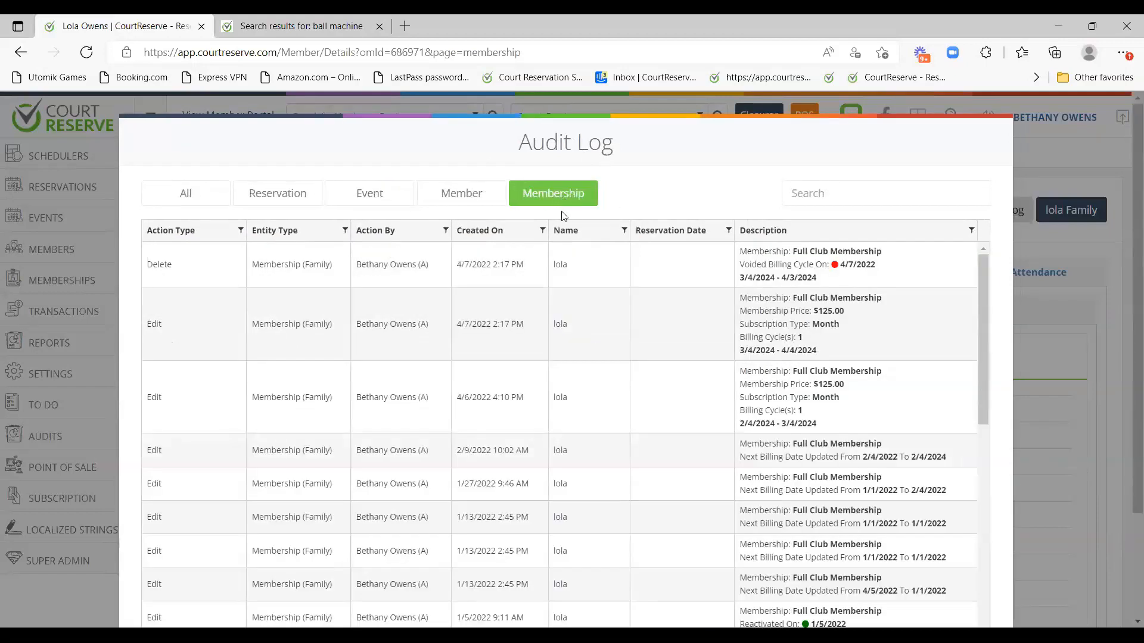
pyautogui.scroll(-2, 596, 283)
pyautogui.scroll(2, 600, 296)
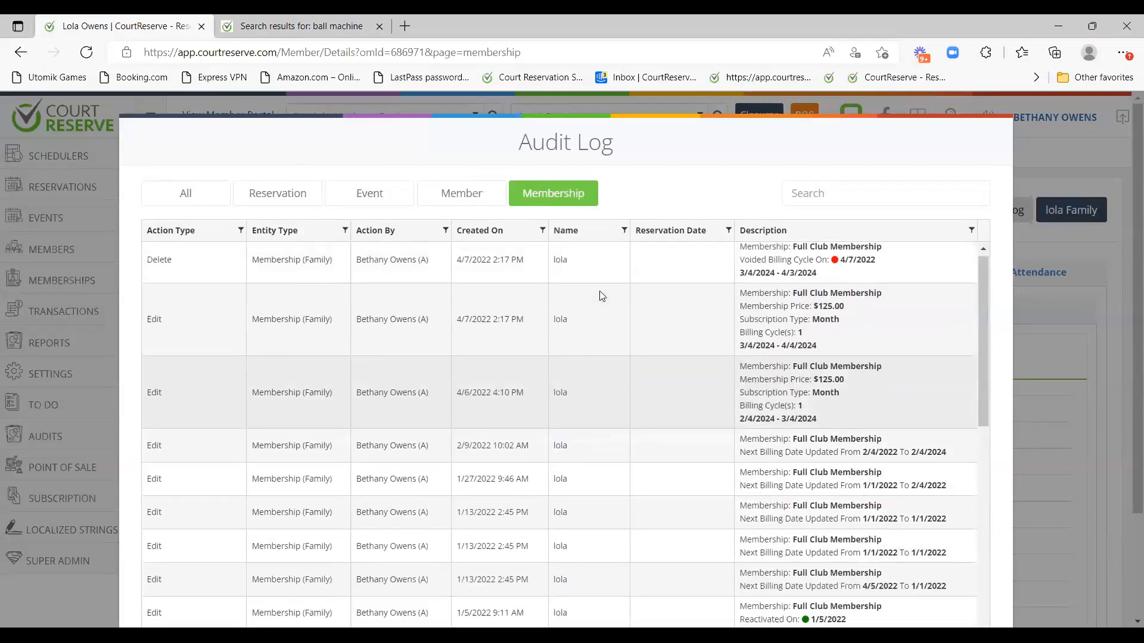
# Return the audit log to all 97 entries, then close it with Esc.
pyautogui.click(179, 197)
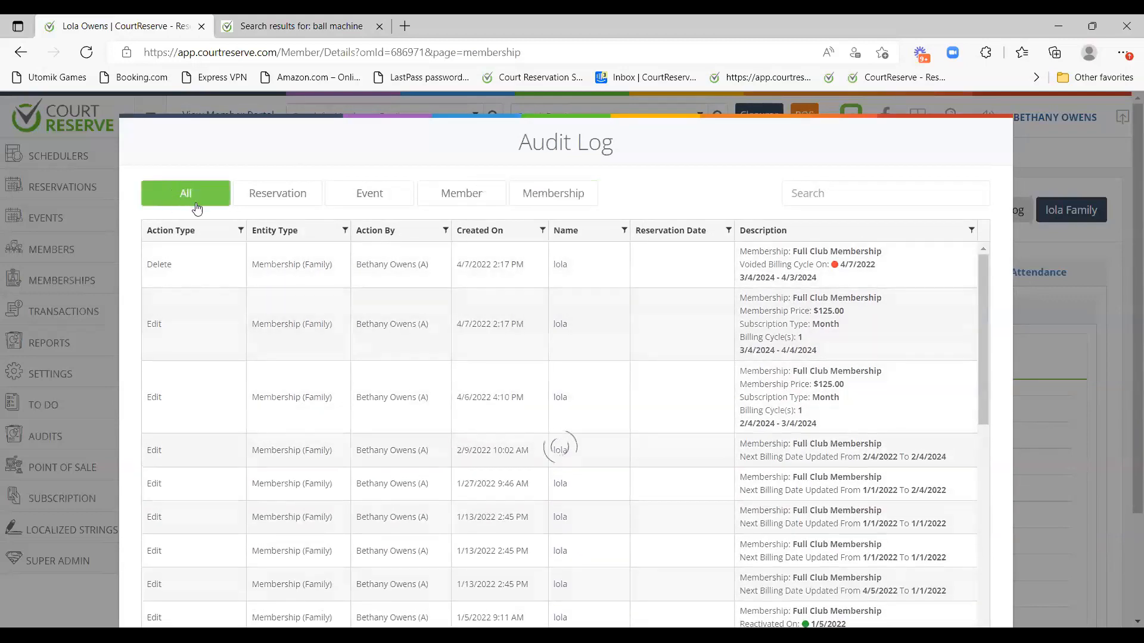
pyautogui.scroll(-5, 480, 363)
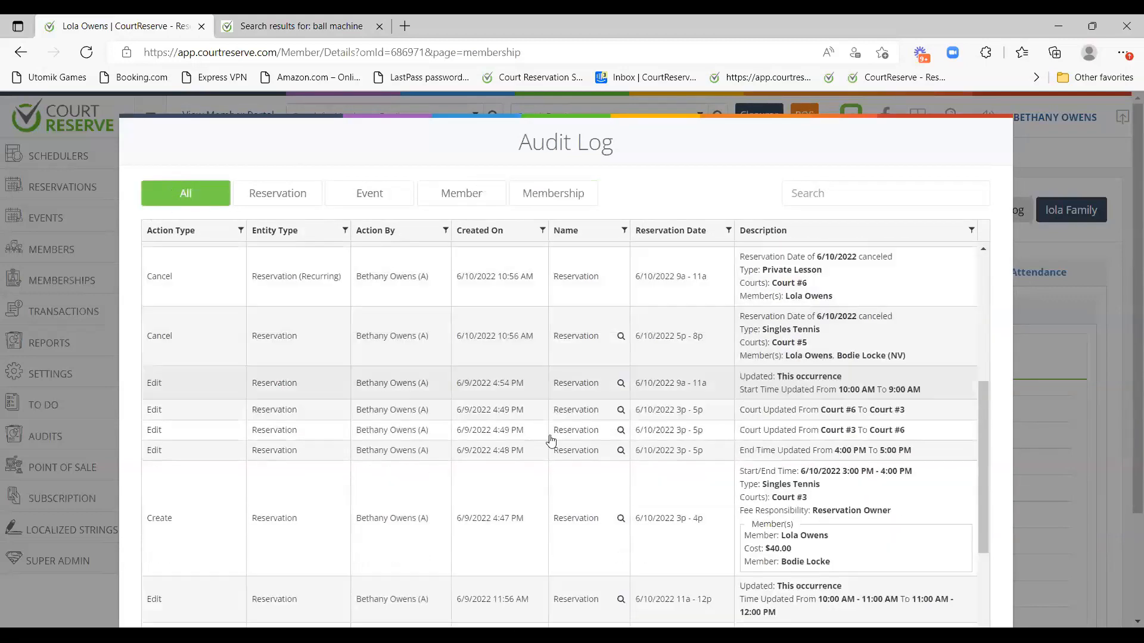
pyautogui.scroll(4, 909, 495)
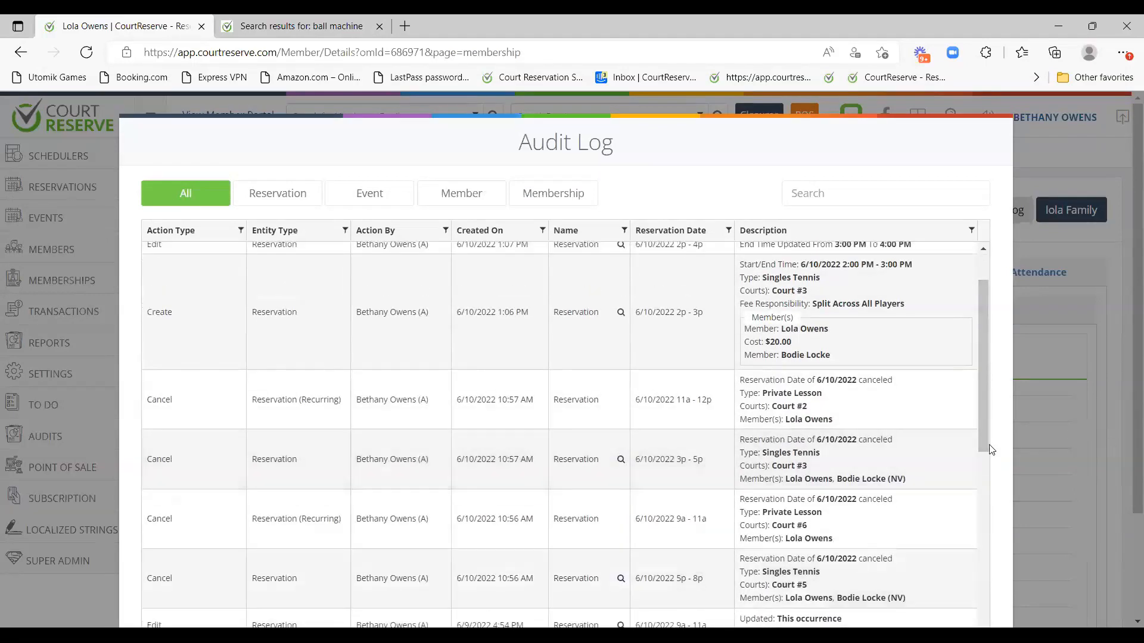
pyautogui.scroll(-4, 991, 450)
pyautogui.scroll(-2, 1032, 483)
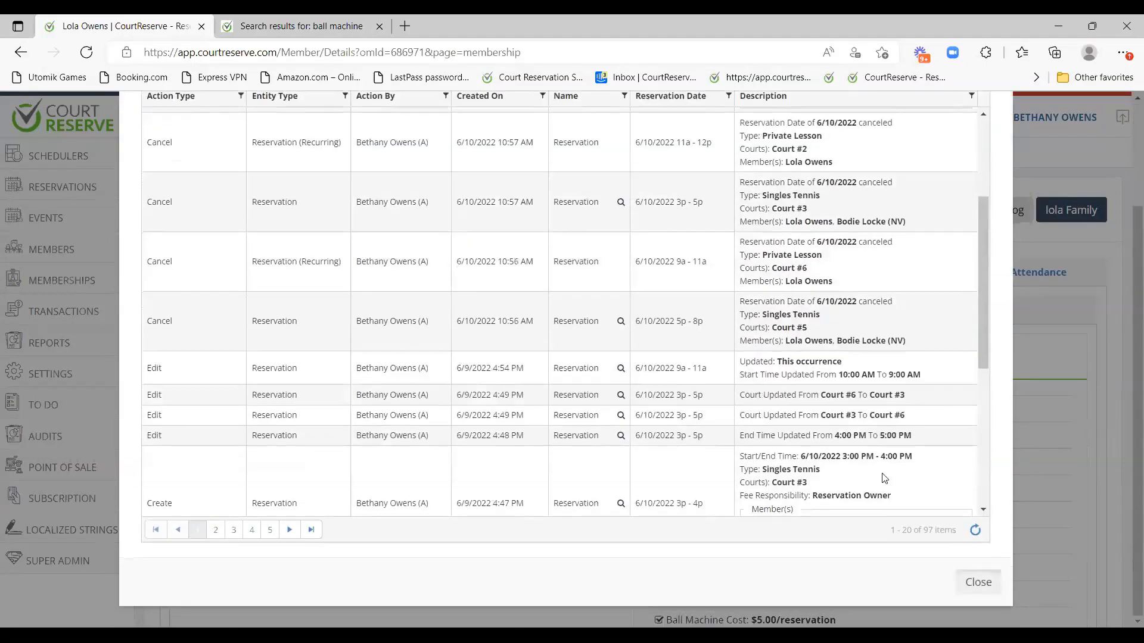
pyautogui.press('Escape')
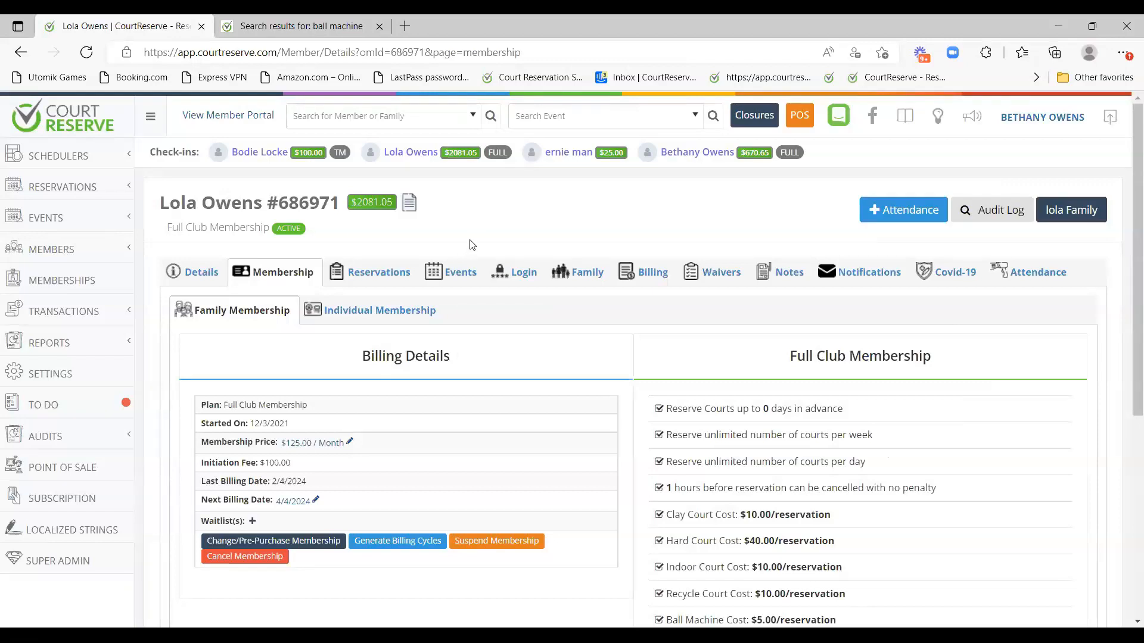
pyautogui.click(992, 210)
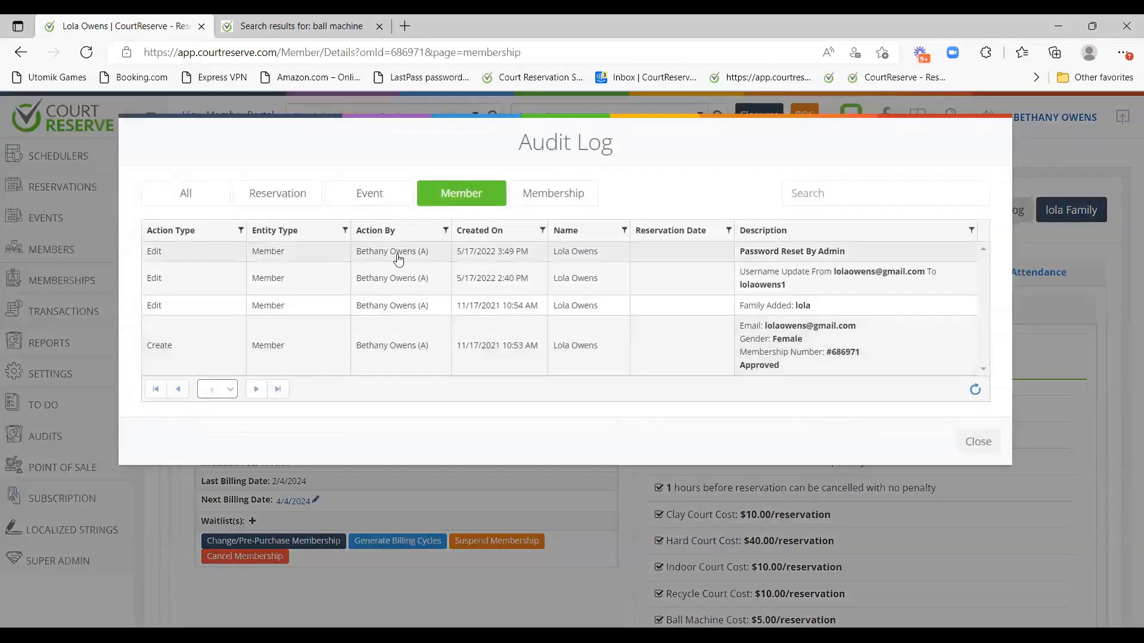
pyautogui.moveTo(365, 252); pyautogui.dragTo(436, 263)
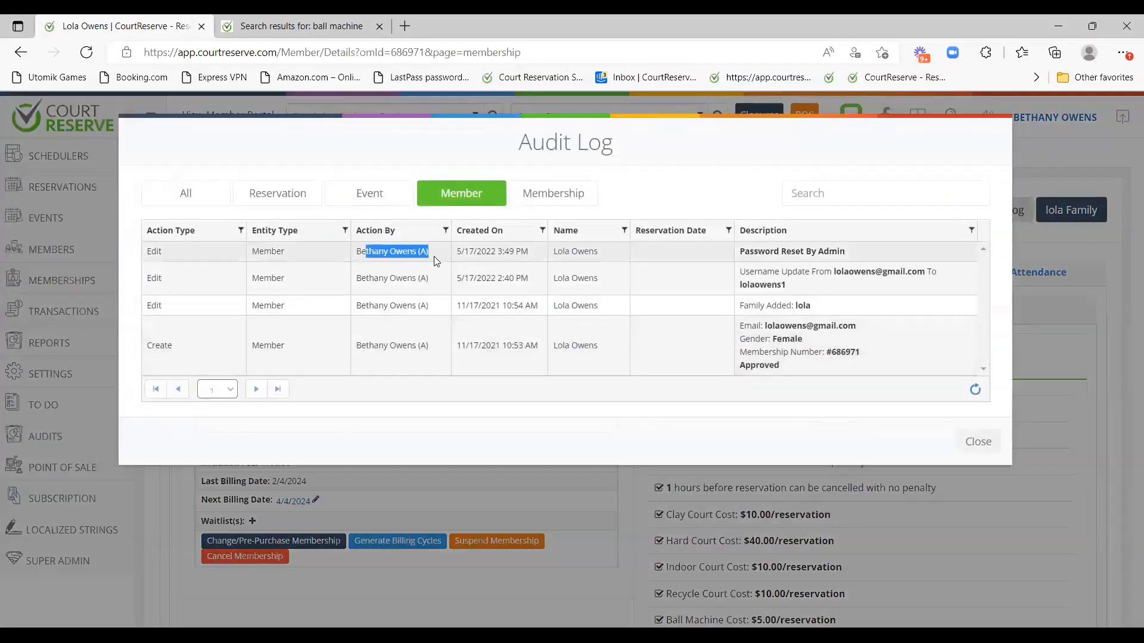
pyautogui.click(461, 253)
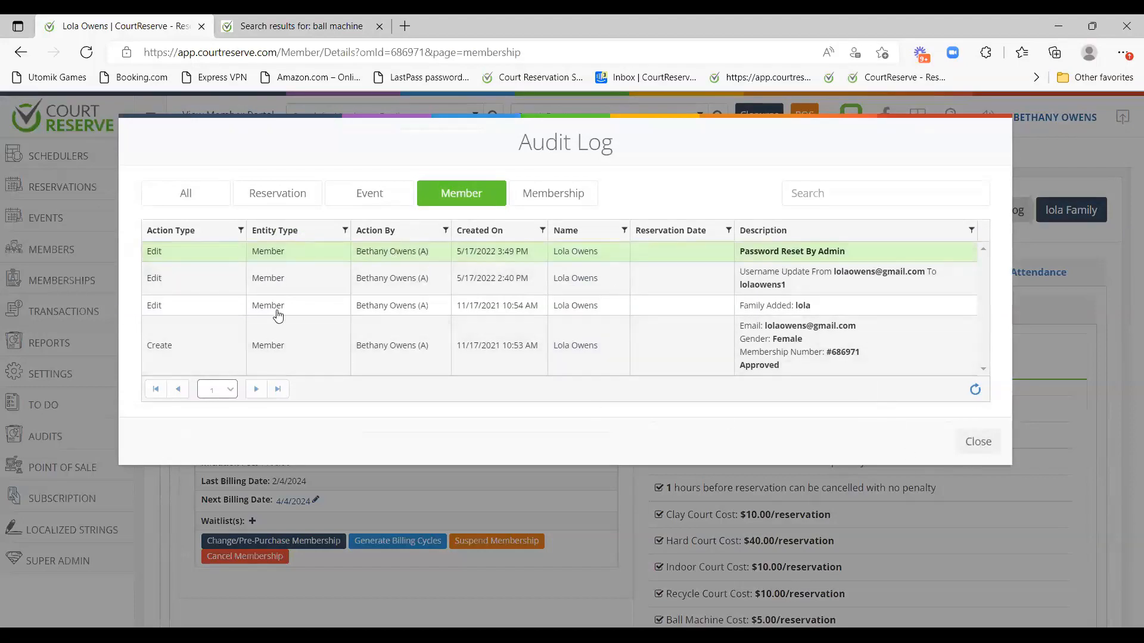
pyautogui.click(966, 442)
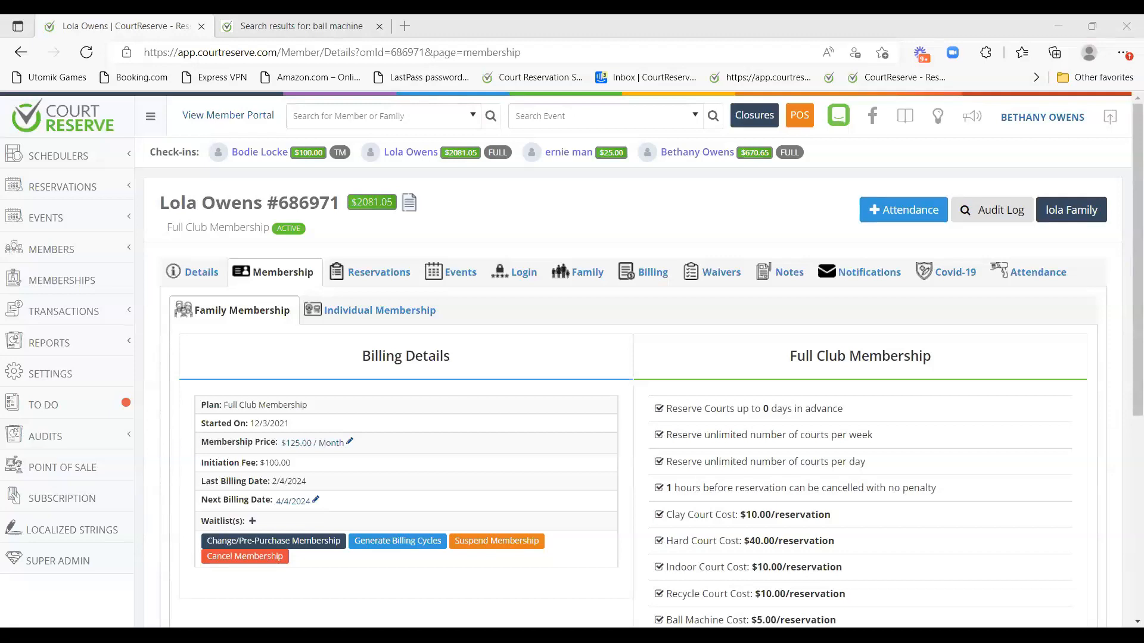
# Enter the member portal Welcome page, check its events options, and show the member's account dropdown.
pyautogui.click(218, 115)
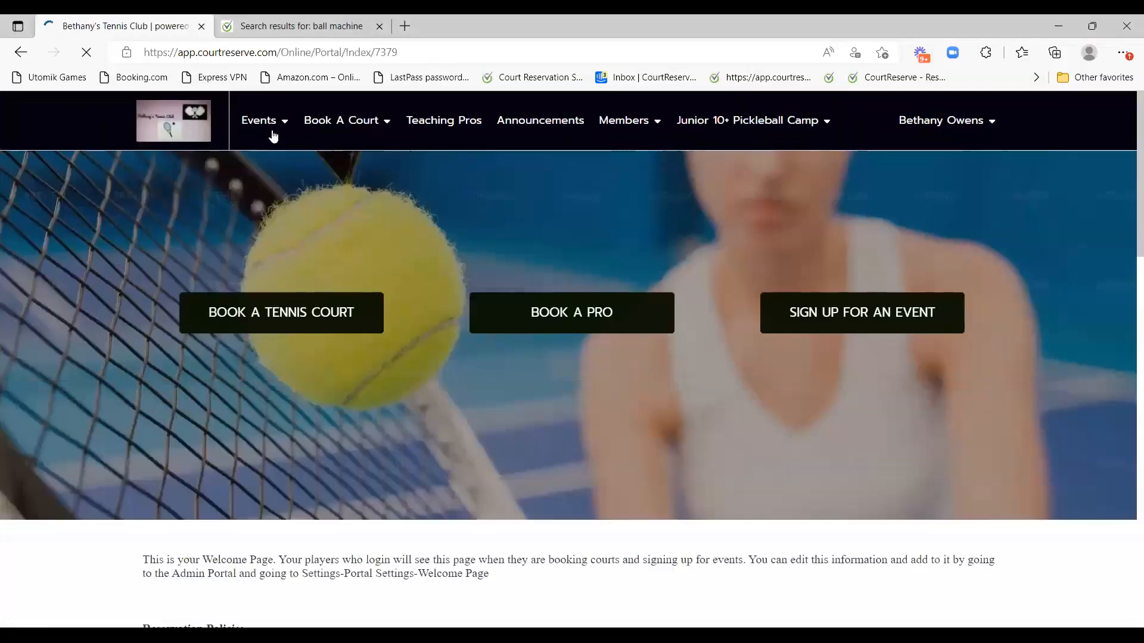
pyautogui.click(273, 133)
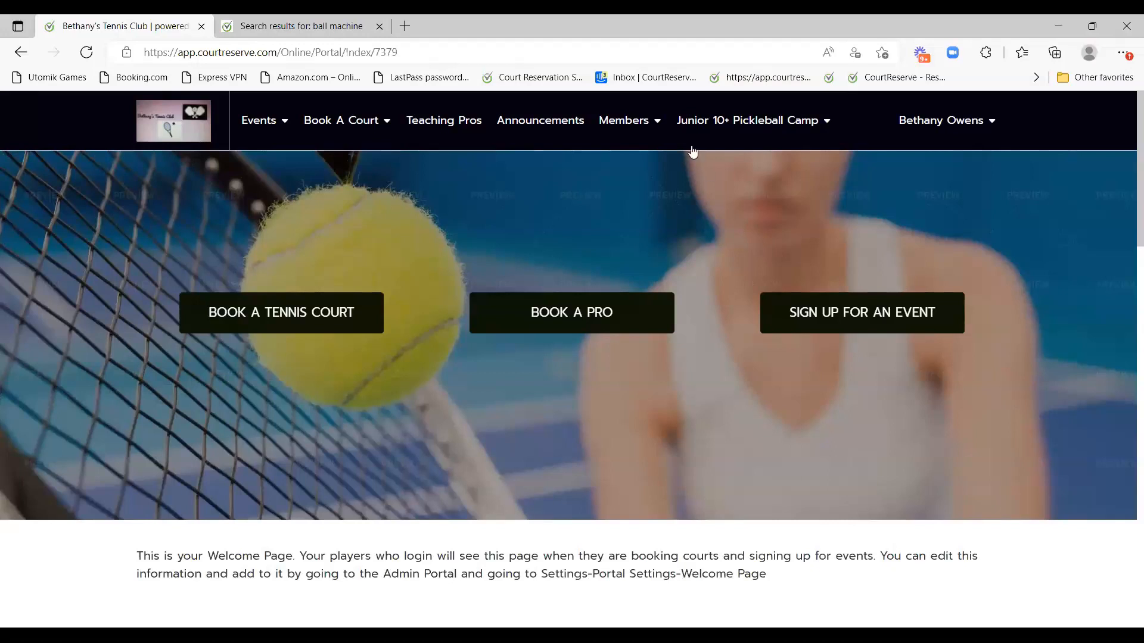
pyautogui.click(958, 128)
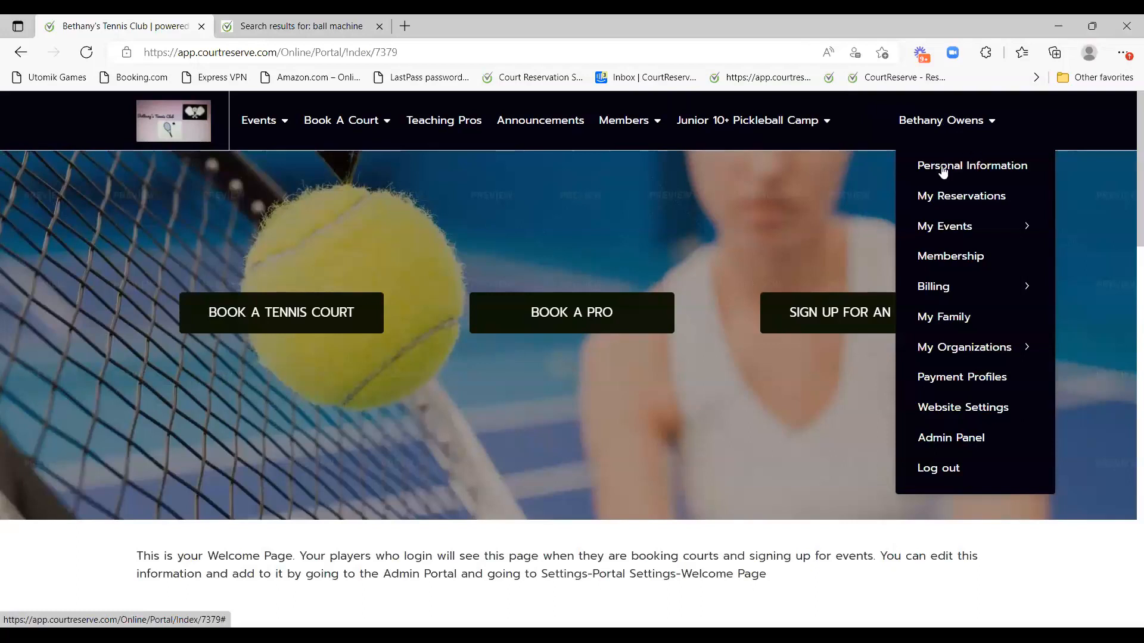
# Open Personal Information and scroll through personal details, family sport ratings and privacy options.
pyautogui.click(966, 169)
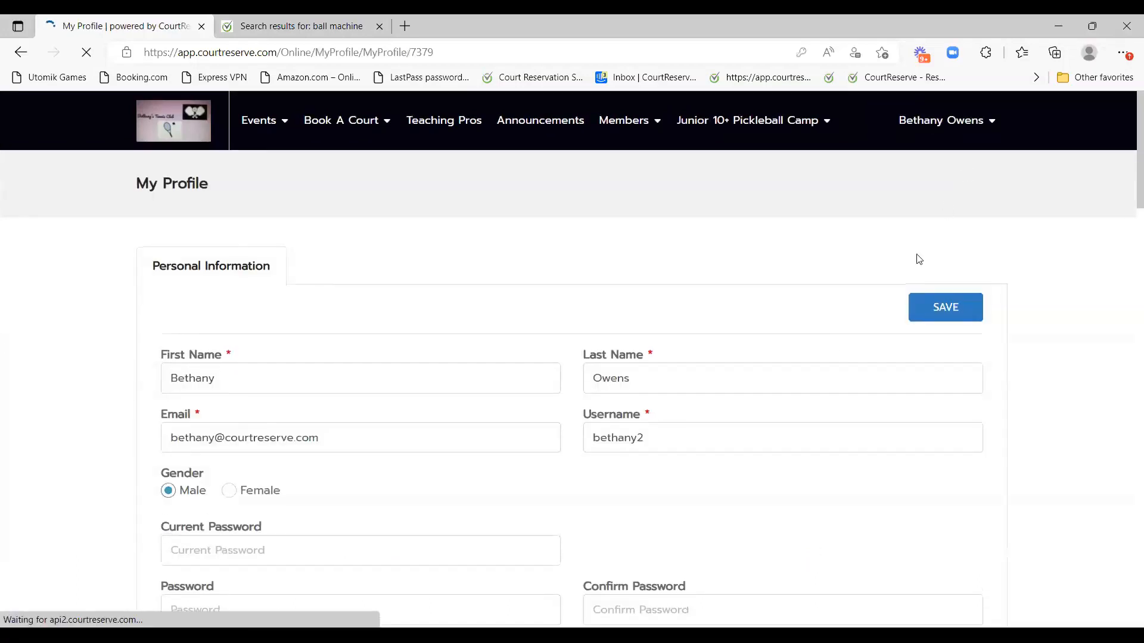
pyautogui.scroll(-2, 326, 396)
pyautogui.scroll(-3, 268, 248)
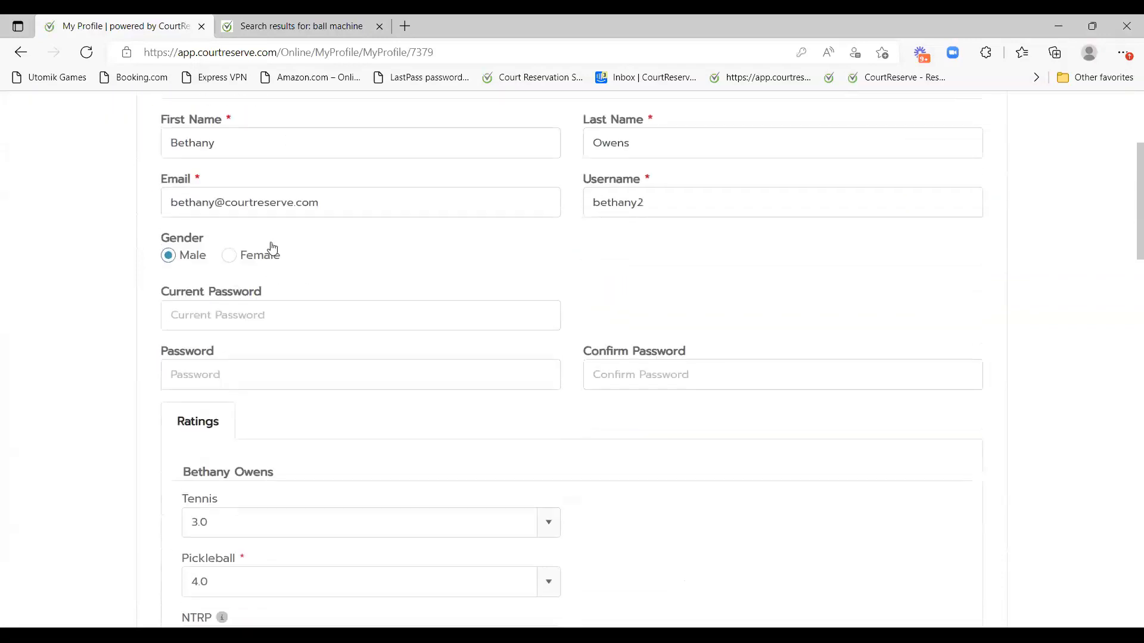
pyautogui.scroll(-4, 836, 440)
pyautogui.scroll(-12, 836, 441)
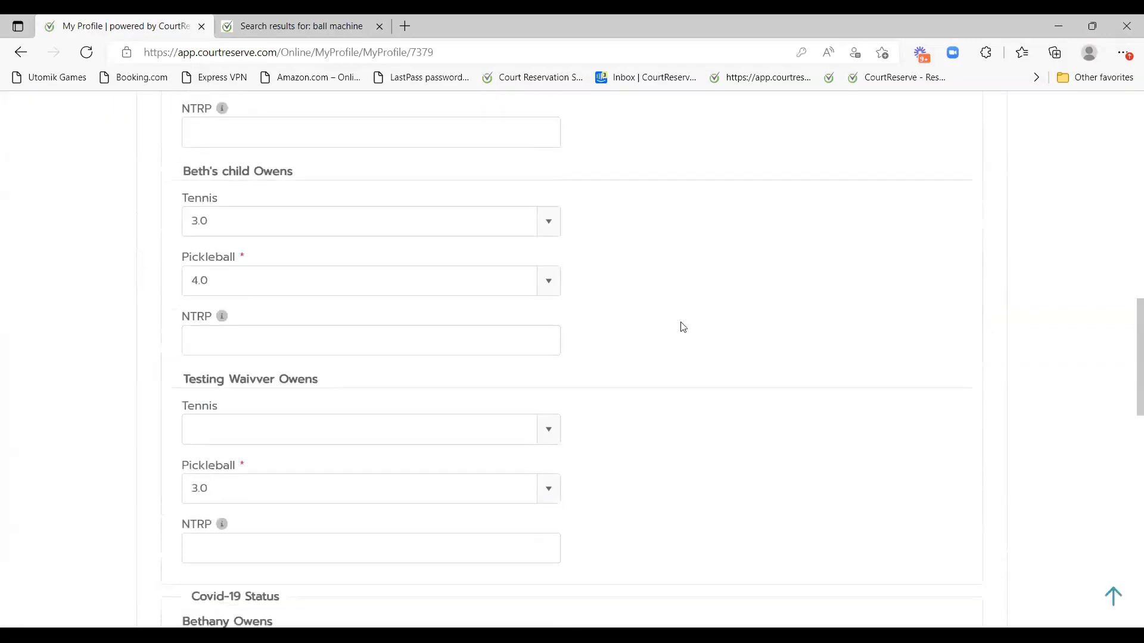
pyautogui.scroll(-6, 593, 502)
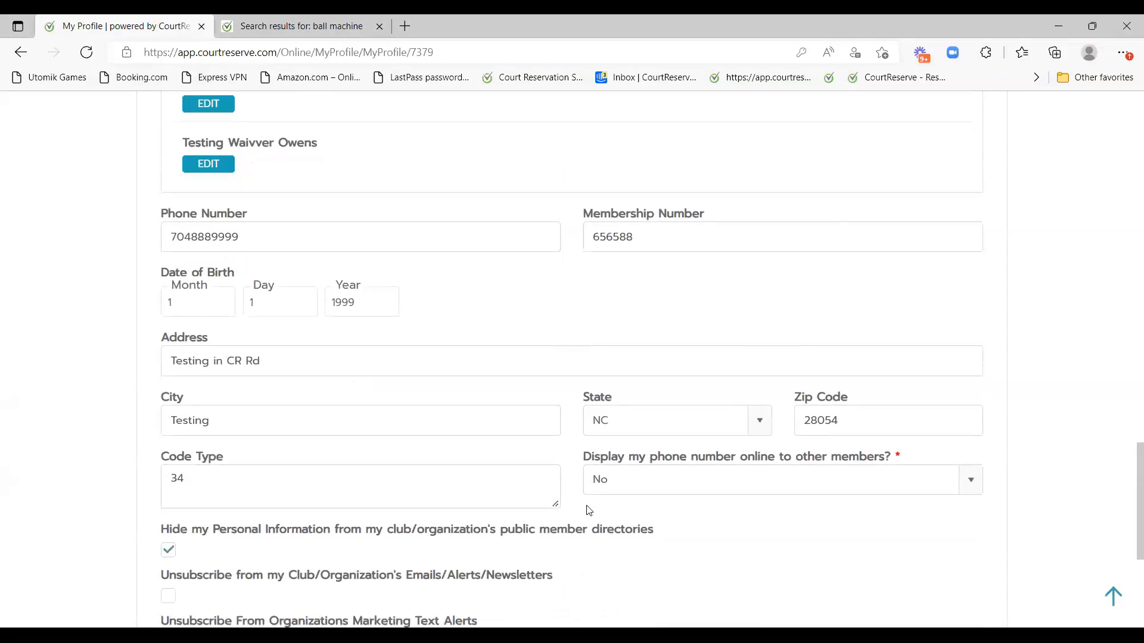
pyautogui.scroll(-5, 469, 362)
pyautogui.scroll(13, 761, 403)
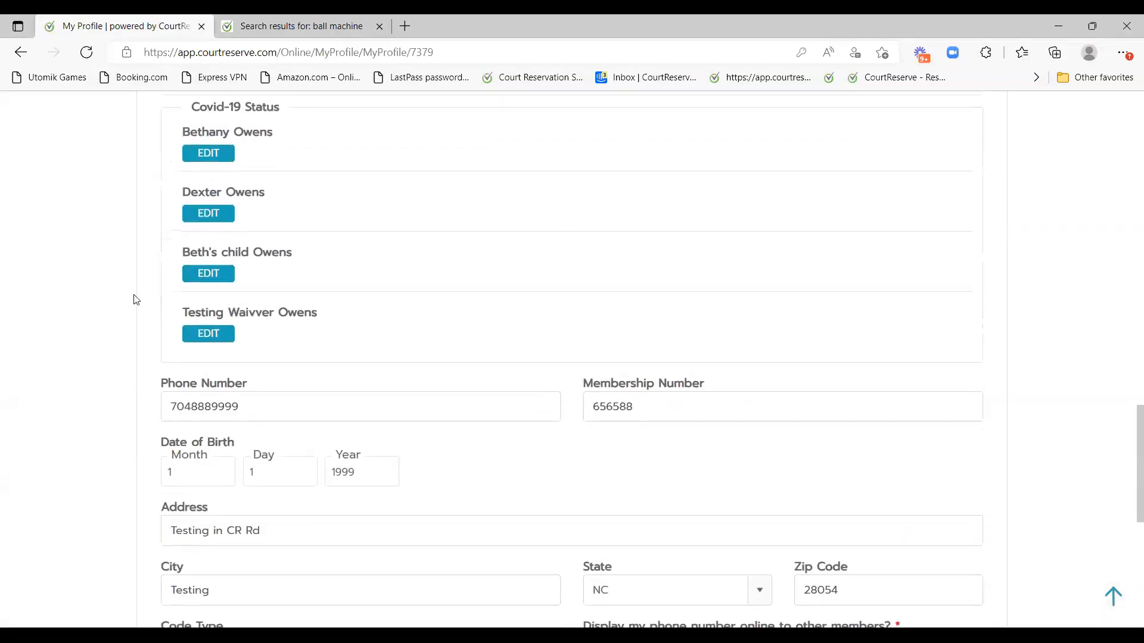
pyautogui.scroll(12, 681, 350)
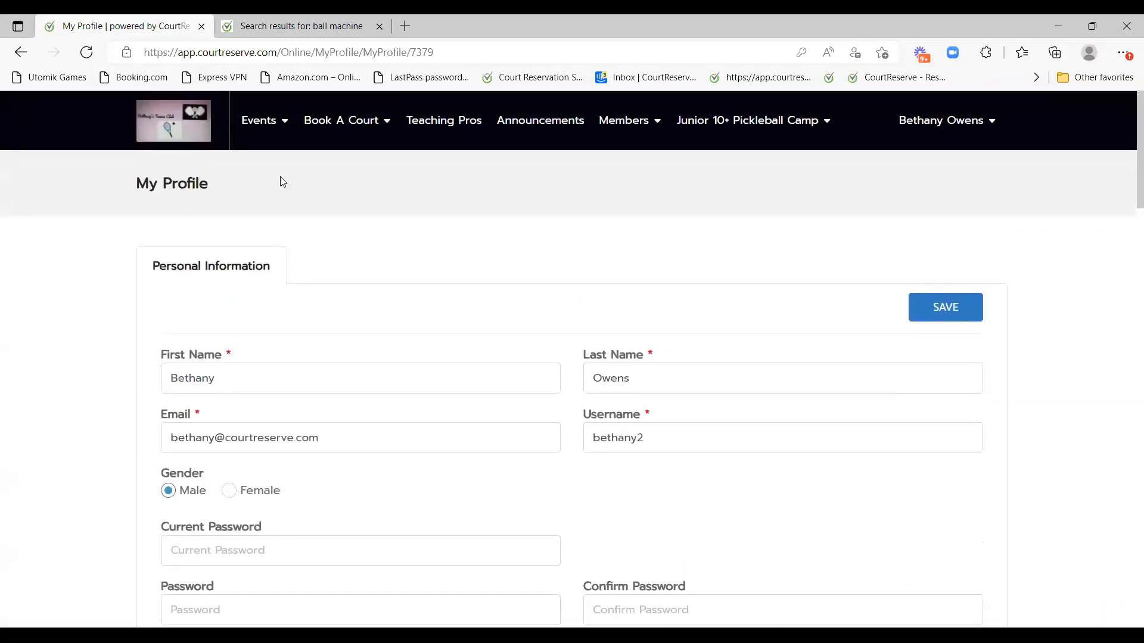
pyautogui.click(961, 121)
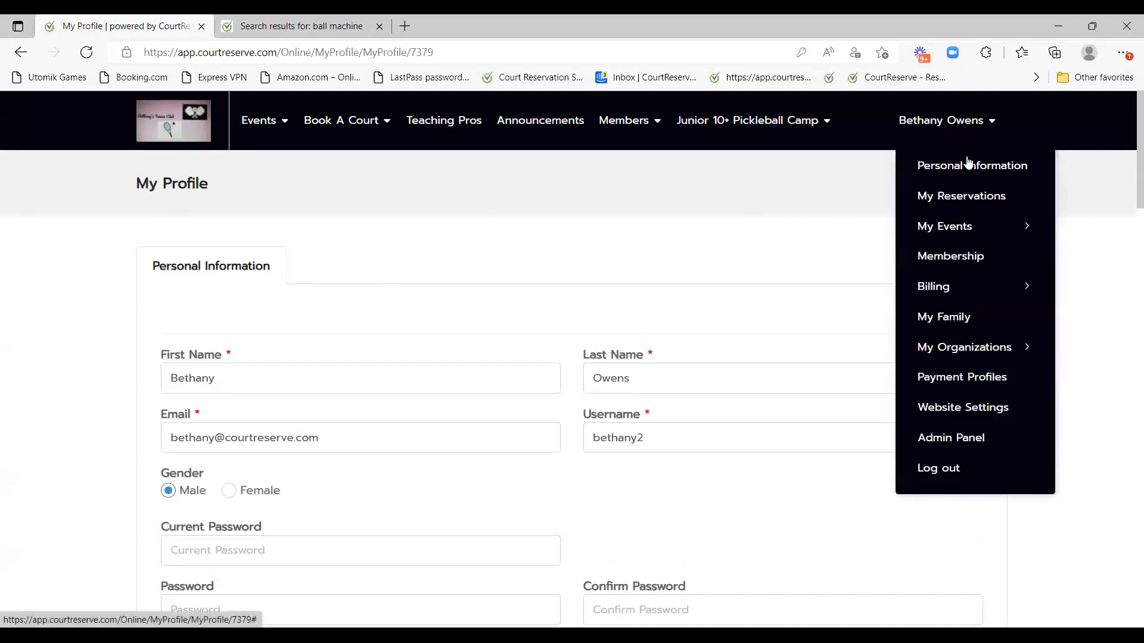
# Review My Reservations across the Upcoming, Past and Canceled tabs.
pyautogui.click(961, 196)
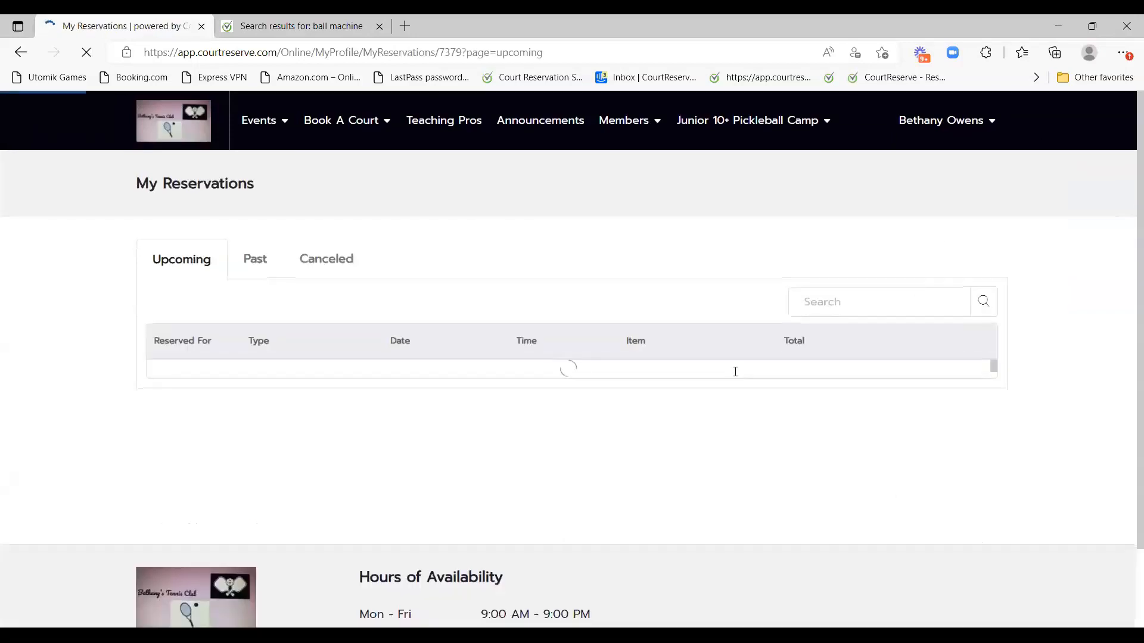
pyautogui.click(261, 263)
pyautogui.click(340, 266)
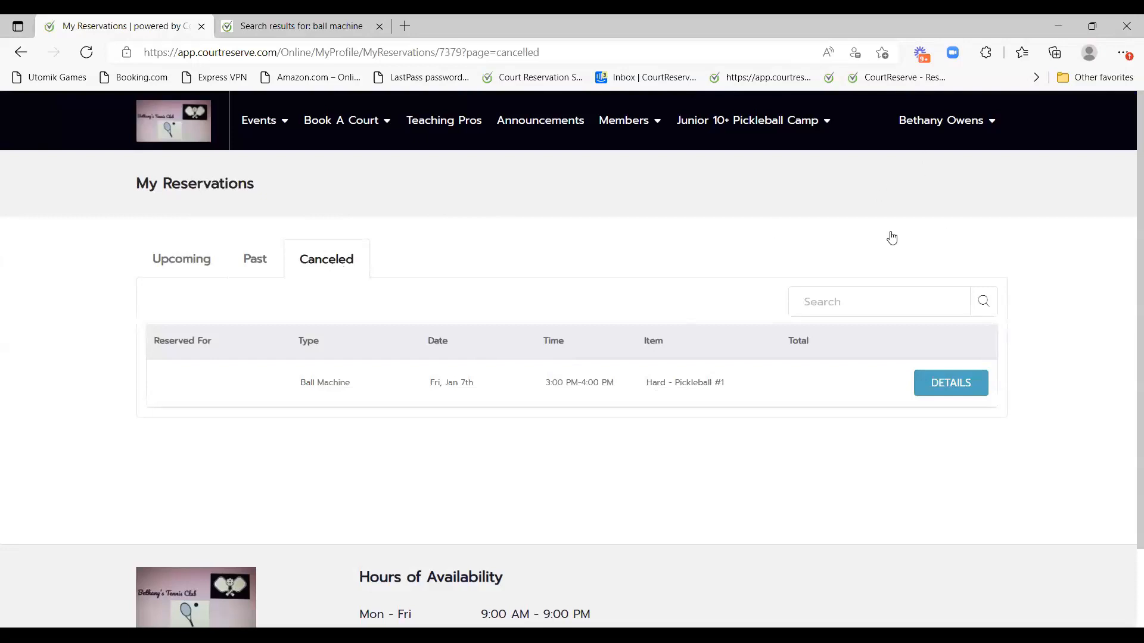
# Check the member's past registered events, then the empty My Waitlist page.
pyautogui.moveTo(944, 226)
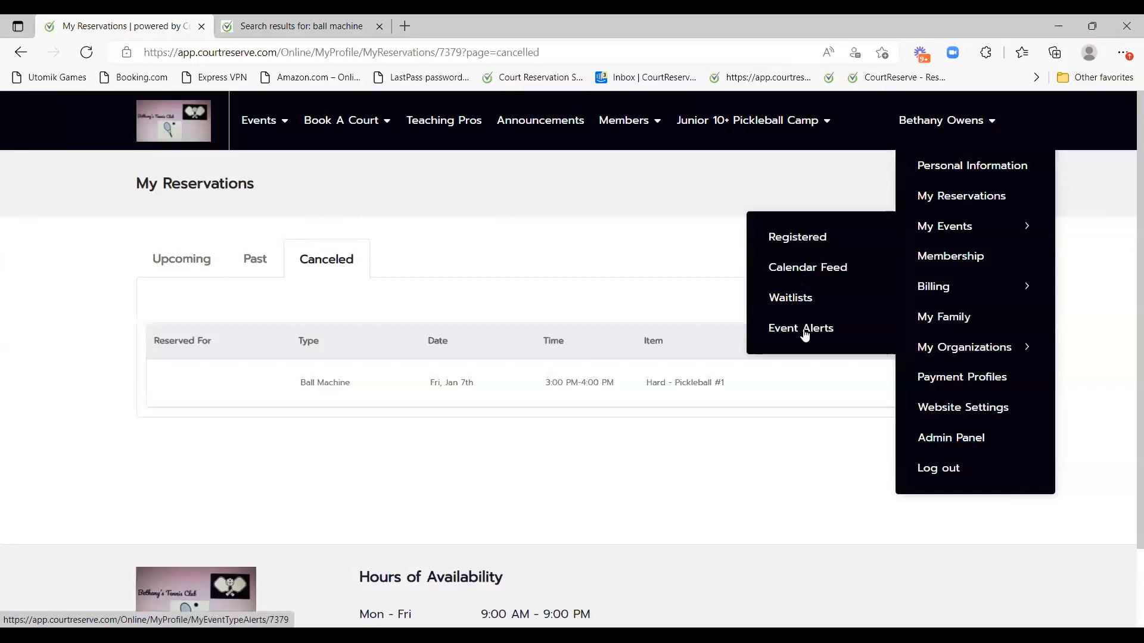
pyautogui.click(798, 237)
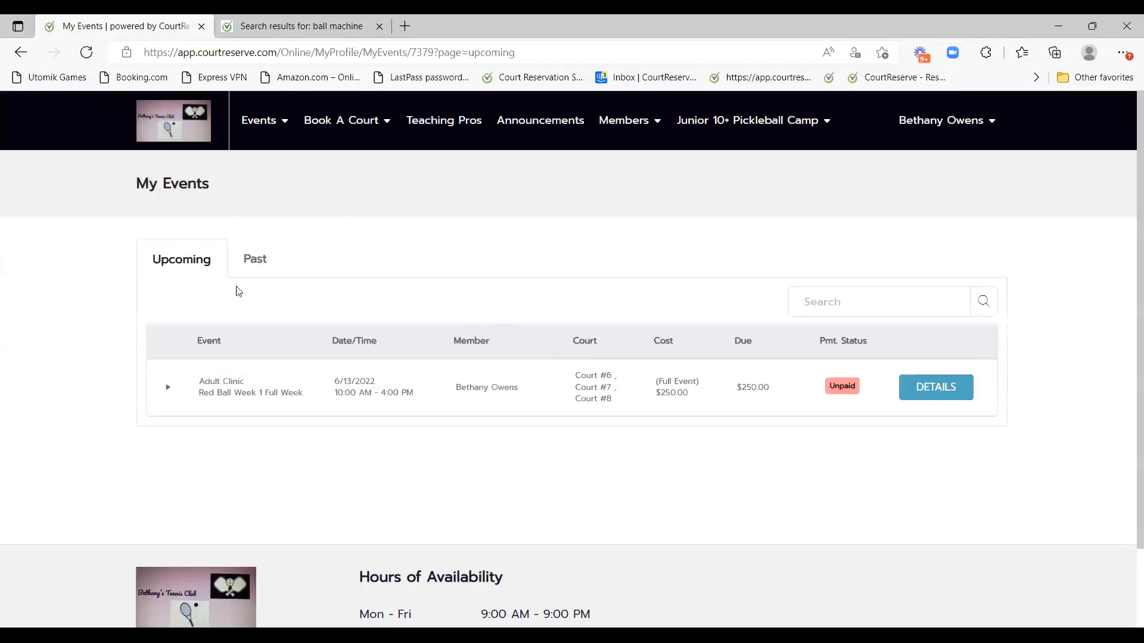
pyautogui.click(252, 262)
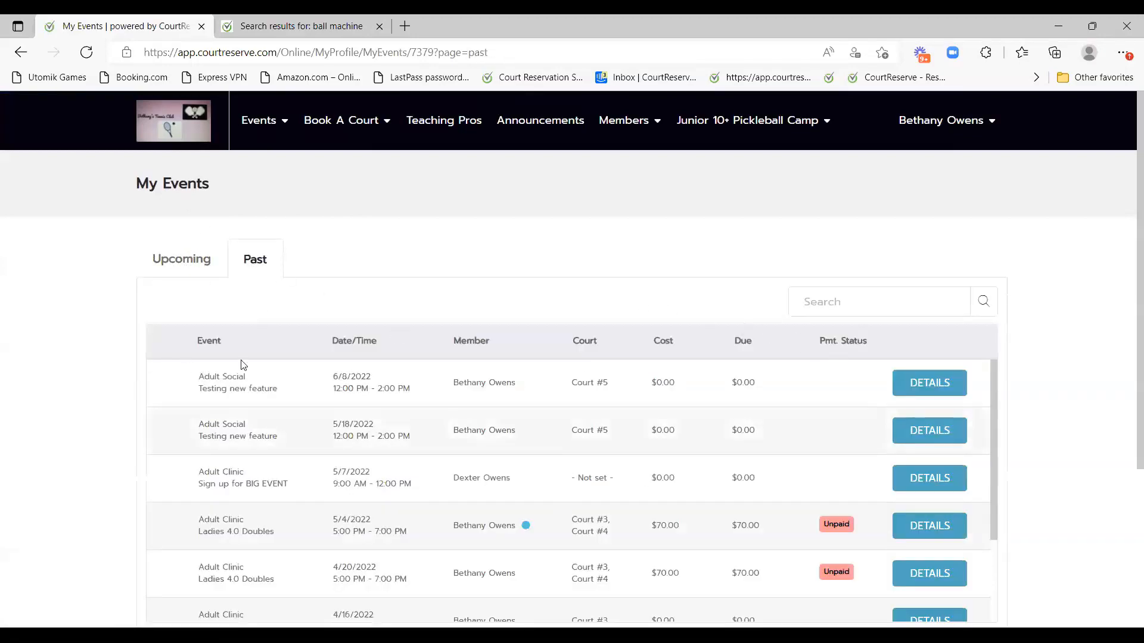
pyautogui.click(897, 133)
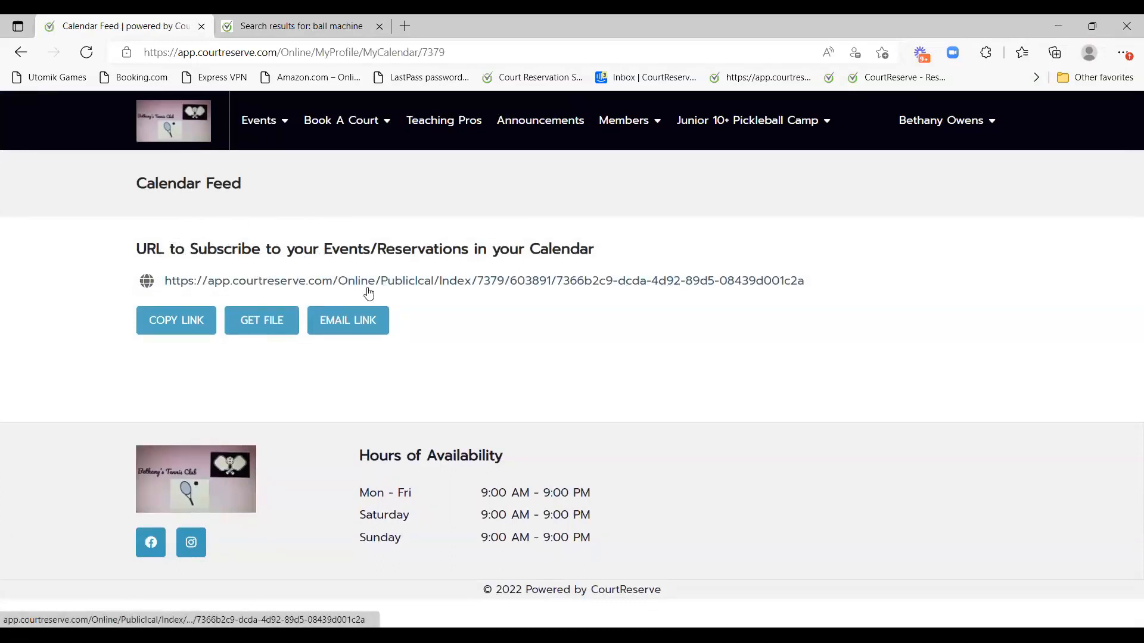
pyautogui.moveTo(956, 128)
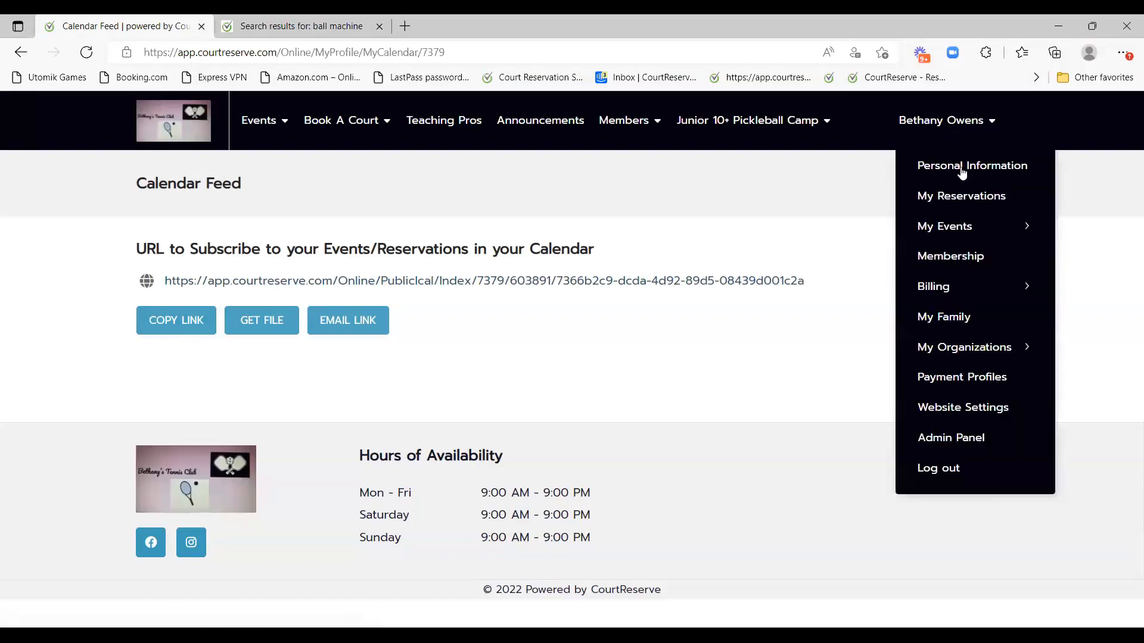
pyautogui.moveTo(960, 226)
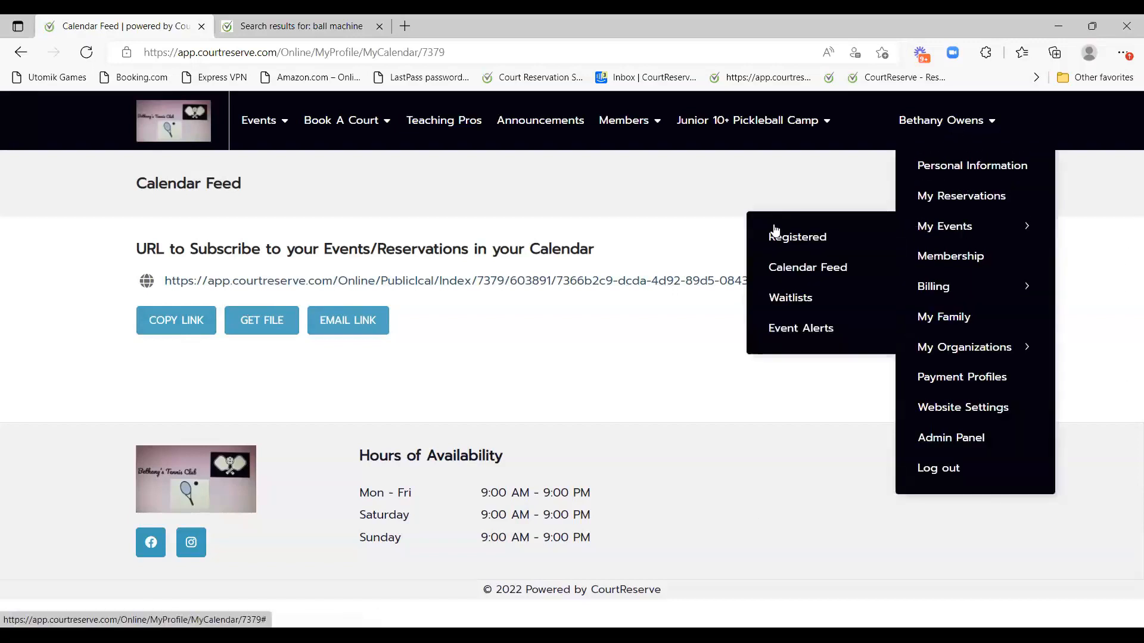
pyautogui.click(792, 299)
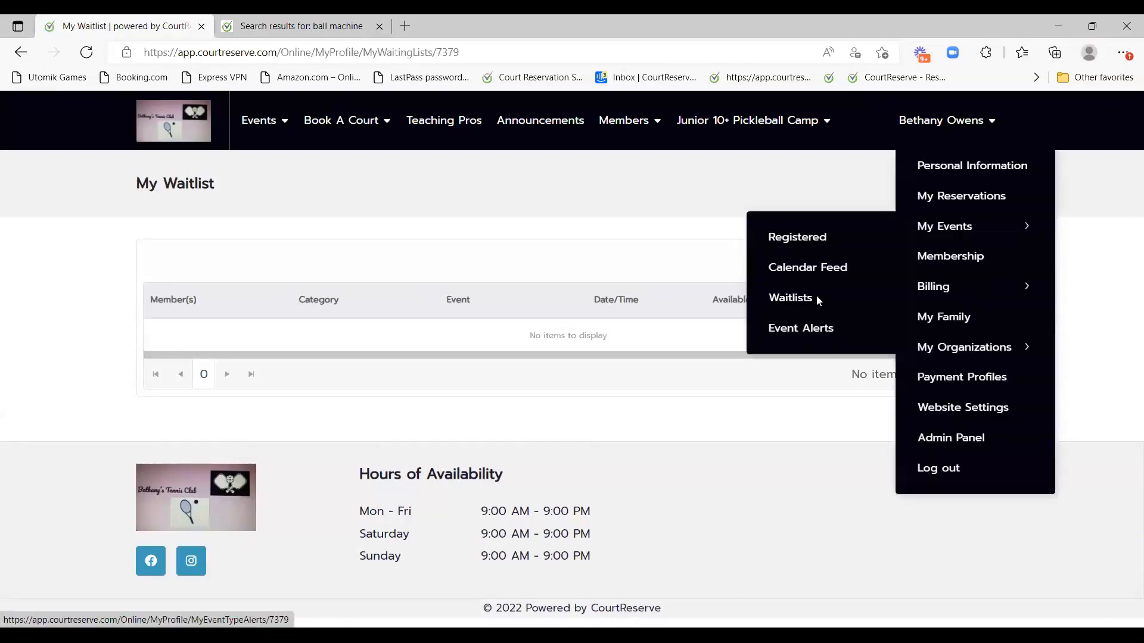
# Open My Membership and look over its billing cycles table, which has no items.
pyautogui.click(966, 255)
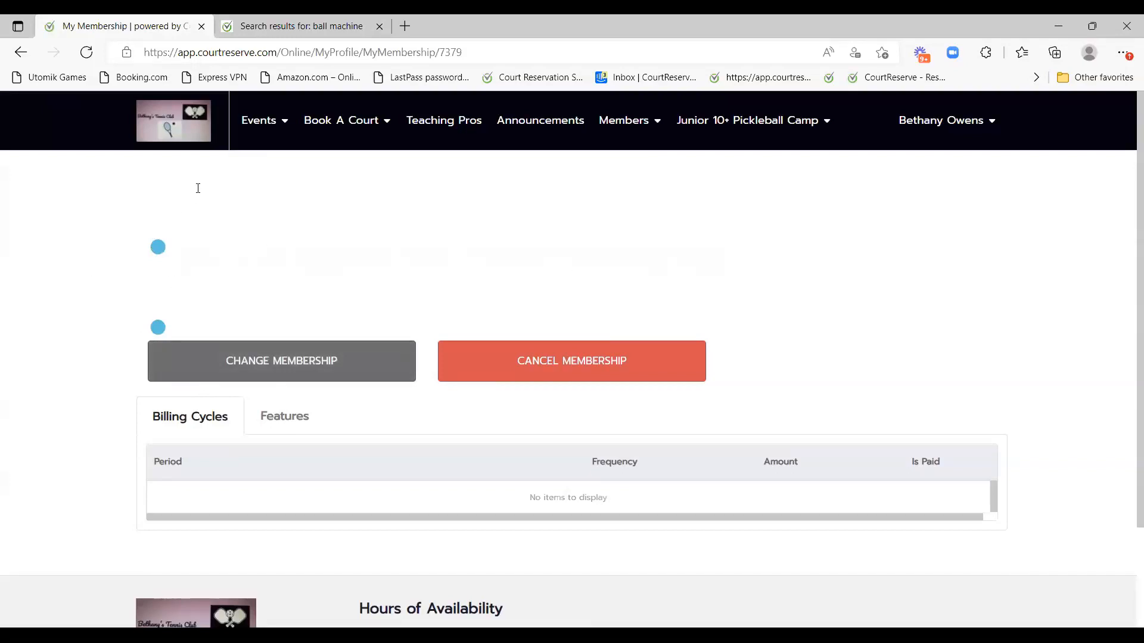
pyautogui.scroll(2, 255, 304)
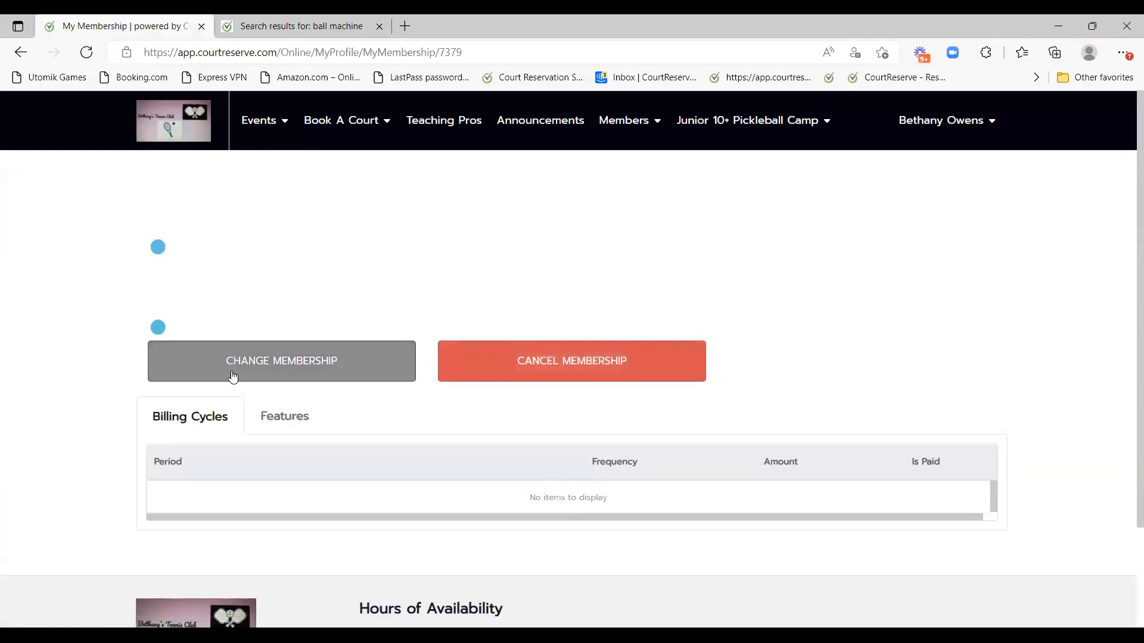
pyautogui.scroll(-2, 393, 423)
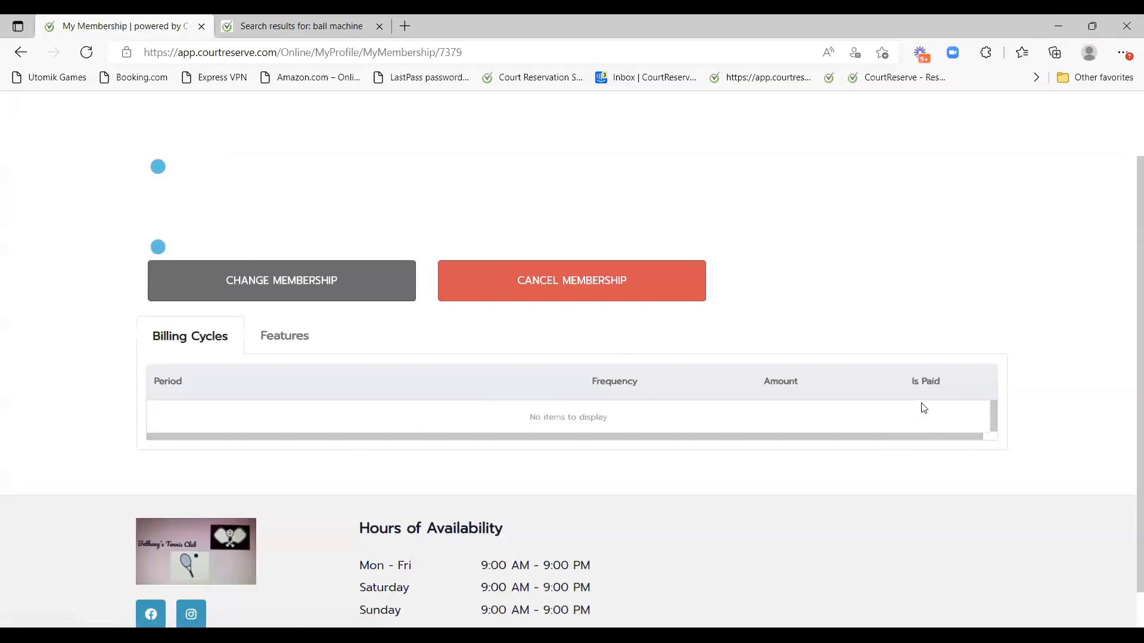
pyautogui.scroll(2, 902, 472)
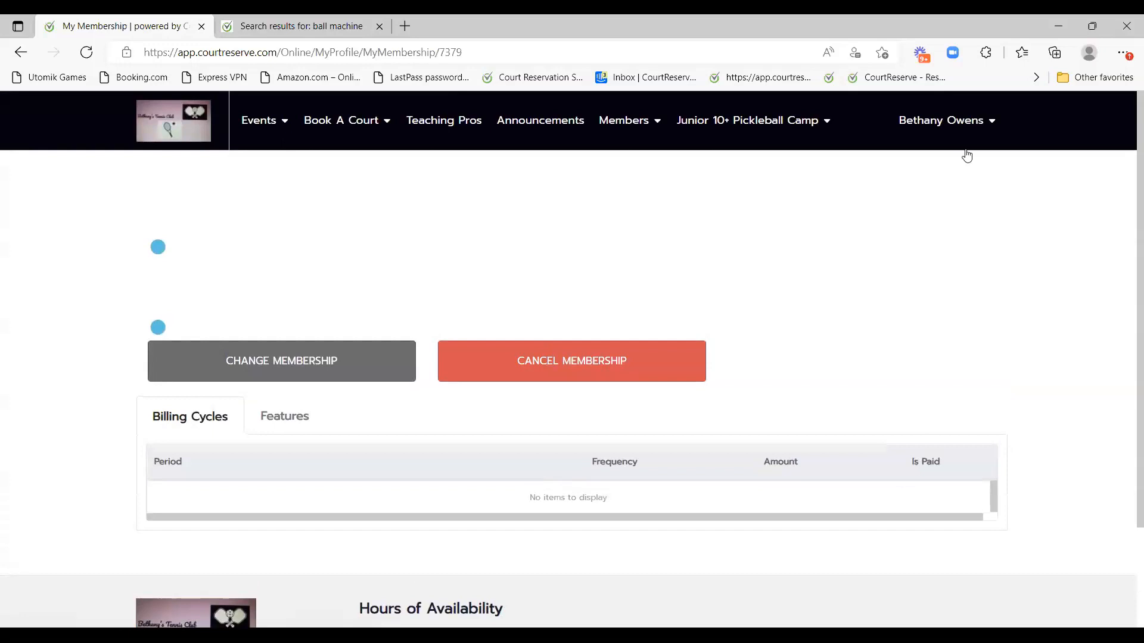
pyautogui.moveTo(966, 149)
pyautogui.moveTo(959, 293)
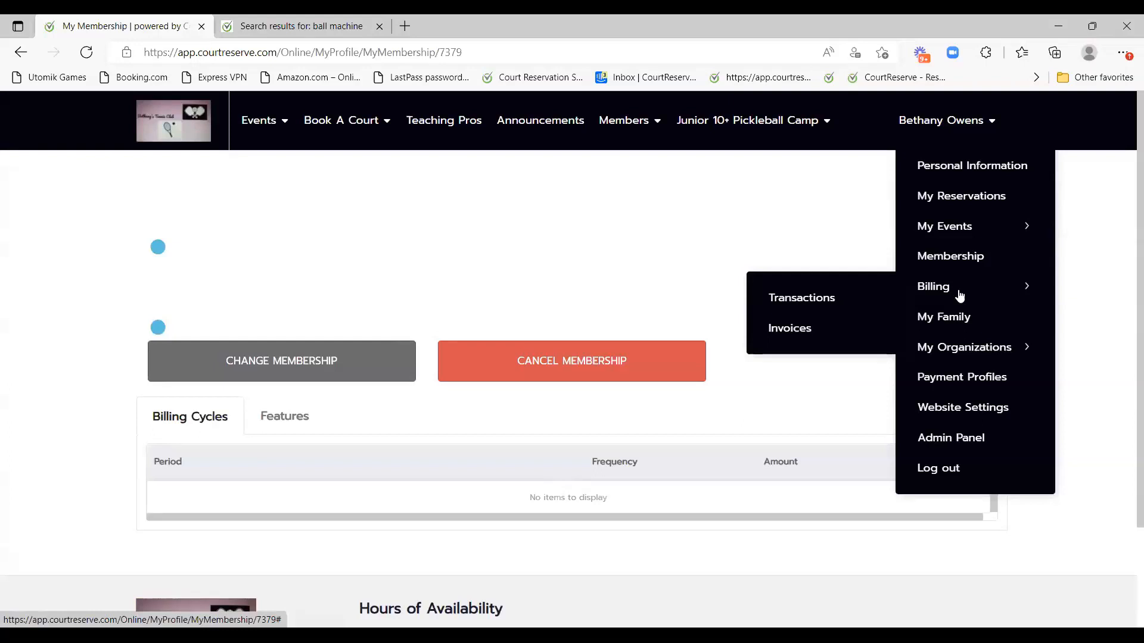
# Open Transactions and review the family's $380.65 balance and unpaid clinic and guest fees.
pyautogui.click(806, 298)
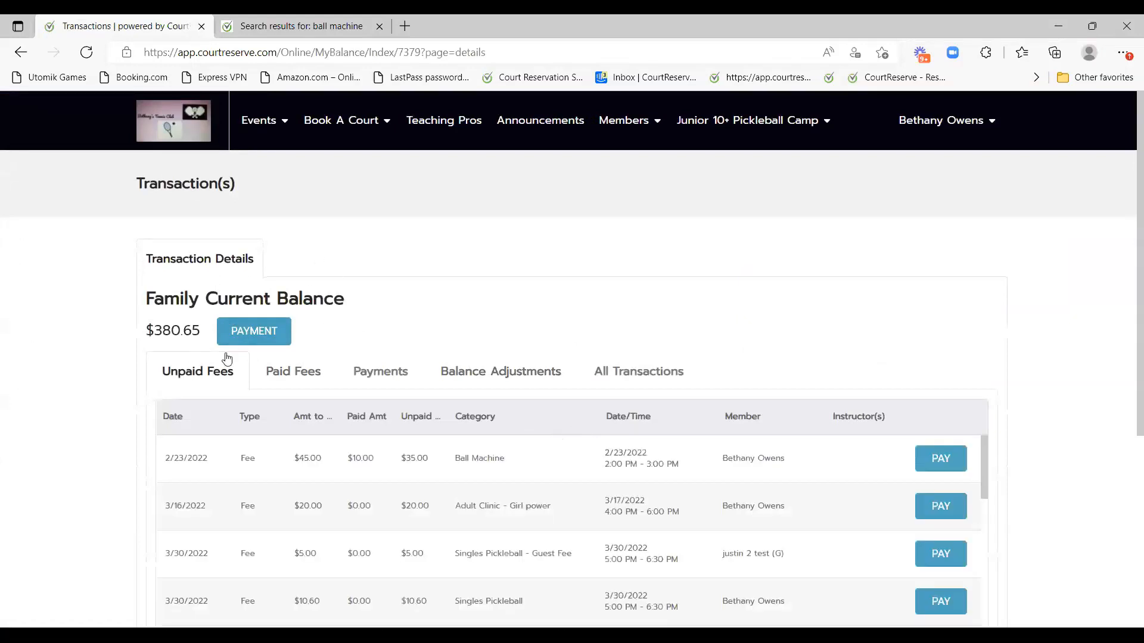
pyautogui.scroll(-3, 672, 377)
pyautogui.scroll(-4, 758, 222)
pyautogui.scroll(1, 434, 225)
pyautogui.scroll(4, 419, 307)
pyautogui.scroll(-8, 784, 440)
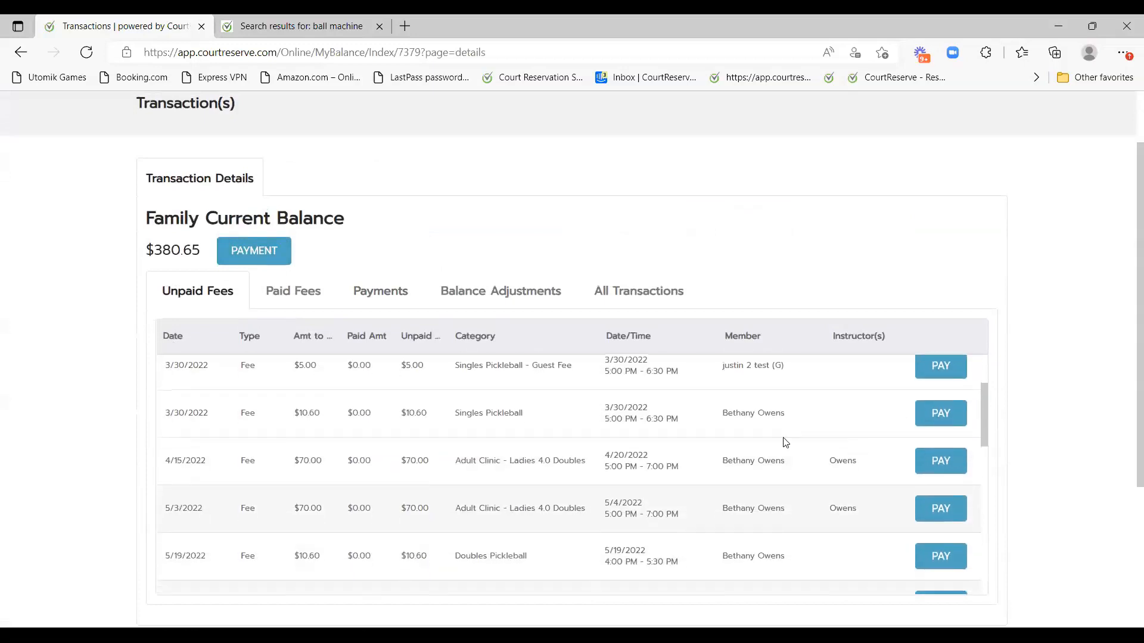
pyautogui.scroll(8, 578, 482)
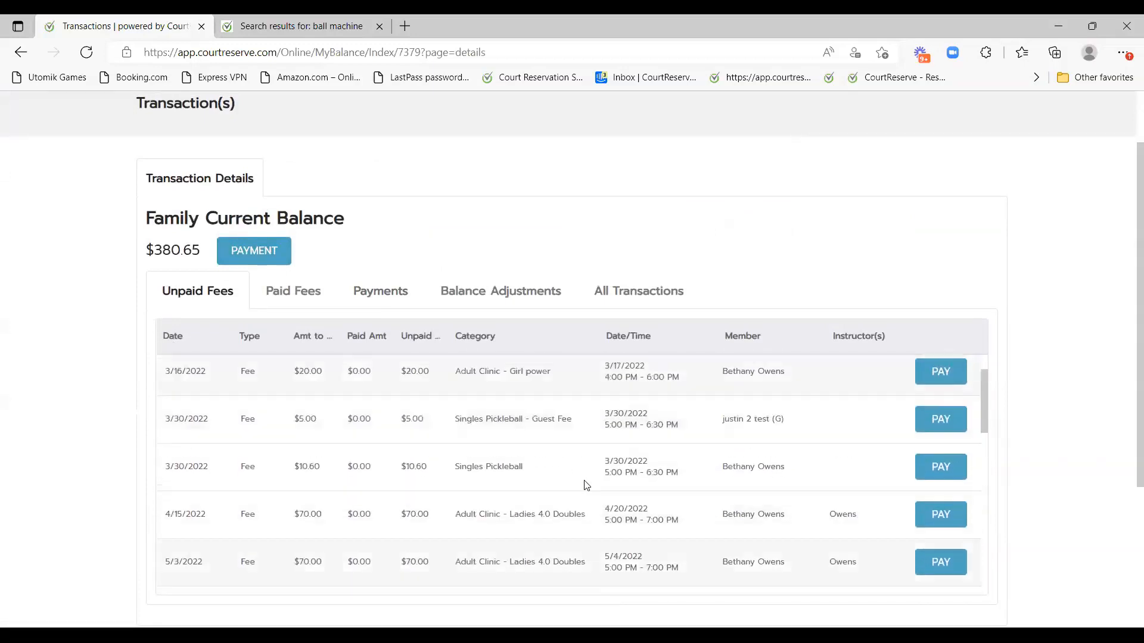
# Switch through the paid fees, payments and adjustments views, then back to All Transactions.
pyautogui.click(290, 297)
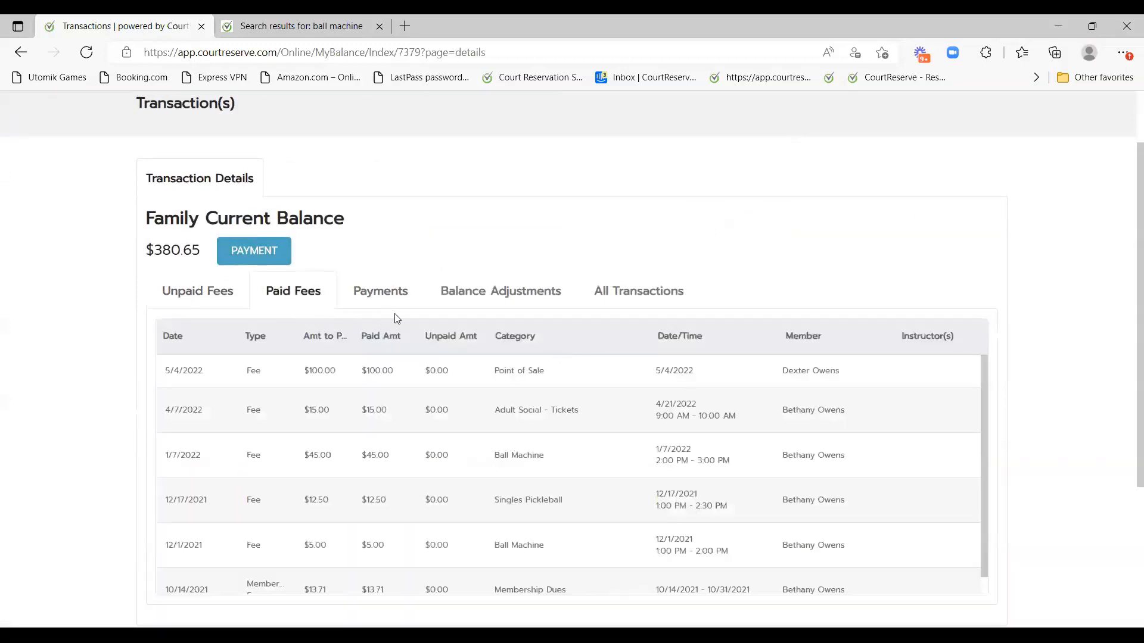
pyautogui.click(399, 296)
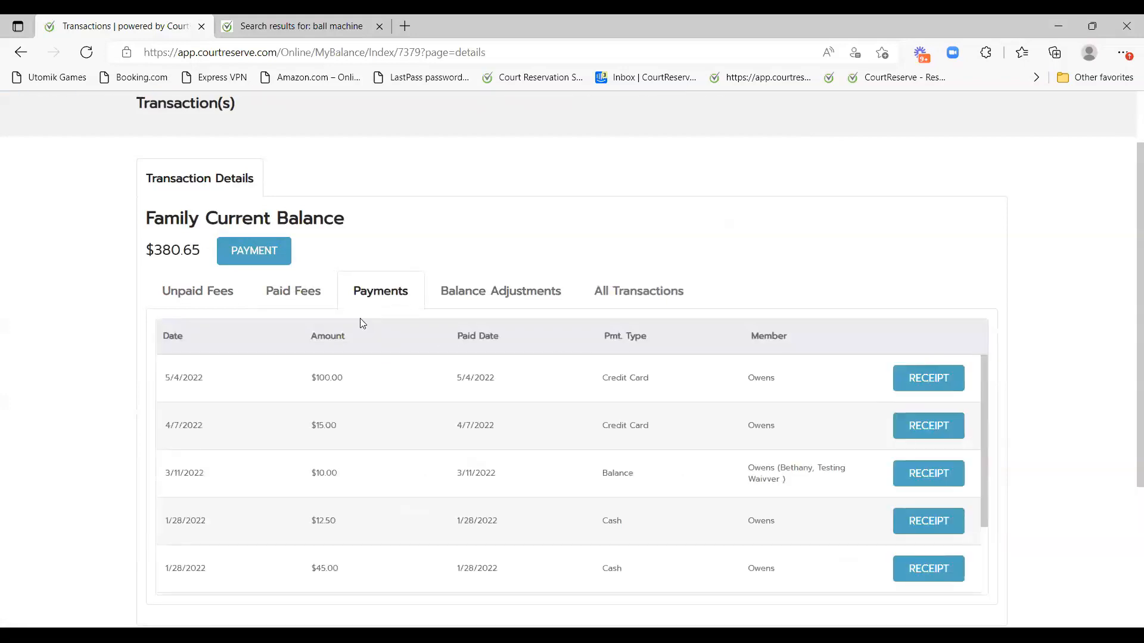
pyautogui.click(514, 297)
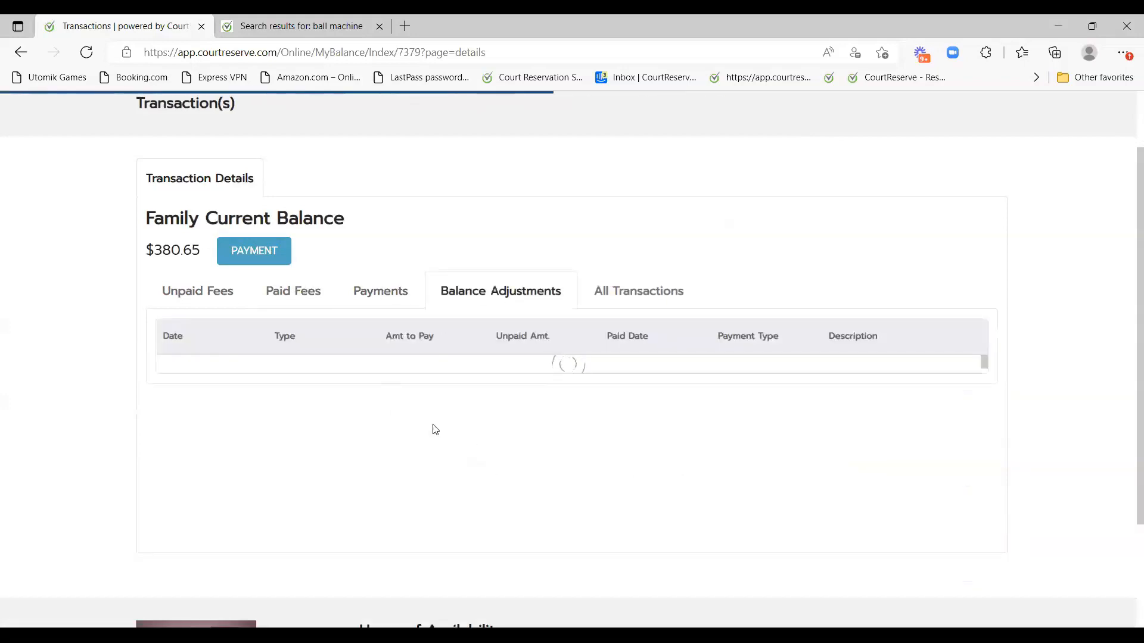
pyautogui.click(632, 305)
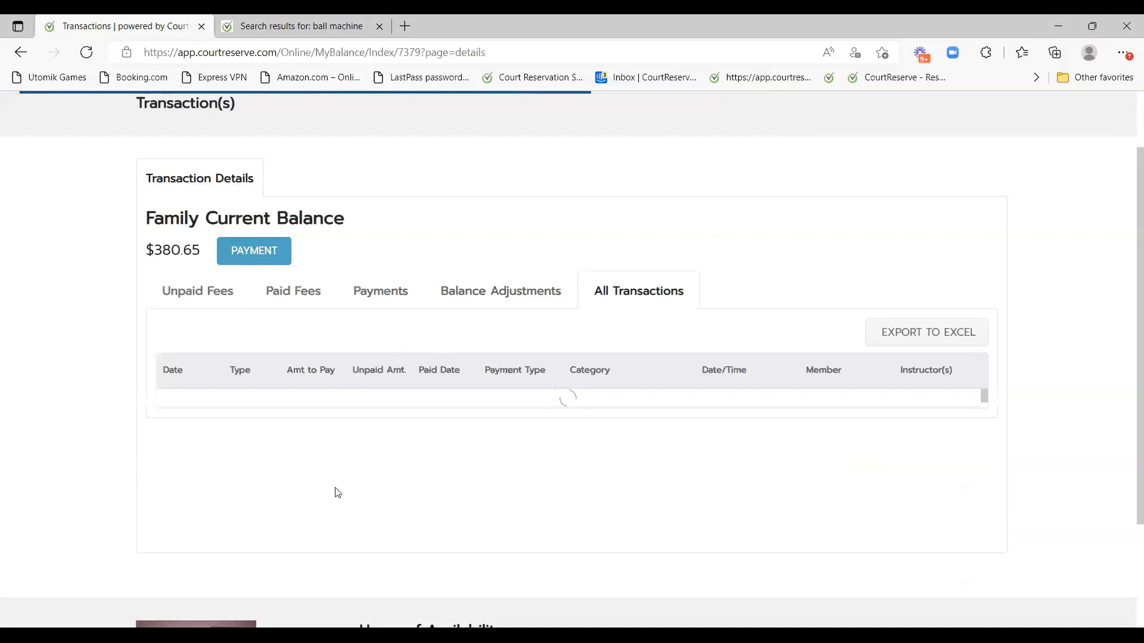
pyautogui.scroll(-3, 819, 404)
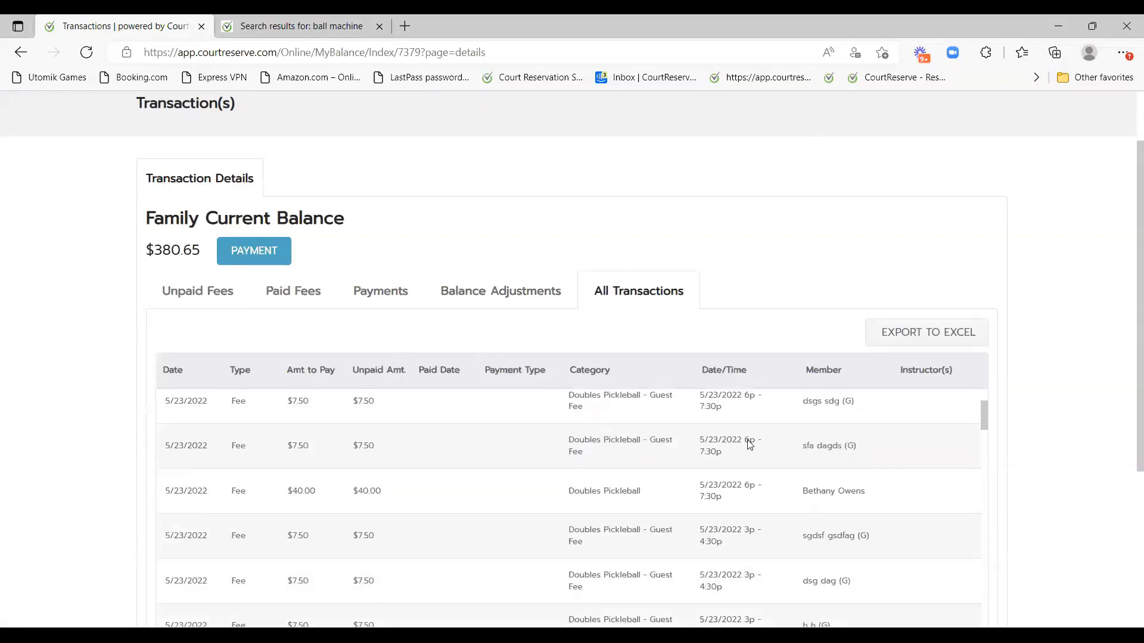
pyautogui.scroll(3, 977, 500)
pyautogui.scroll(2, 1029, 477)
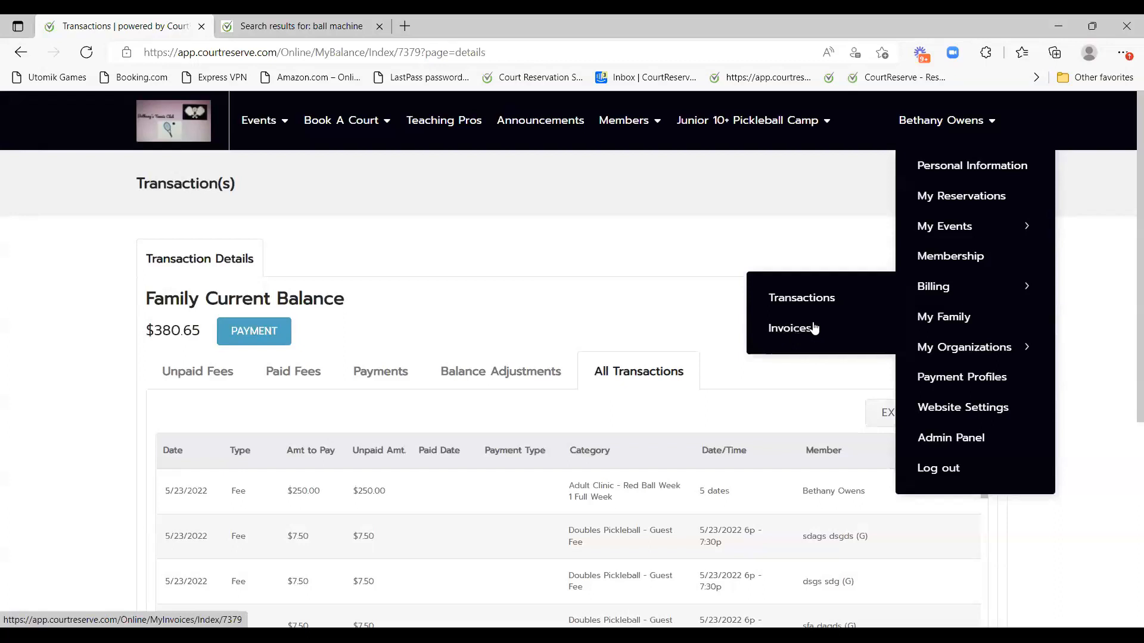
# View the four family members on My Family, then reveal the three My Organizations entries.
pyautogui.click(954, 325)
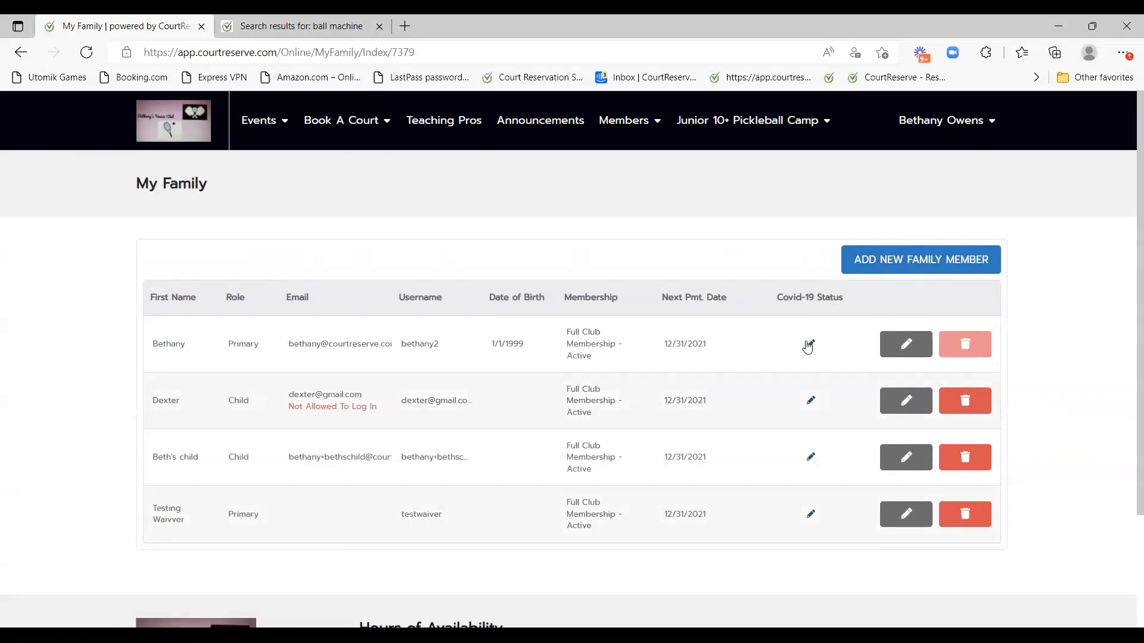
pyautogui.click(947, 121)
pyautogui.moveTo(980, 356)
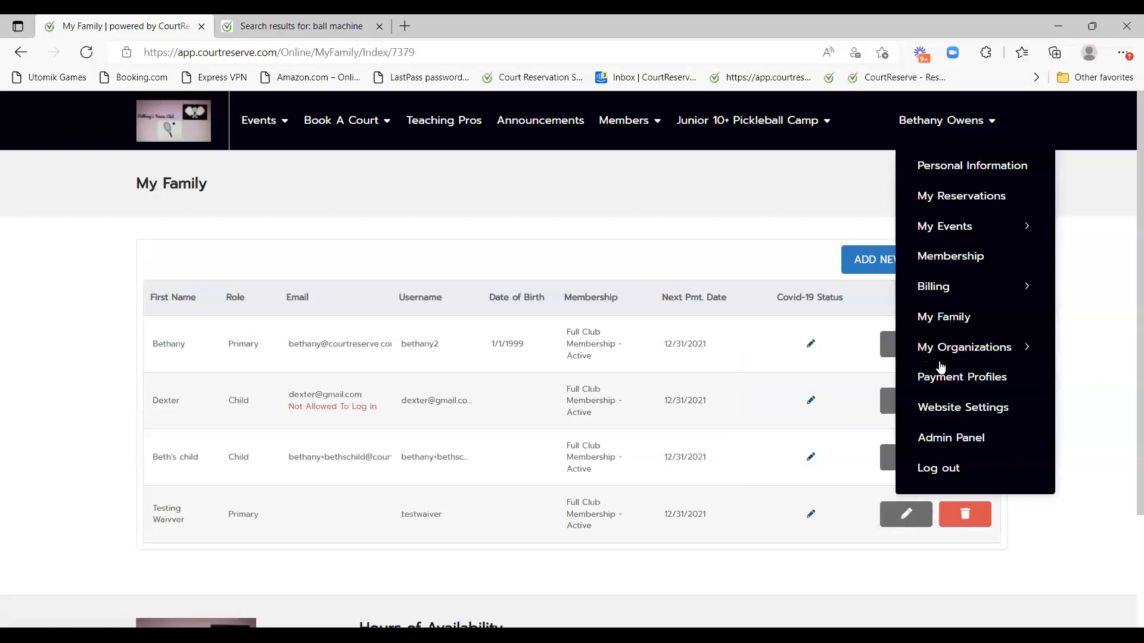
pyautogui.moveTo(941, 349)
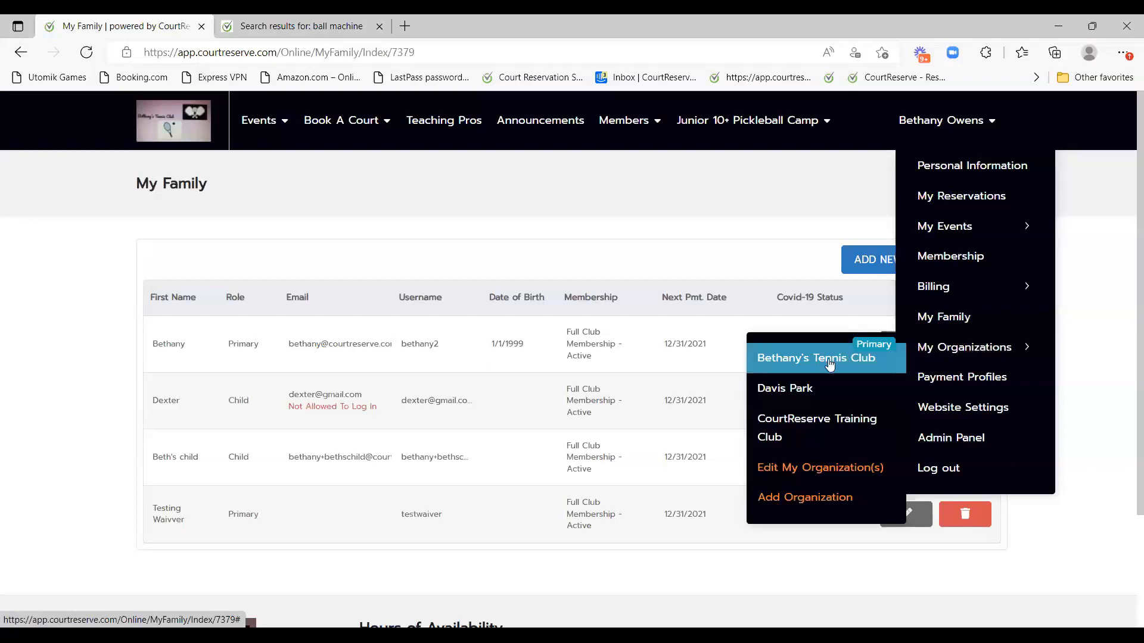
# View the Join Organization form, then Payment Profiles with the card added 4/7/2022.
pyautogui.click(828, 505)
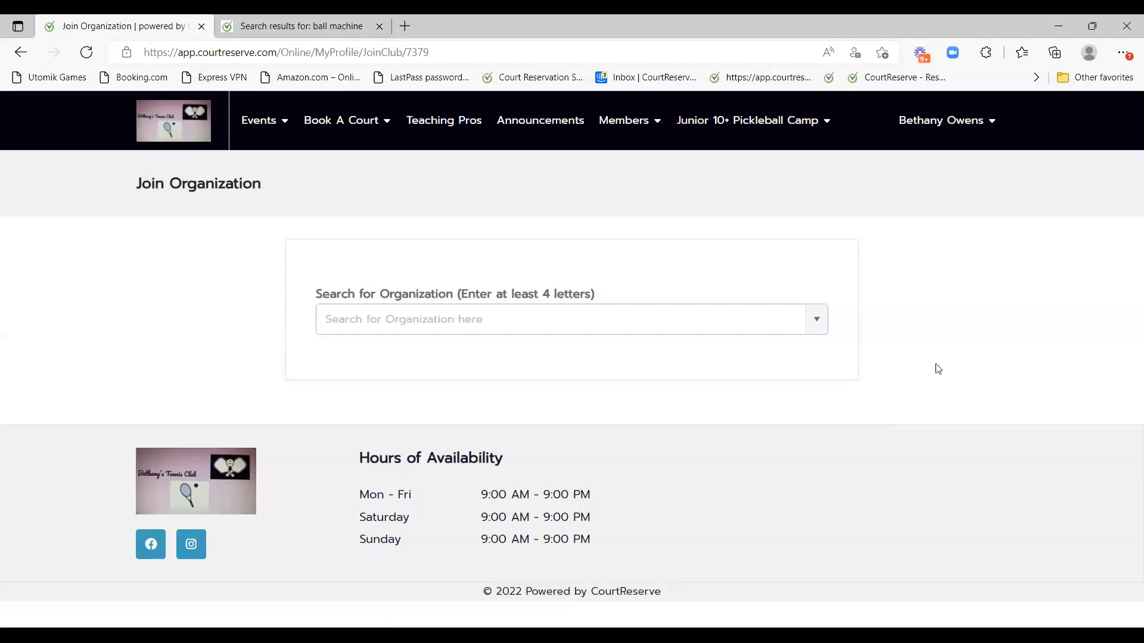
pyautogui.click(986, 140)
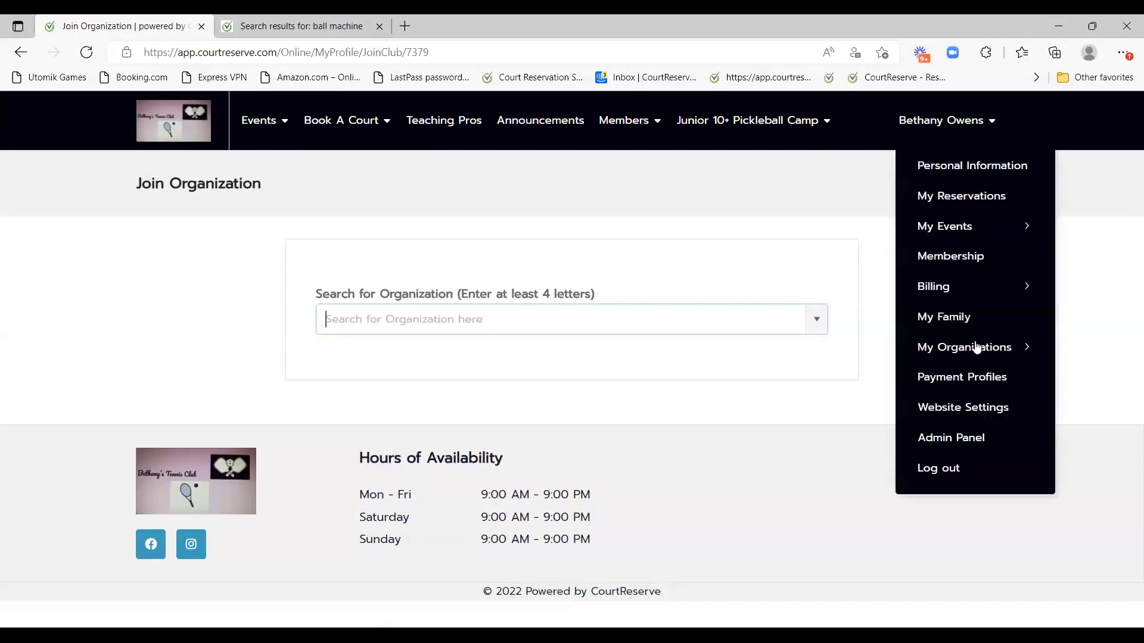
pyautogui.click(983, 380)
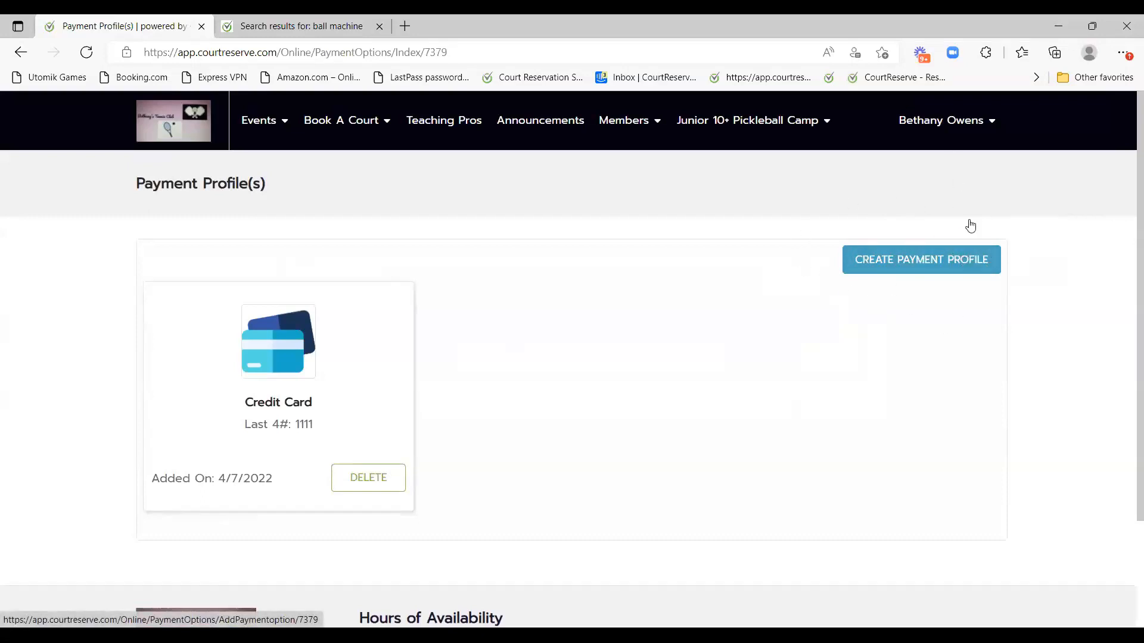
pyautogui.moveTo(958, 121)
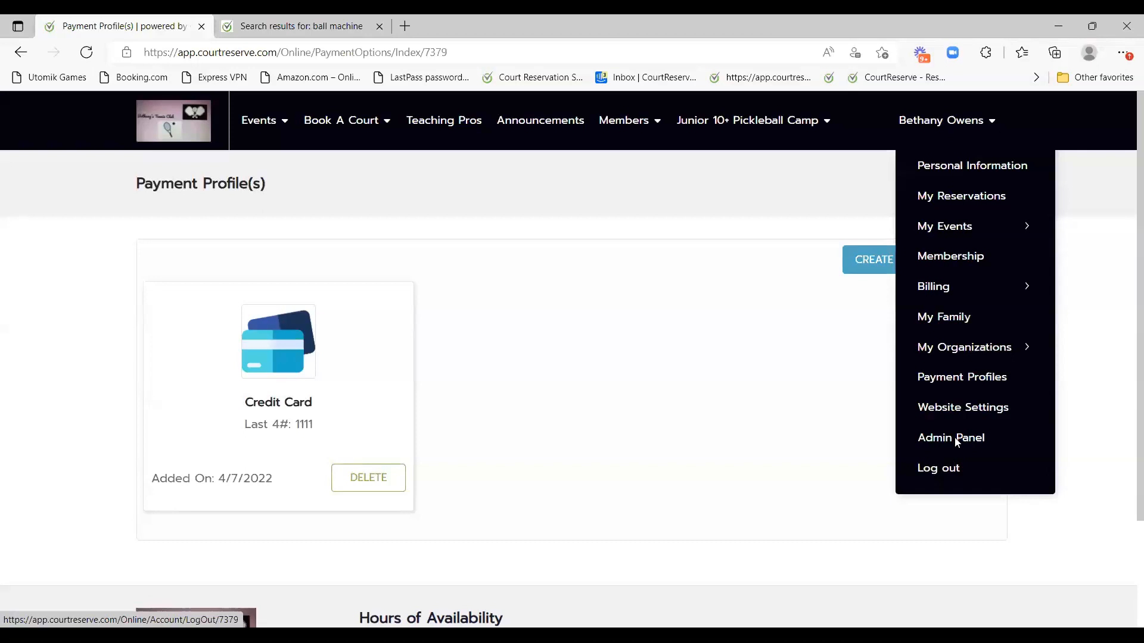
# From the welcome page, view the Pickleball and then Tennis court booking grids.
pyautogui.click(187, 129)
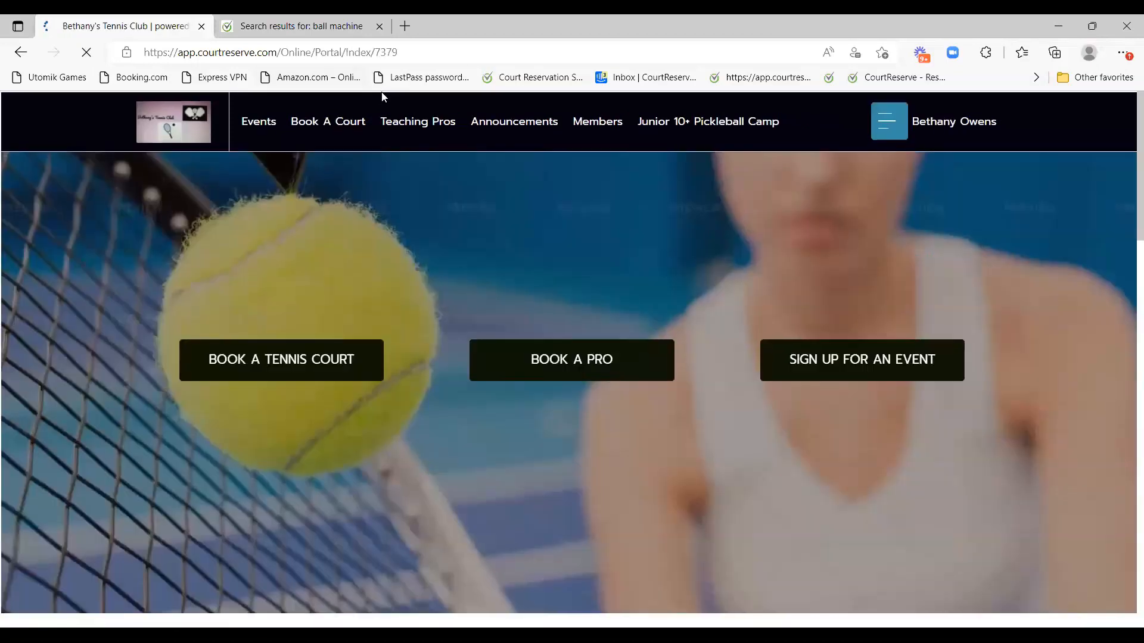
pyautogui.moveTo(343, 119)
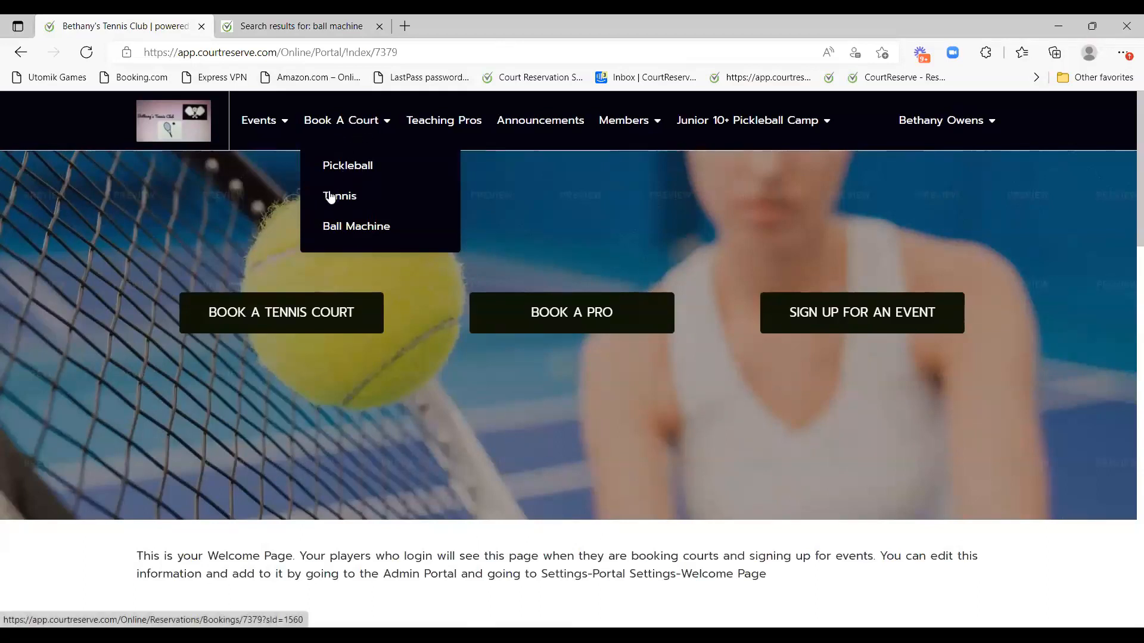
pyautogui.click(360, 170)
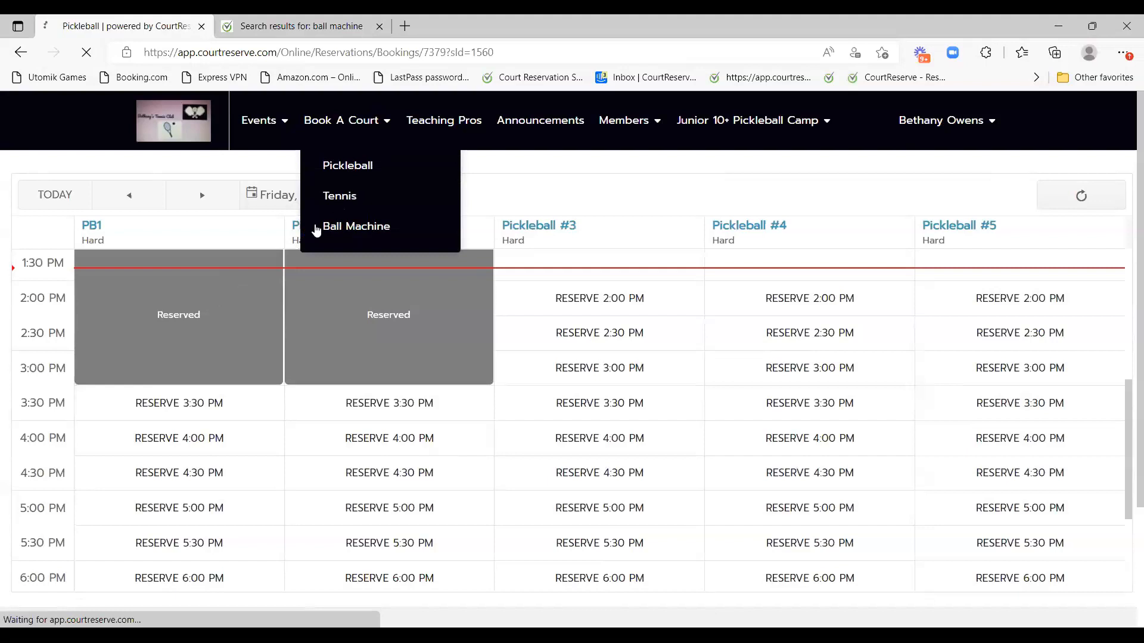
pyautogui.click(327, 225)
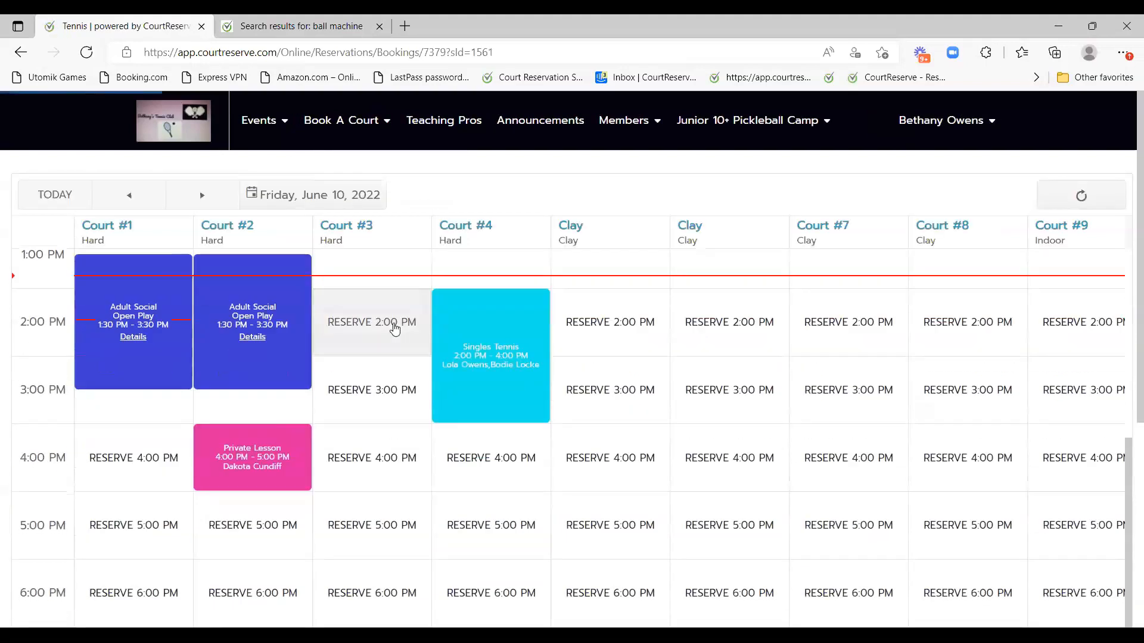
pyautogui.scroll(-3, 396, 329)
pyautogui.scroll(8, 396, 328)
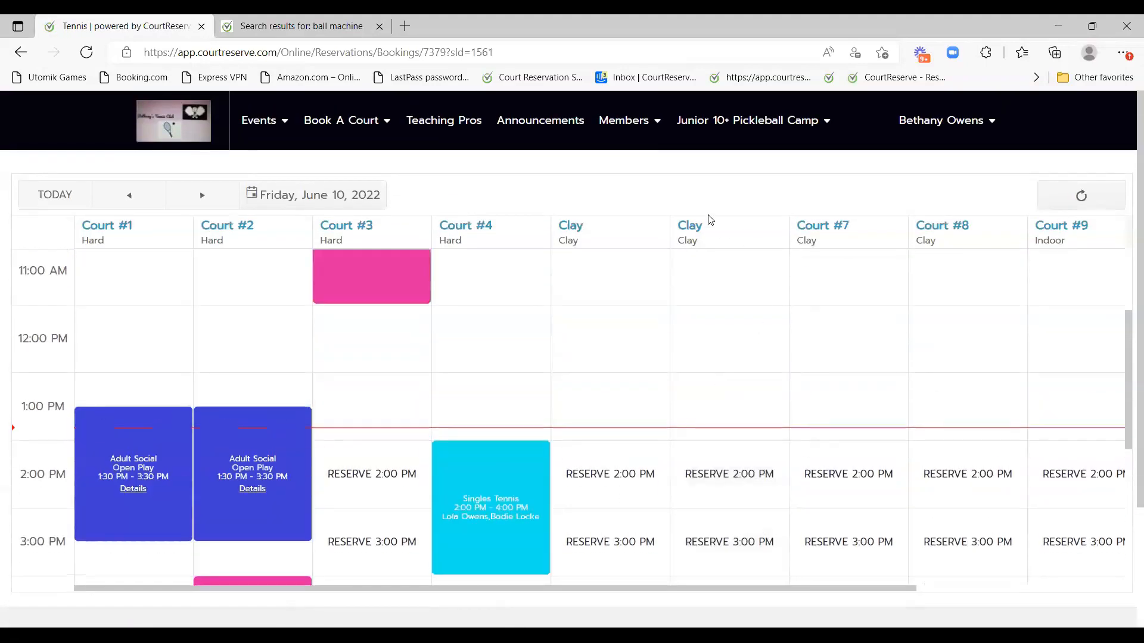
pyautogui.scroll(-2, 626, 333)
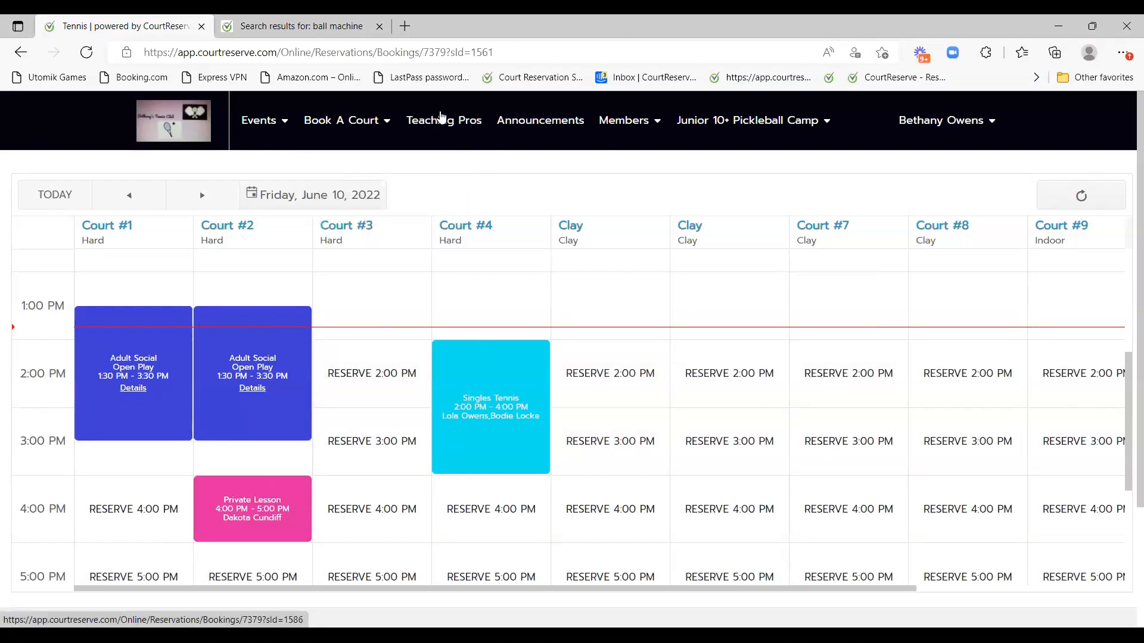
# Browse the Teaching Pros lesson schedule for Friday, June 10, 2022.
pyautogui.click(458, 125)
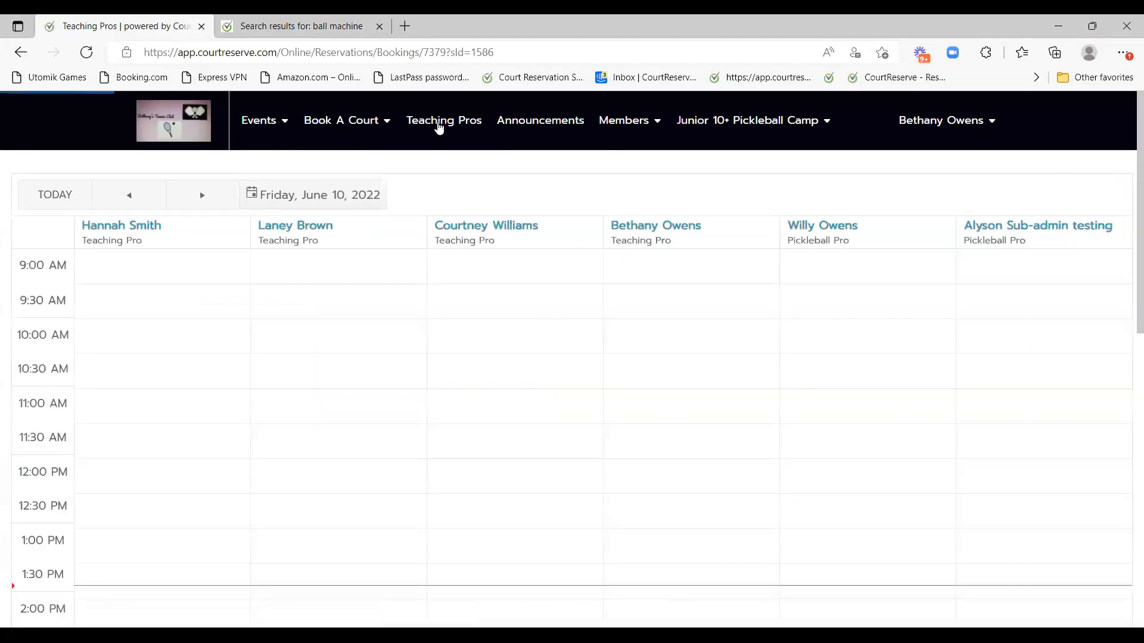
pyautogui.scroll(-8, 619, 417)
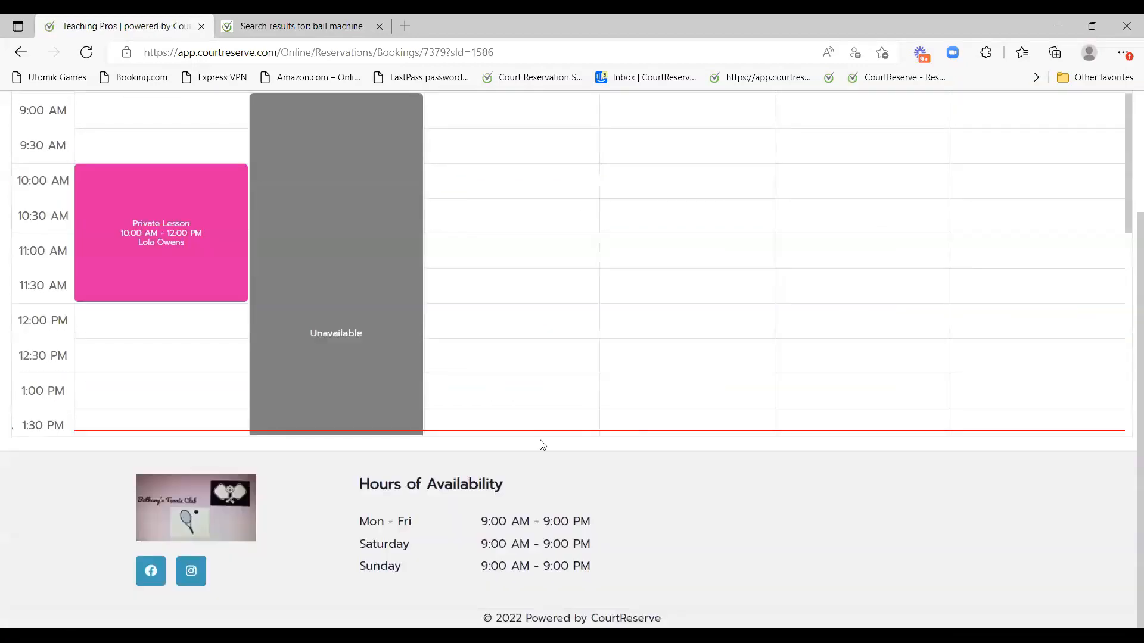
pyautogui.scroll(-4, 594, 323)
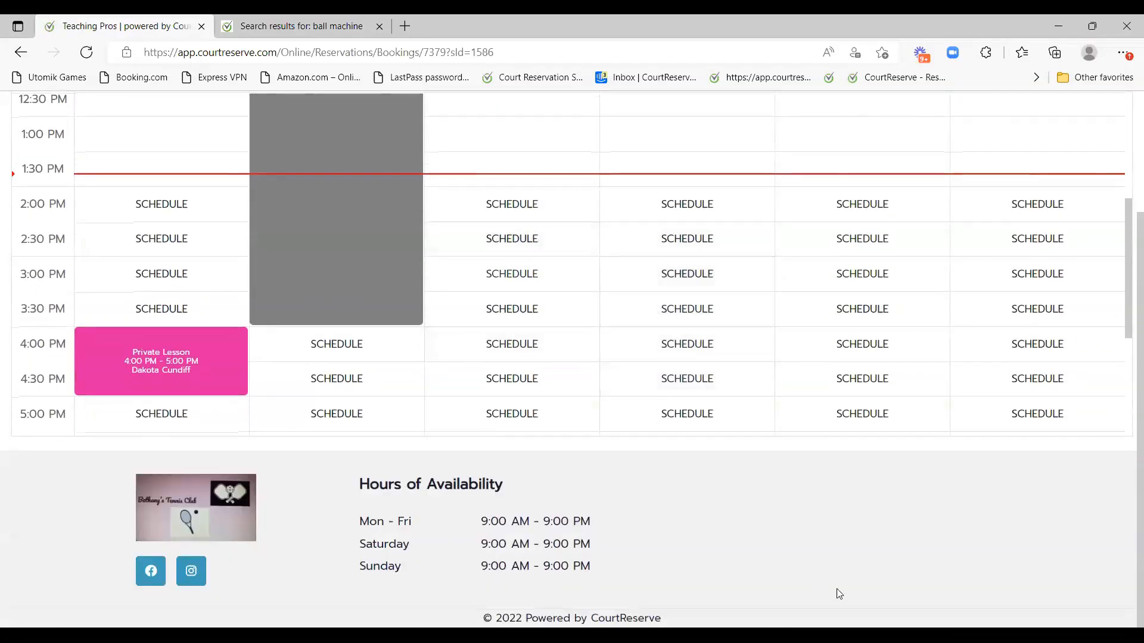
pyautogui.scroll(3, 835, 595)
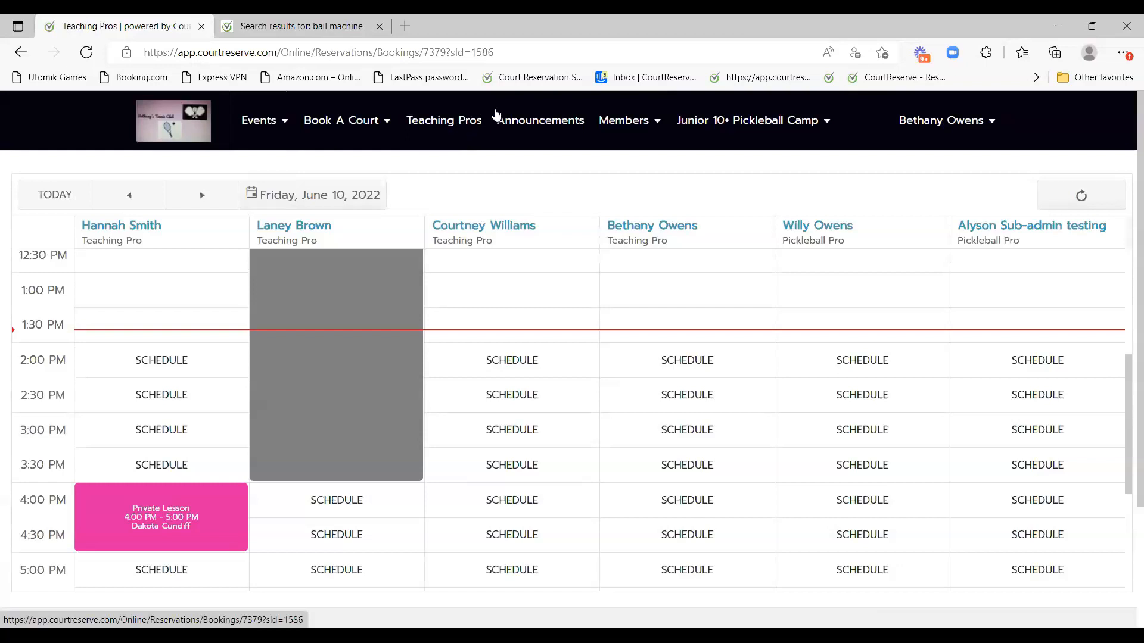
pyautogui.moveTo(642, 116)
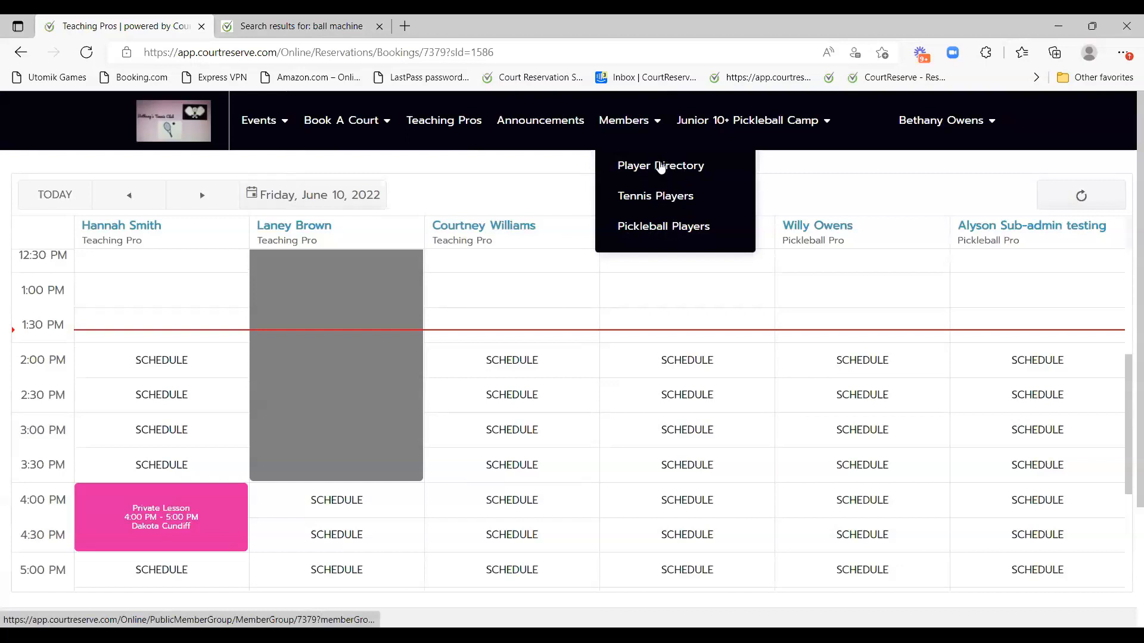
# Browse the Player Directory of club members.
pyautogui.click(663, 170)
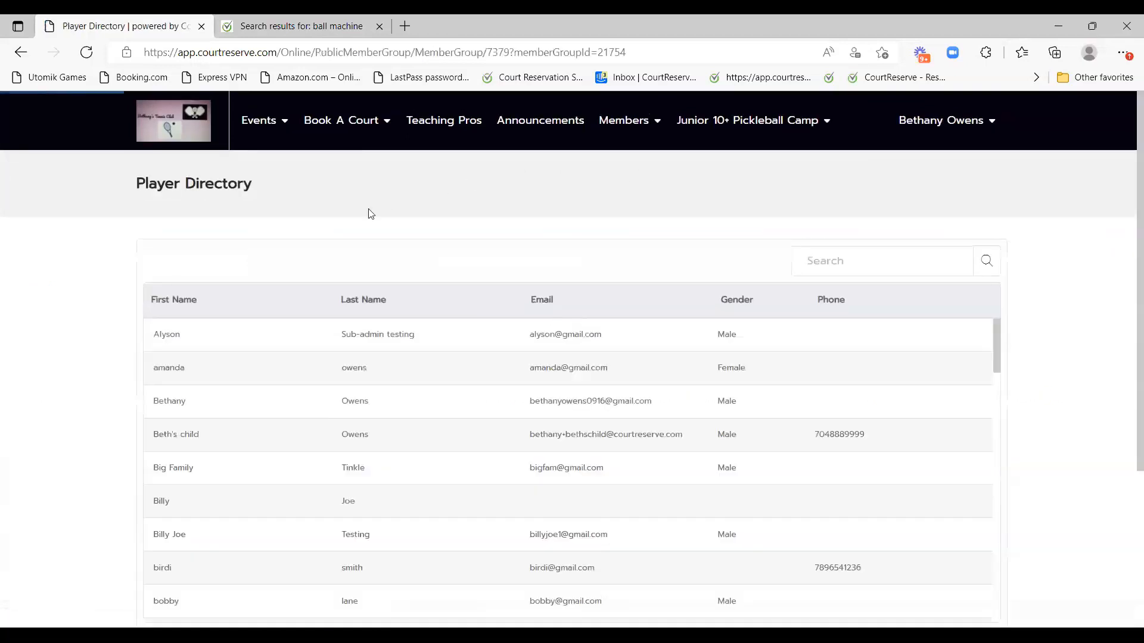
pyautogui.scroll(-3, 450, 309)
pyautogui.scroll(3, 450, 309)
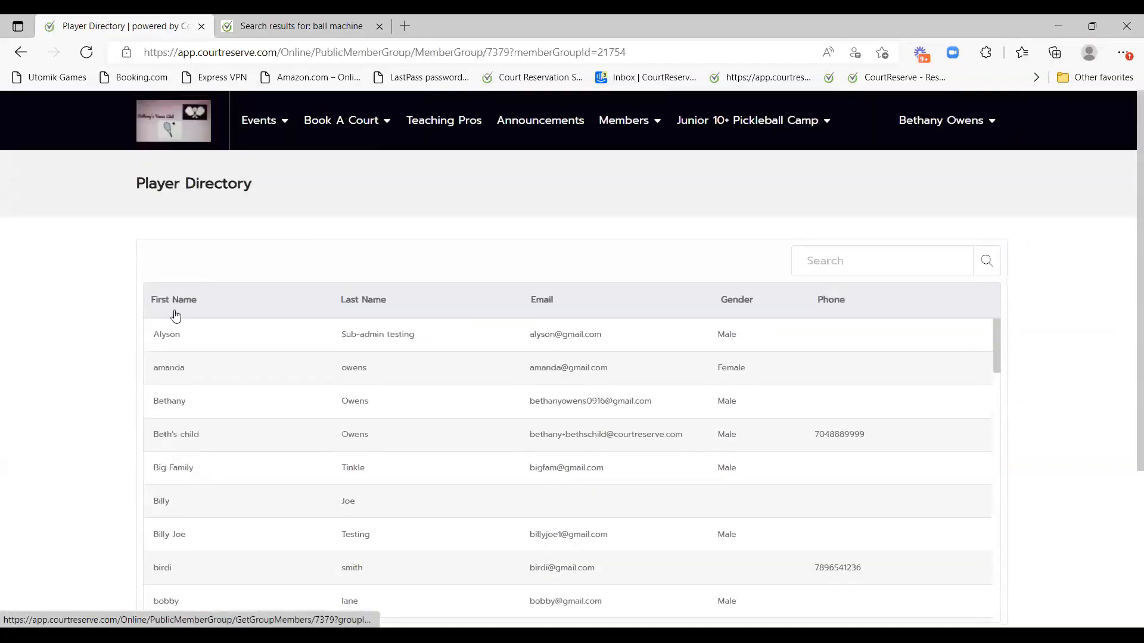
# Go back to the portal Welcome page and bring up the account menu.
pyautogui.click(930, 131)
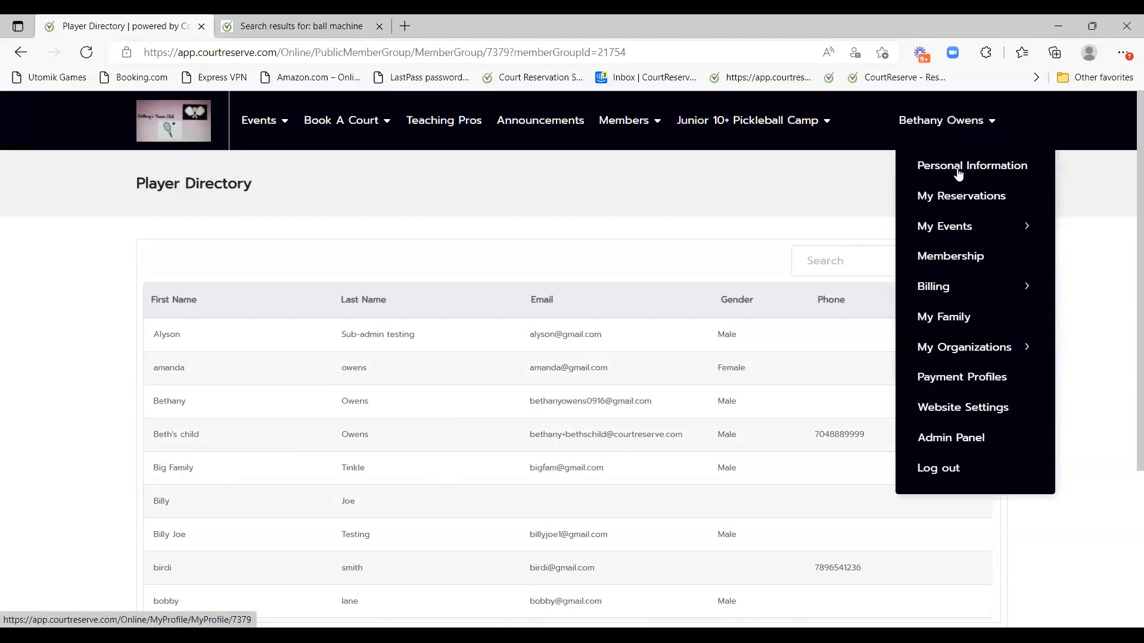
pyautogui.click(149, 137)
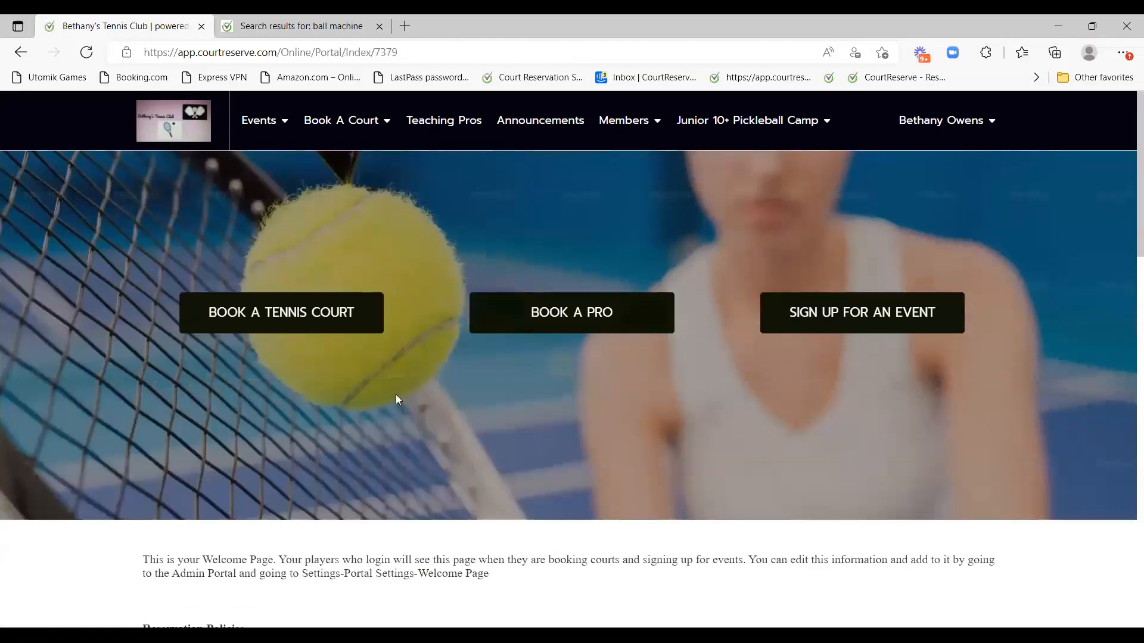
pyautogui.scroll(-7, 978, 423)
pyautogui.scroll(7, 417, 516)
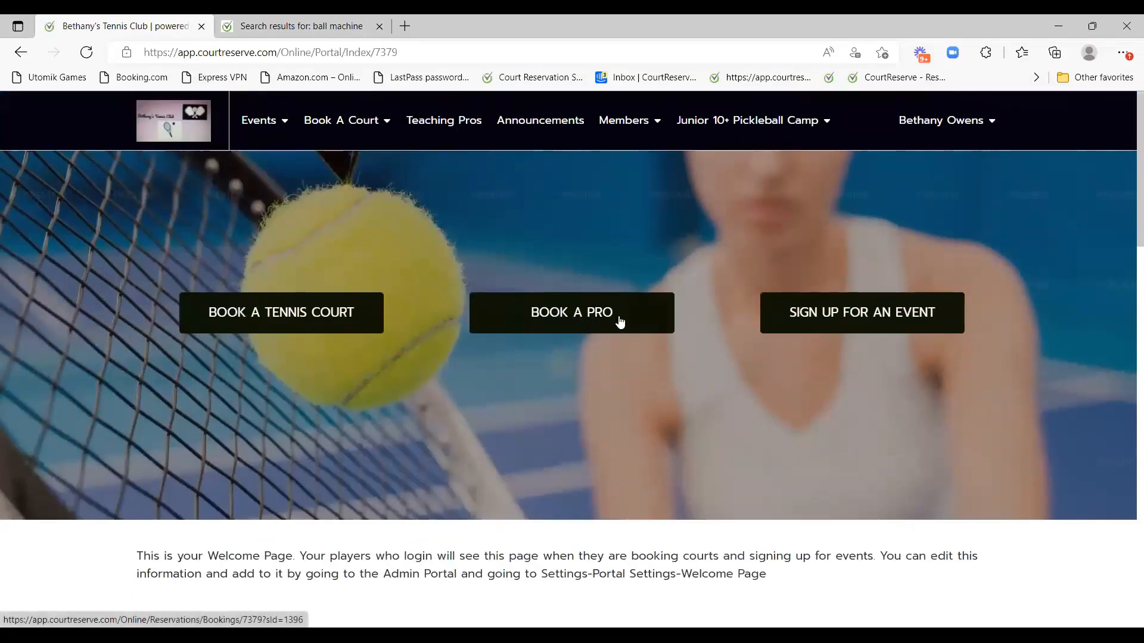
pyautogui.click(986, 122)
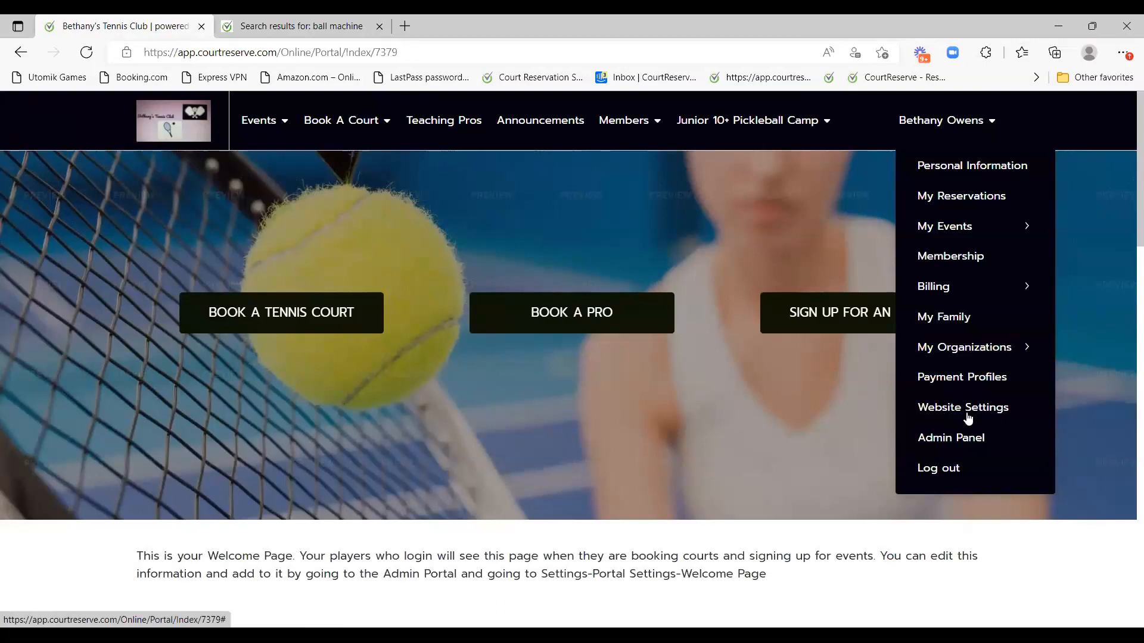
# Switch to the admin Expanded Scheduler for June 10, 2022 with the scheduler list collapsed.
pyautogui.click(962, 446)
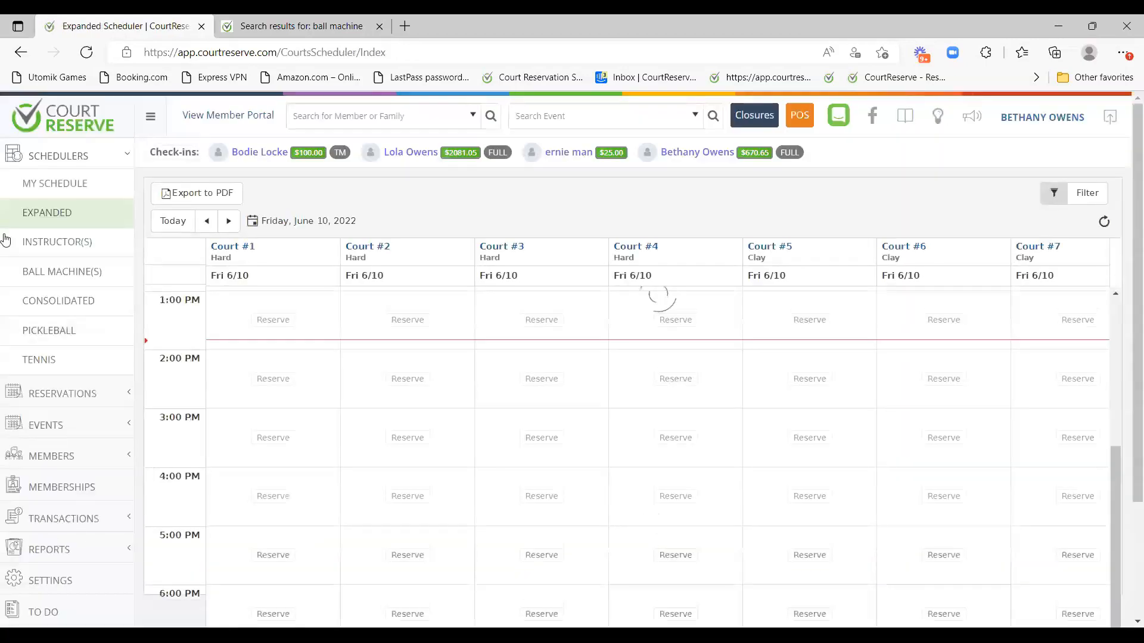
pyautogui.click(95, 157)
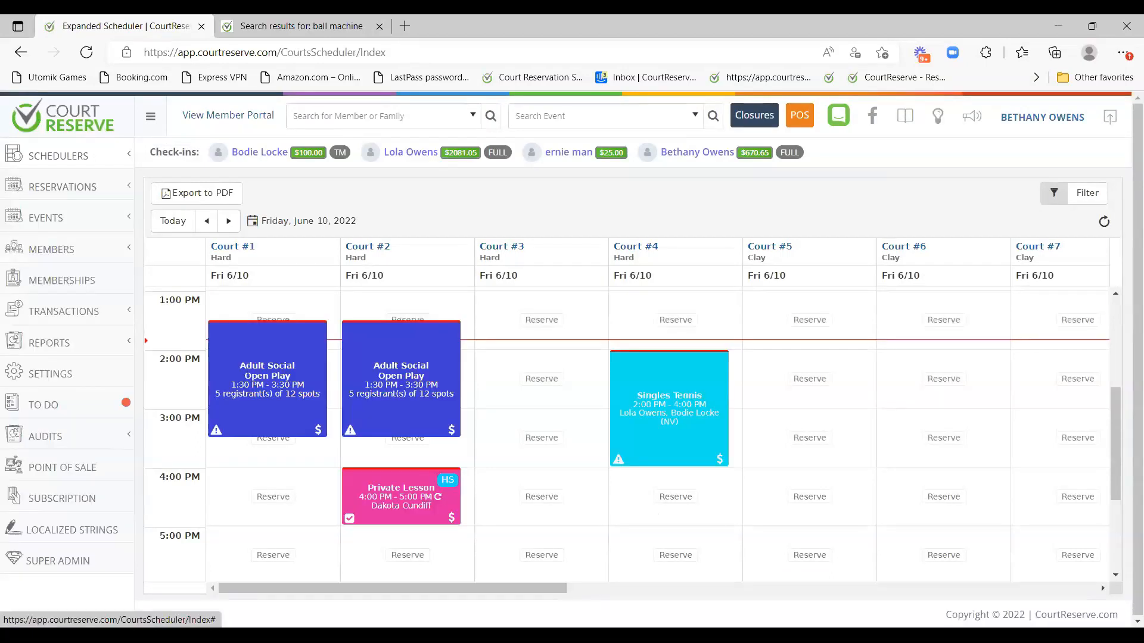